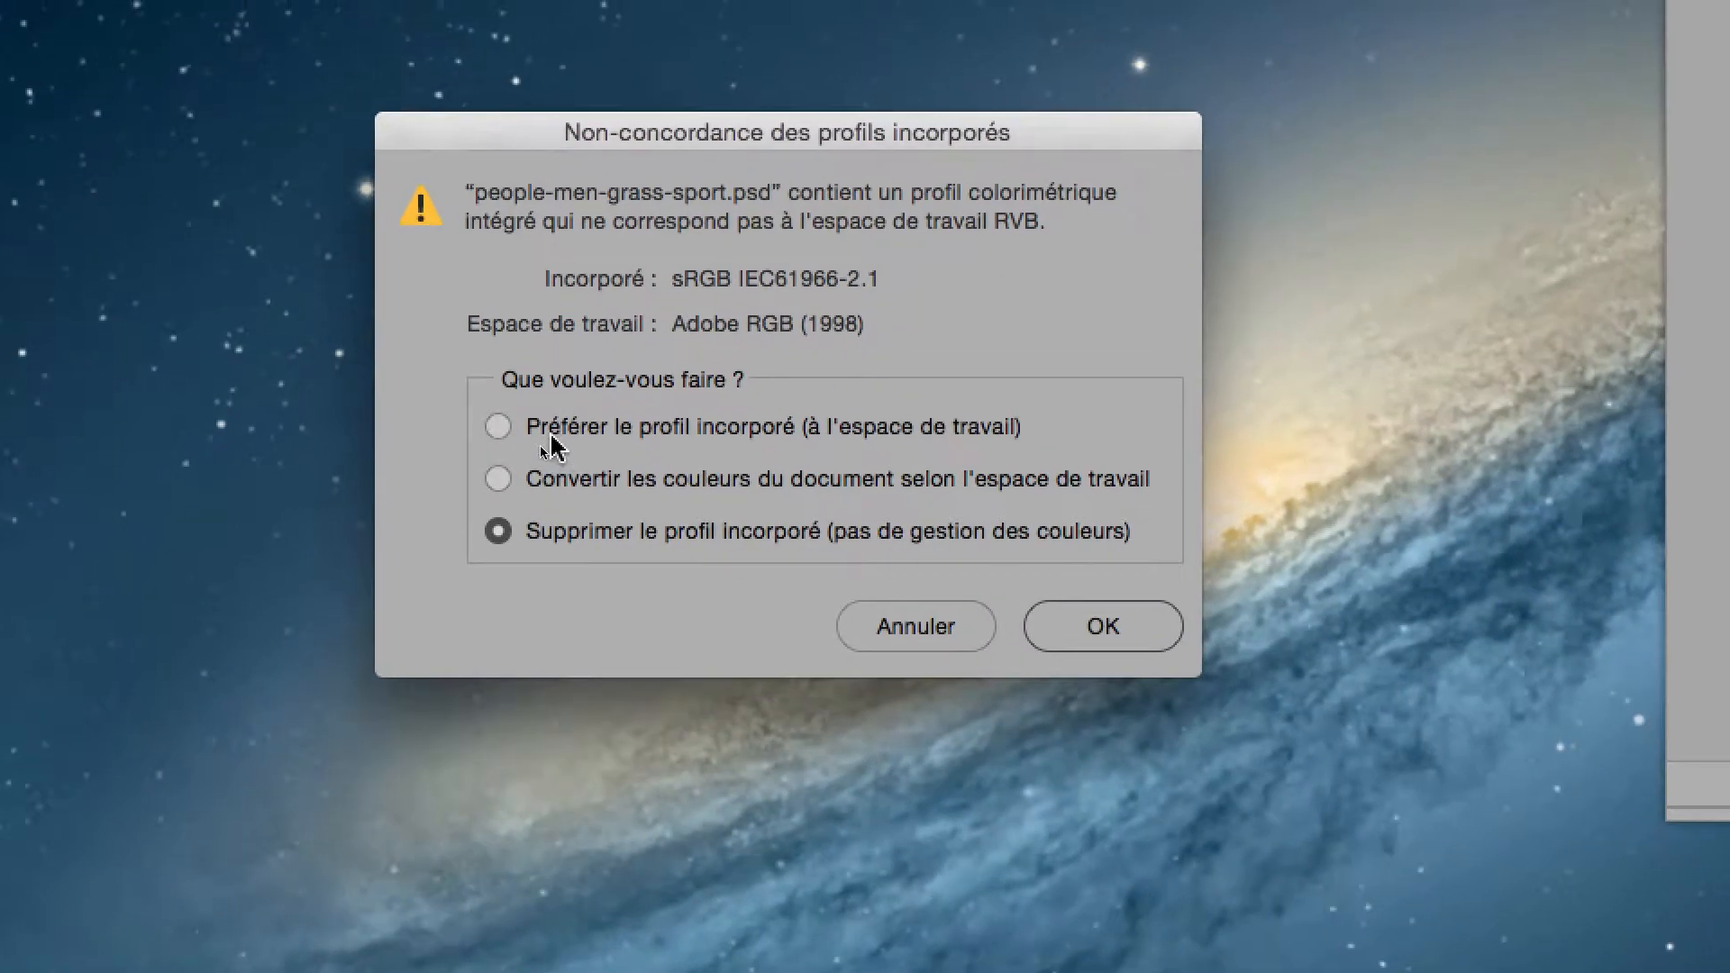
- Open people-men-grass-sport.psd keeping its embedded colour profile, then move and enlarge its document window around the image
click(384, 337)
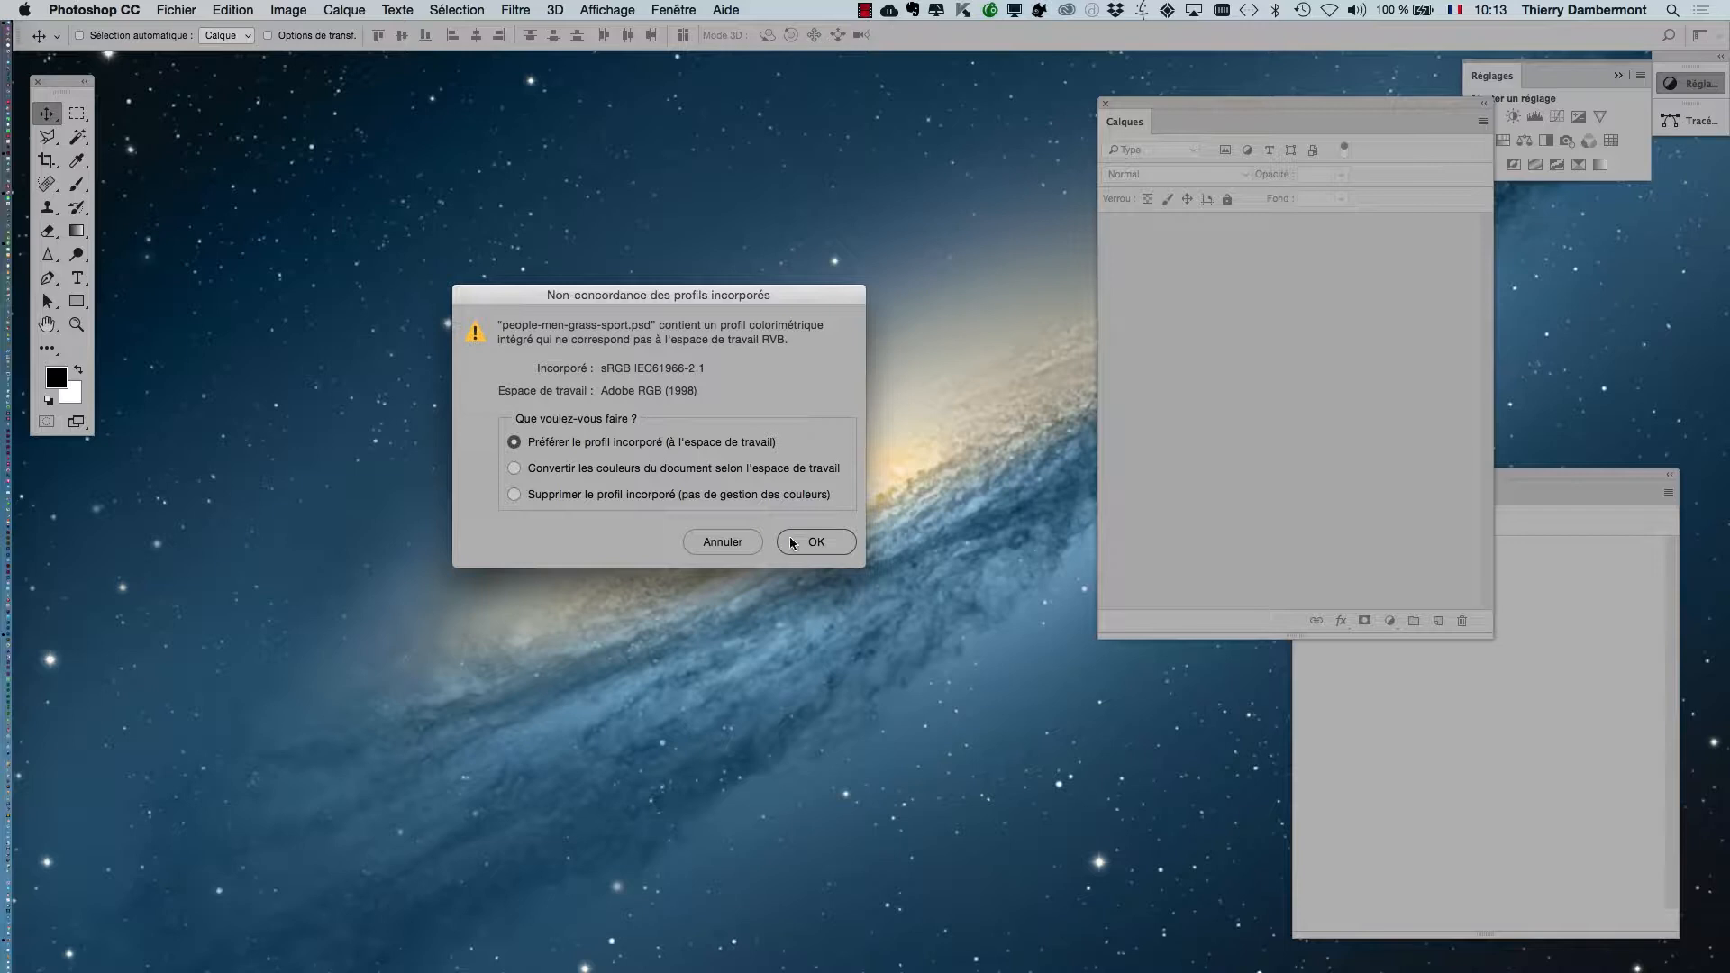
click(917, 628)
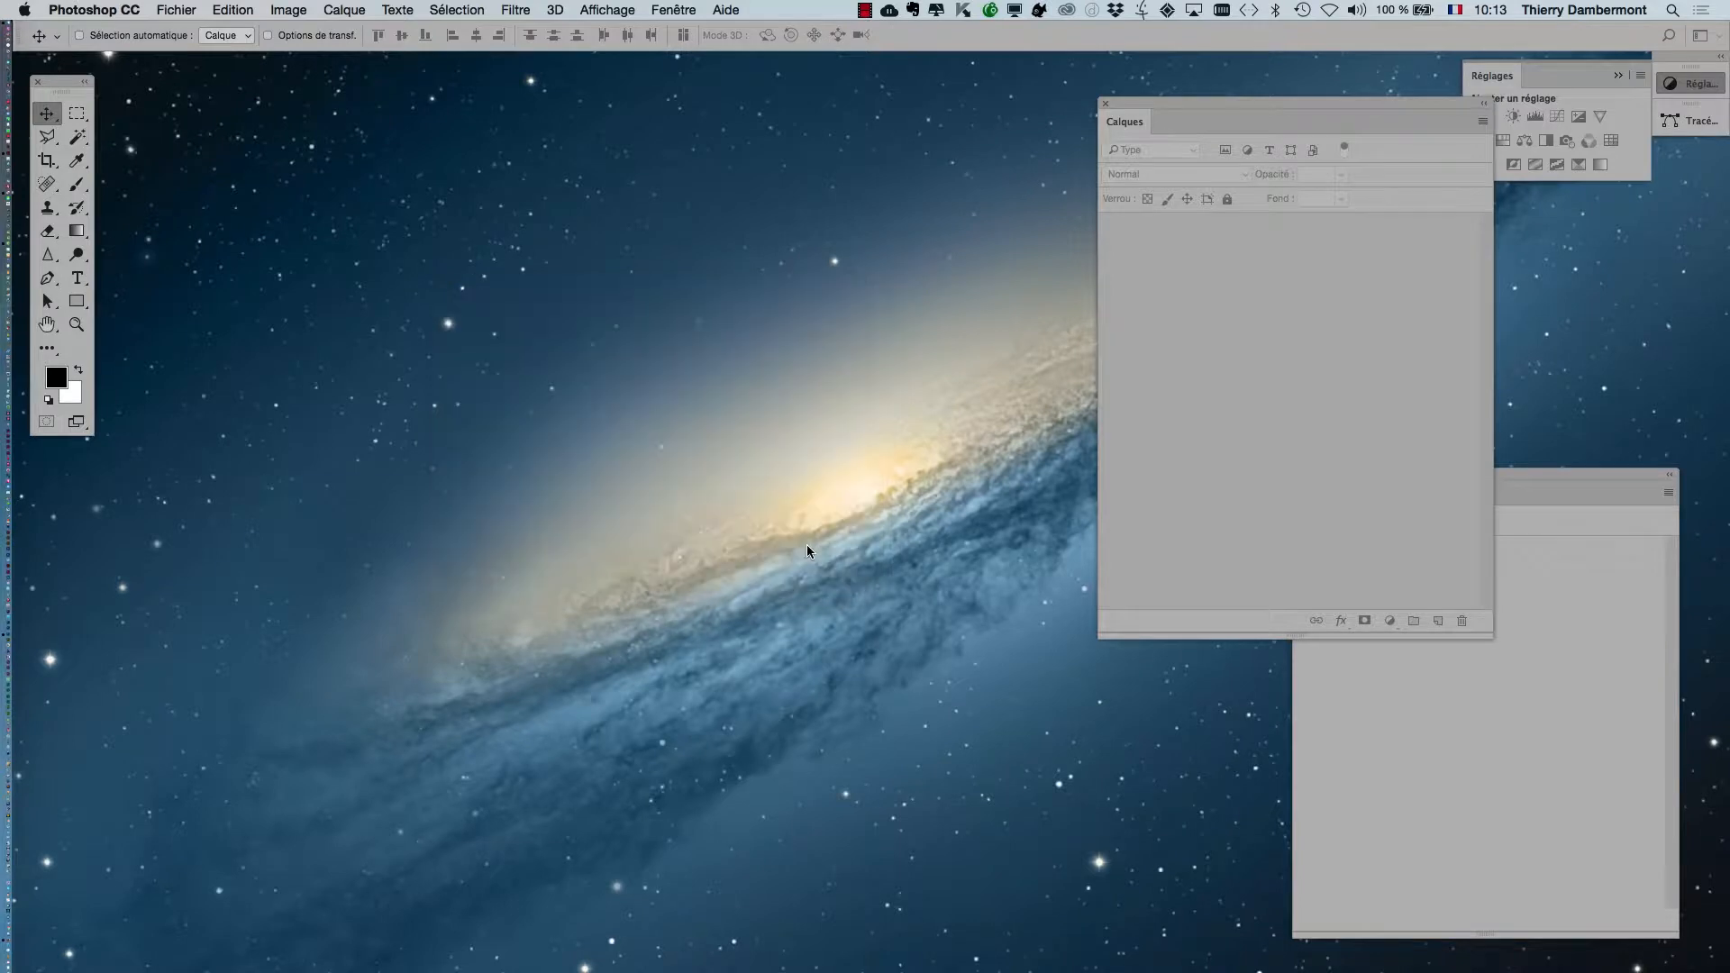
drag(721, 63, 826, 113)
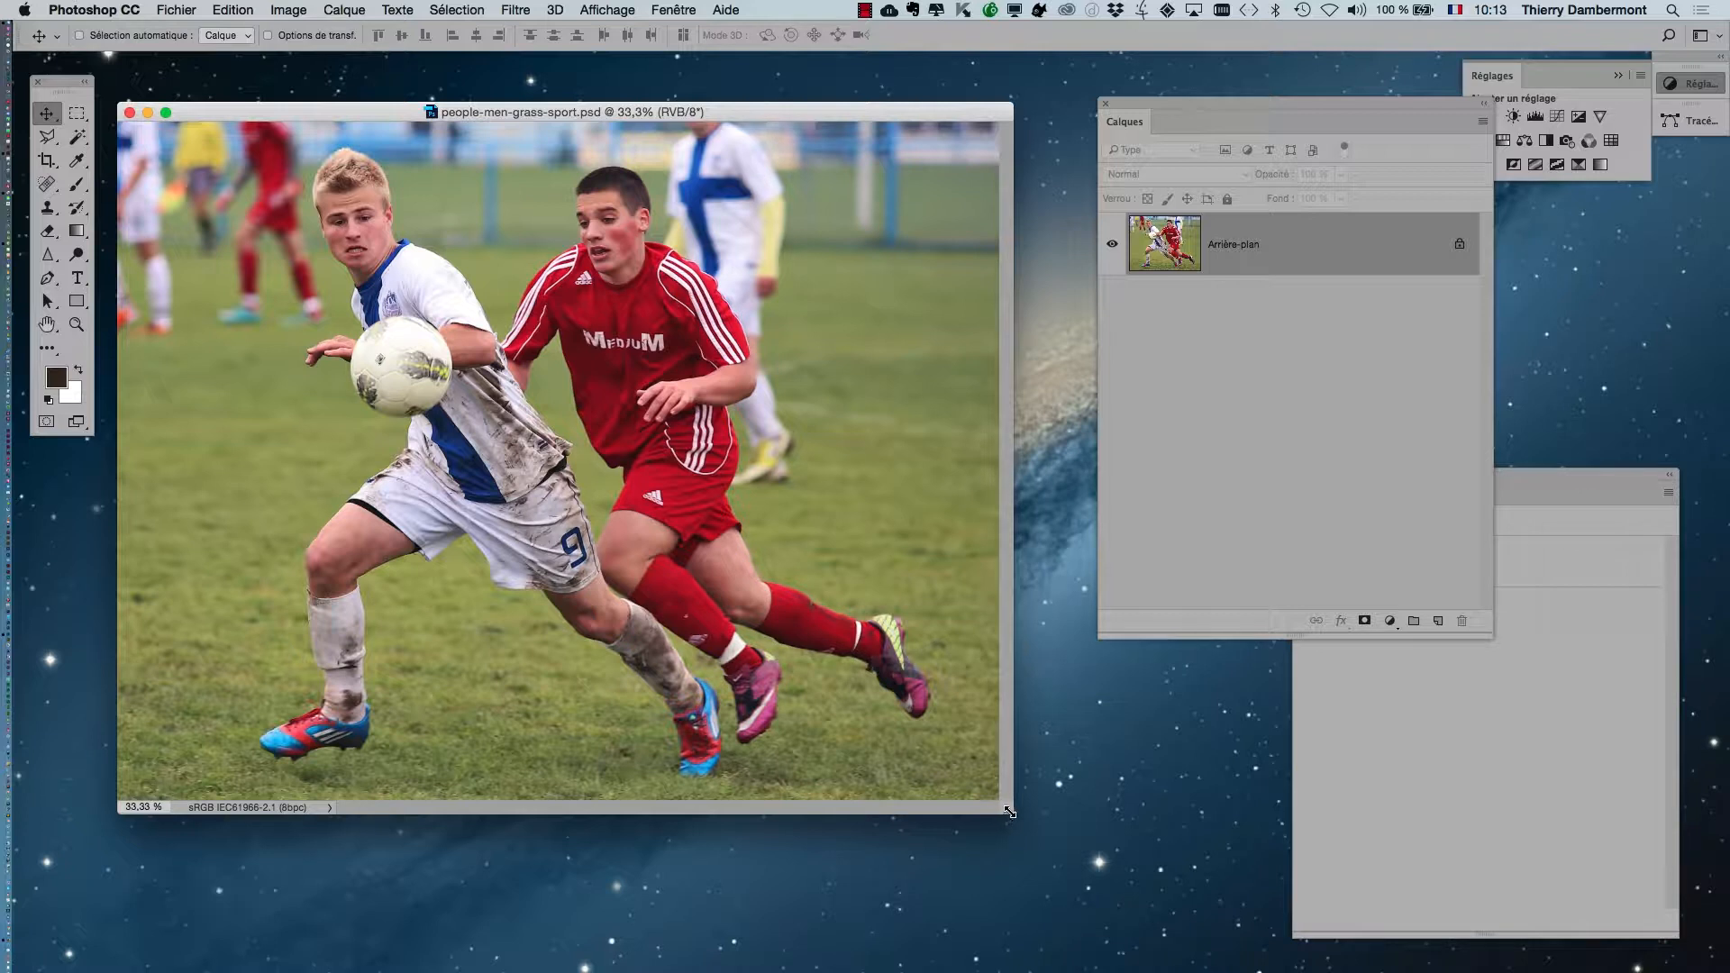
drag(1011, 813, 1065, 866)
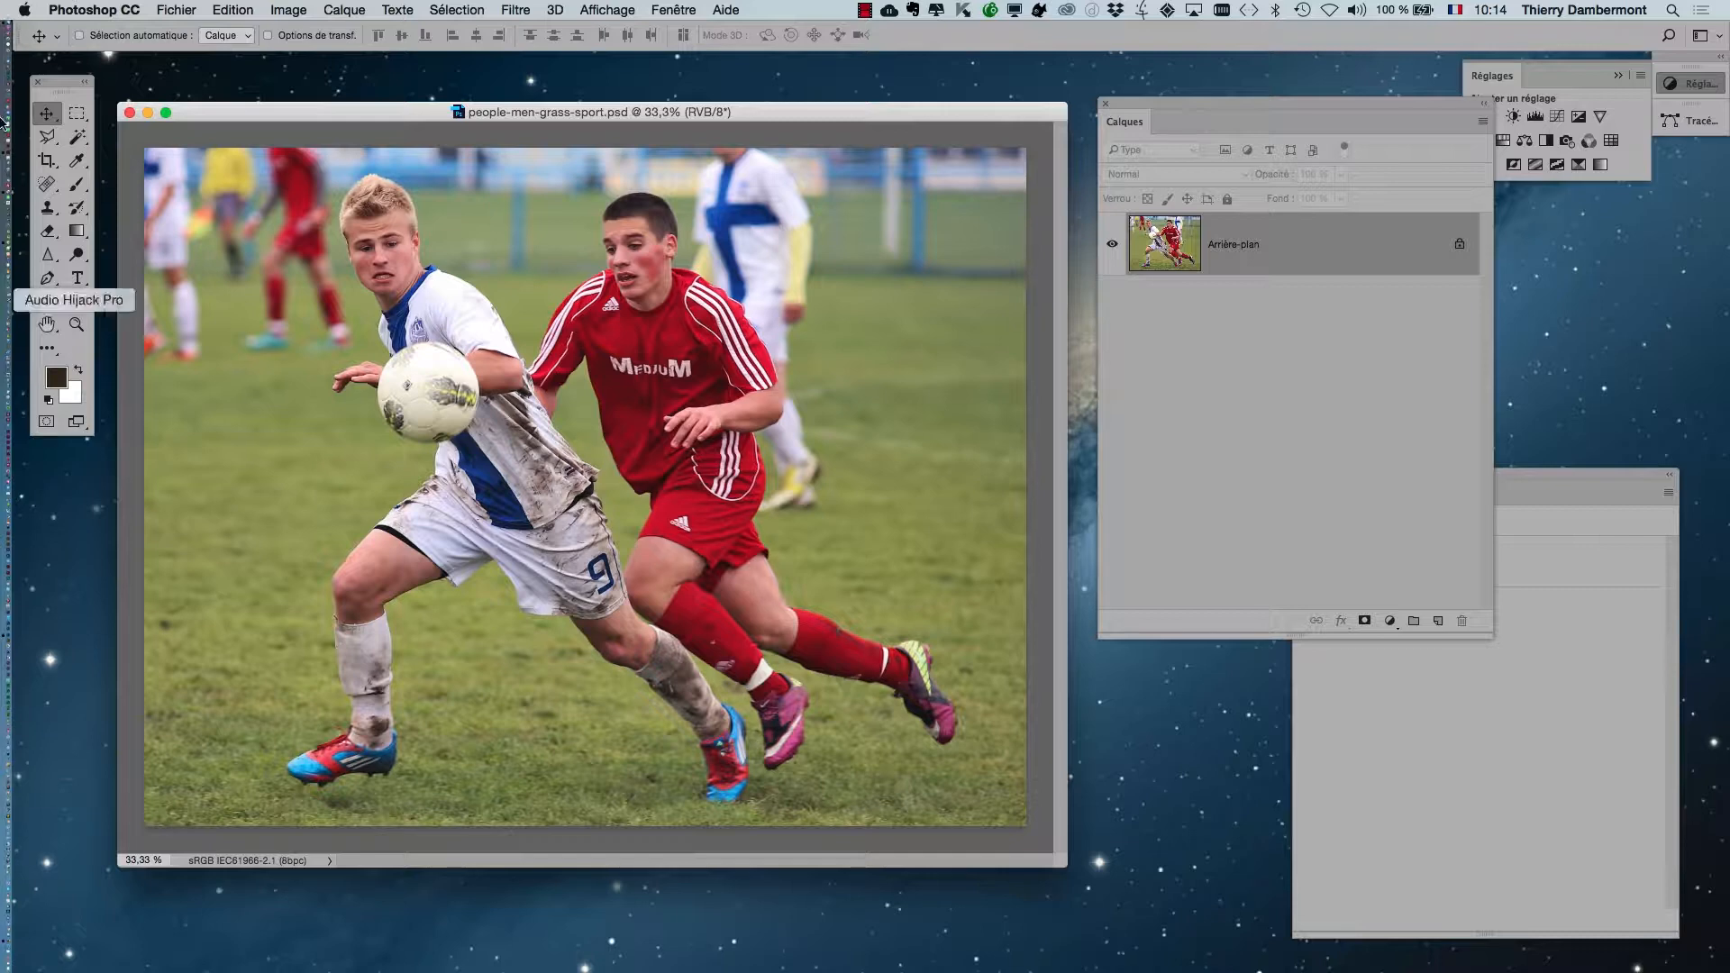
click(175, 10)
click(242, 199)
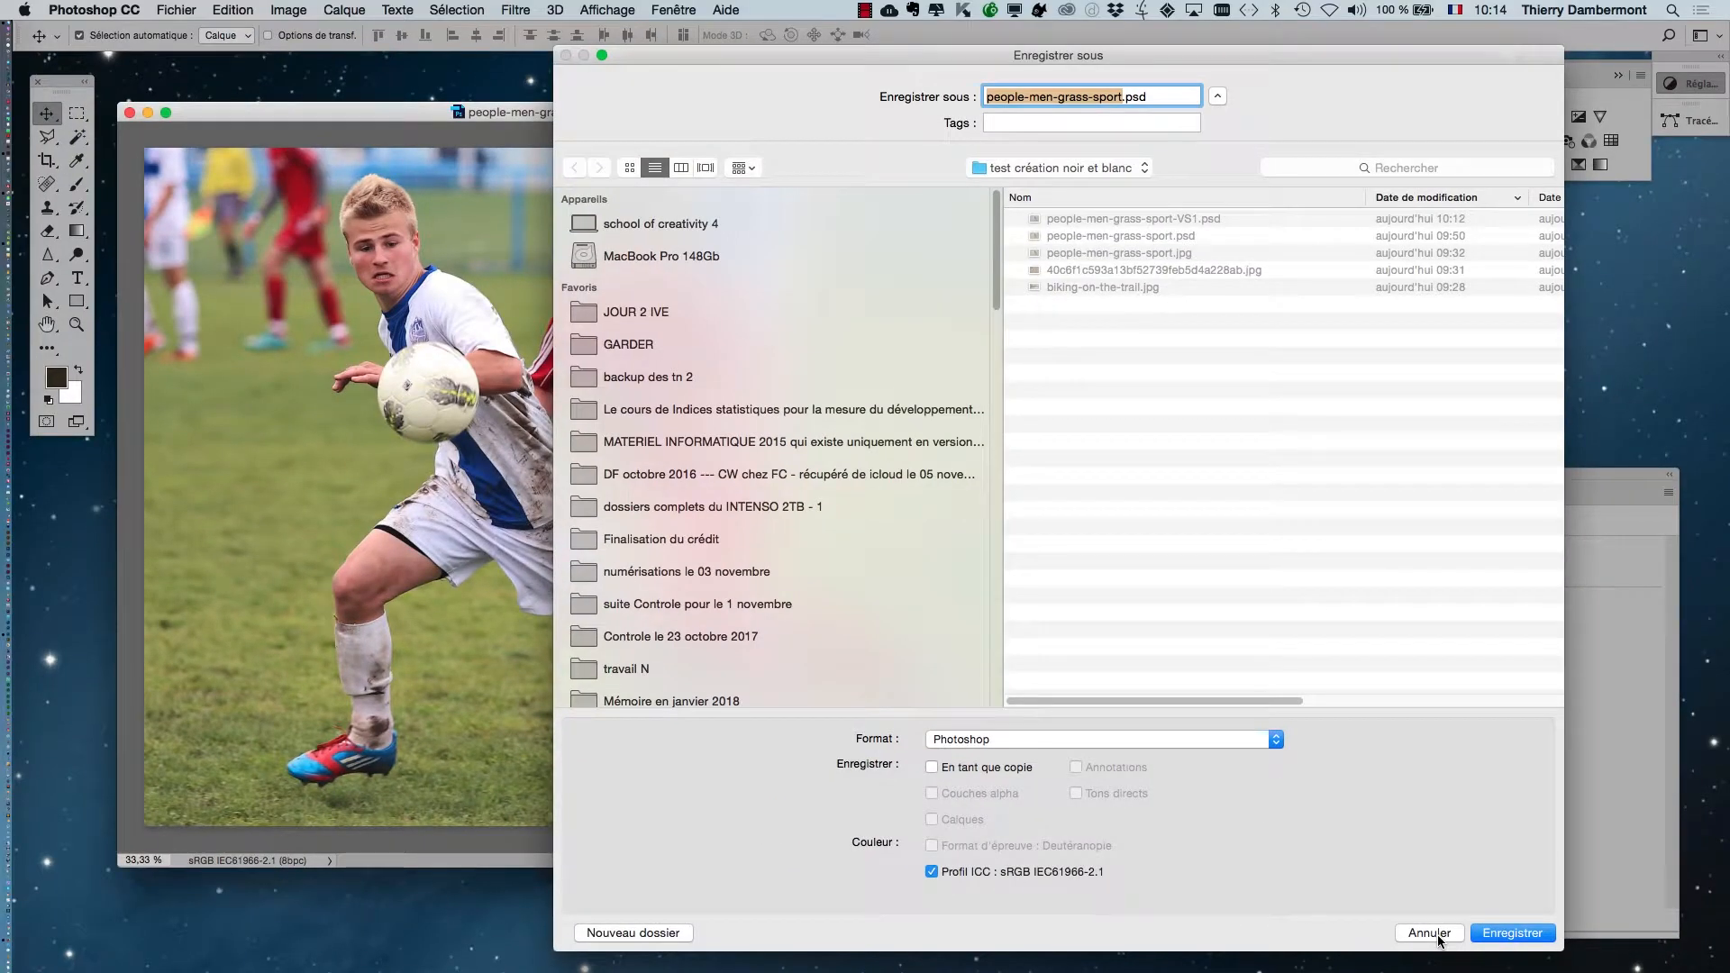
click(1430, 934)
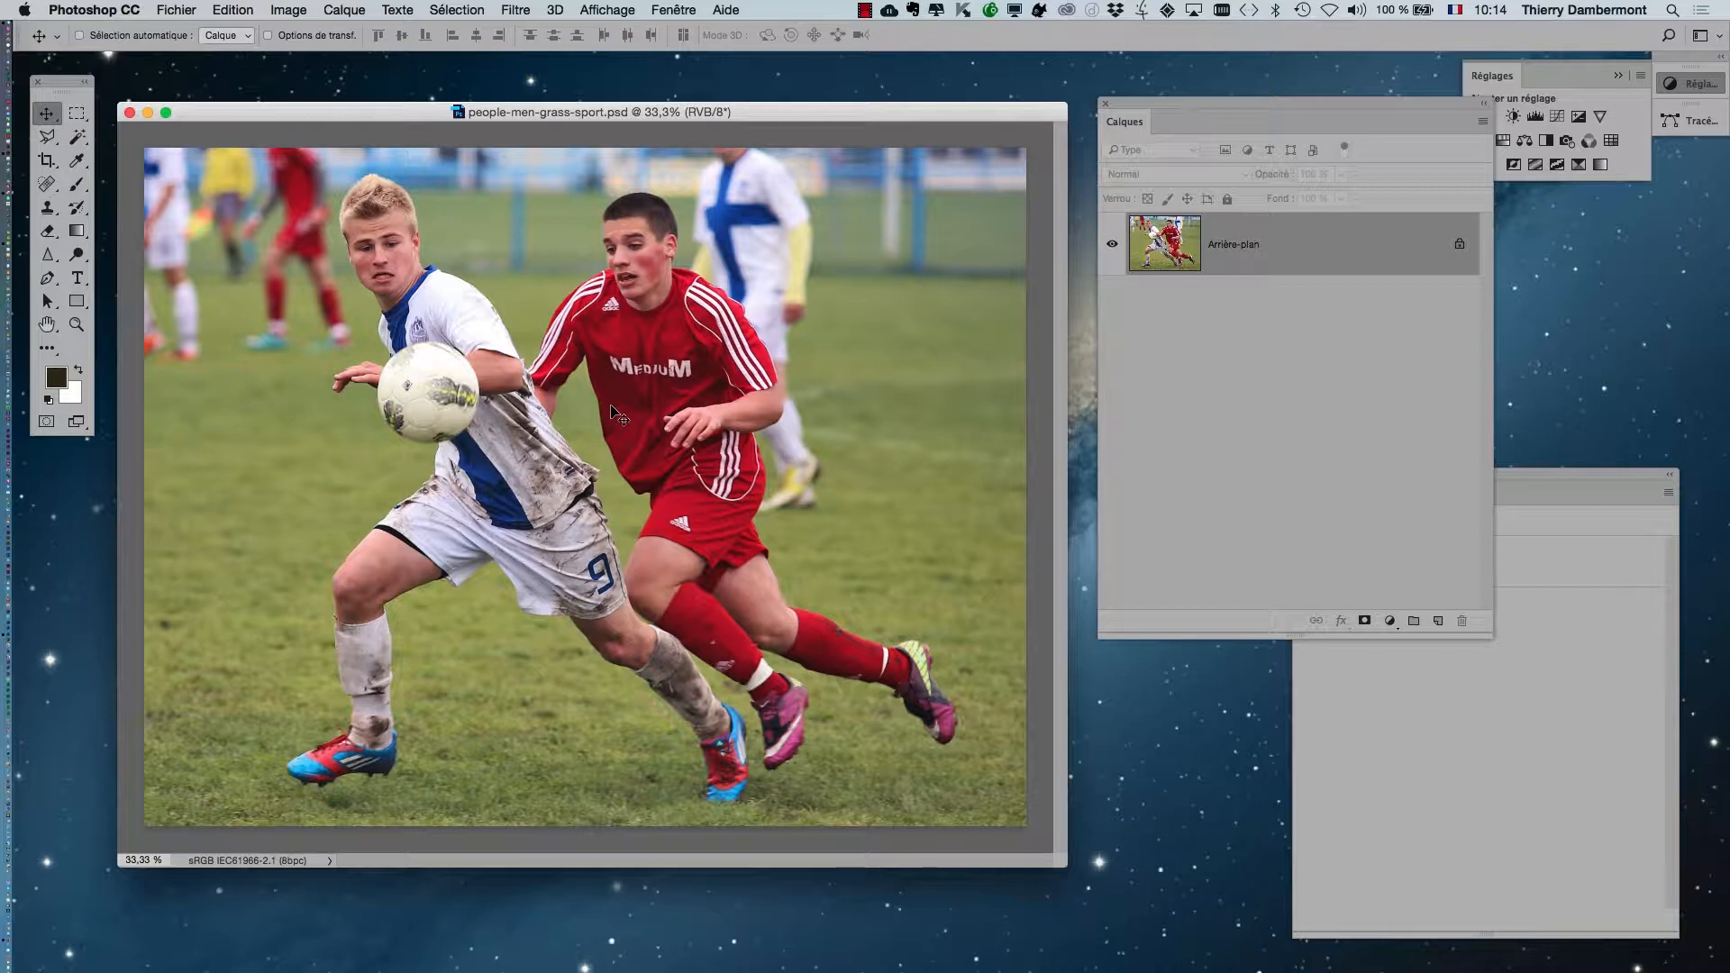
- Show the image in full-screen mode and shift it so both main players are clear of the Calques panel
key(super)
key(f)
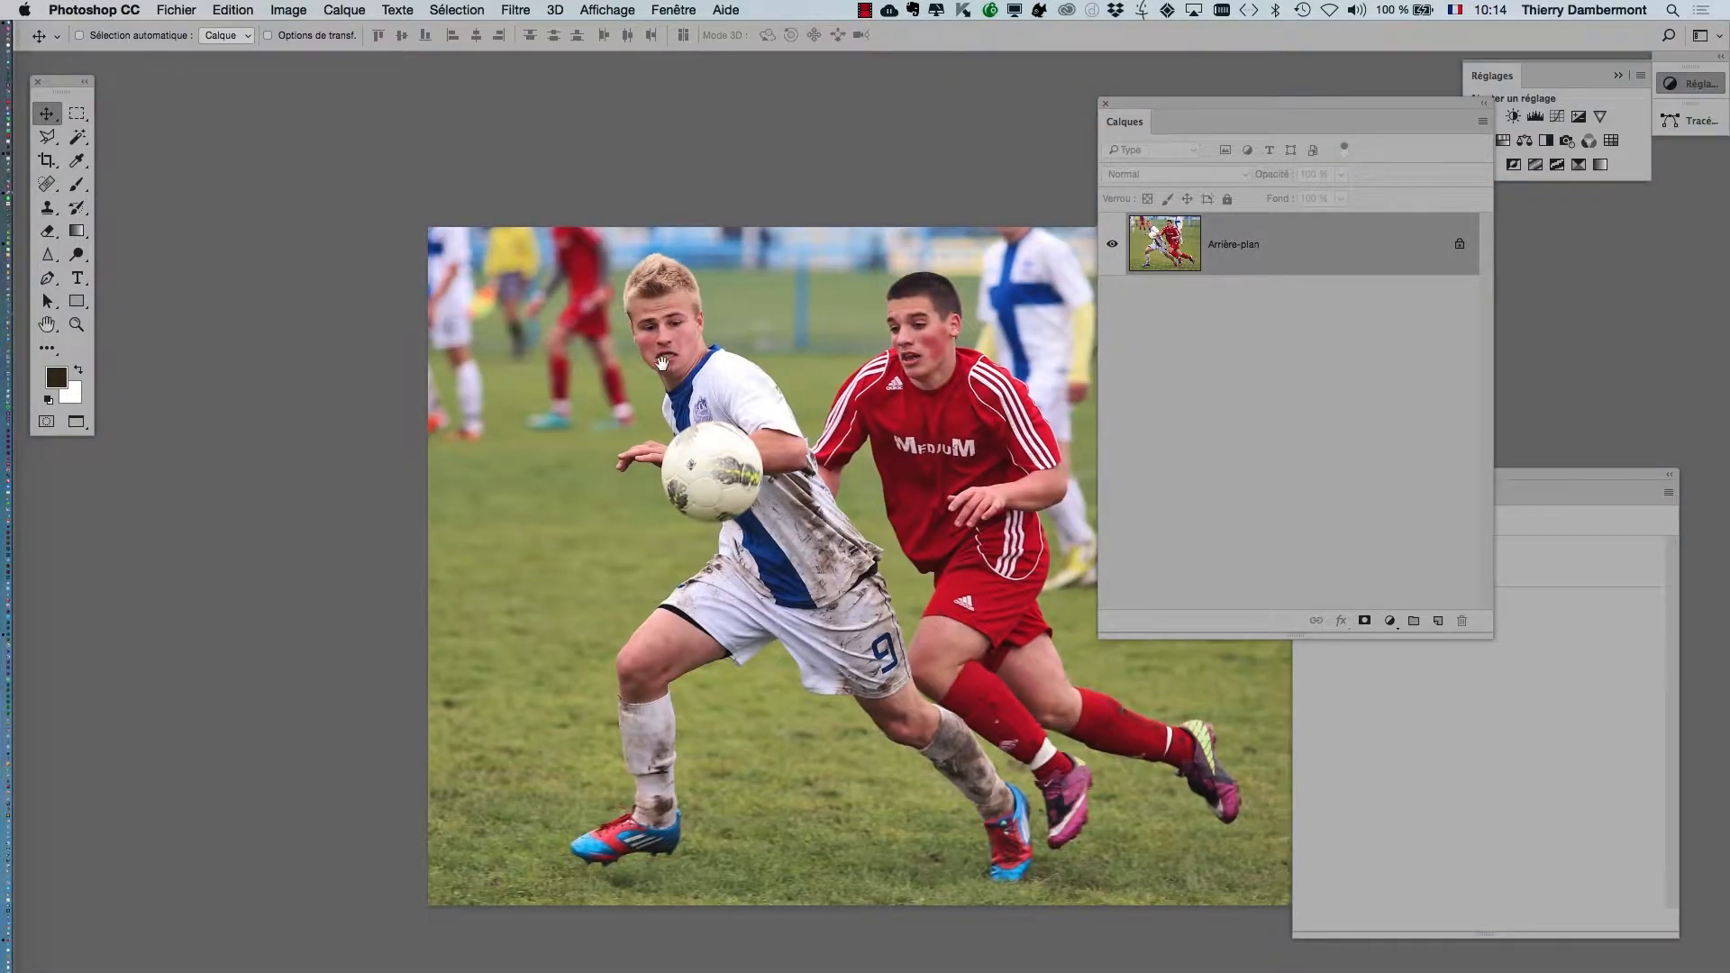
drag(665, 360, 386, 261)
- Switch to the nov2015 IVE Google Docs document in Firefox and replace the quote mark before "qui a l'avantage" with an opening parenthesis
key(super+Tab)
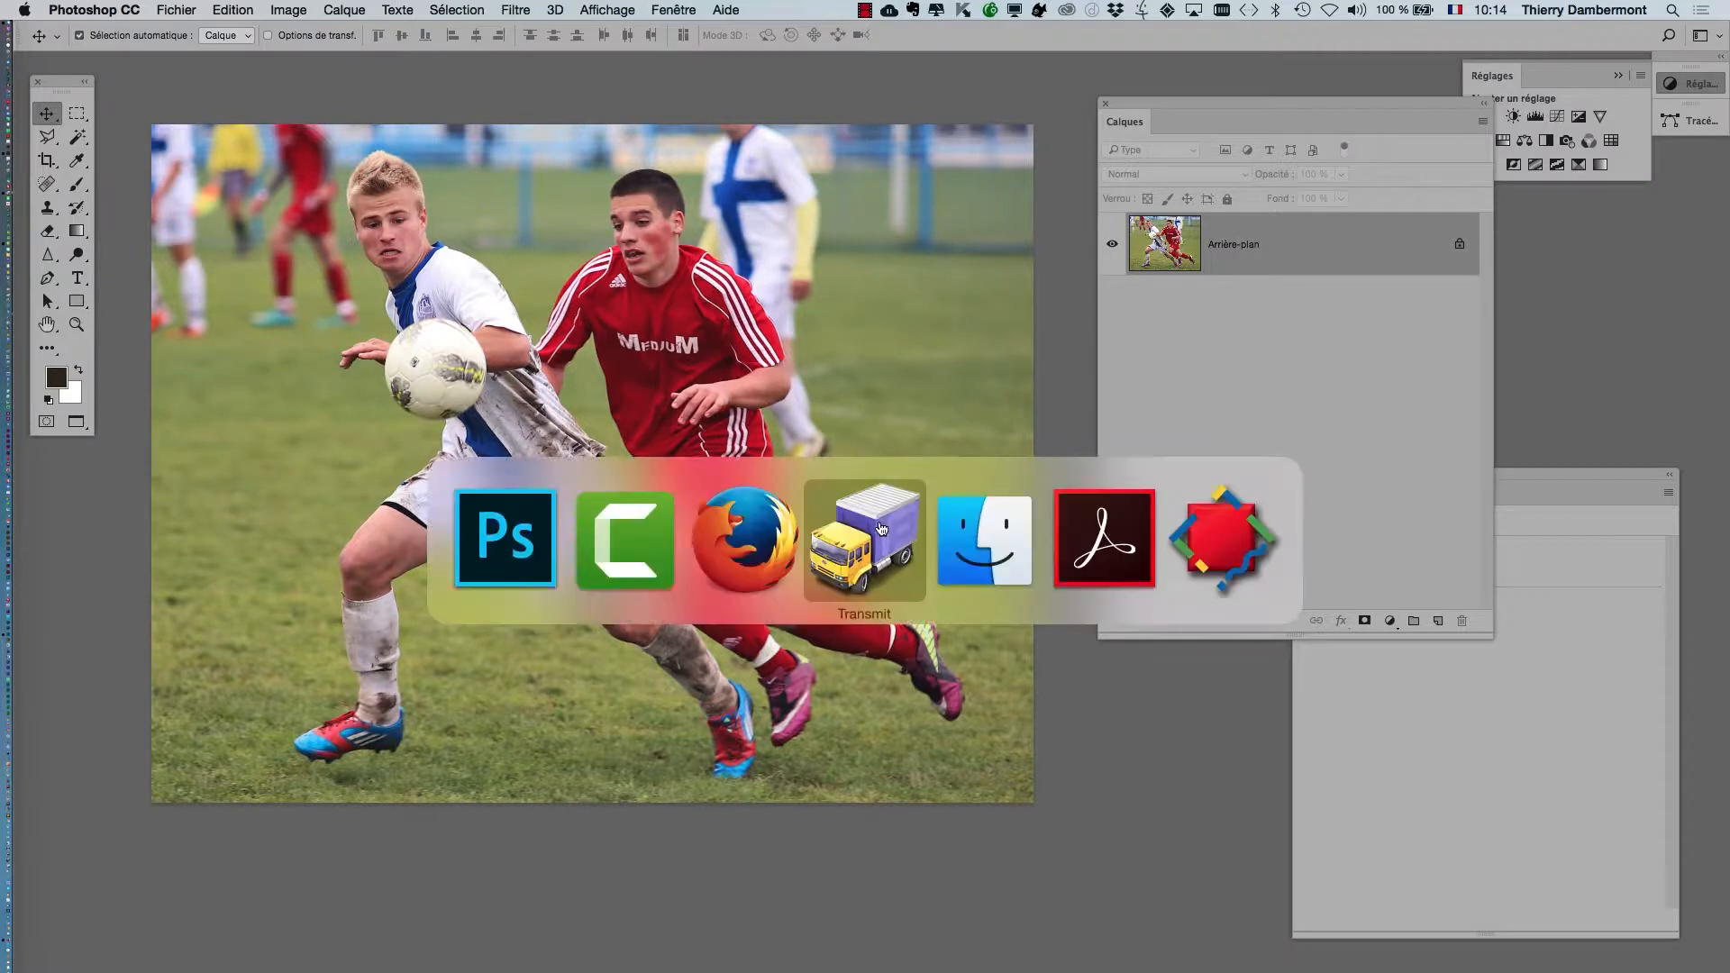
click(546, 10)
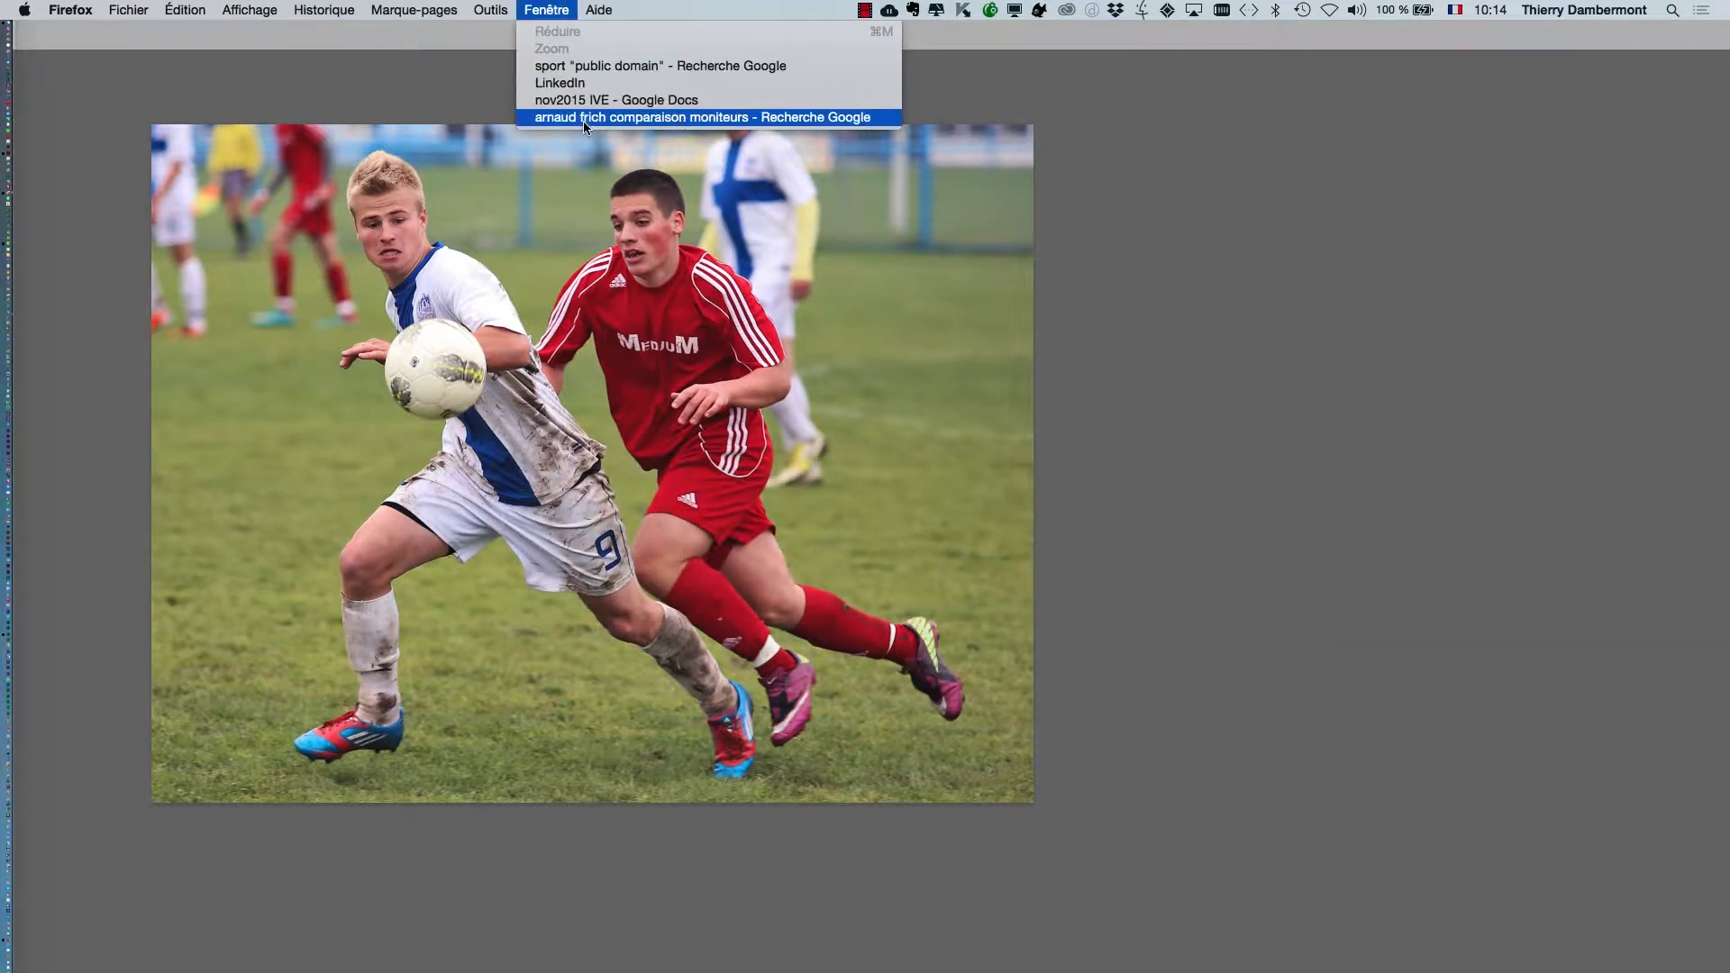
click(603, 100)
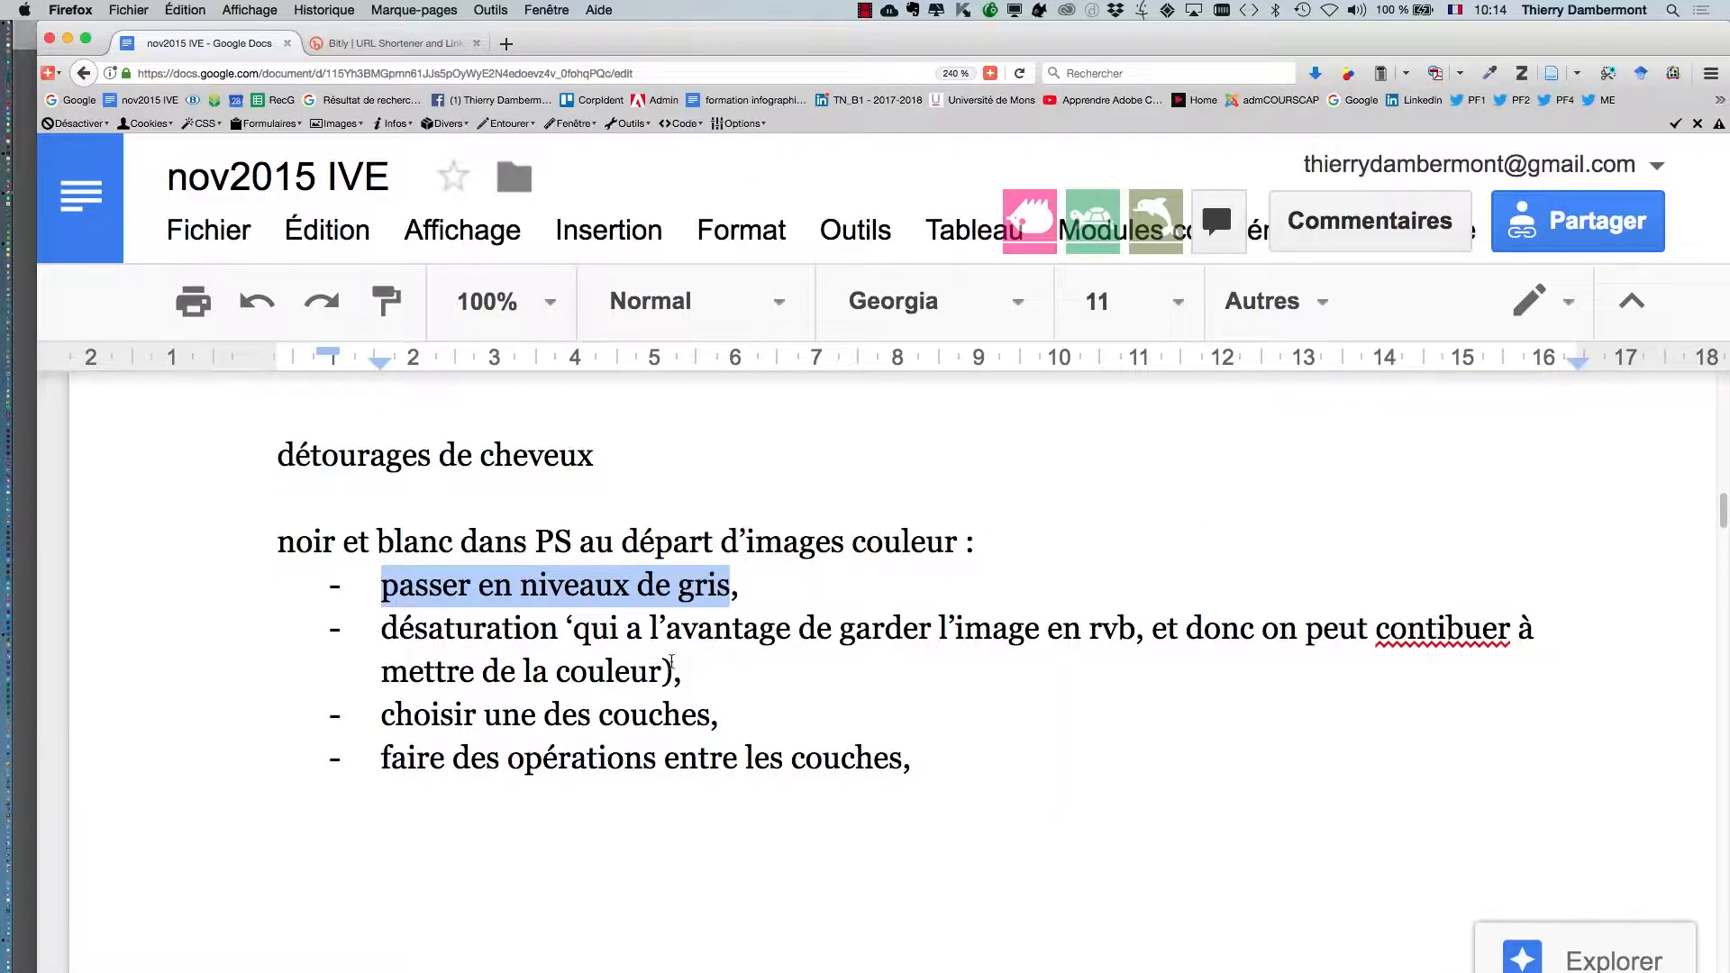
click(671, 664)
drag(383, 628, 543, 628)
click(568, 628)
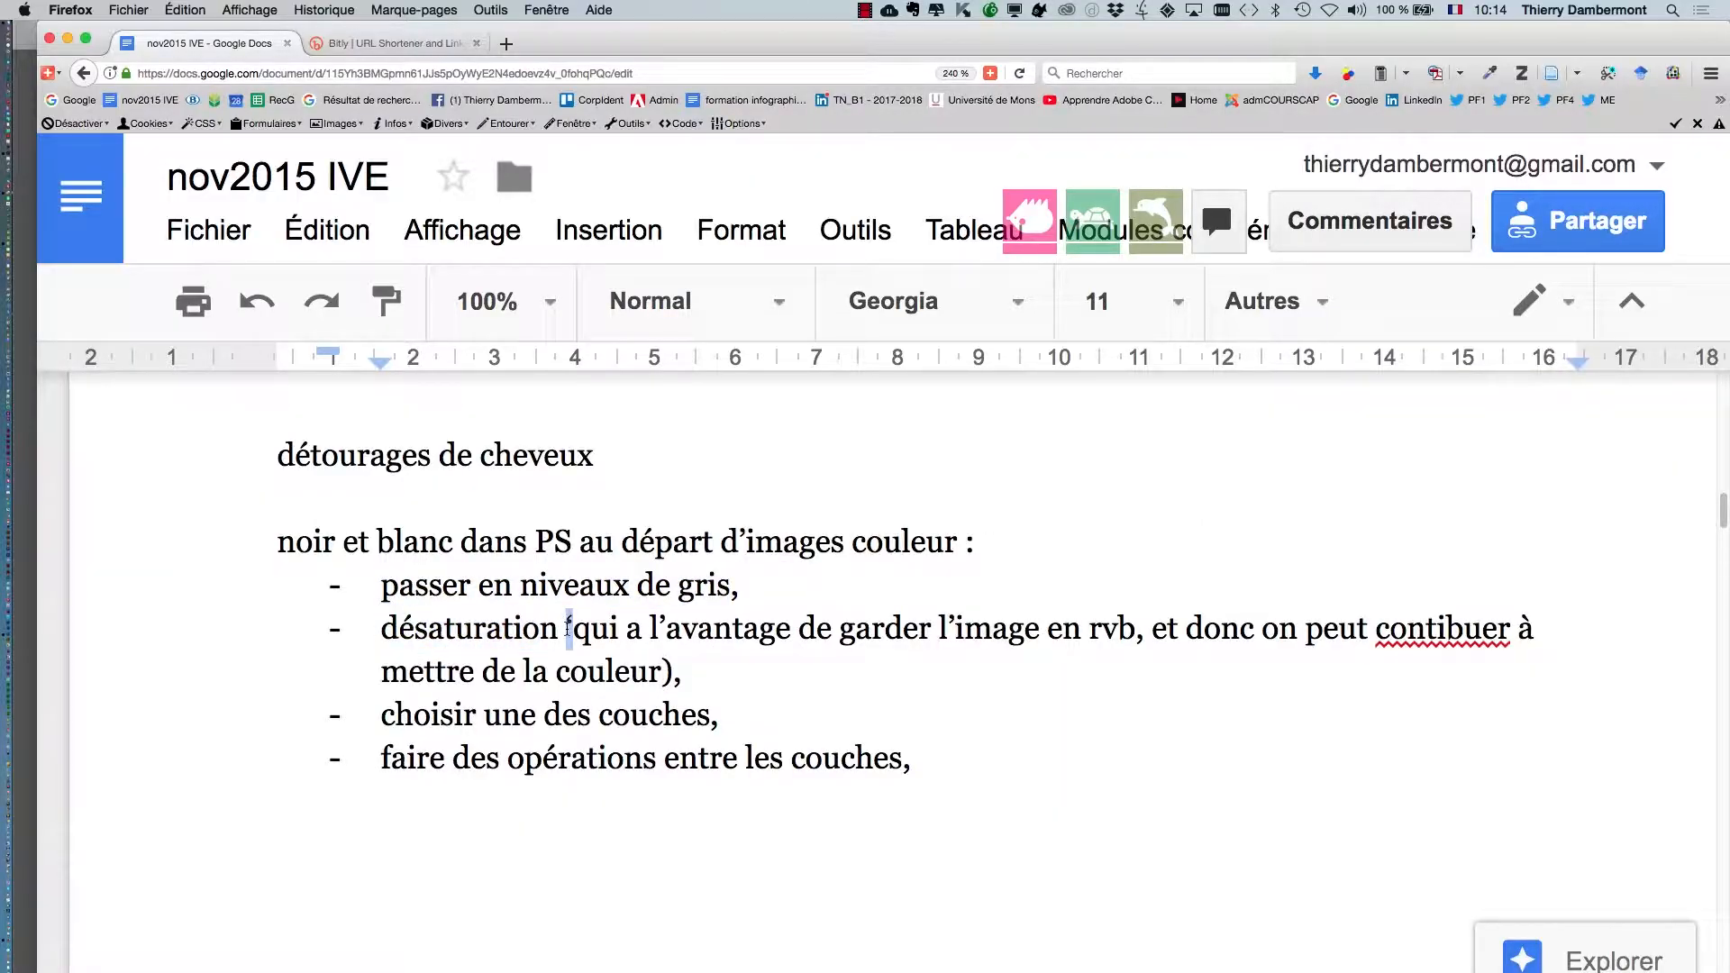
text(()
- Correct "contibuer" to "continuer" in the désaturation bullet and return to Photoshop
click(687, 628)
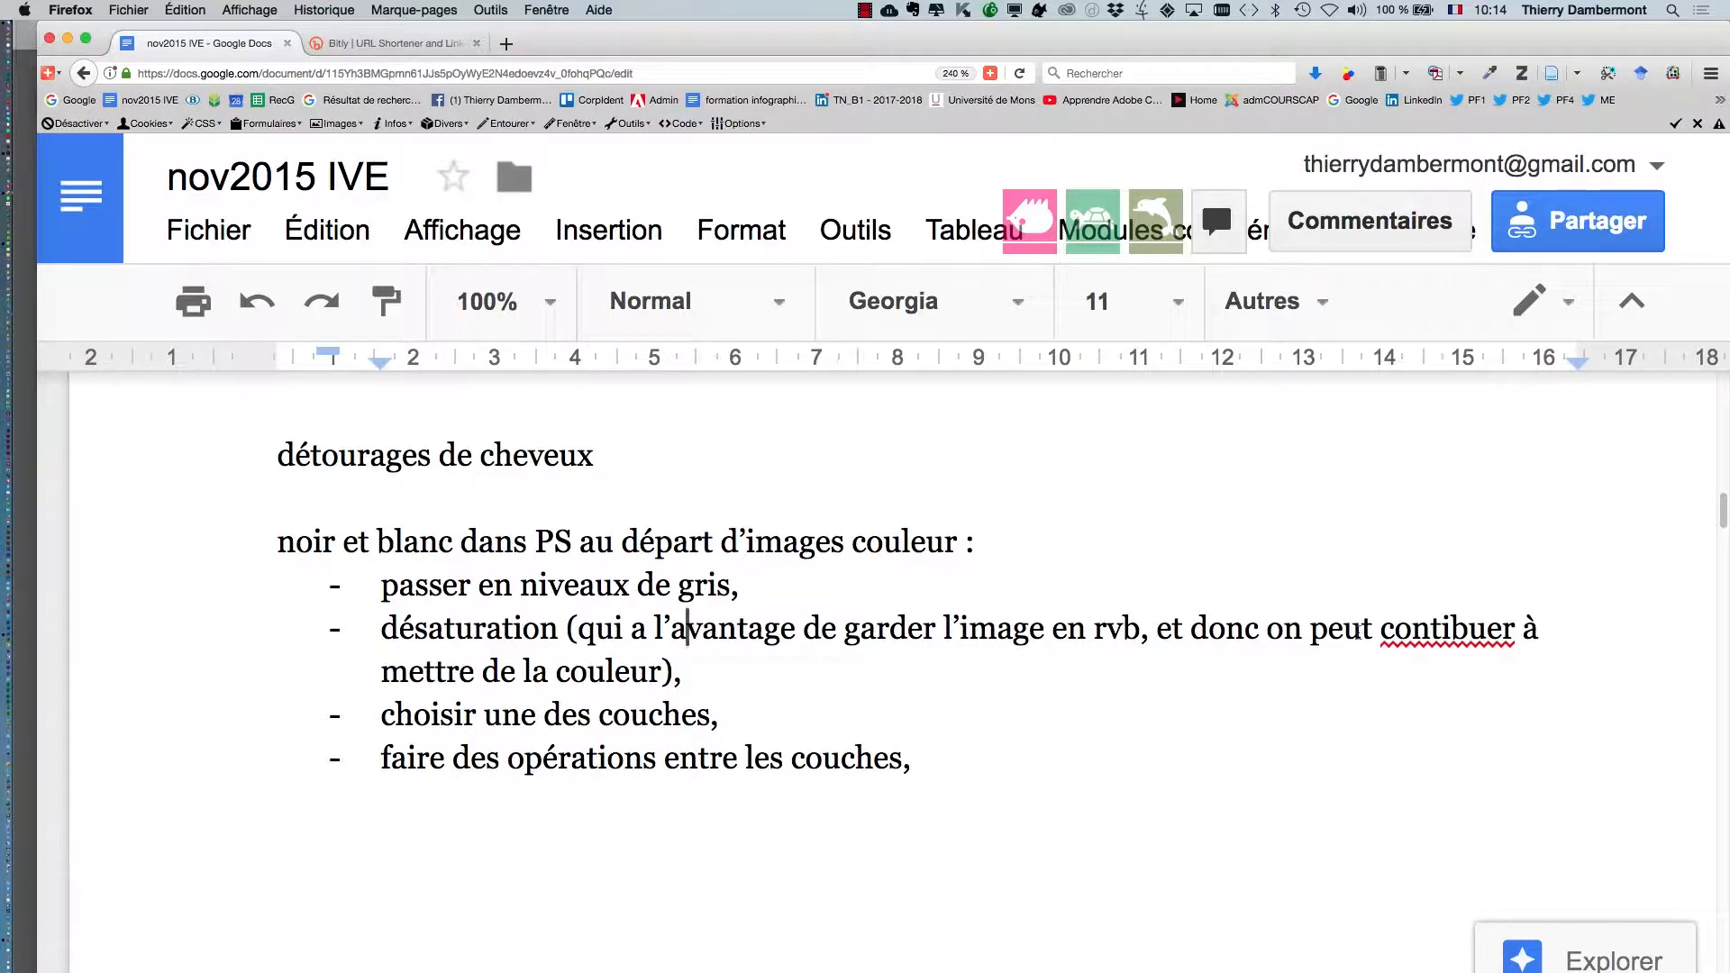
click(1460, 629)
key(BackSpace)
text(n)
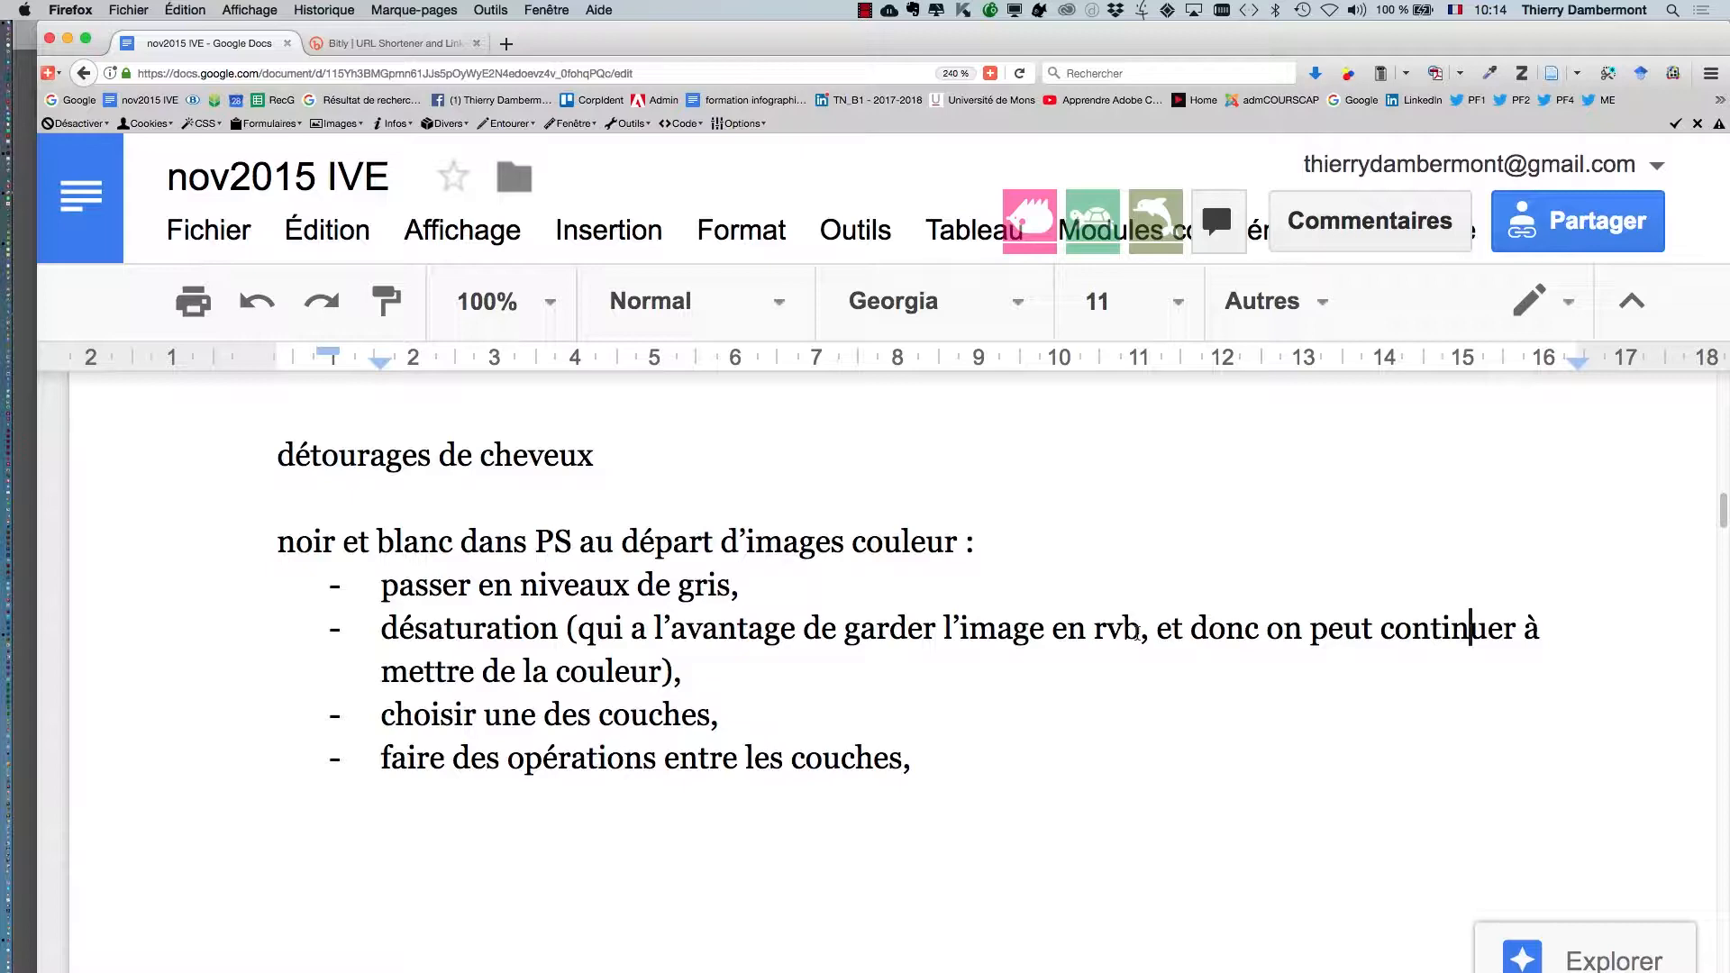
key(super+Tab)
- Apply a Teinte/Saturation correction directly to the background image with the saturation at -100
click(300, 7)
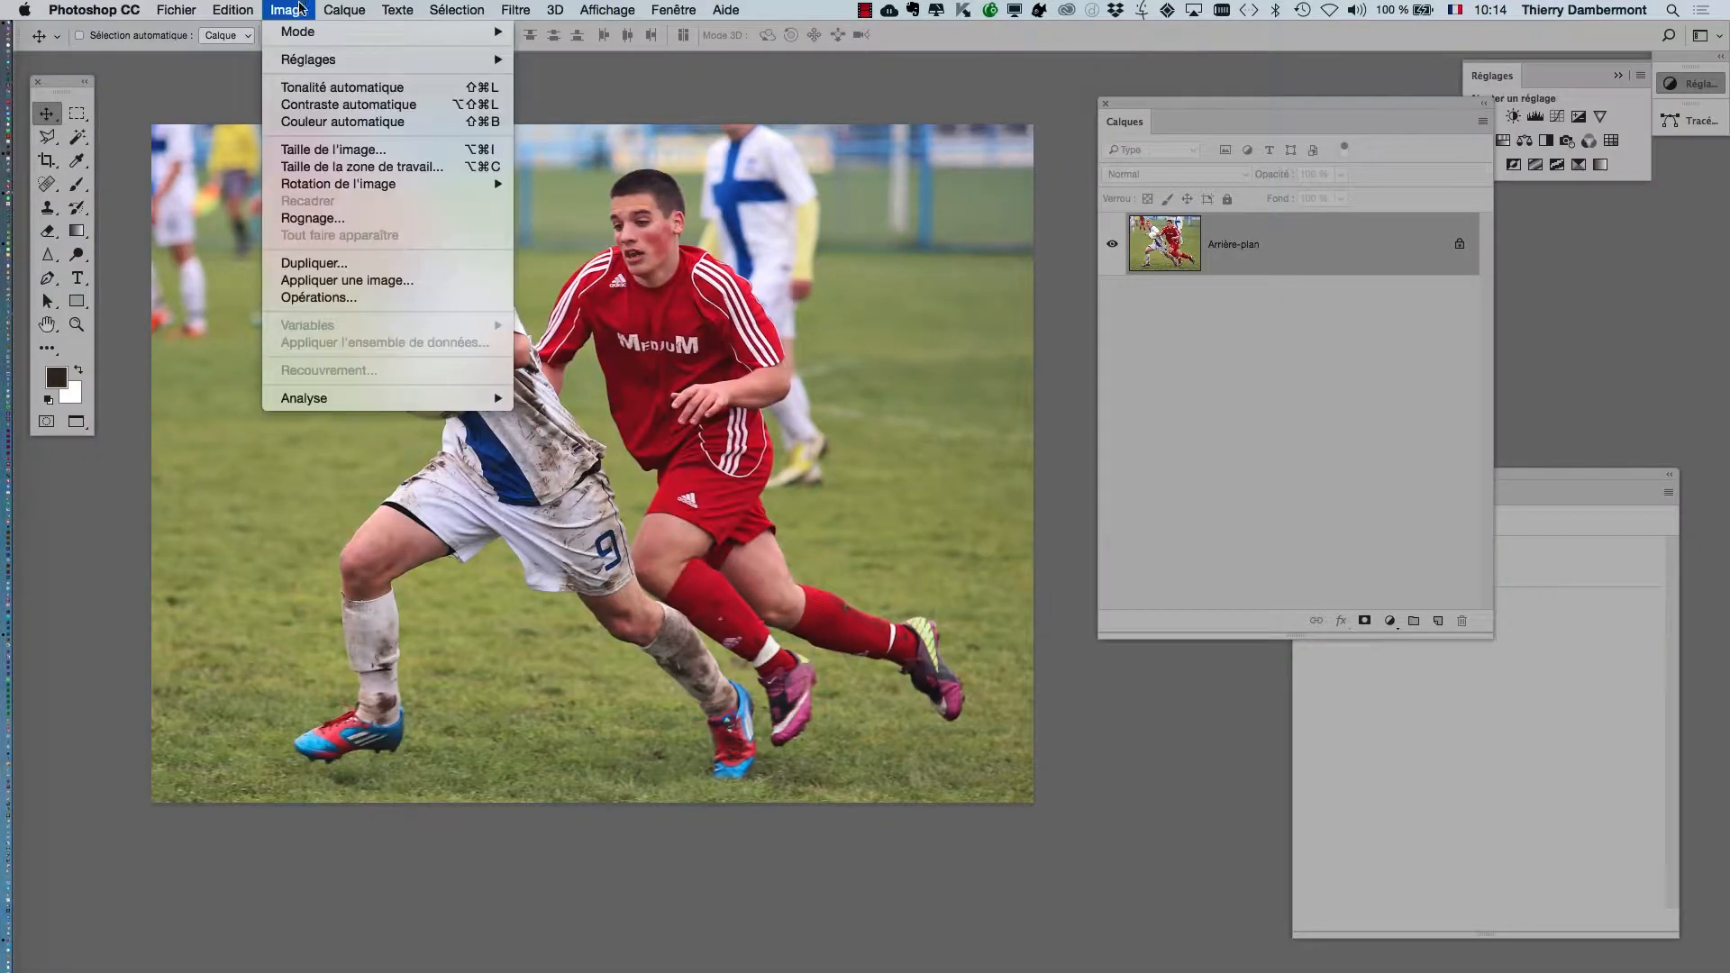
mouse_move(308, 62)
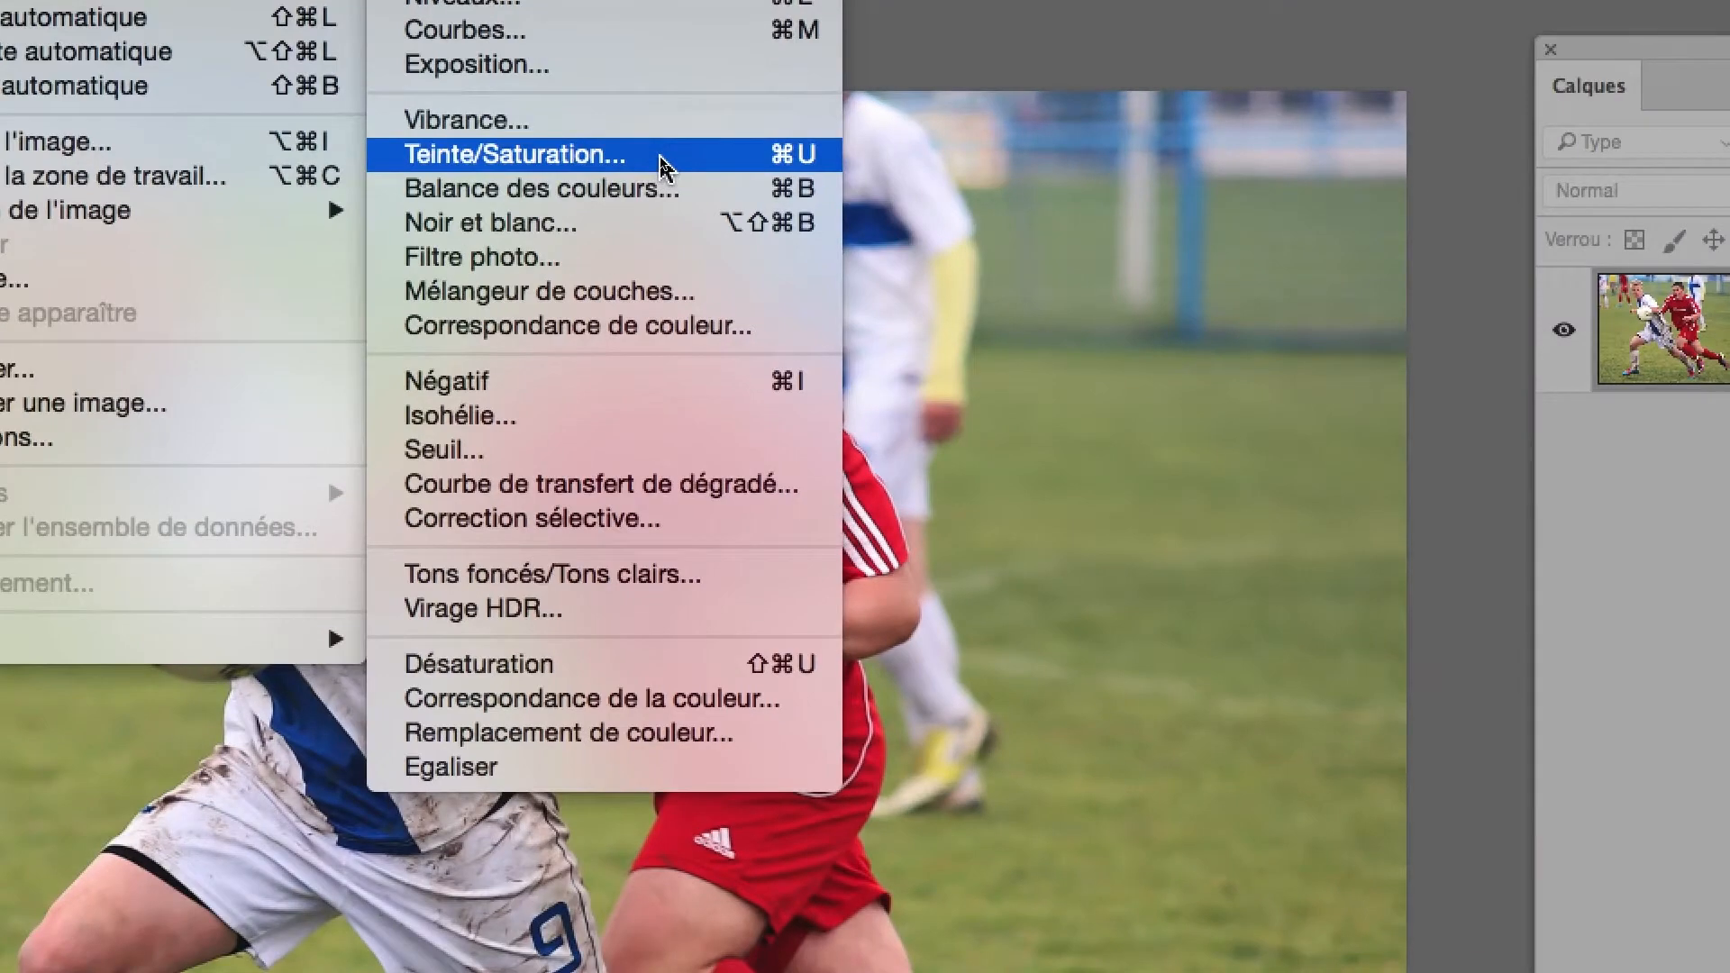
click(662, 160)
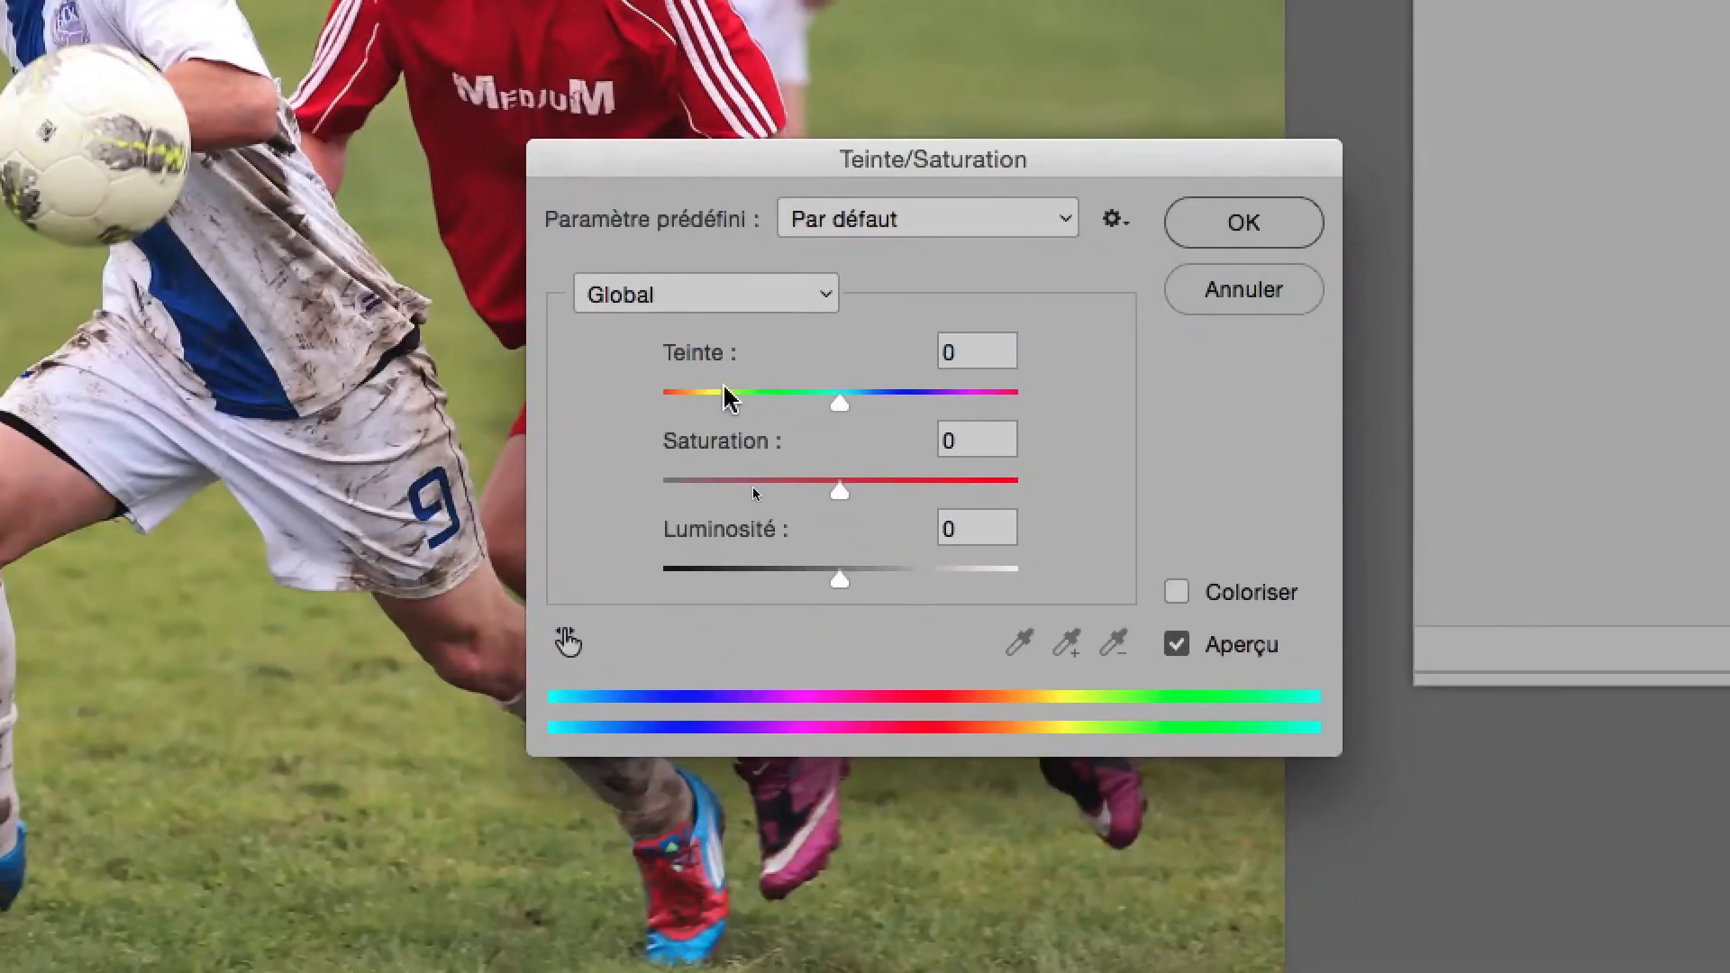
drag(675, 496, 624, 496)
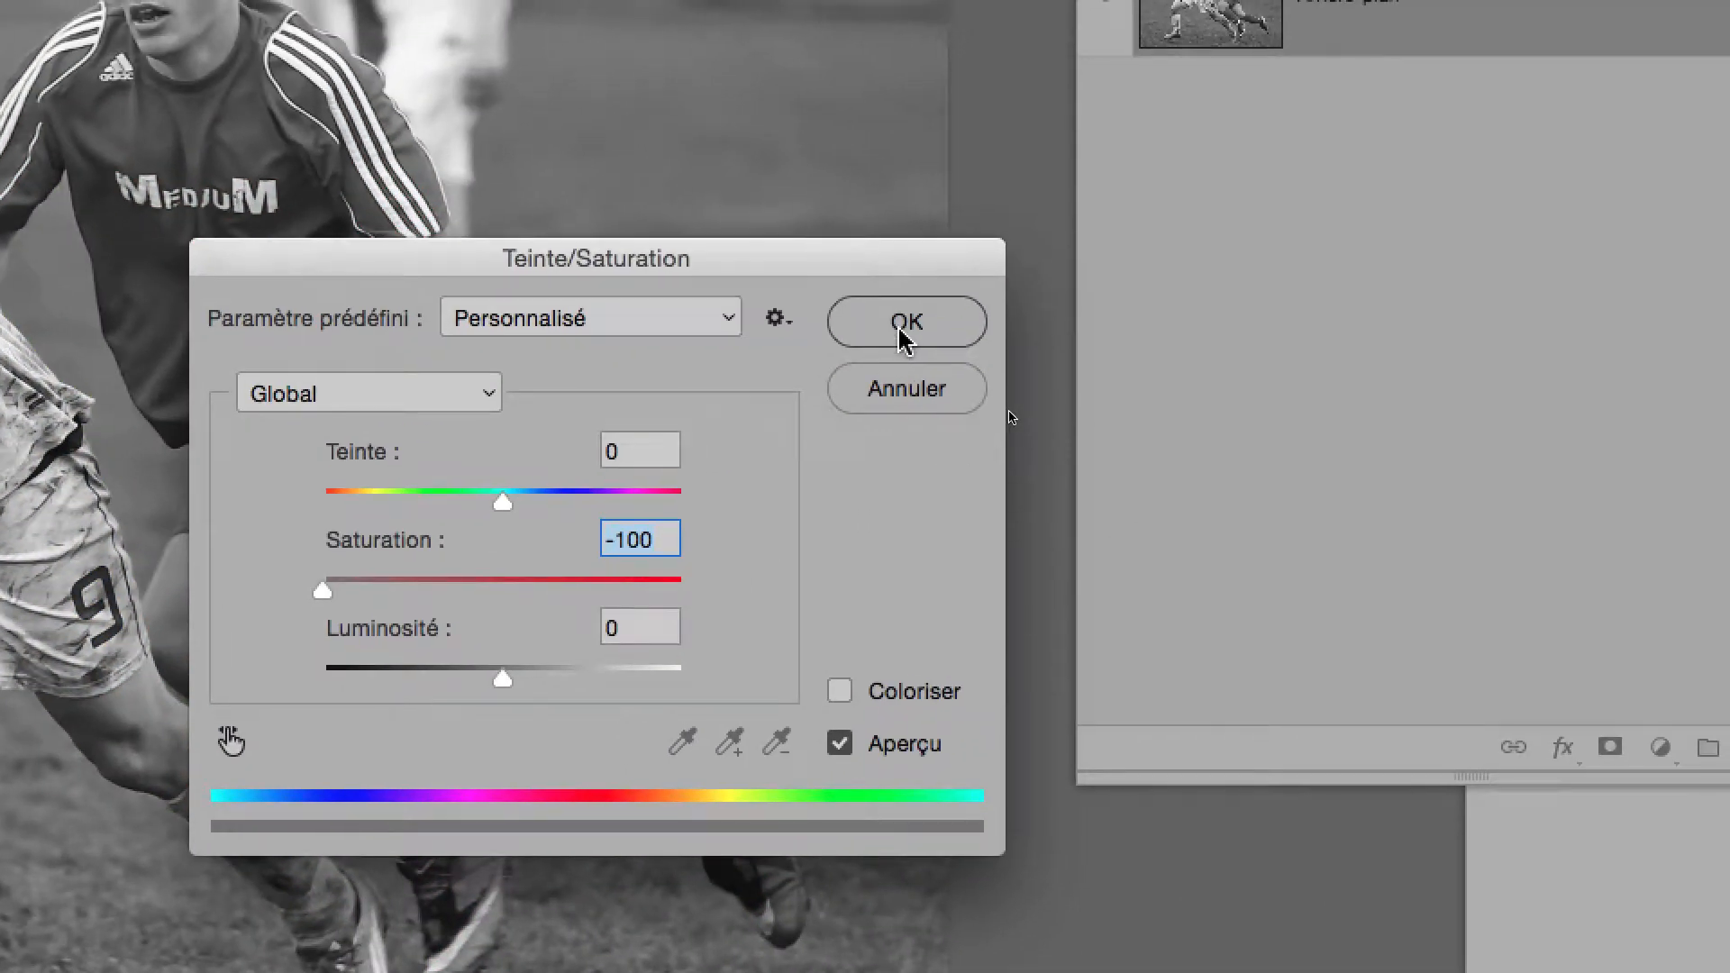
click(904, 341)
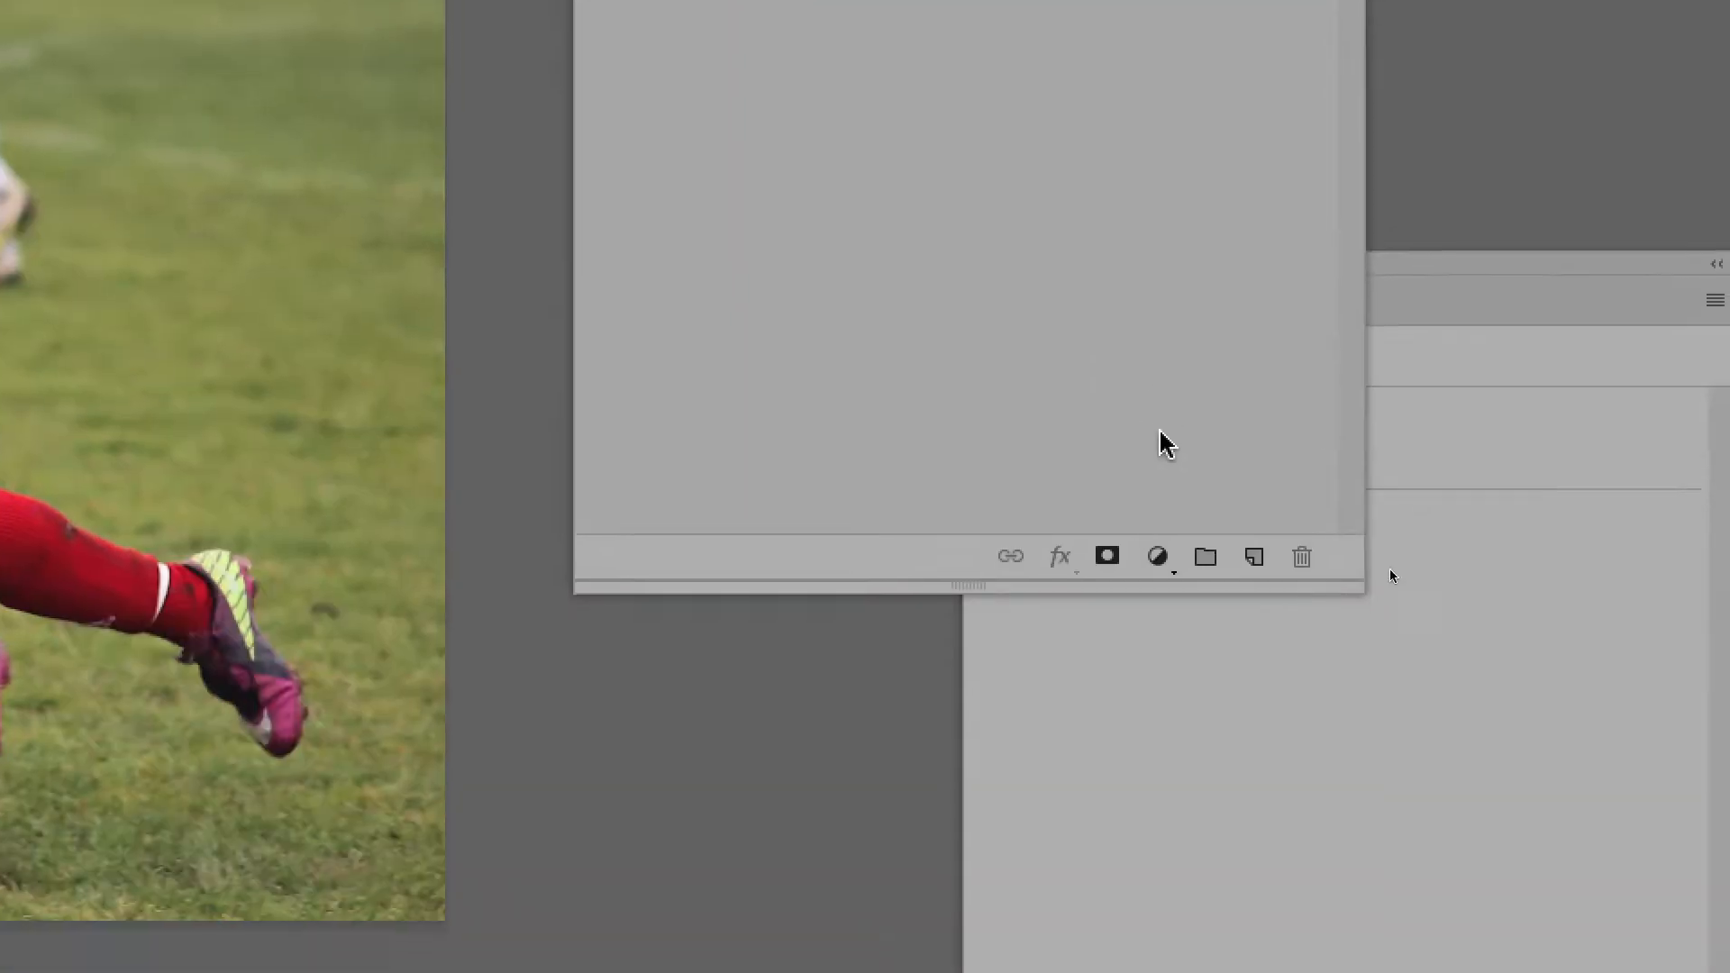
- Add a Teinte/Saturation adjustment layer with the saturation at -100, and move the Propriétés panel off the image
click(1157, 556)
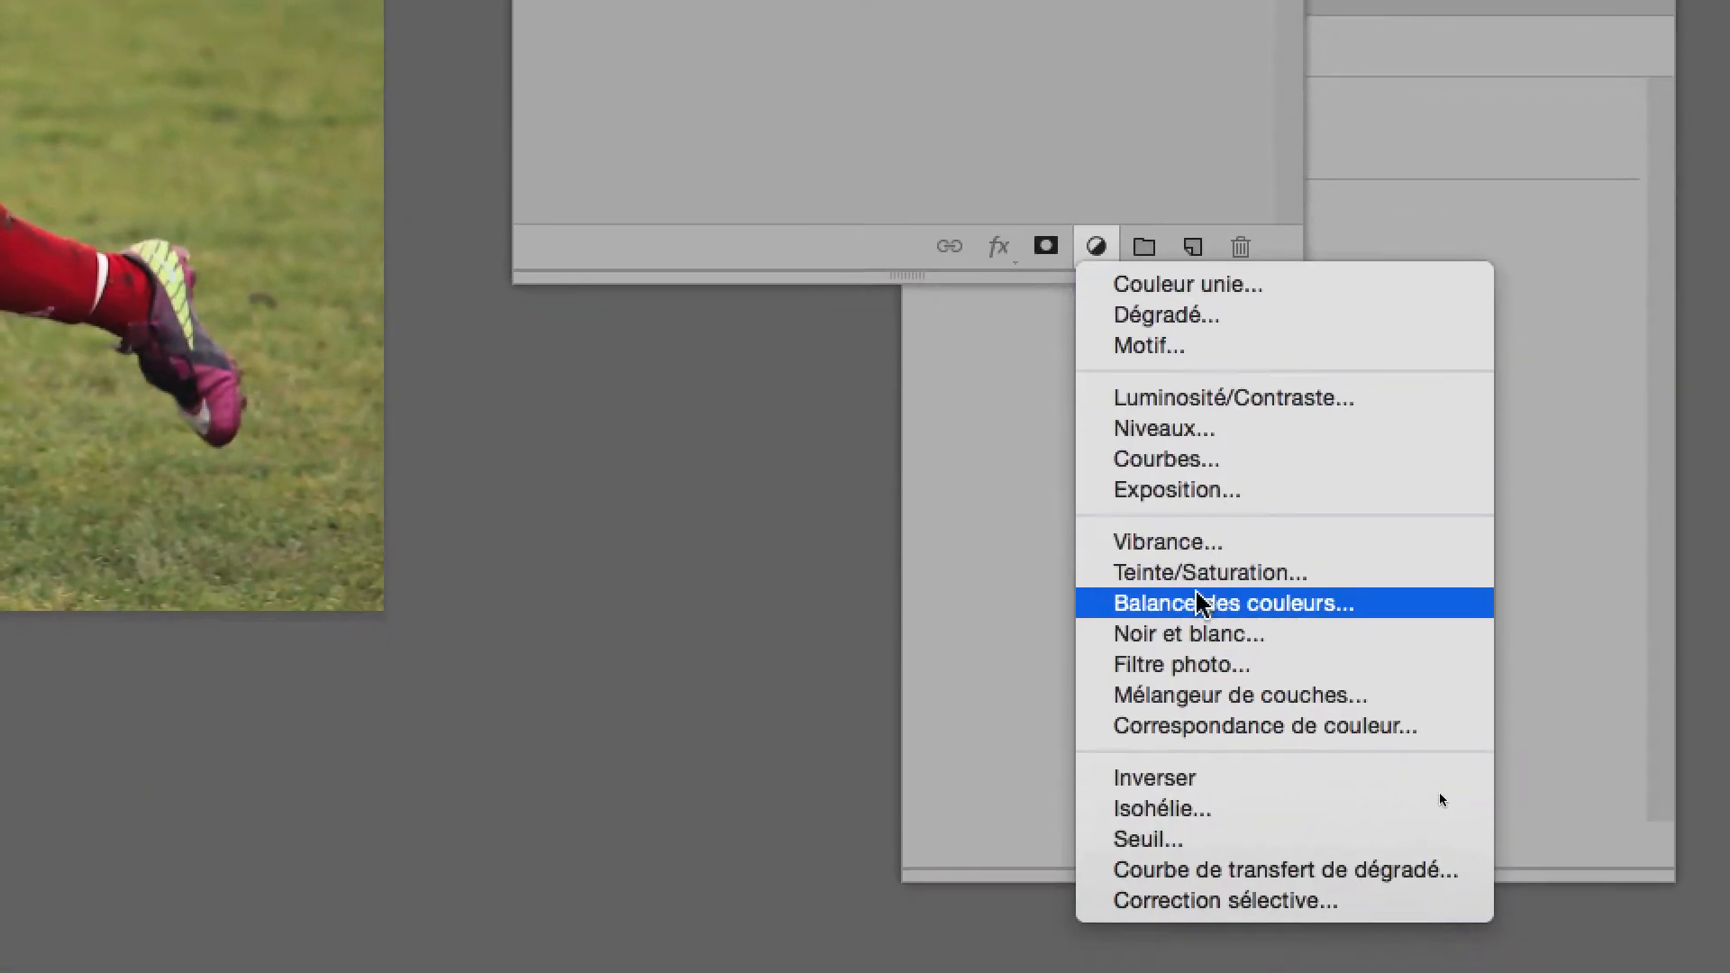
click(1208, 579)
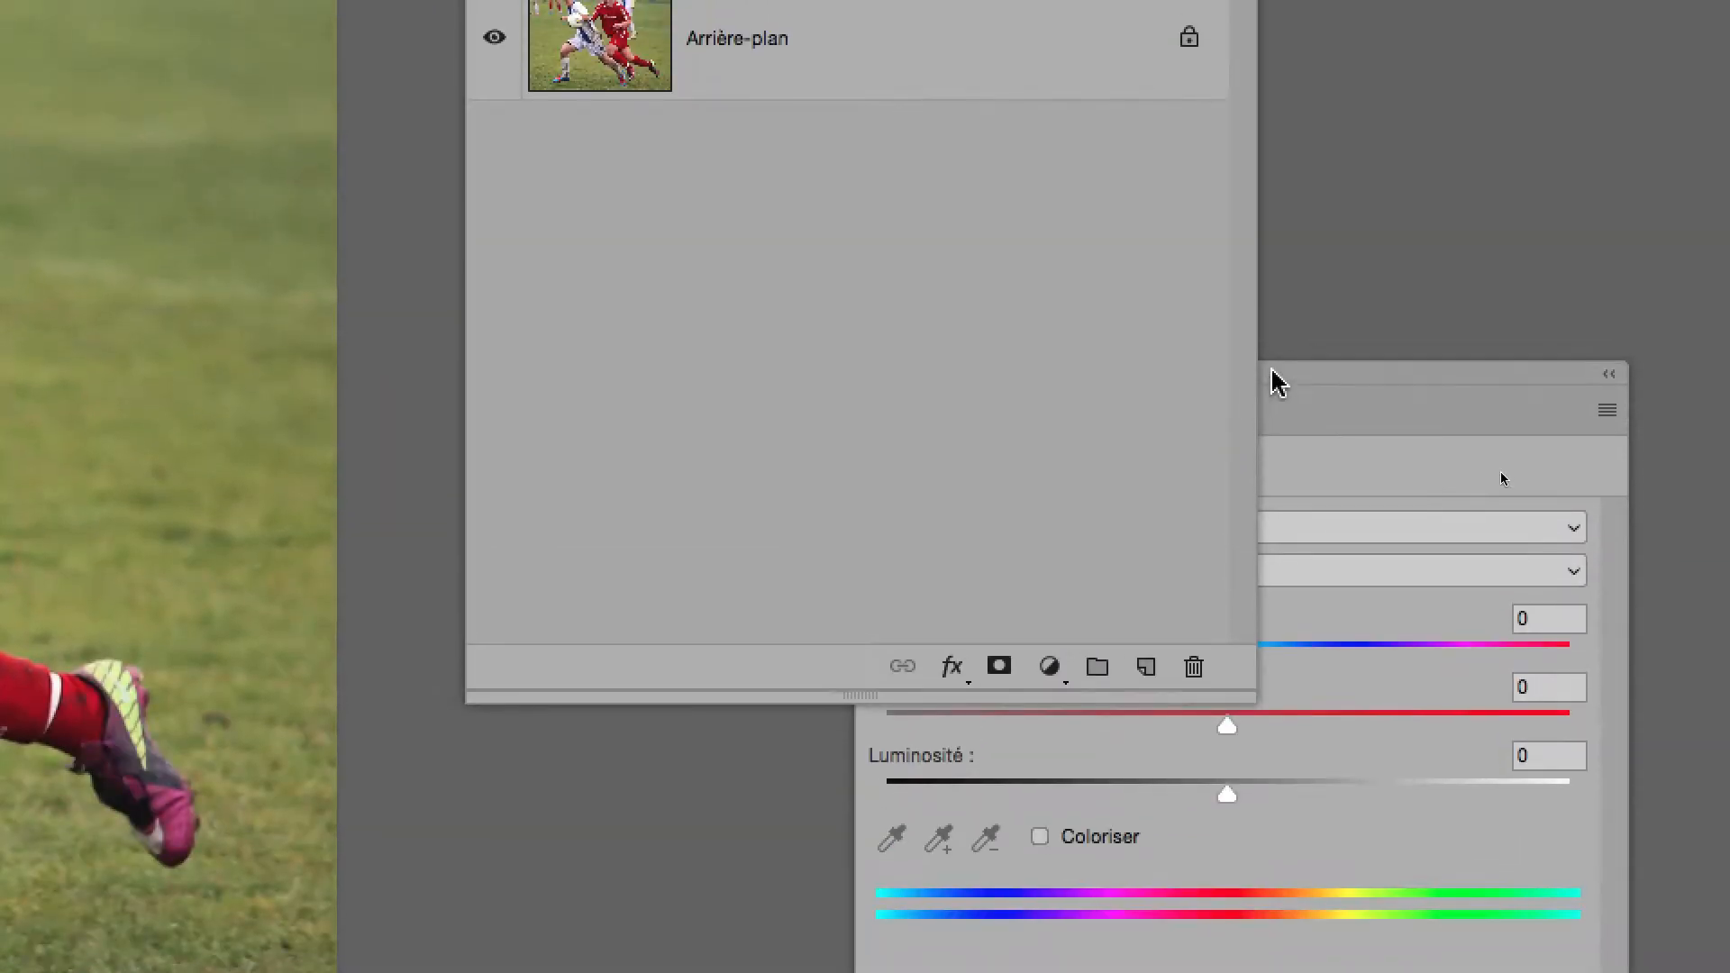
drag(1273, 375, 817, 136)
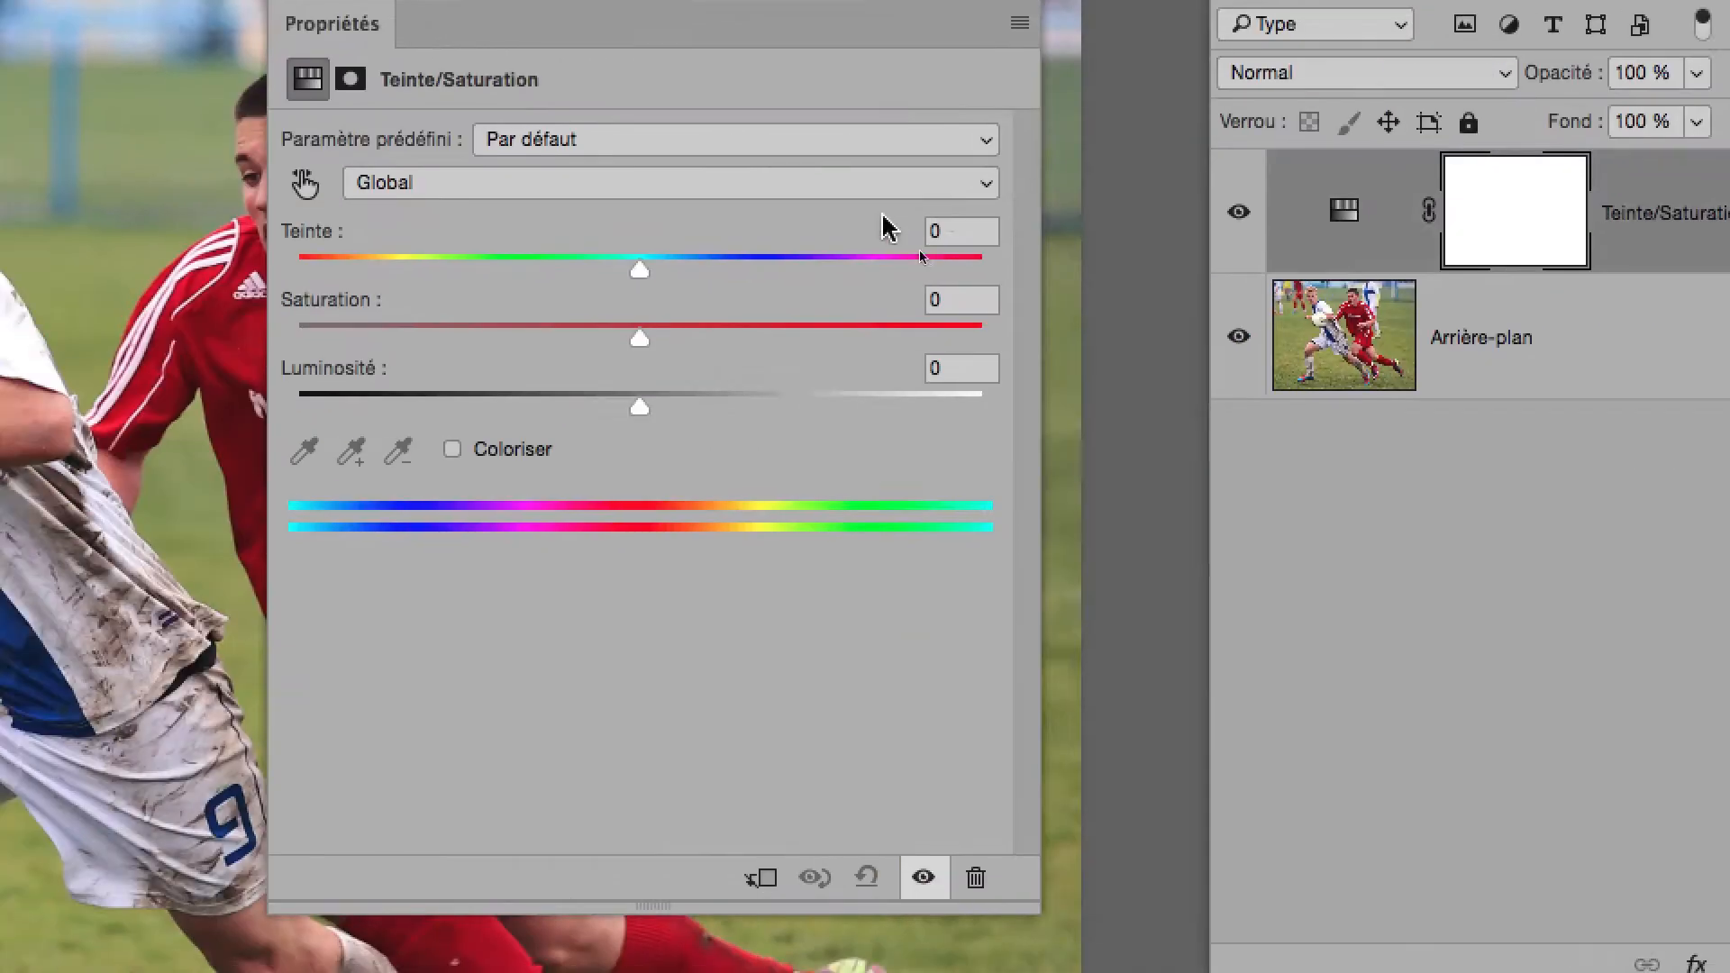
drag(640, 338, 284, 343)
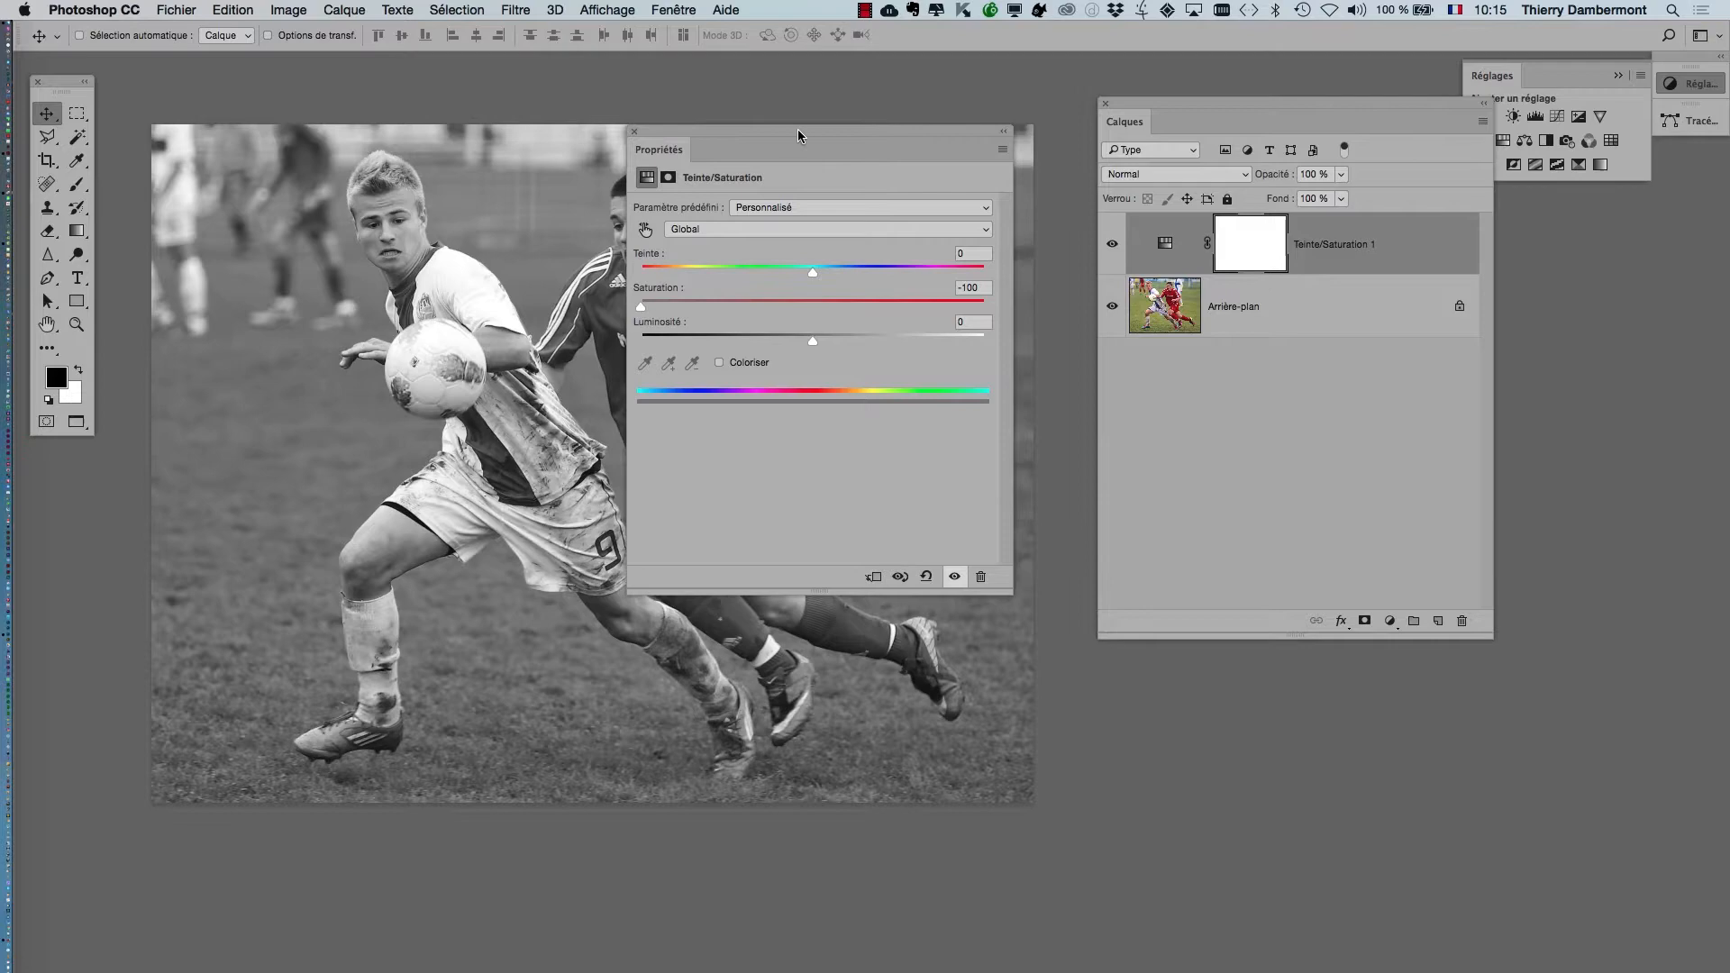
drag(797, 128, 1510, 704)
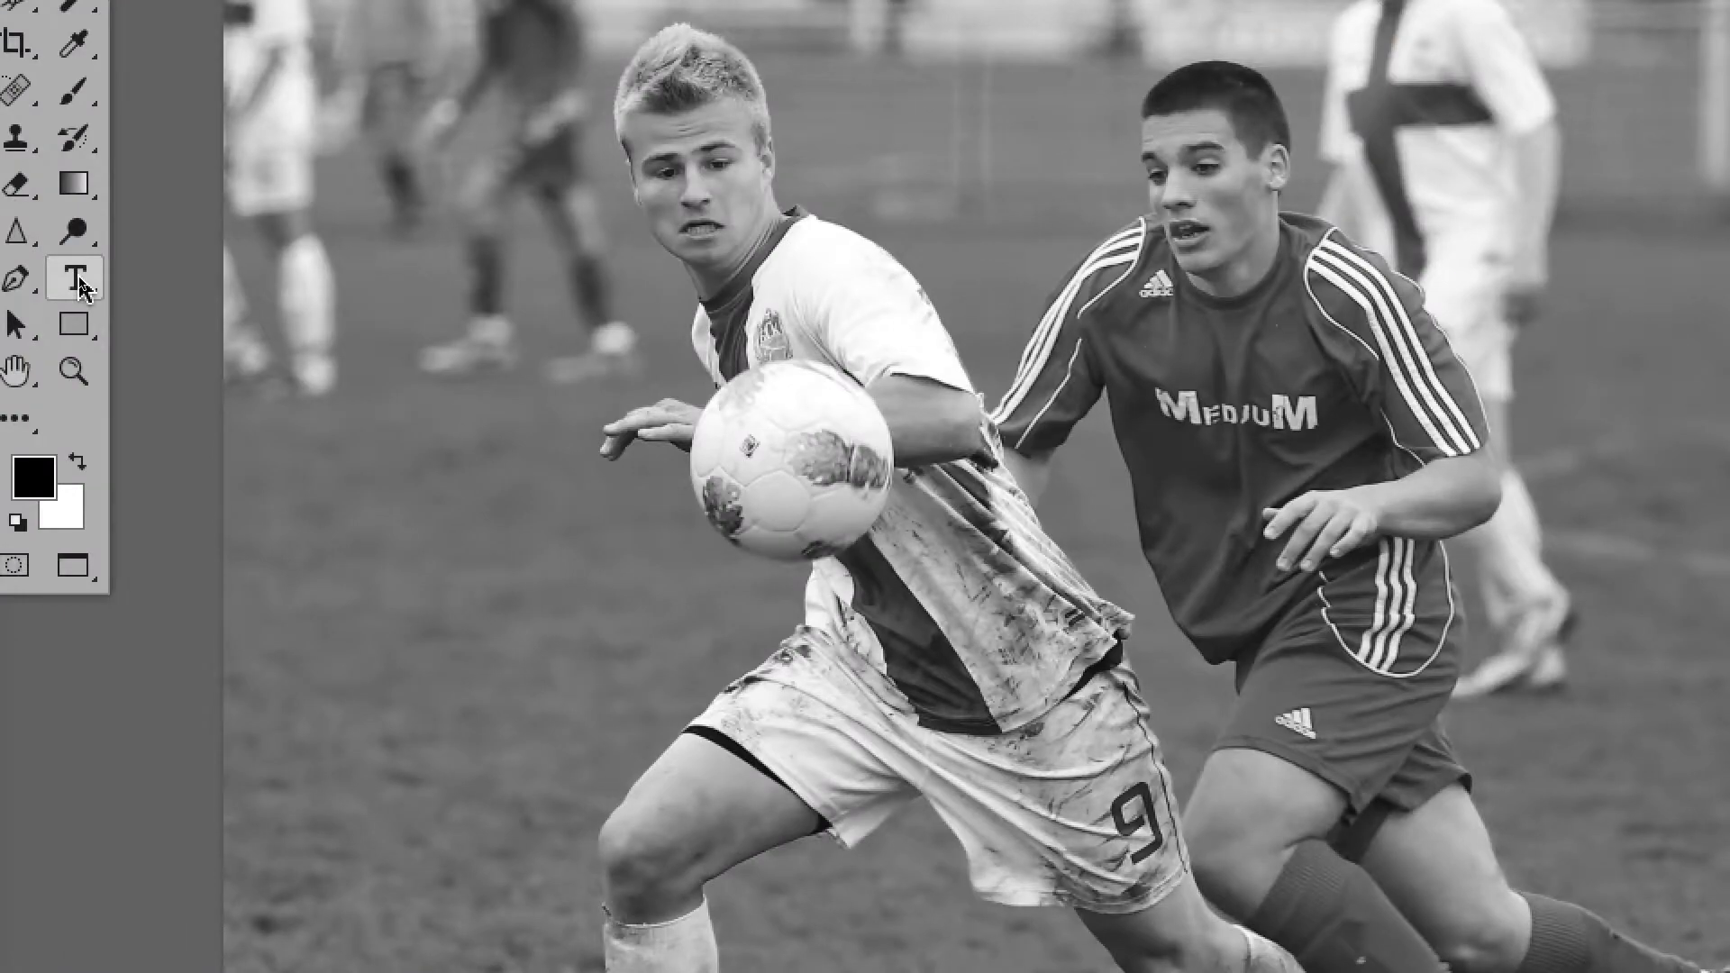
- Add the horizontal text "Sport magazine" in 12 pt Myriad Pro Regular on the grass beside the front player's leg
click(79, 281)
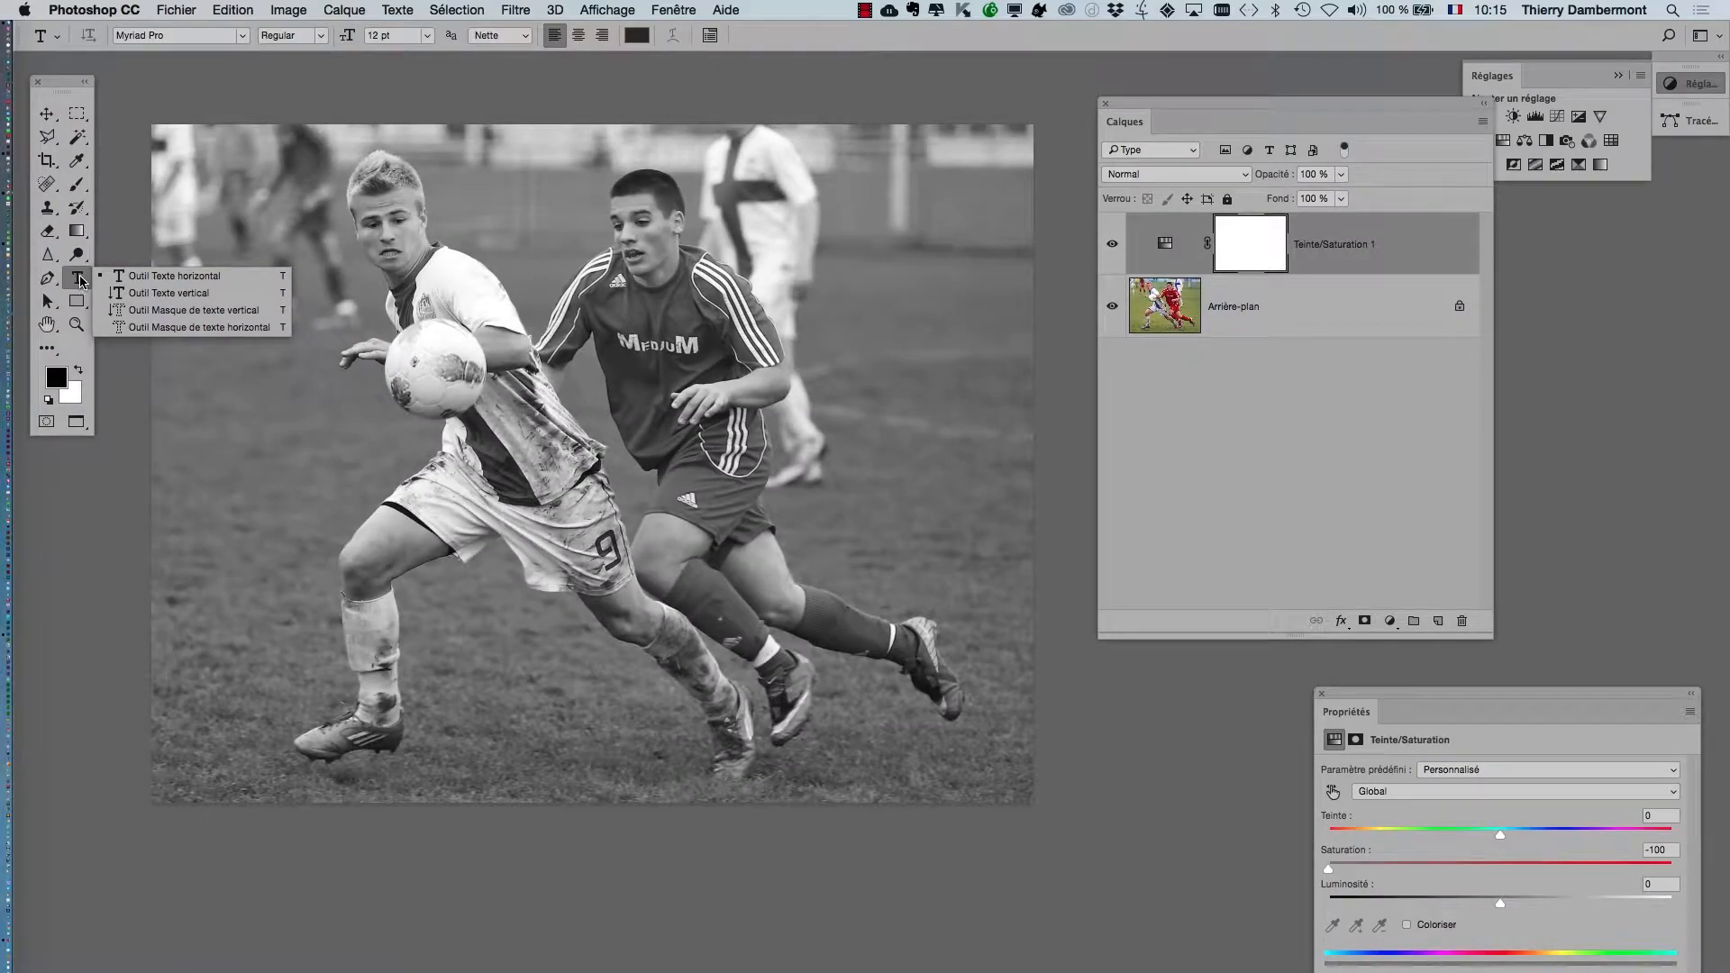
click(79, 281)
click(283, 624)
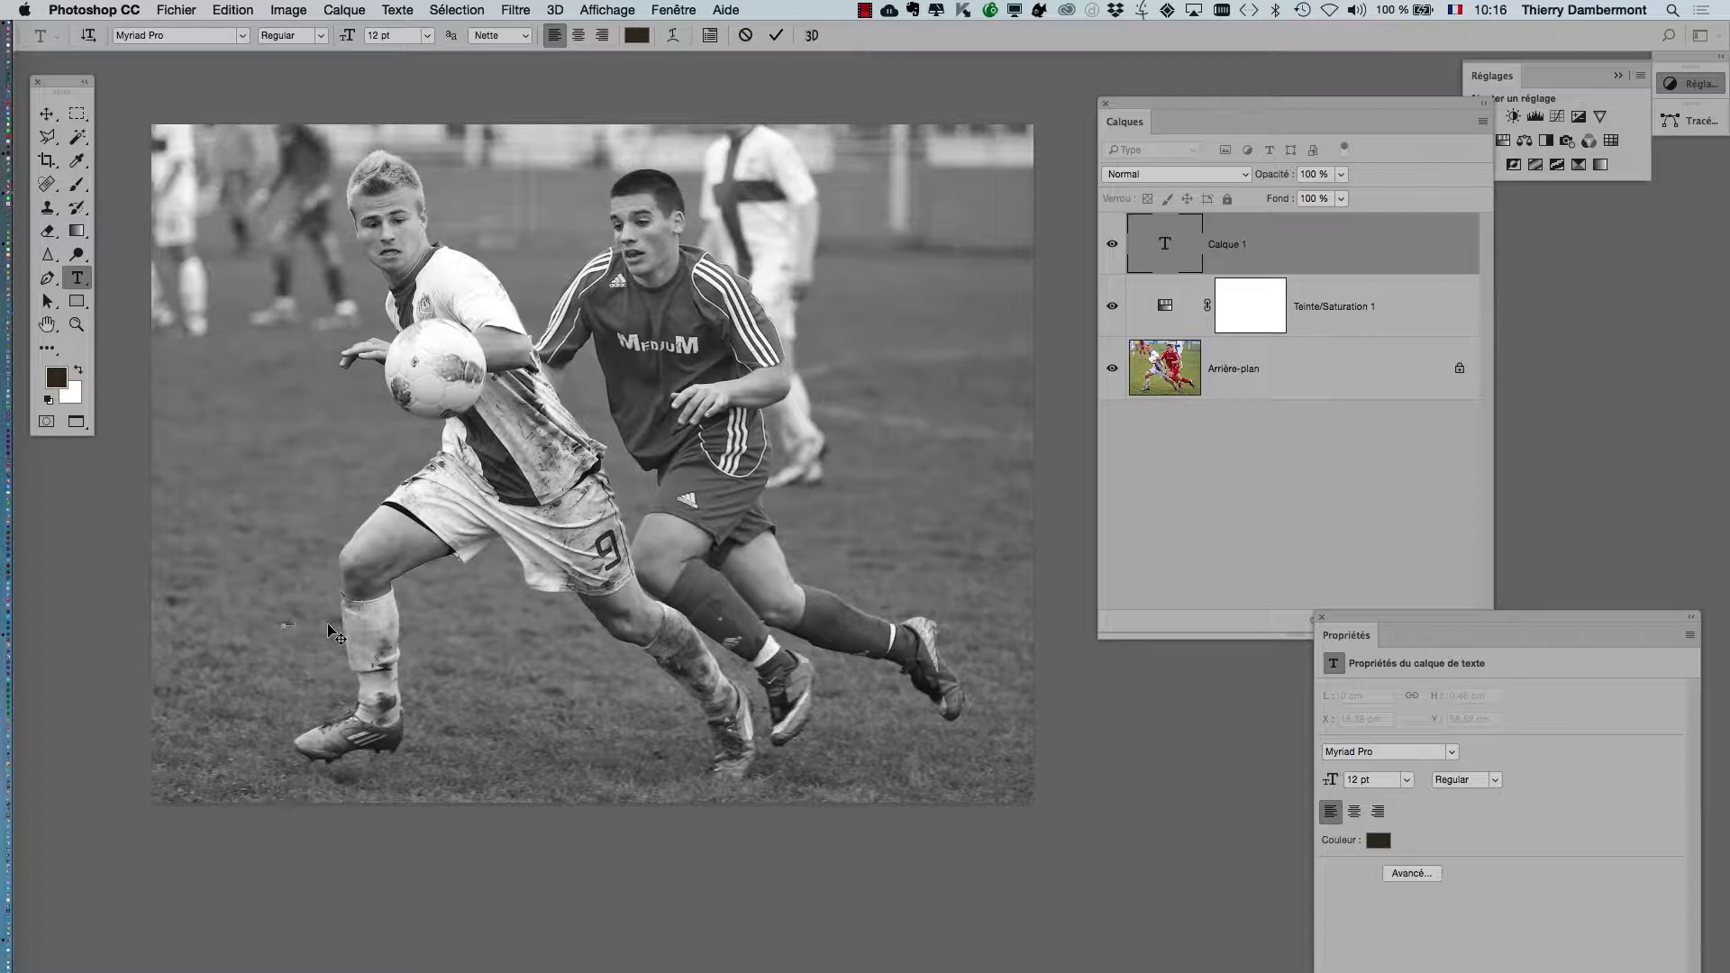
click(47, 118)
click(46, 118)
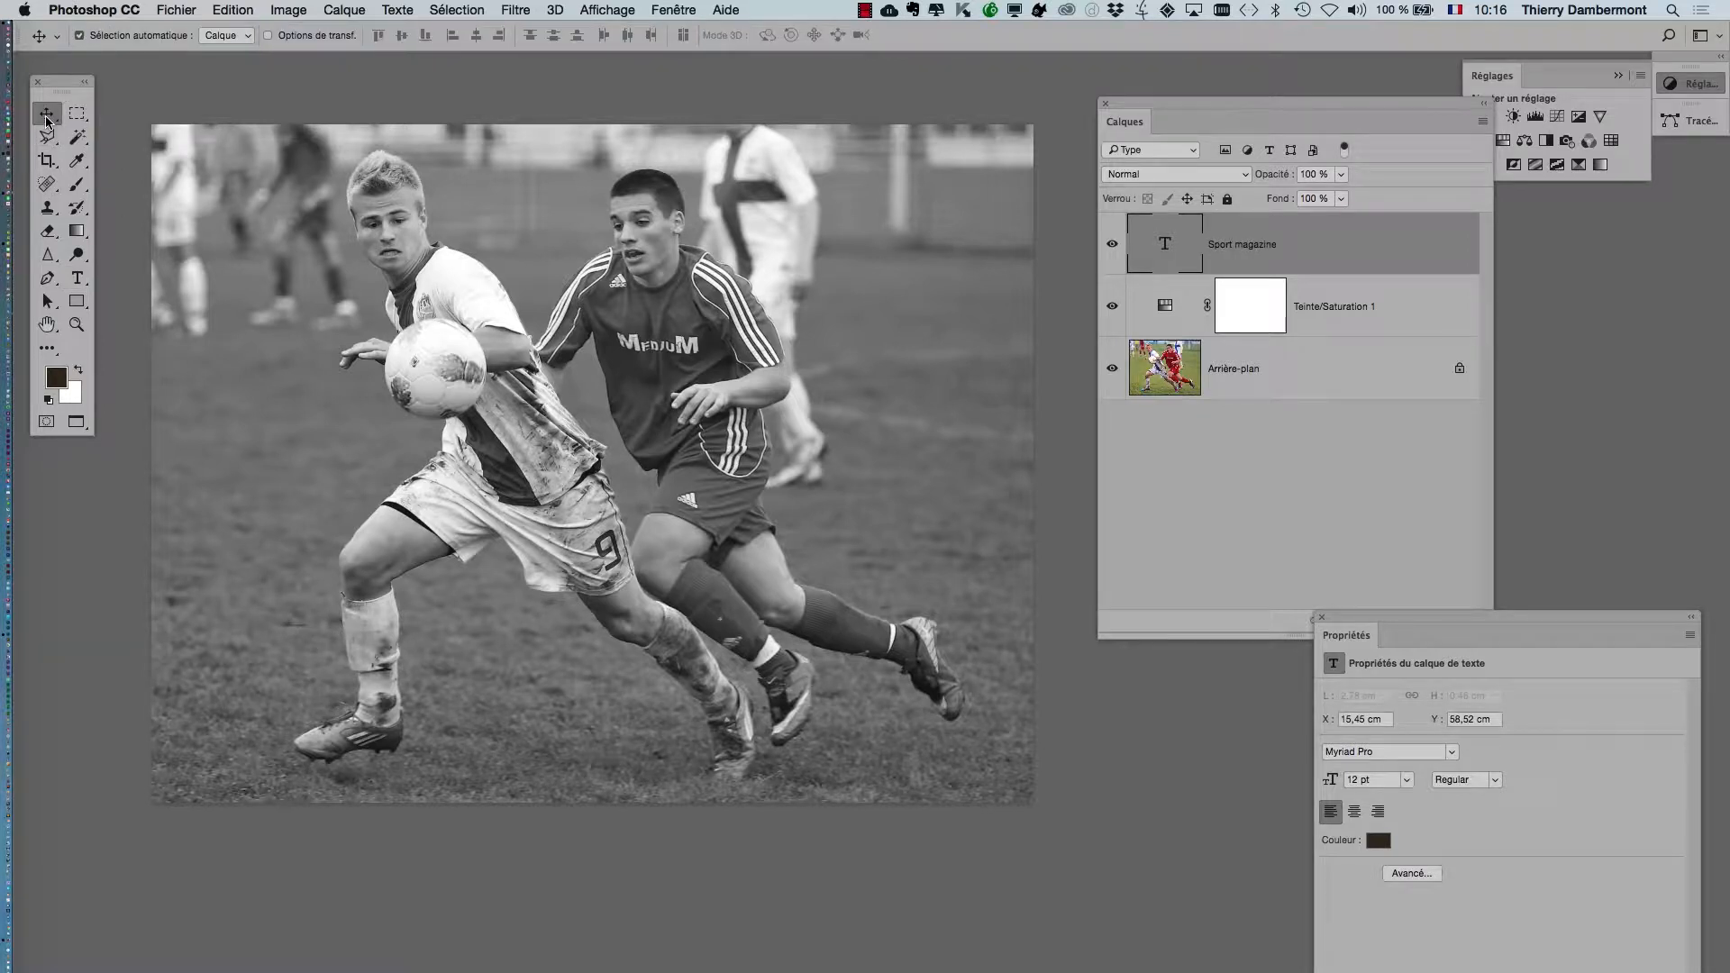
- Enlarge the "Sport magazine" text proportionally to about 331 pt and place it across the lower part of the photo
key(super+t)
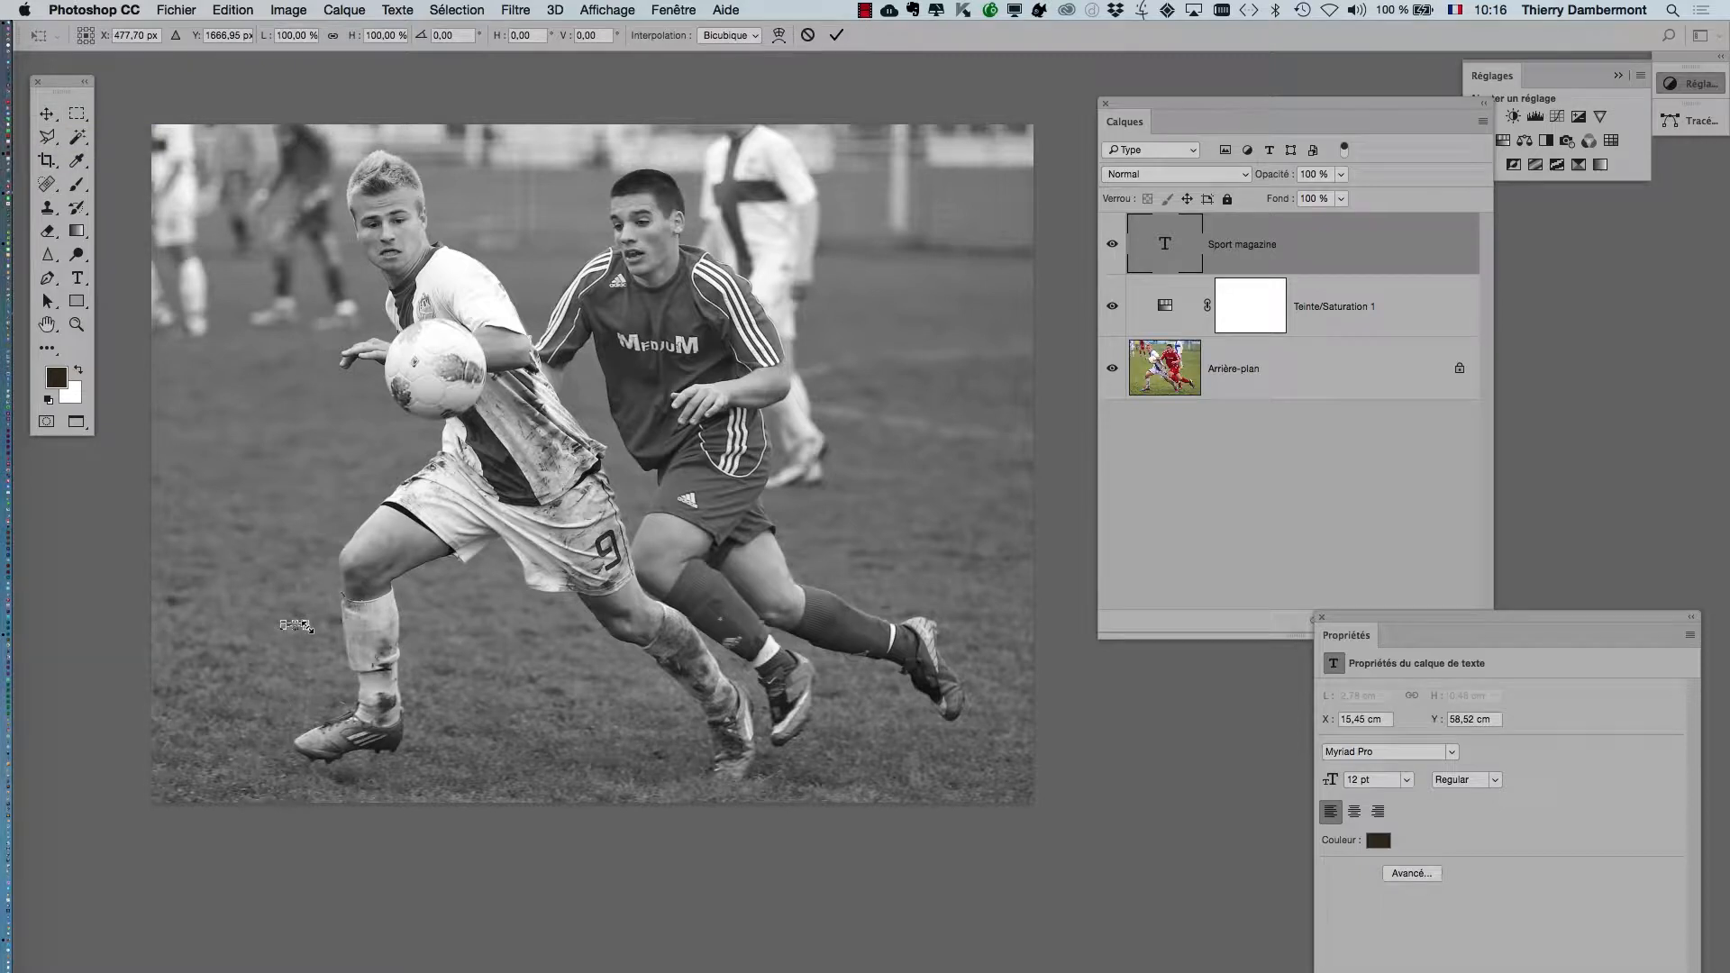
drag(305, 626, 934, 552)
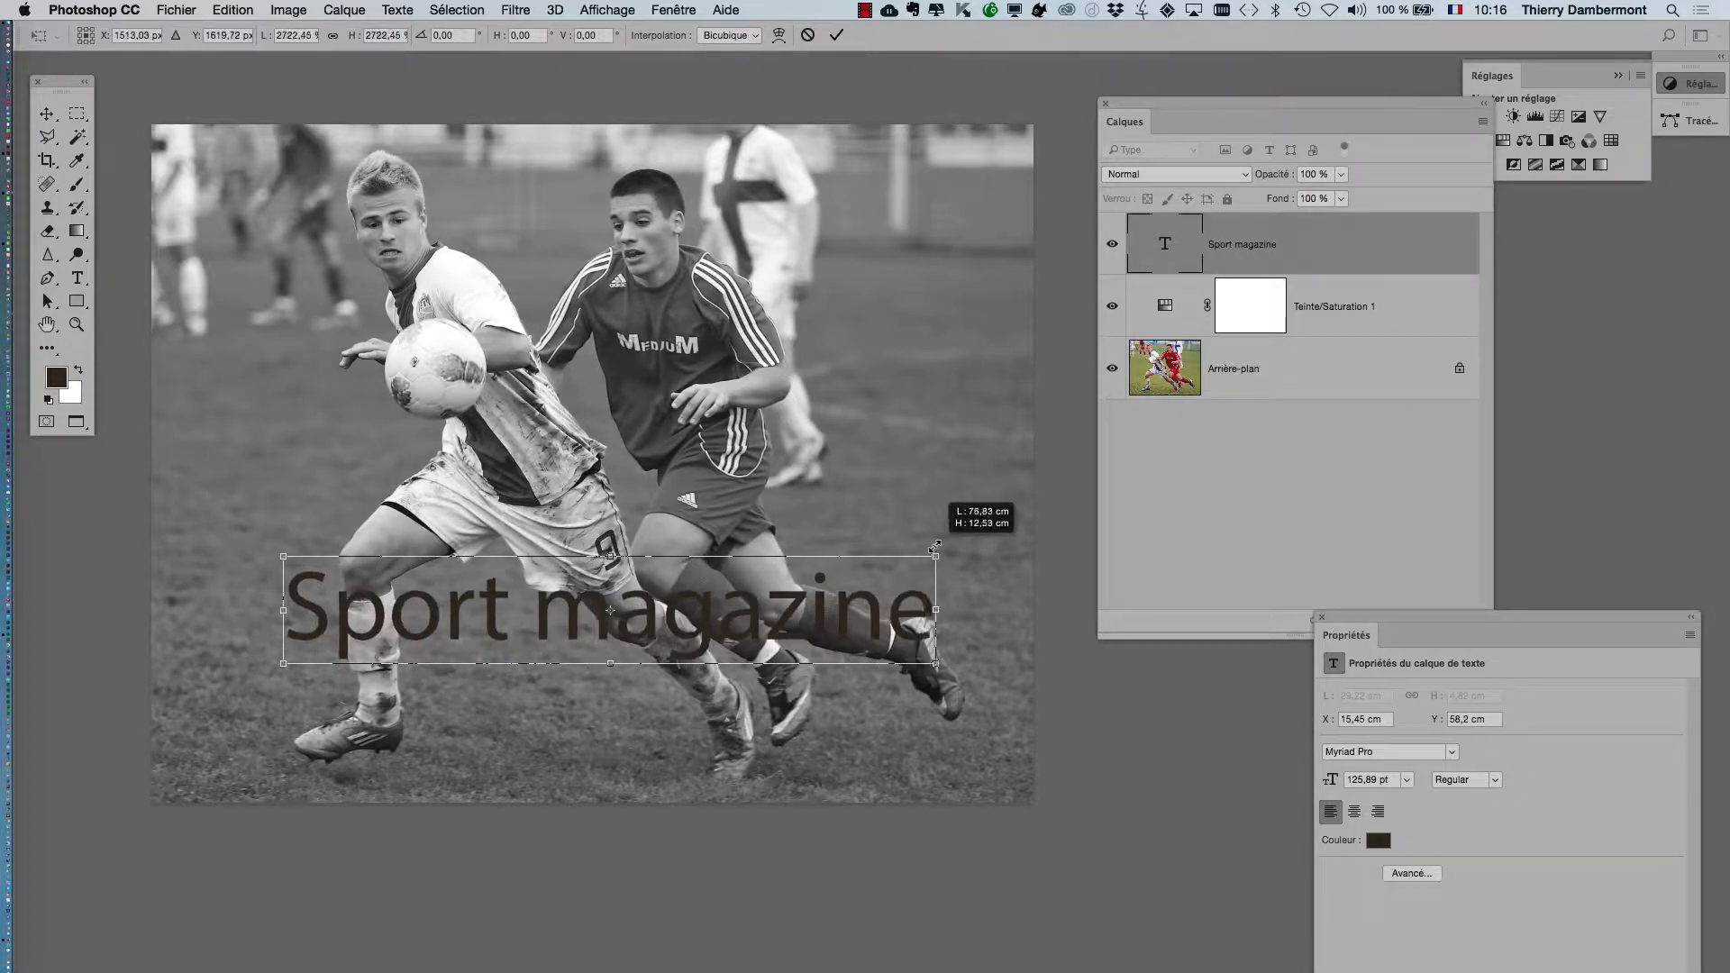
drag(811, 622, 799, 709)
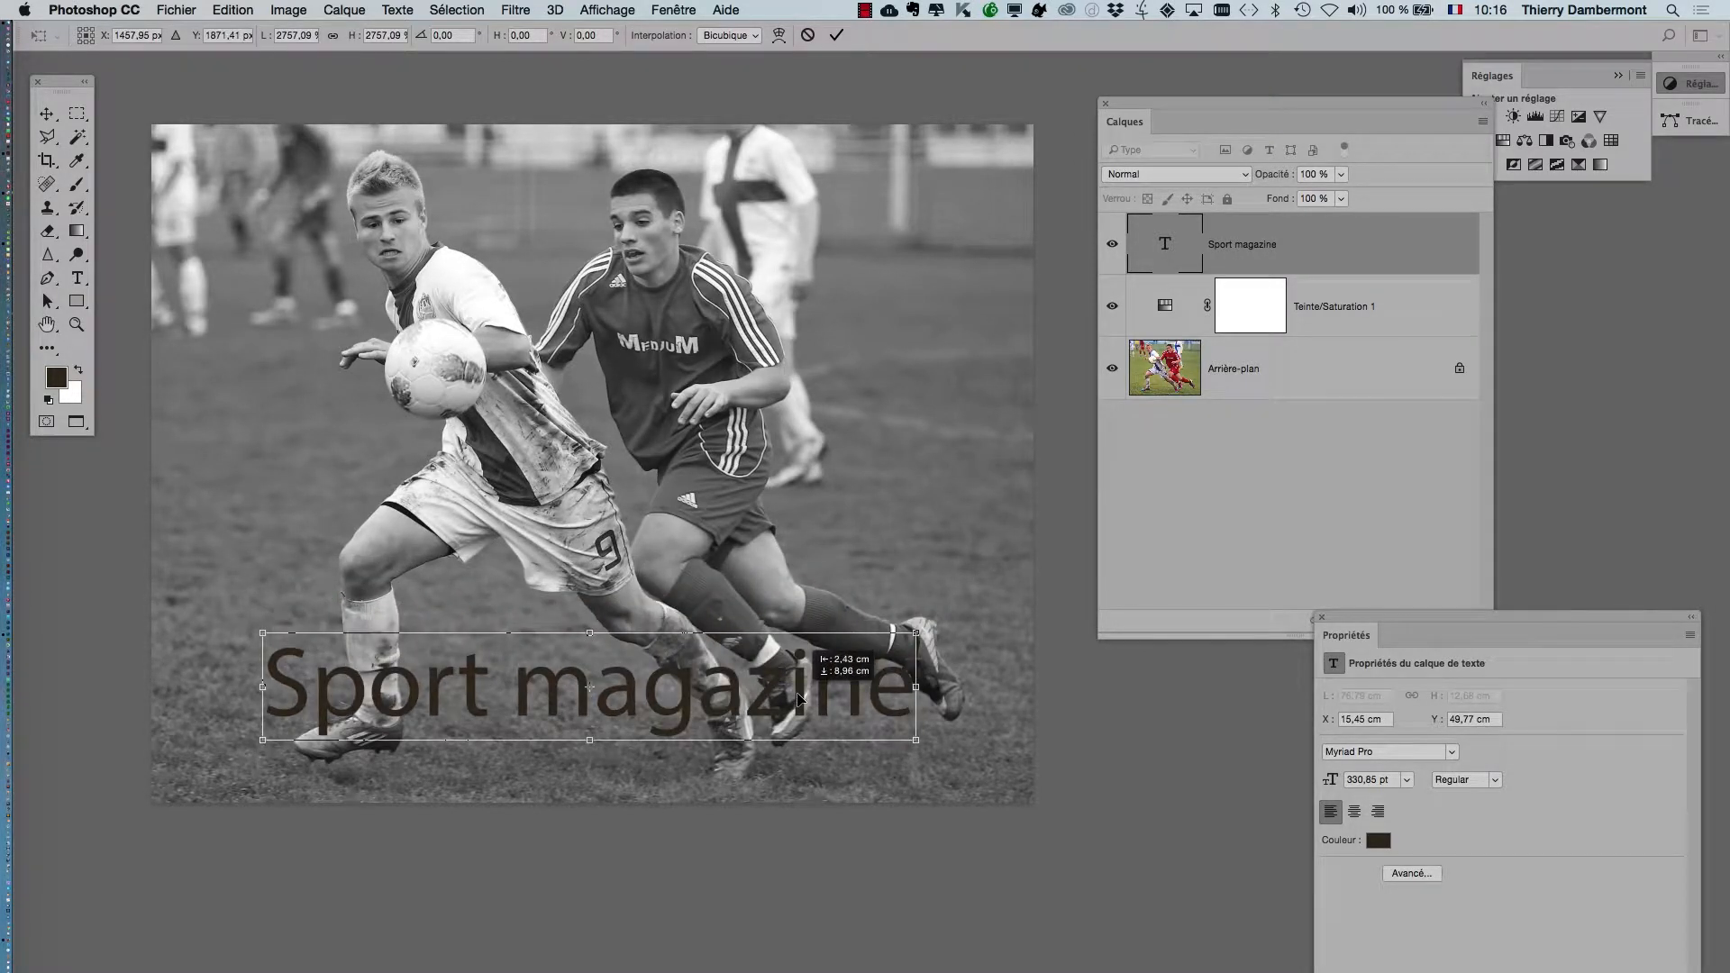
click(836, 35)
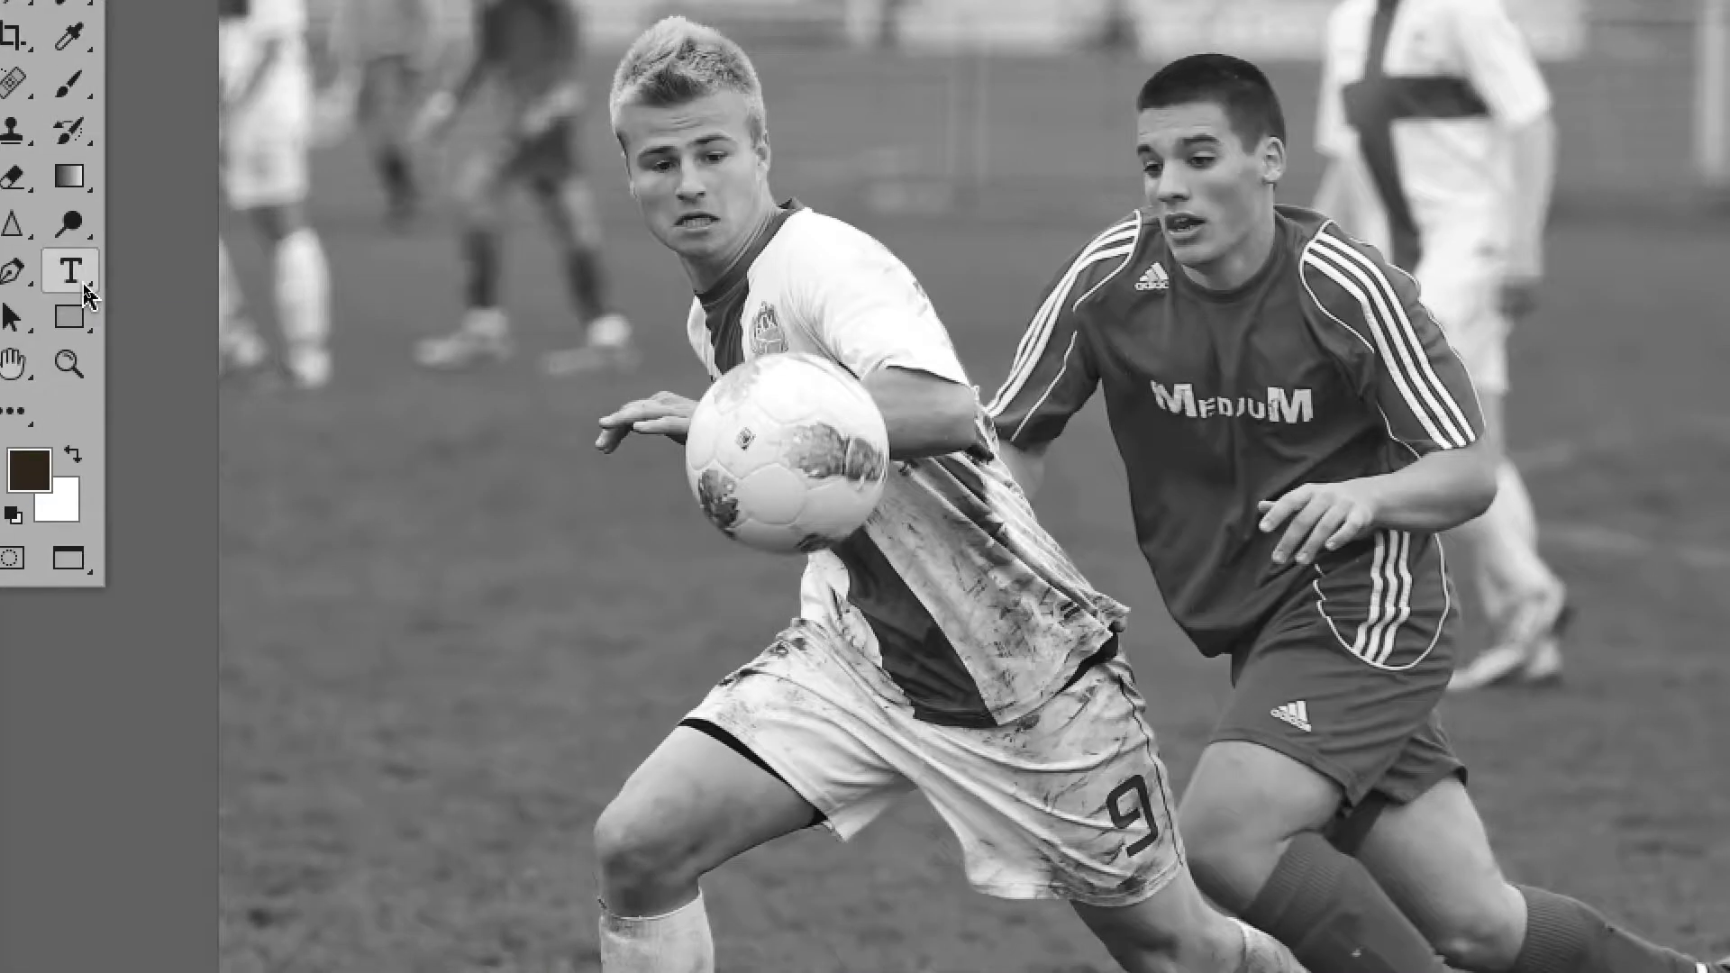
- Move the "Sport magazine" text slightly up and left, to about X 11 cm and Y 54.15 cm
click(84, 287)
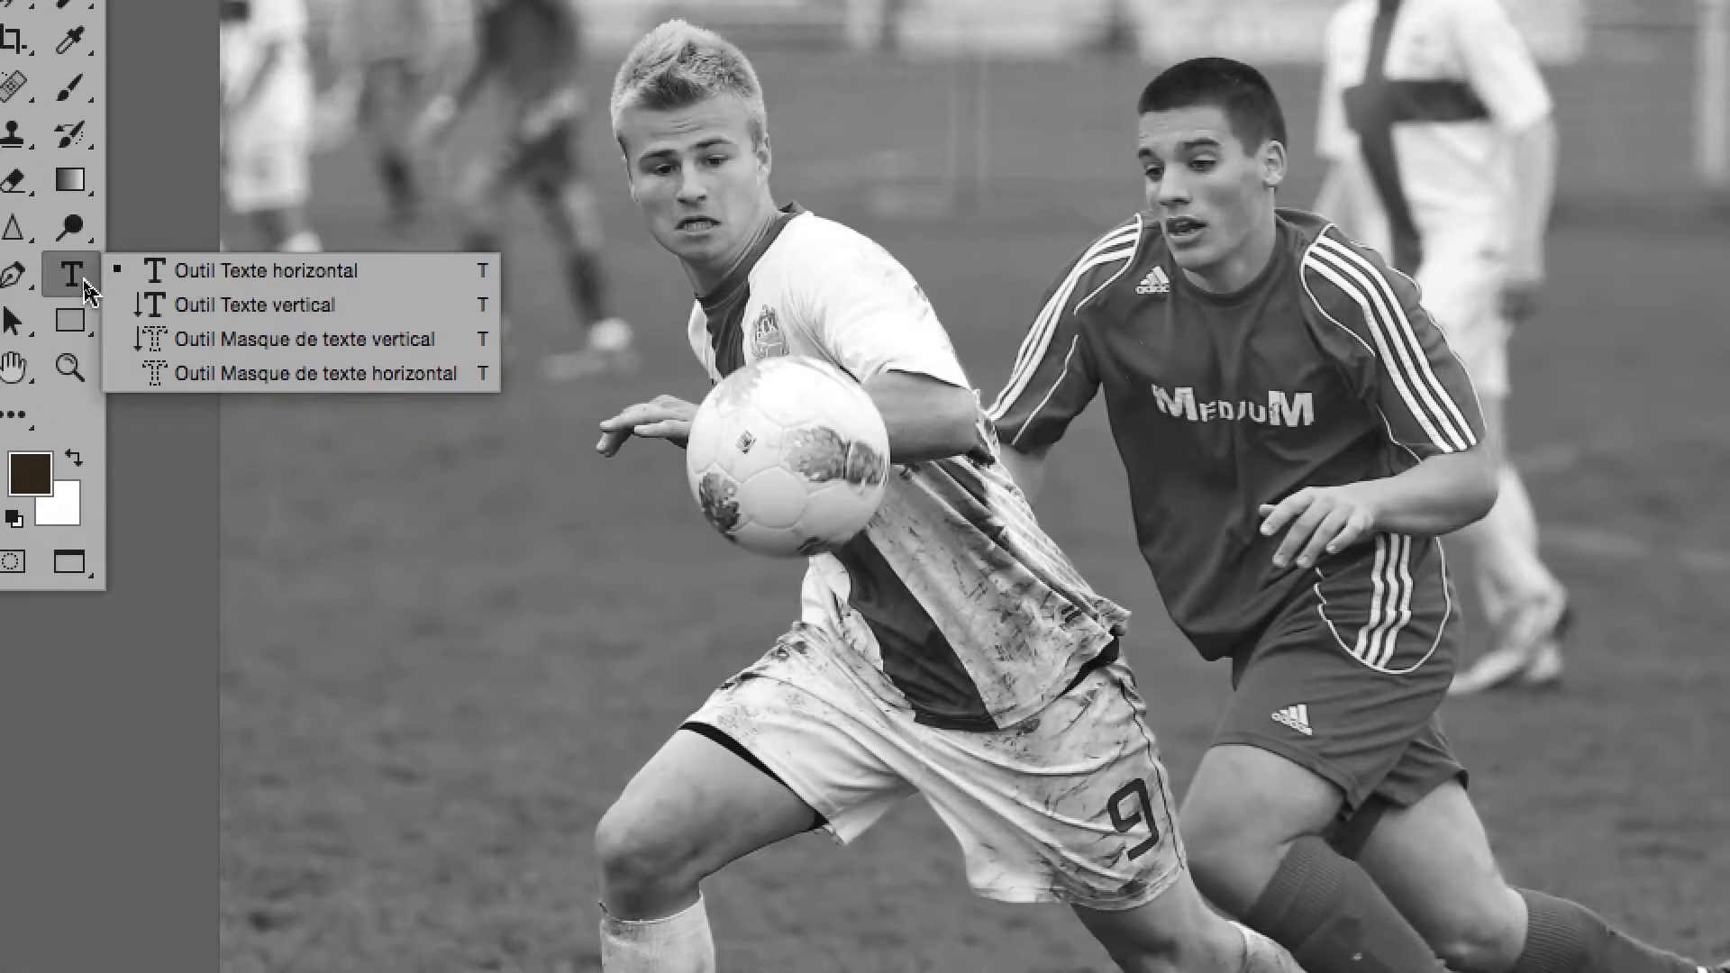
click(84, 287)
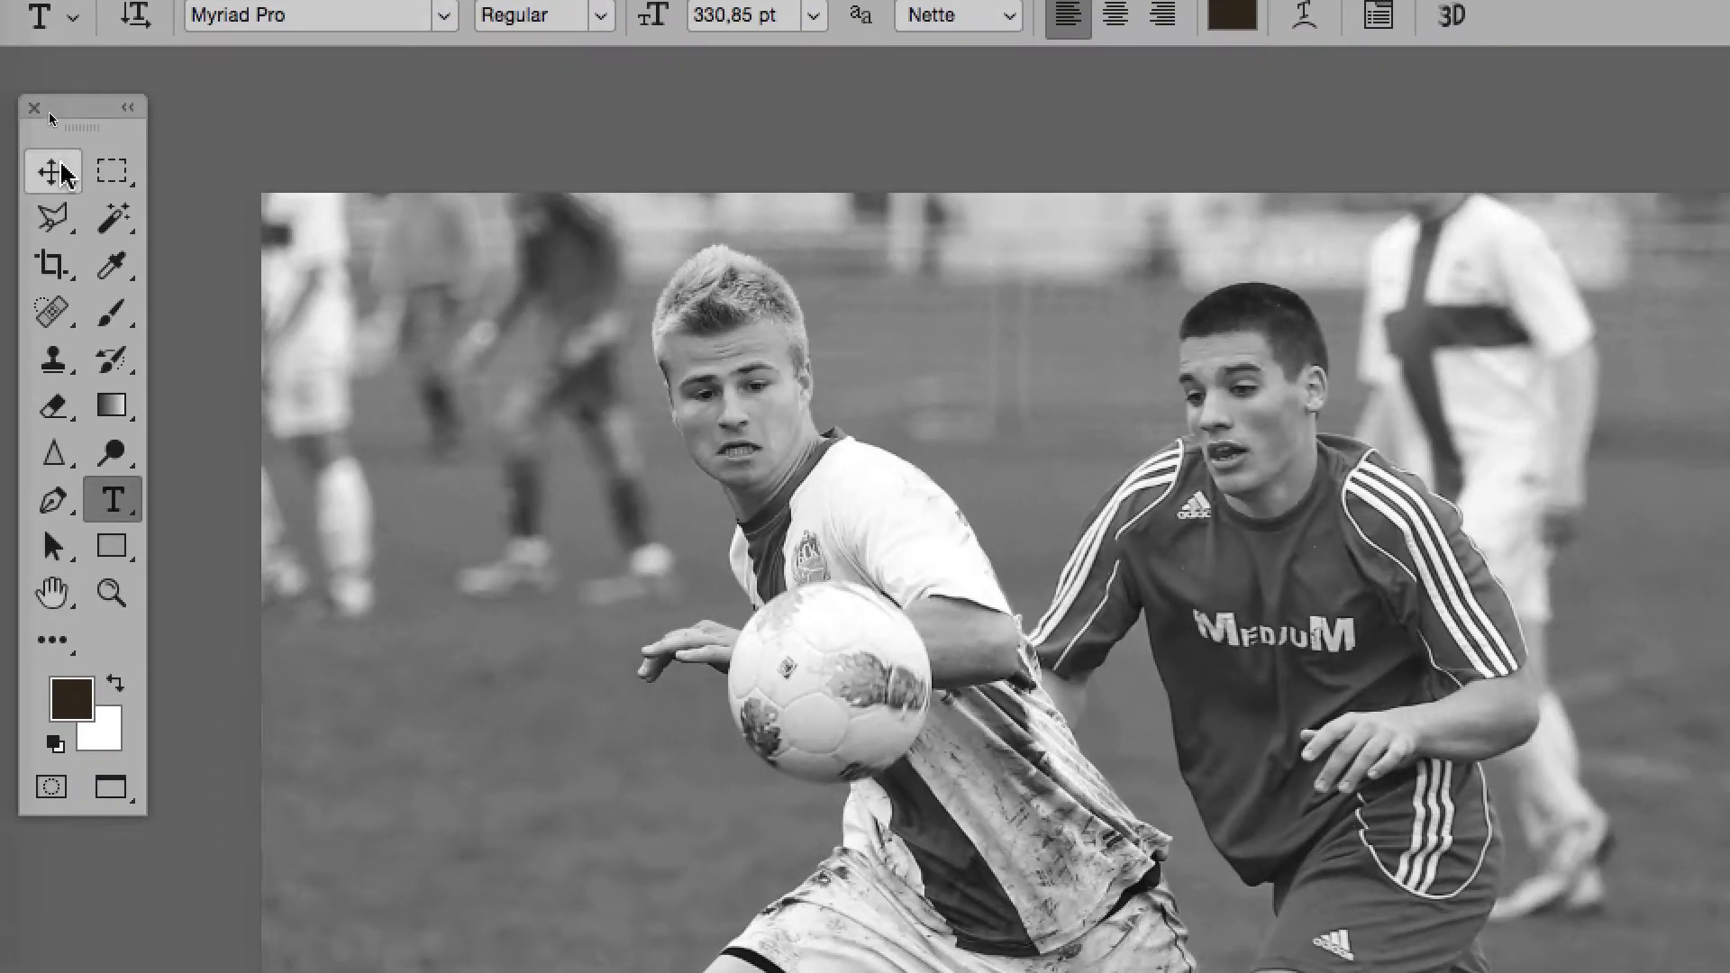
click(24, 127)
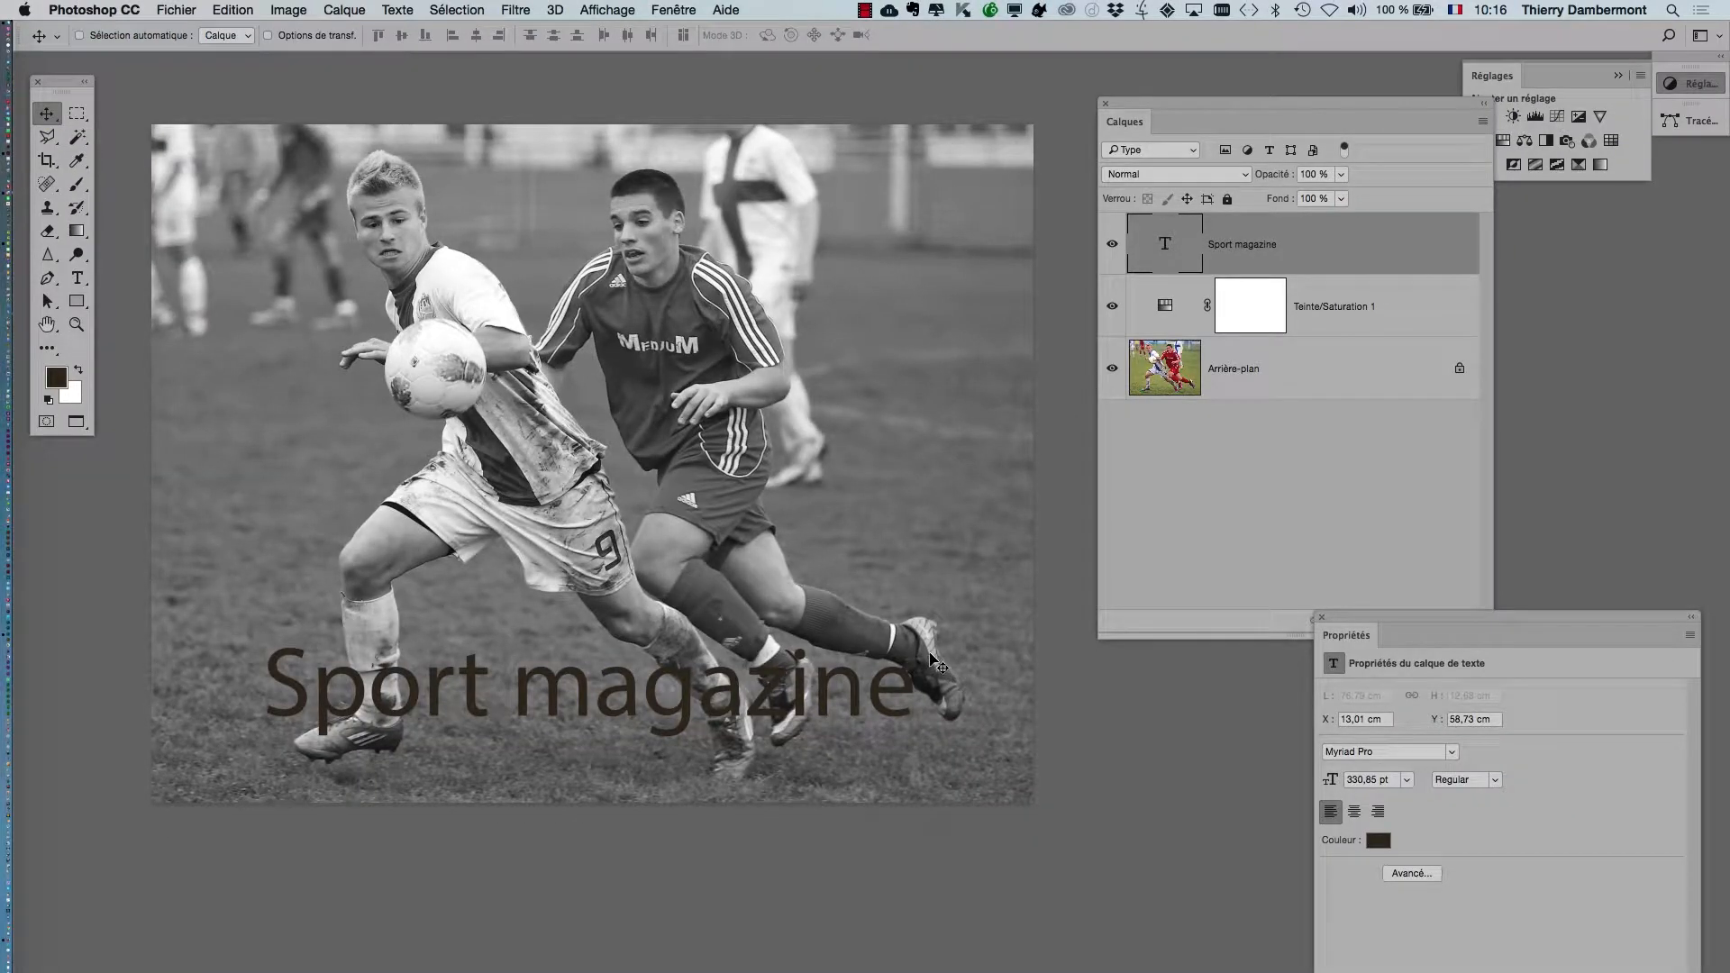
drag(885, 708, 867, 672)
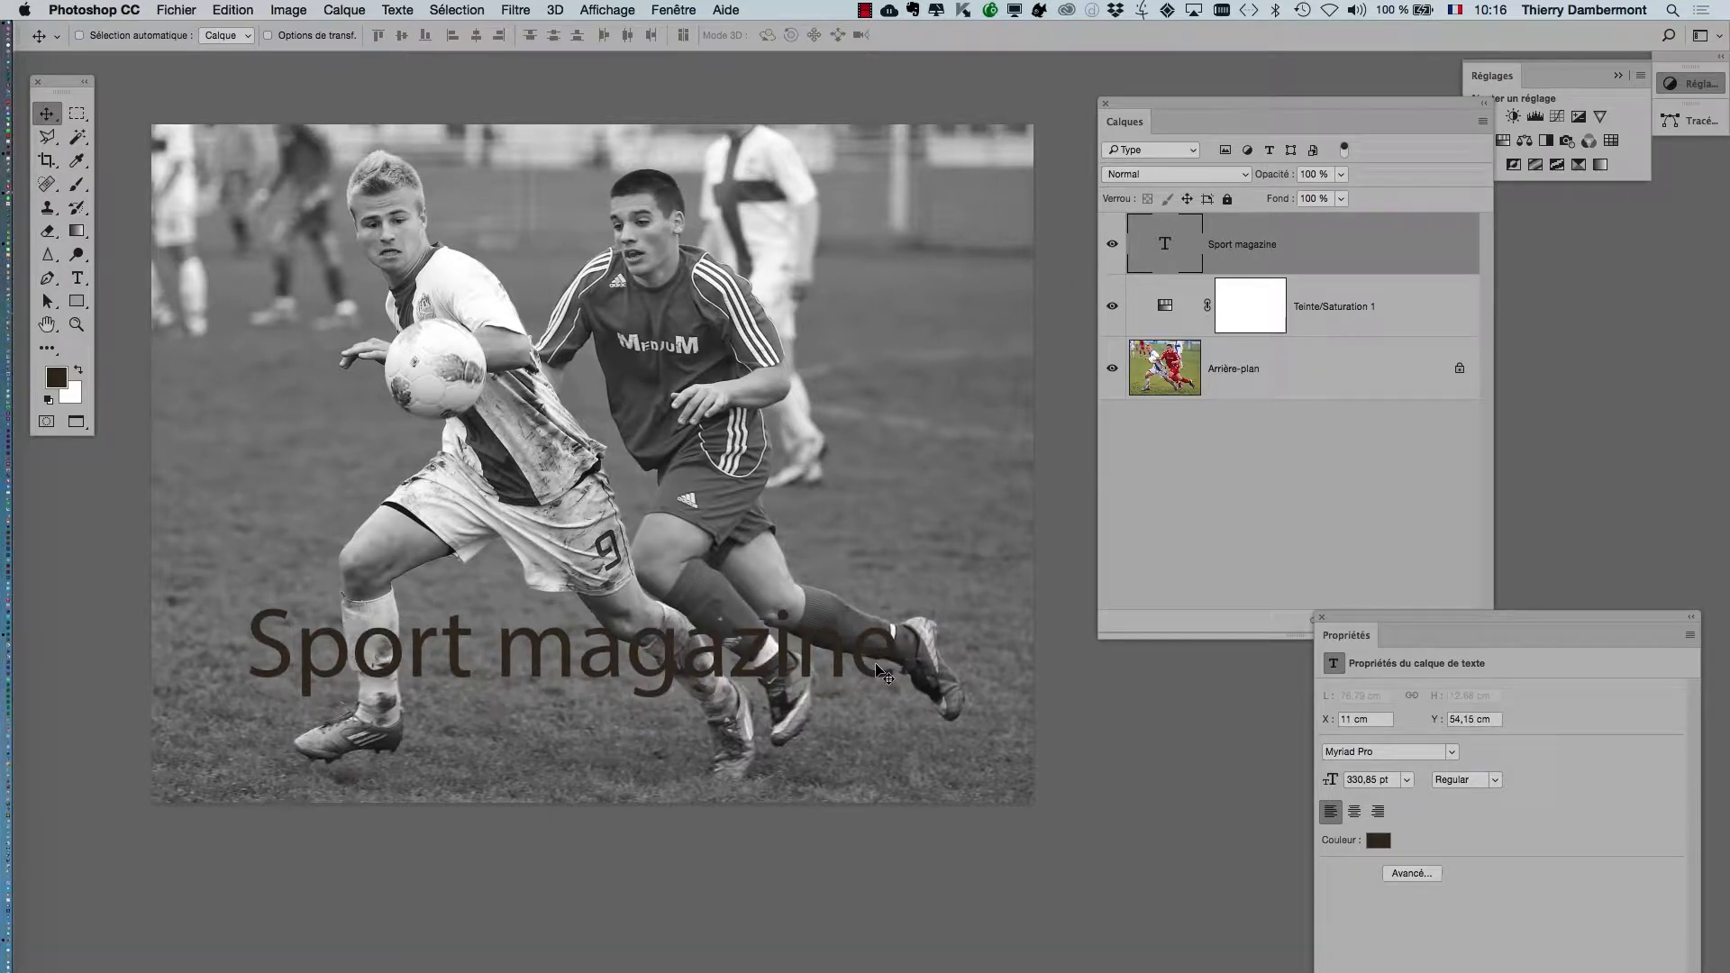
- Activate the horizontal text tool while keeping the "Sport magazine" layer selected
click(78, 281)
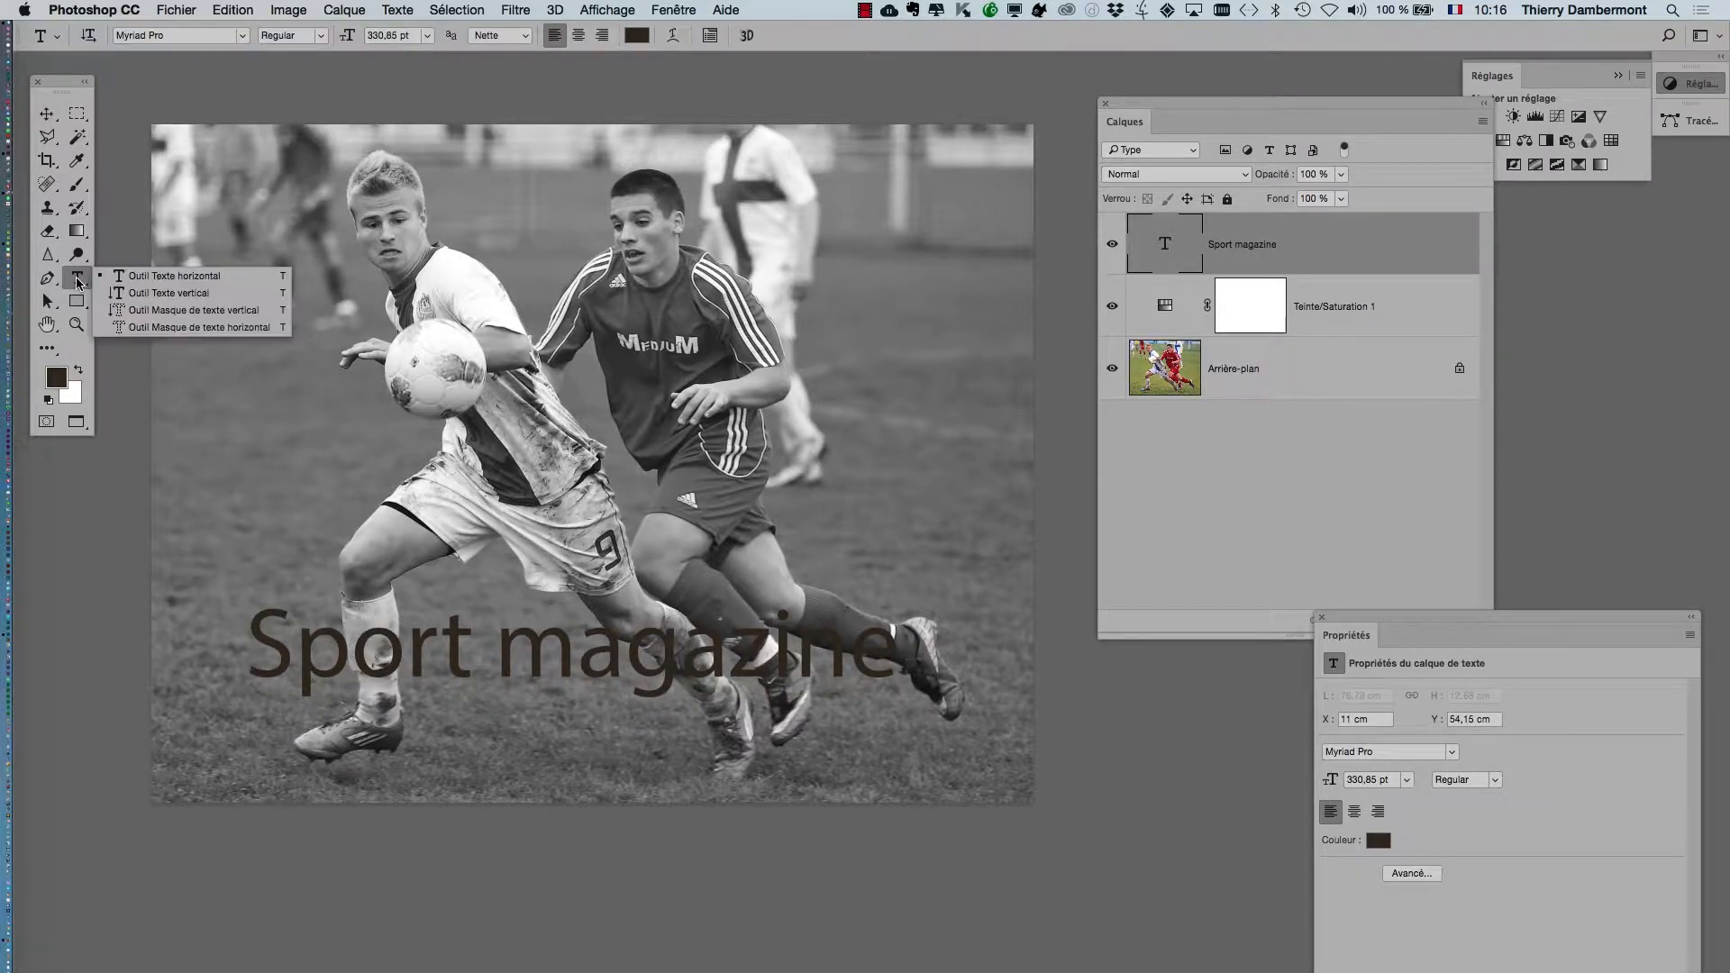
click(76, 283)
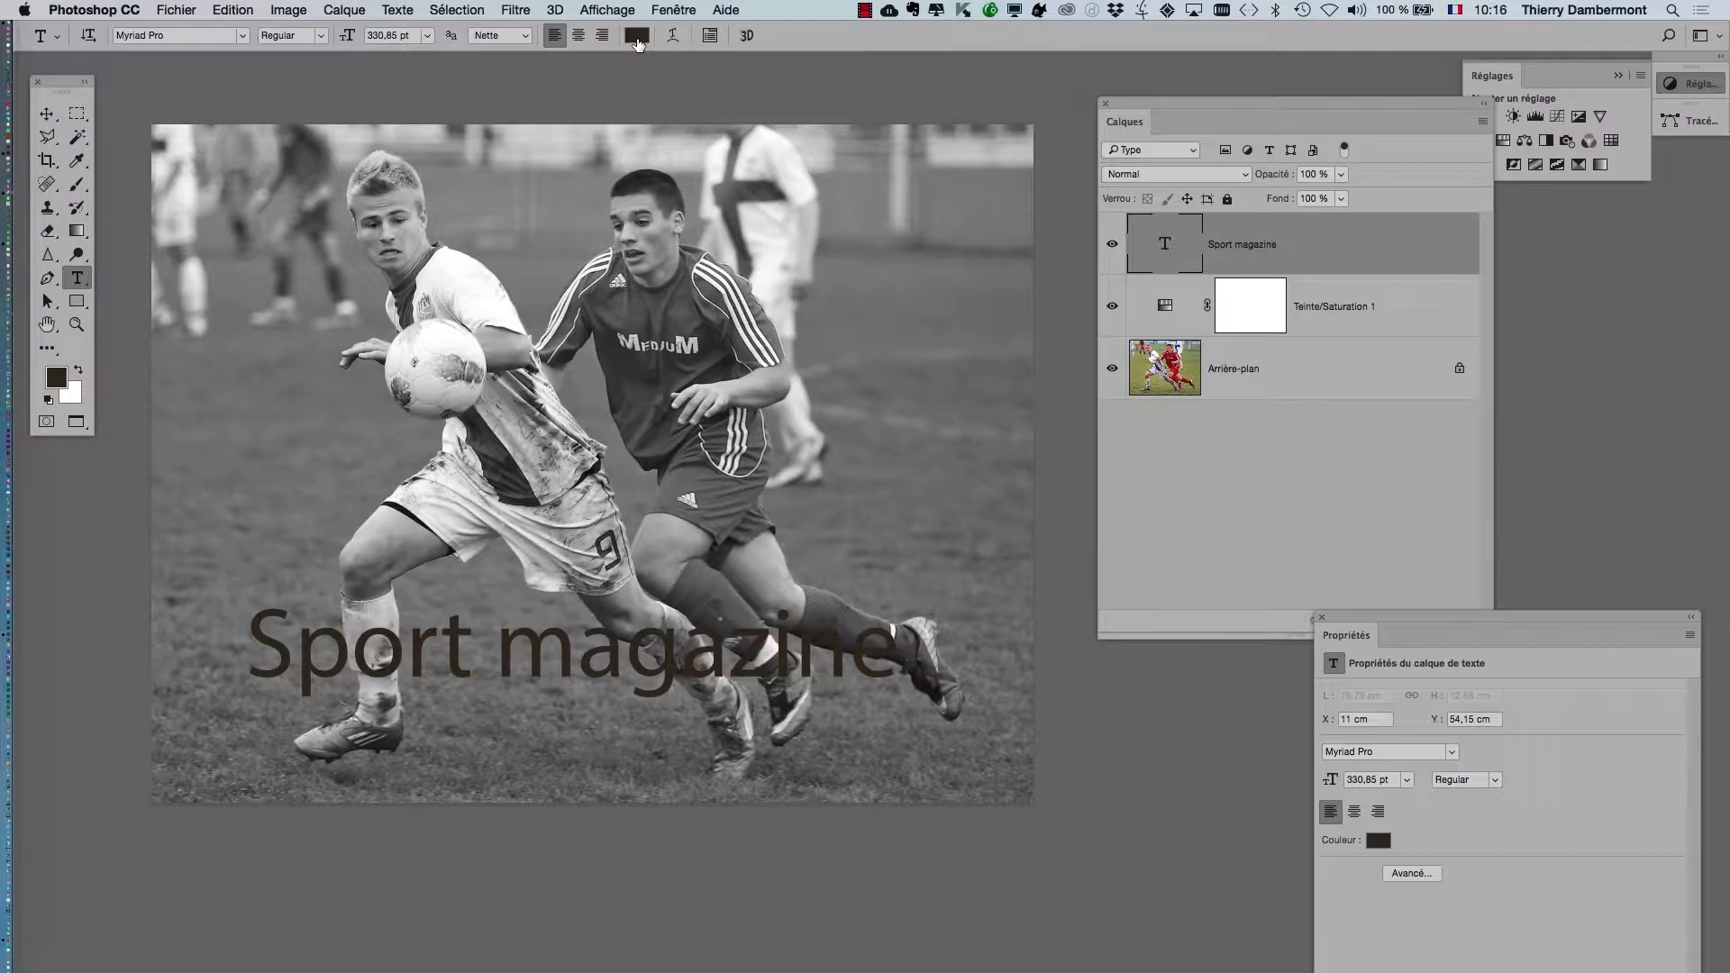
click(673, 10)
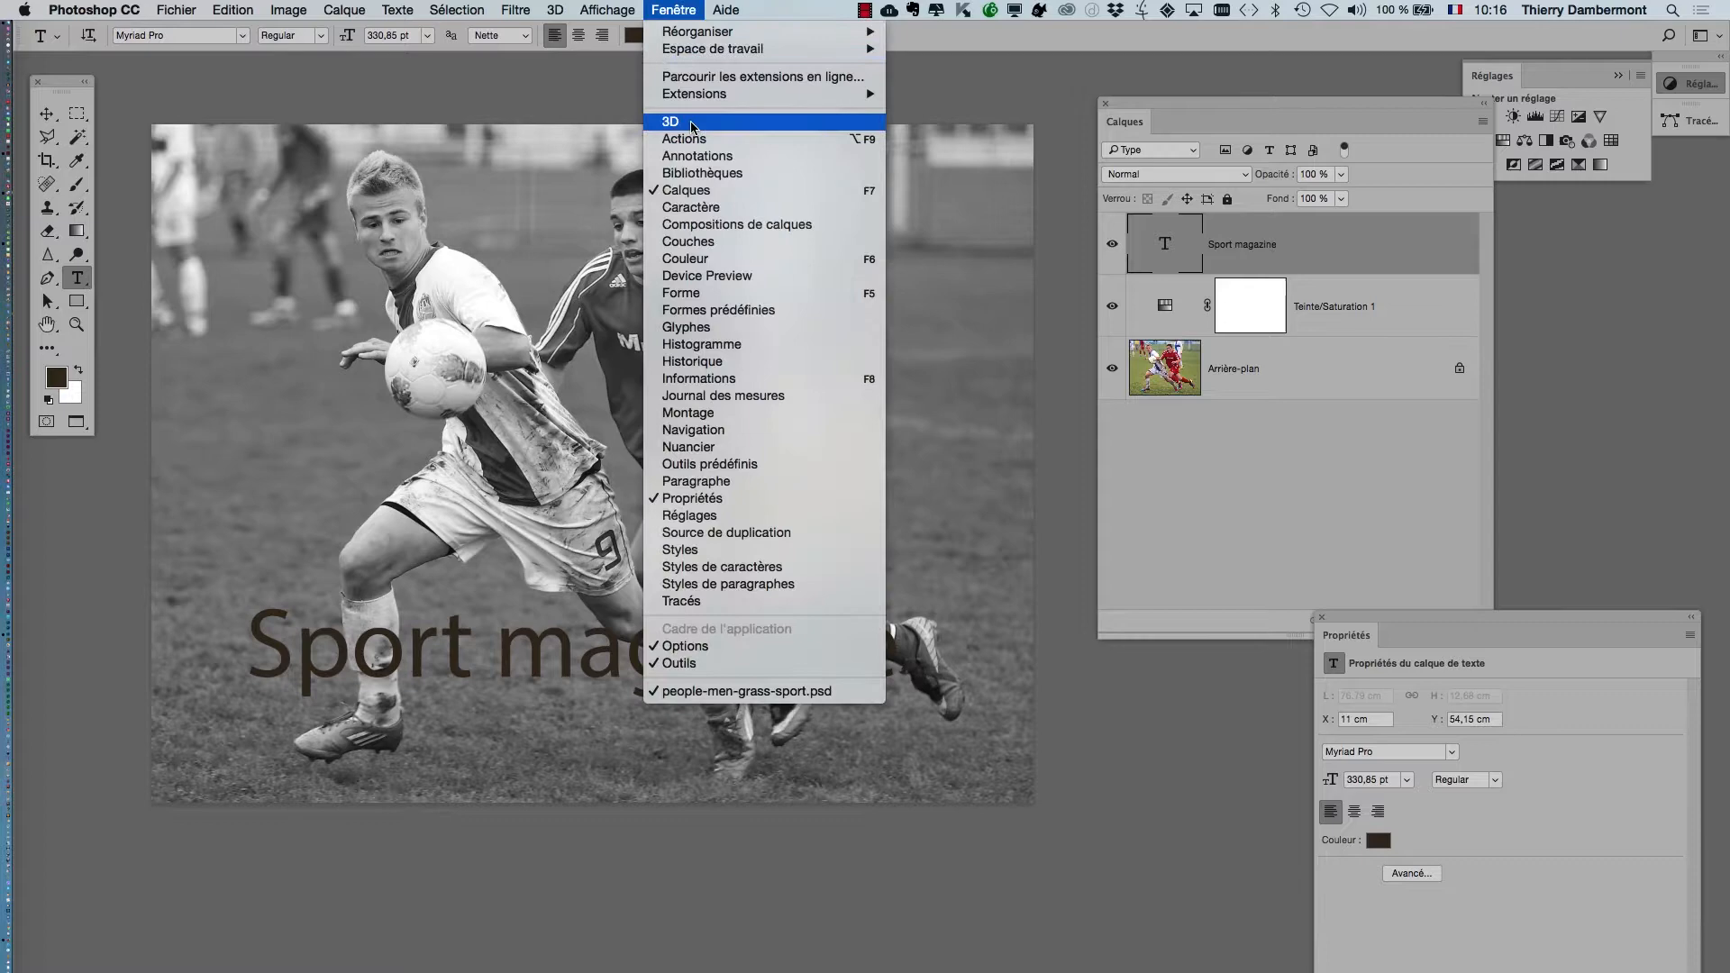
click(705, 208)
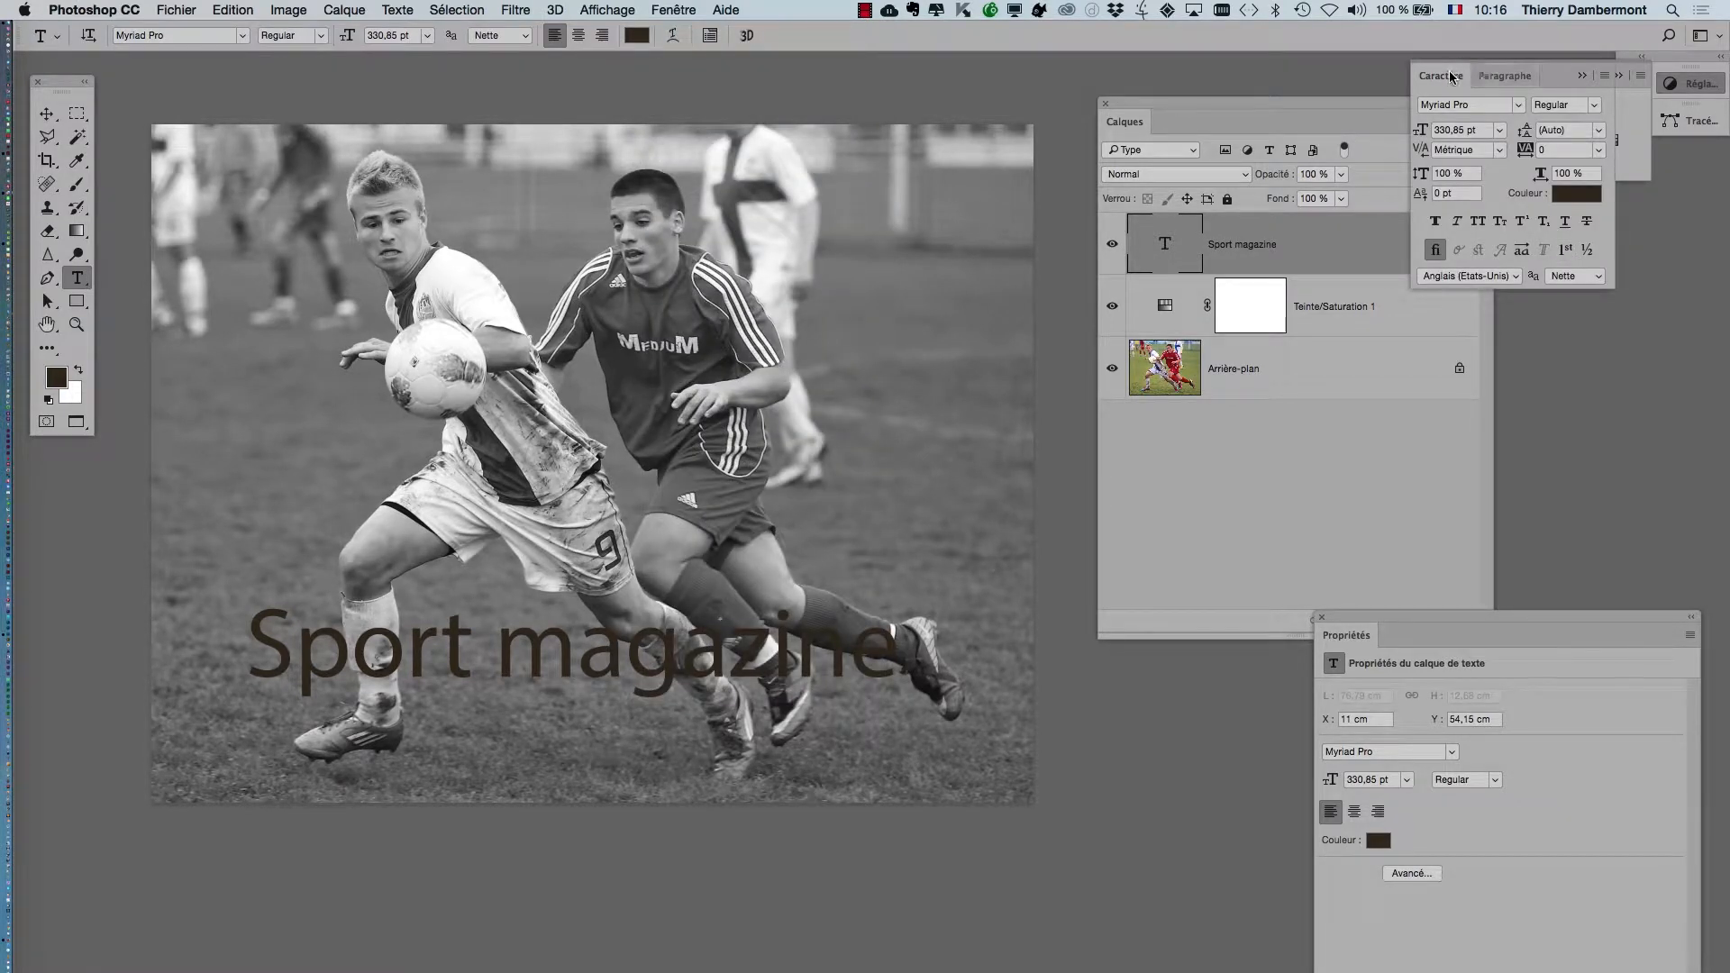
drag(1451, 75, 257, 137)
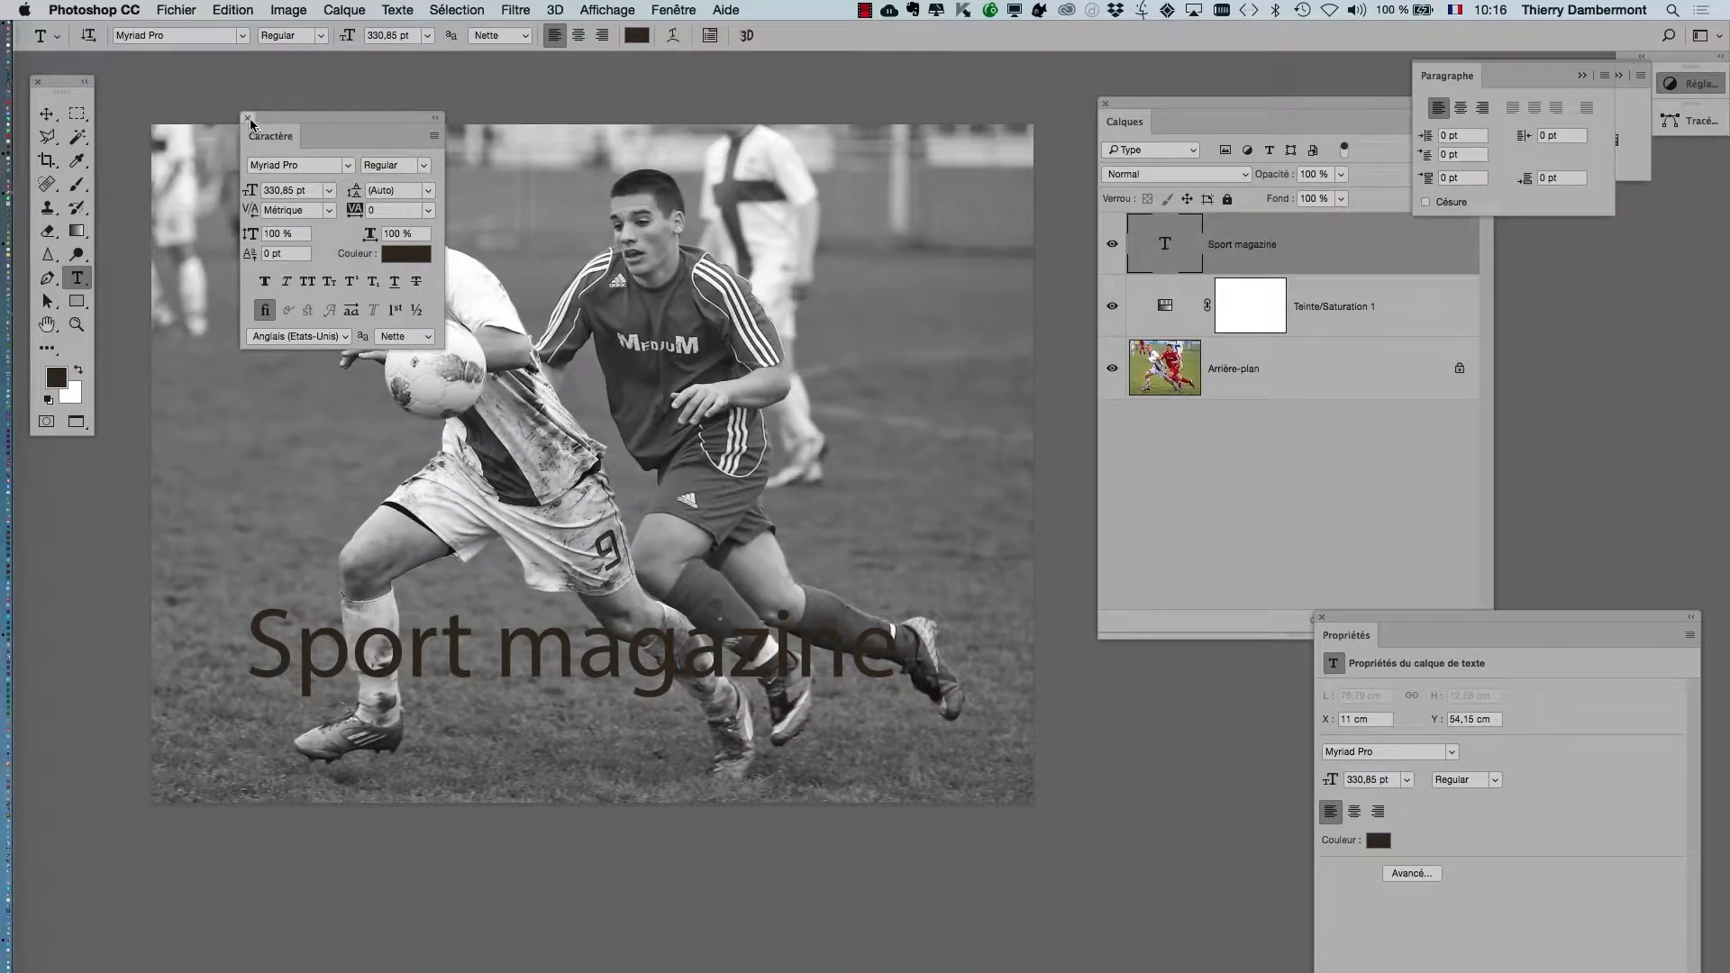
click(243, 119)
- Change the colour of the "Sport magazine" text to orange, ffad23
click(637, 36)
drag(815, 528, 800, 397)
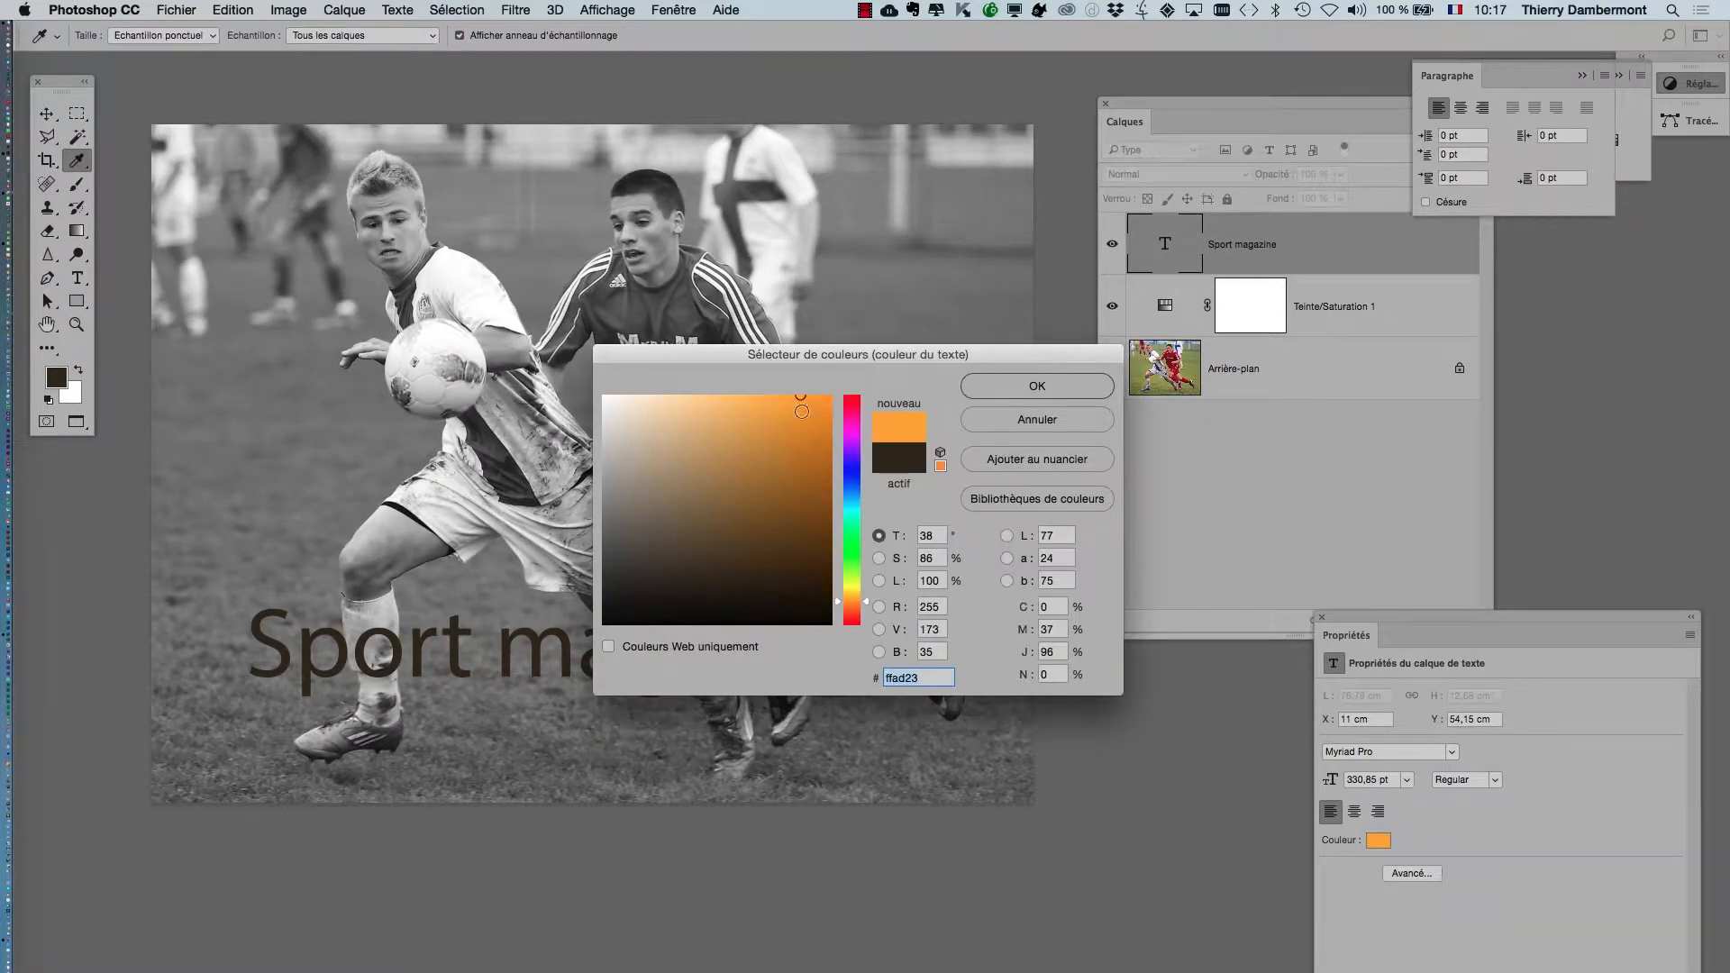
click(1010, 388)
- Switch to the Move tool, display the Caractère panel and place it just below the "Sport magazine" title
click(47, 115)
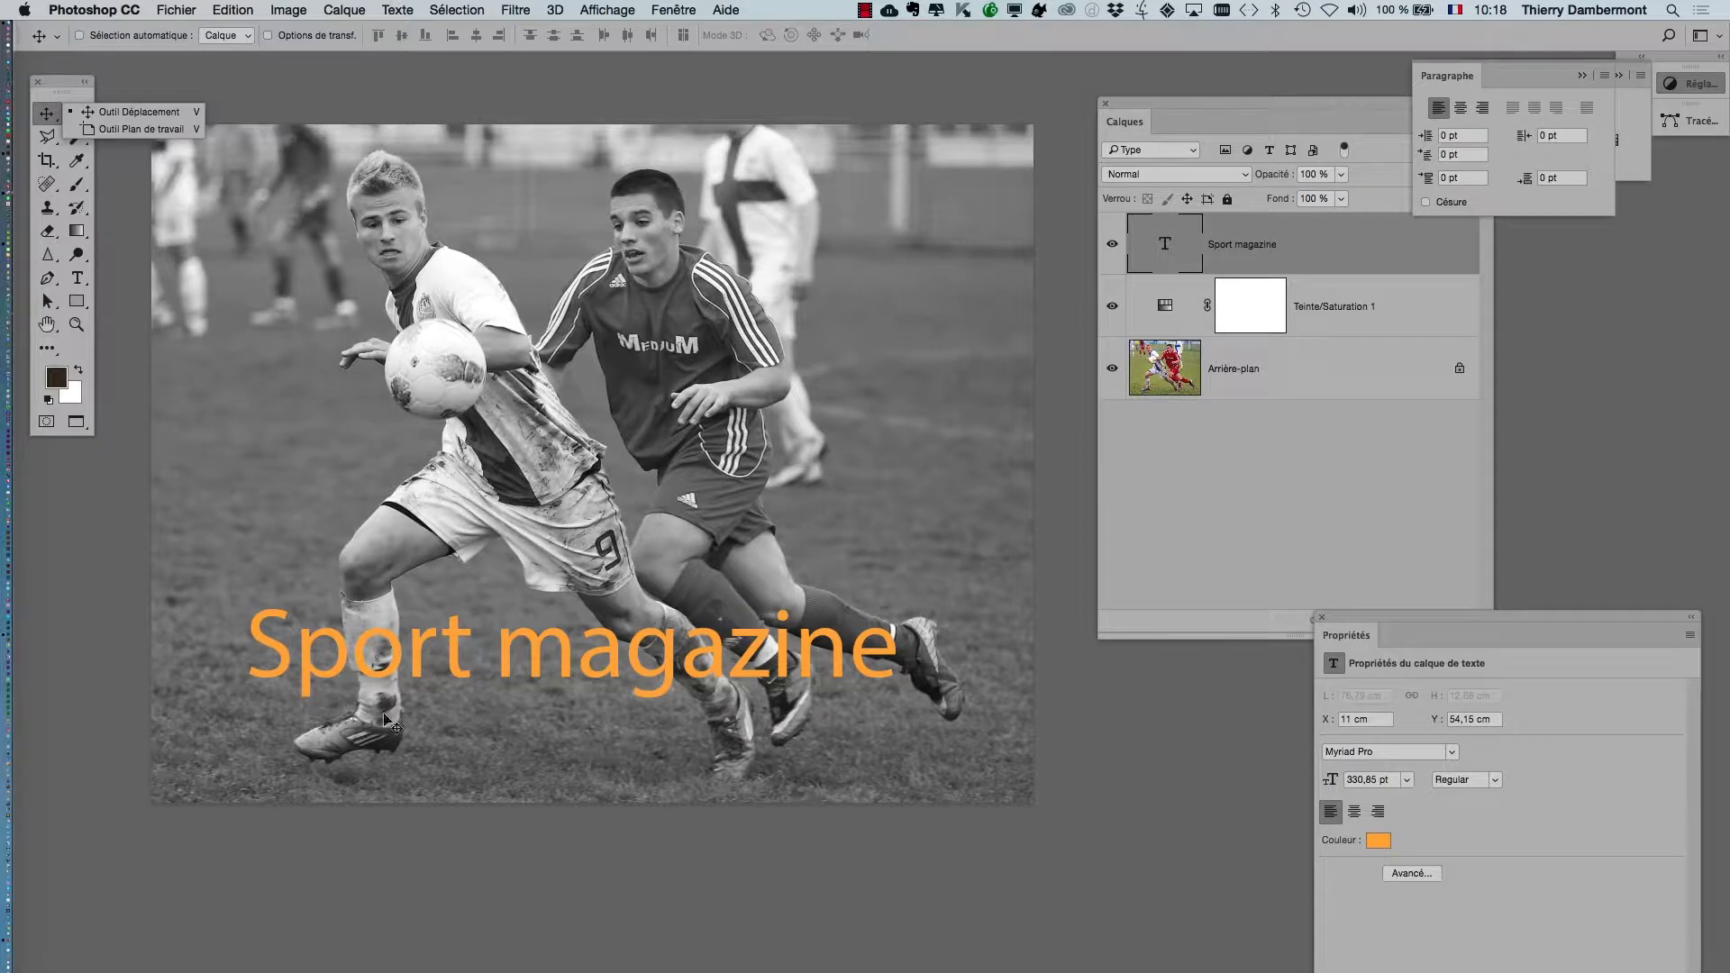
scroll(569, 644, up, 1)
scroll(568, 638, up, 5)
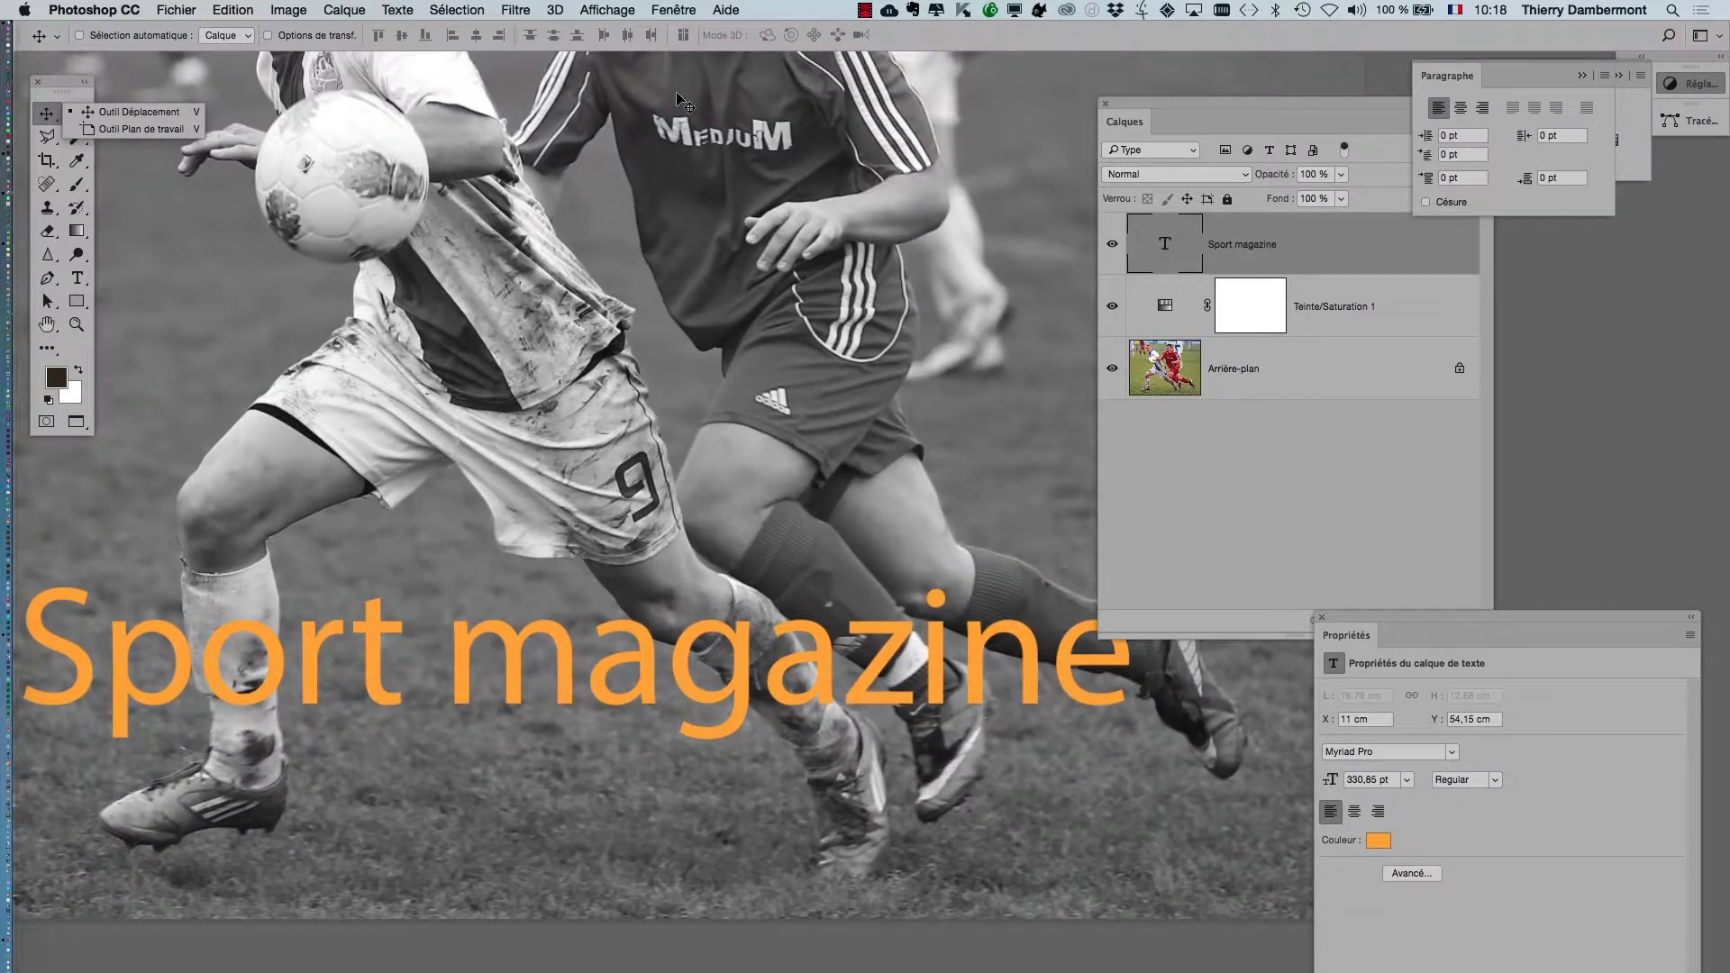
click(675, 10)
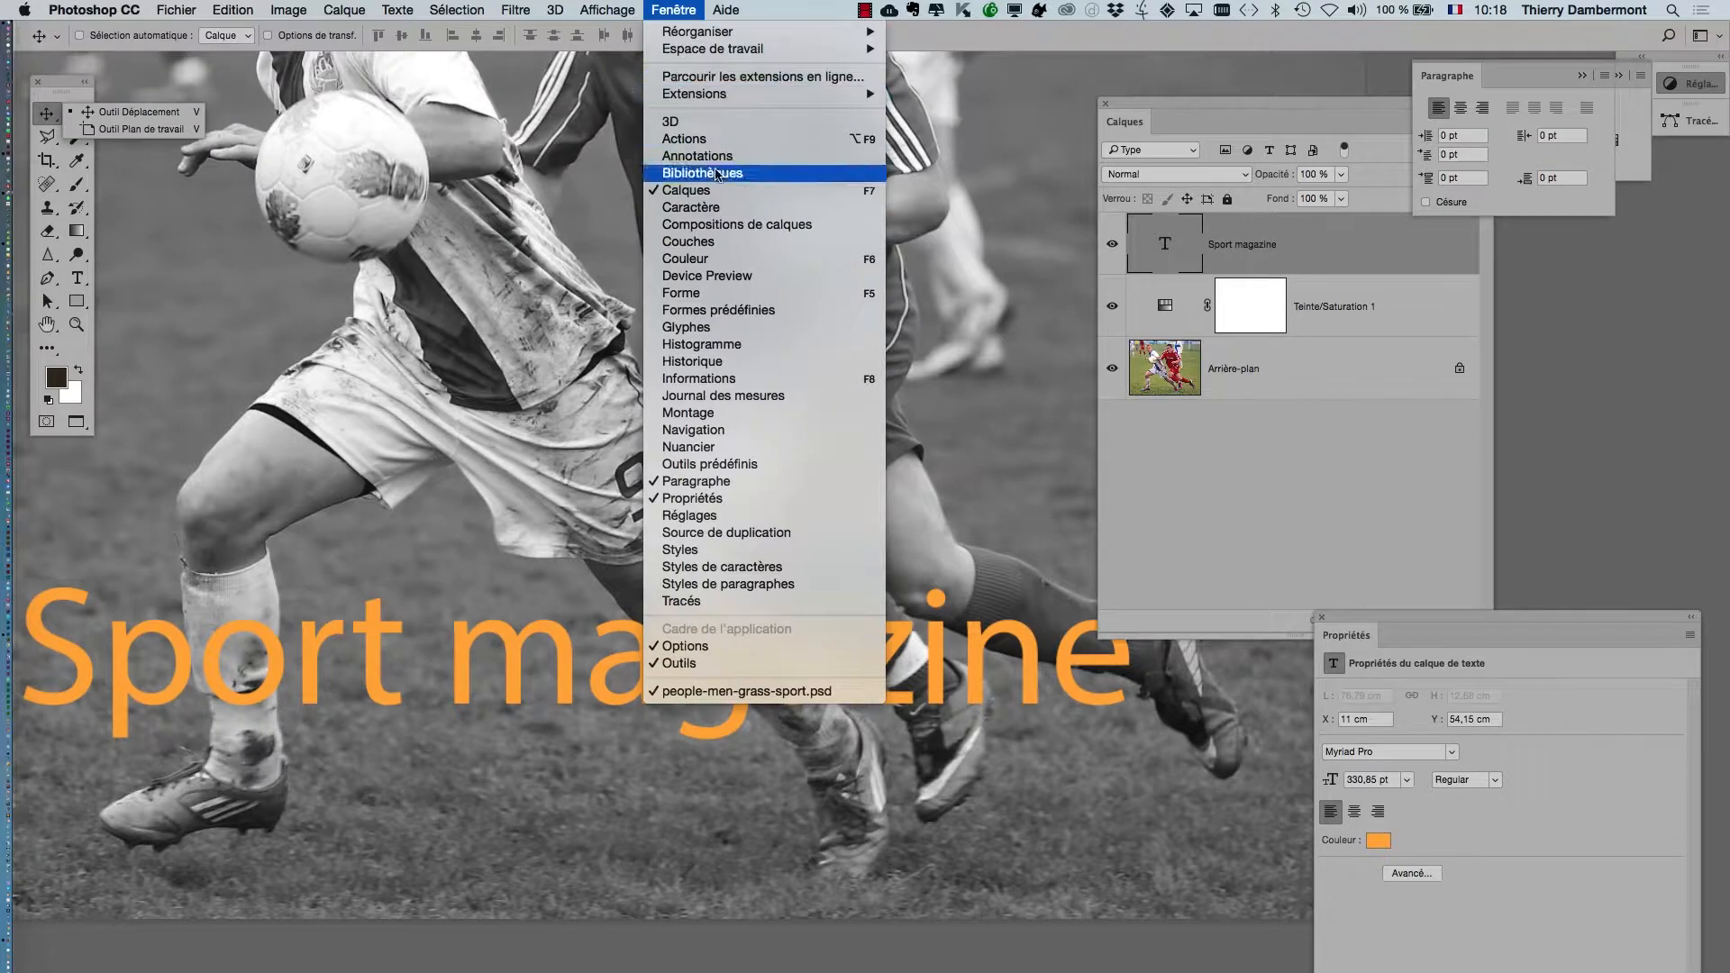
click(721, 208)
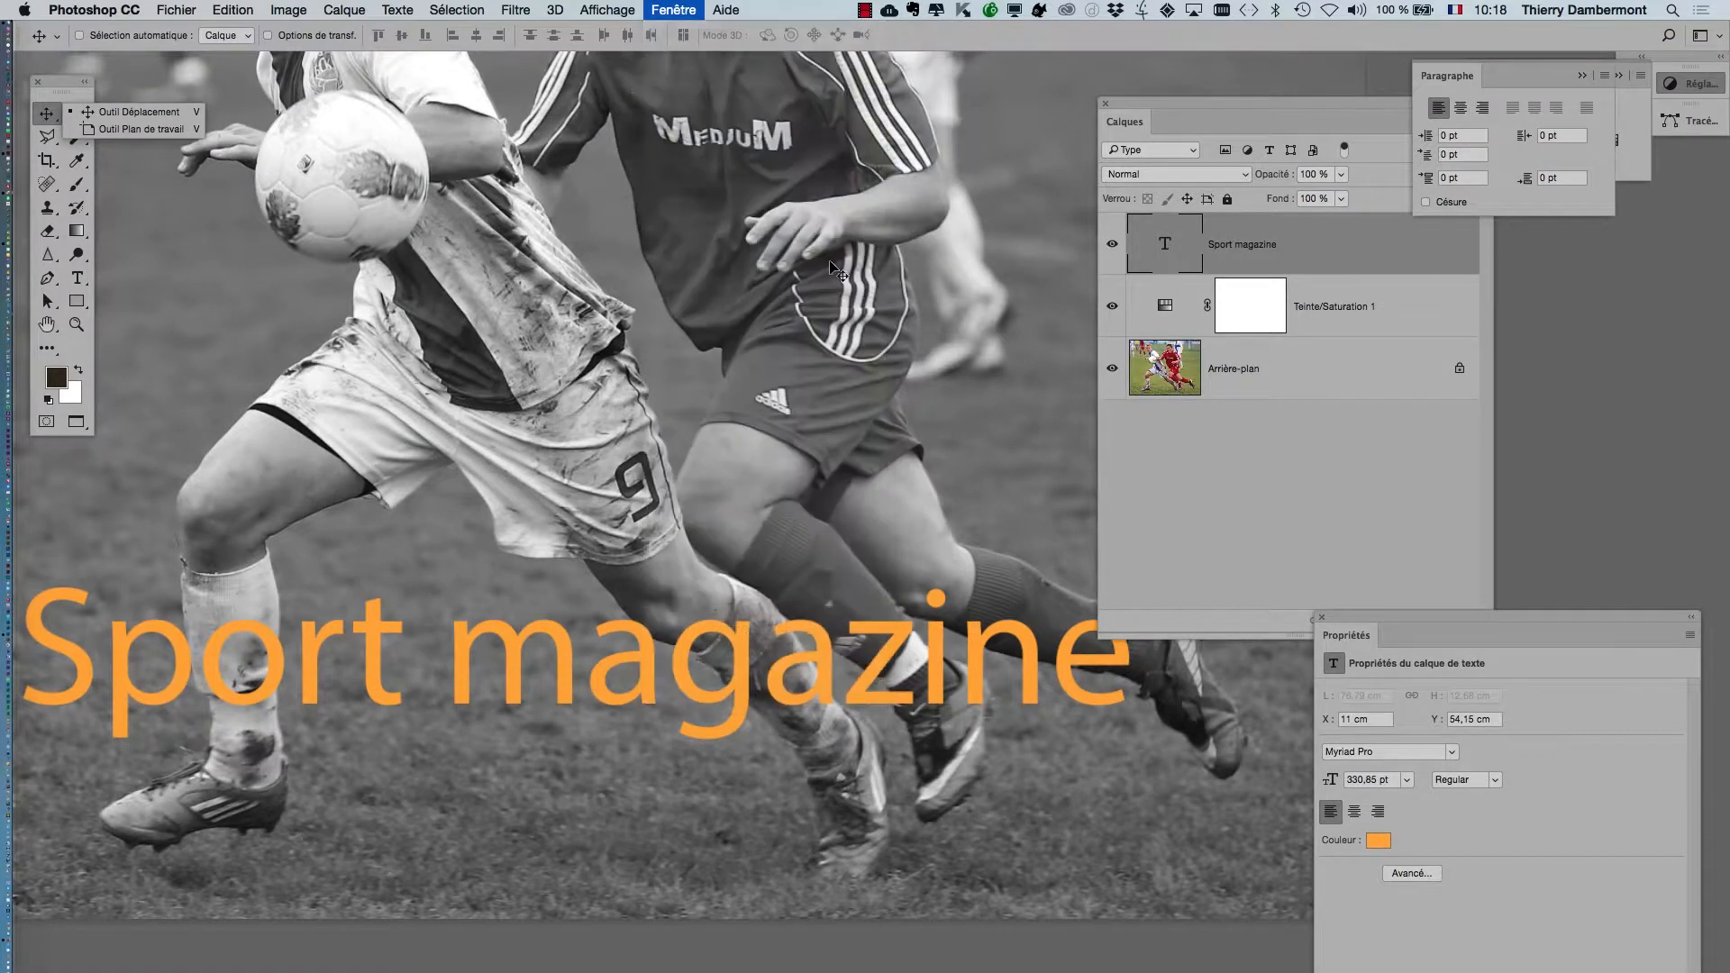
drag(337, 117, 769, 258)
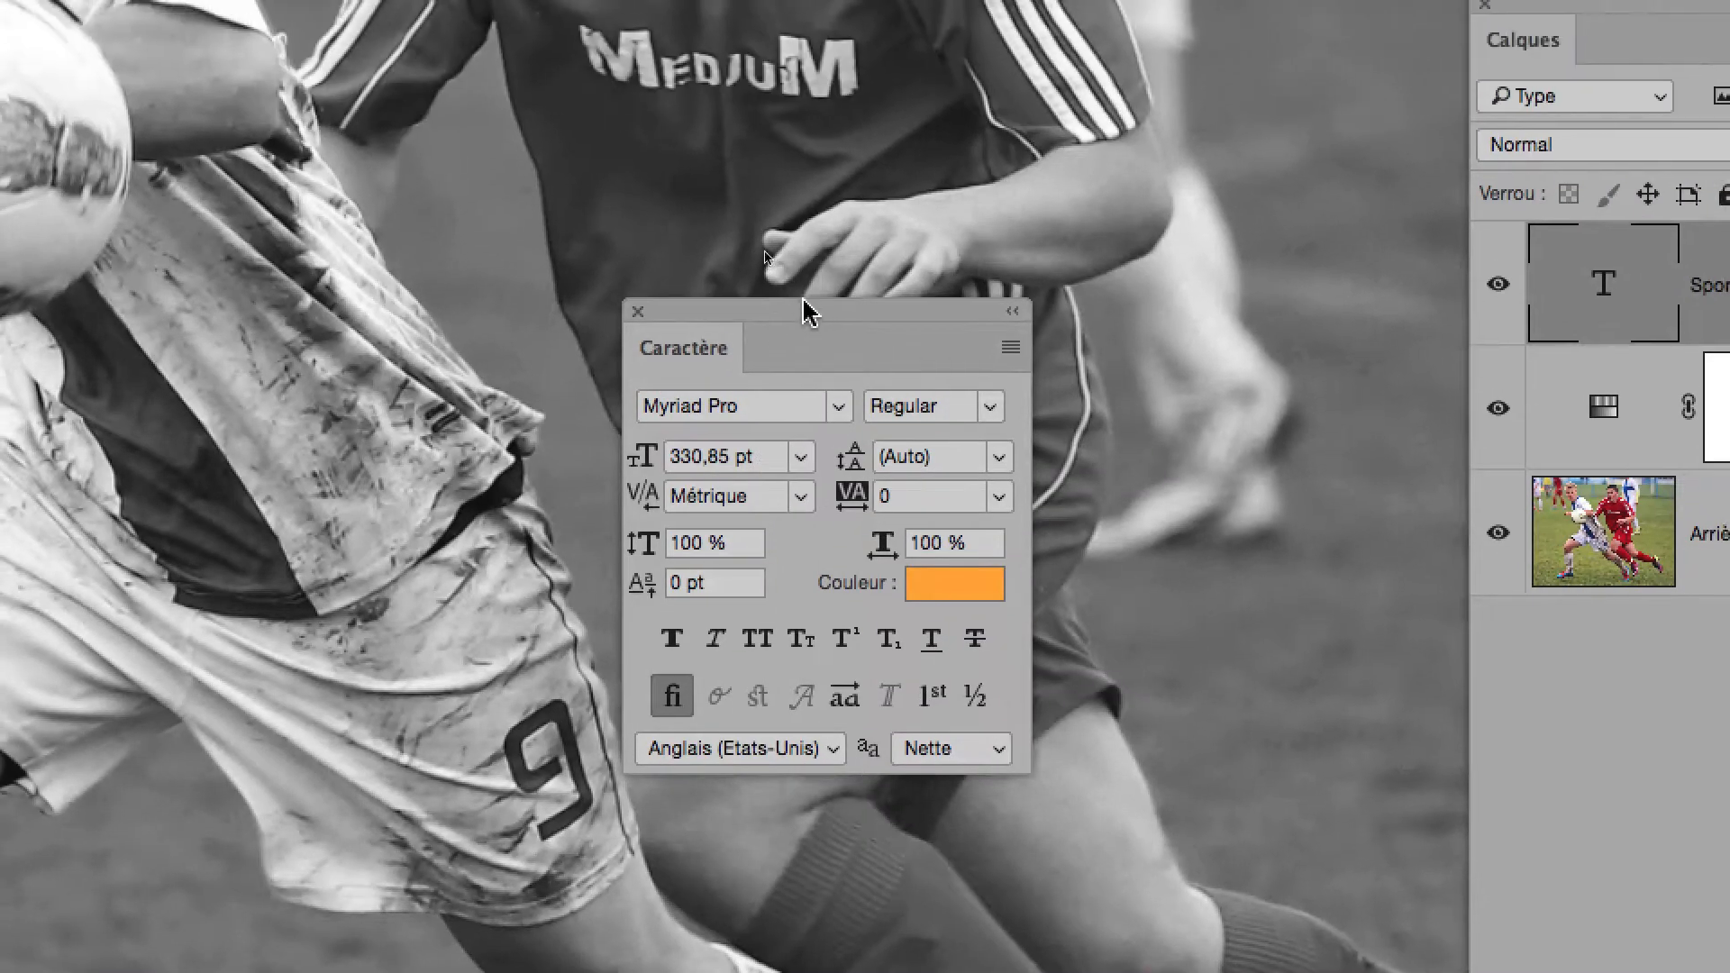
drag(805, 175, 635, 261)
drag(744, 333, 665, 619)
- Set the kerning of the "Sport magazine" text to Optique
click(665, 812)
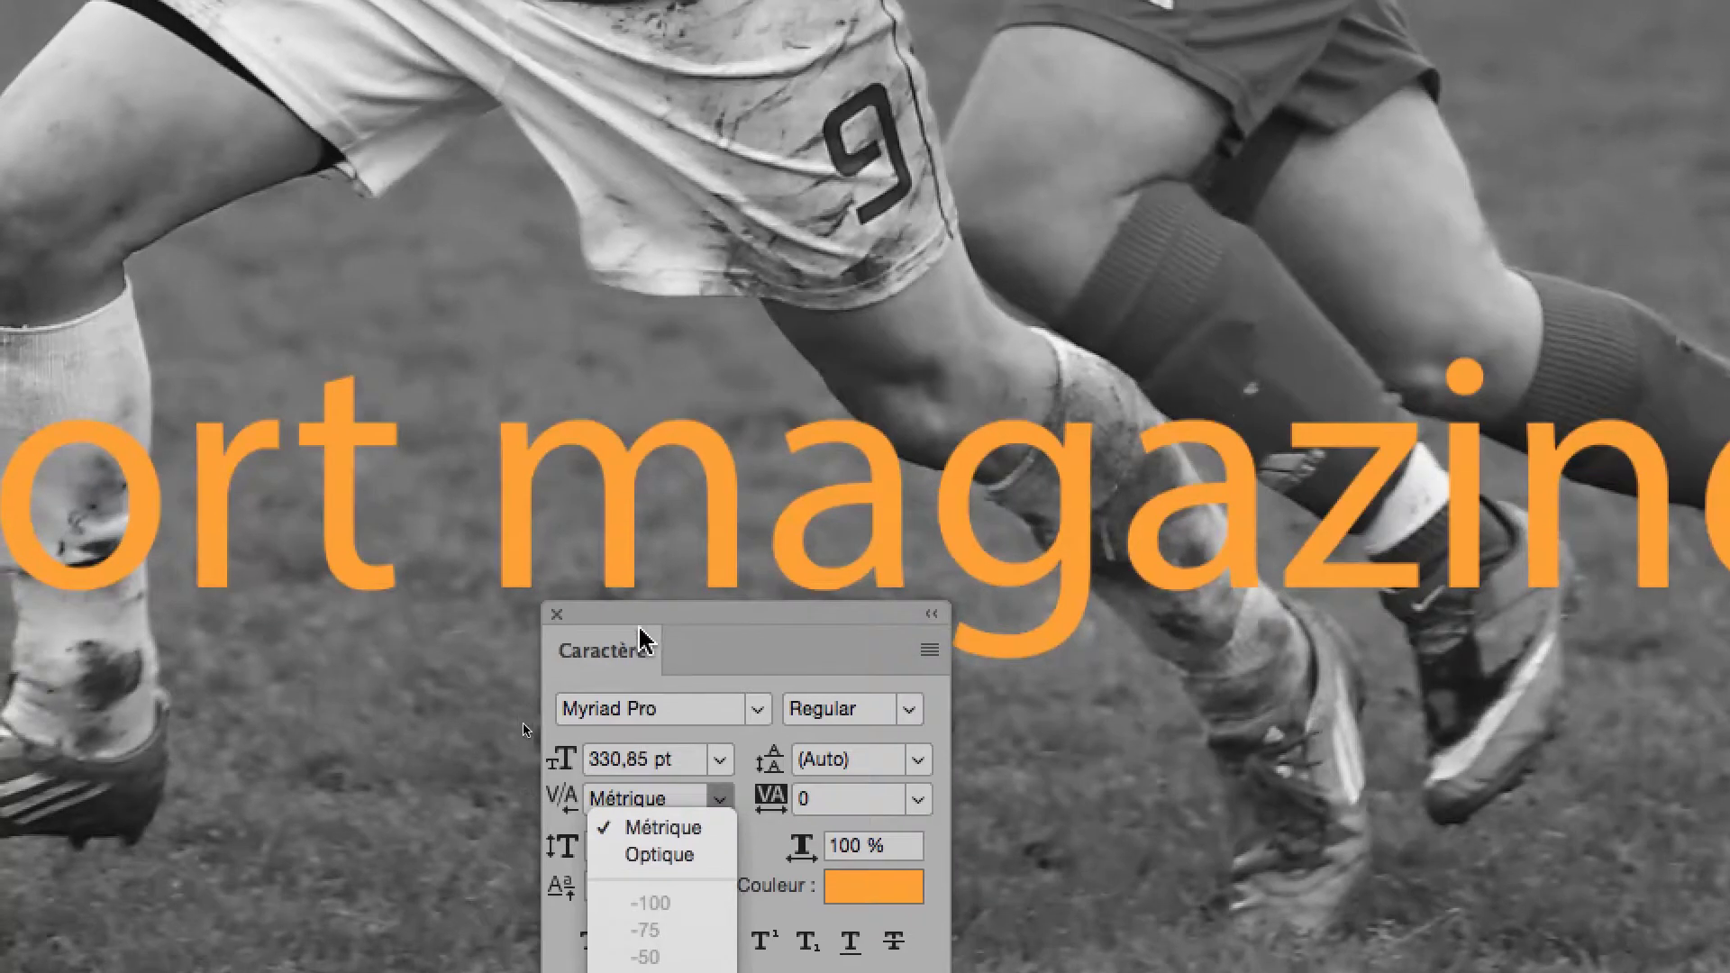
click(598, 469)
drag(612, 470, 594, 477)
drag(636, 625, 539, 631)
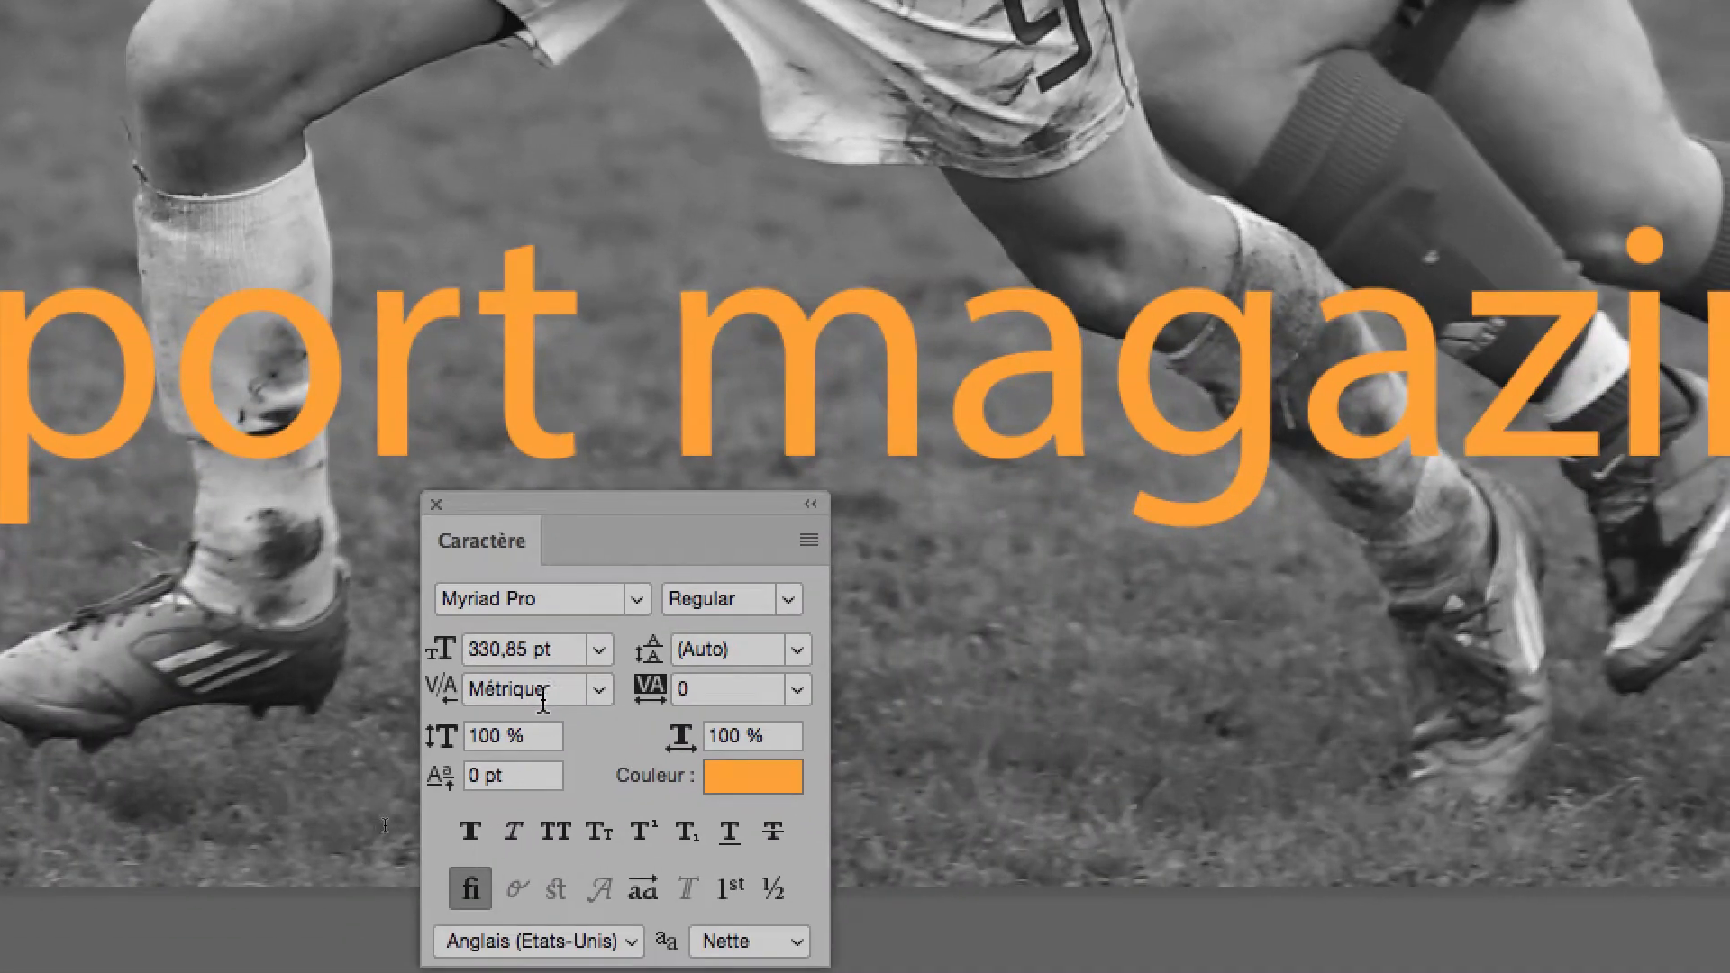
click(706, 814)
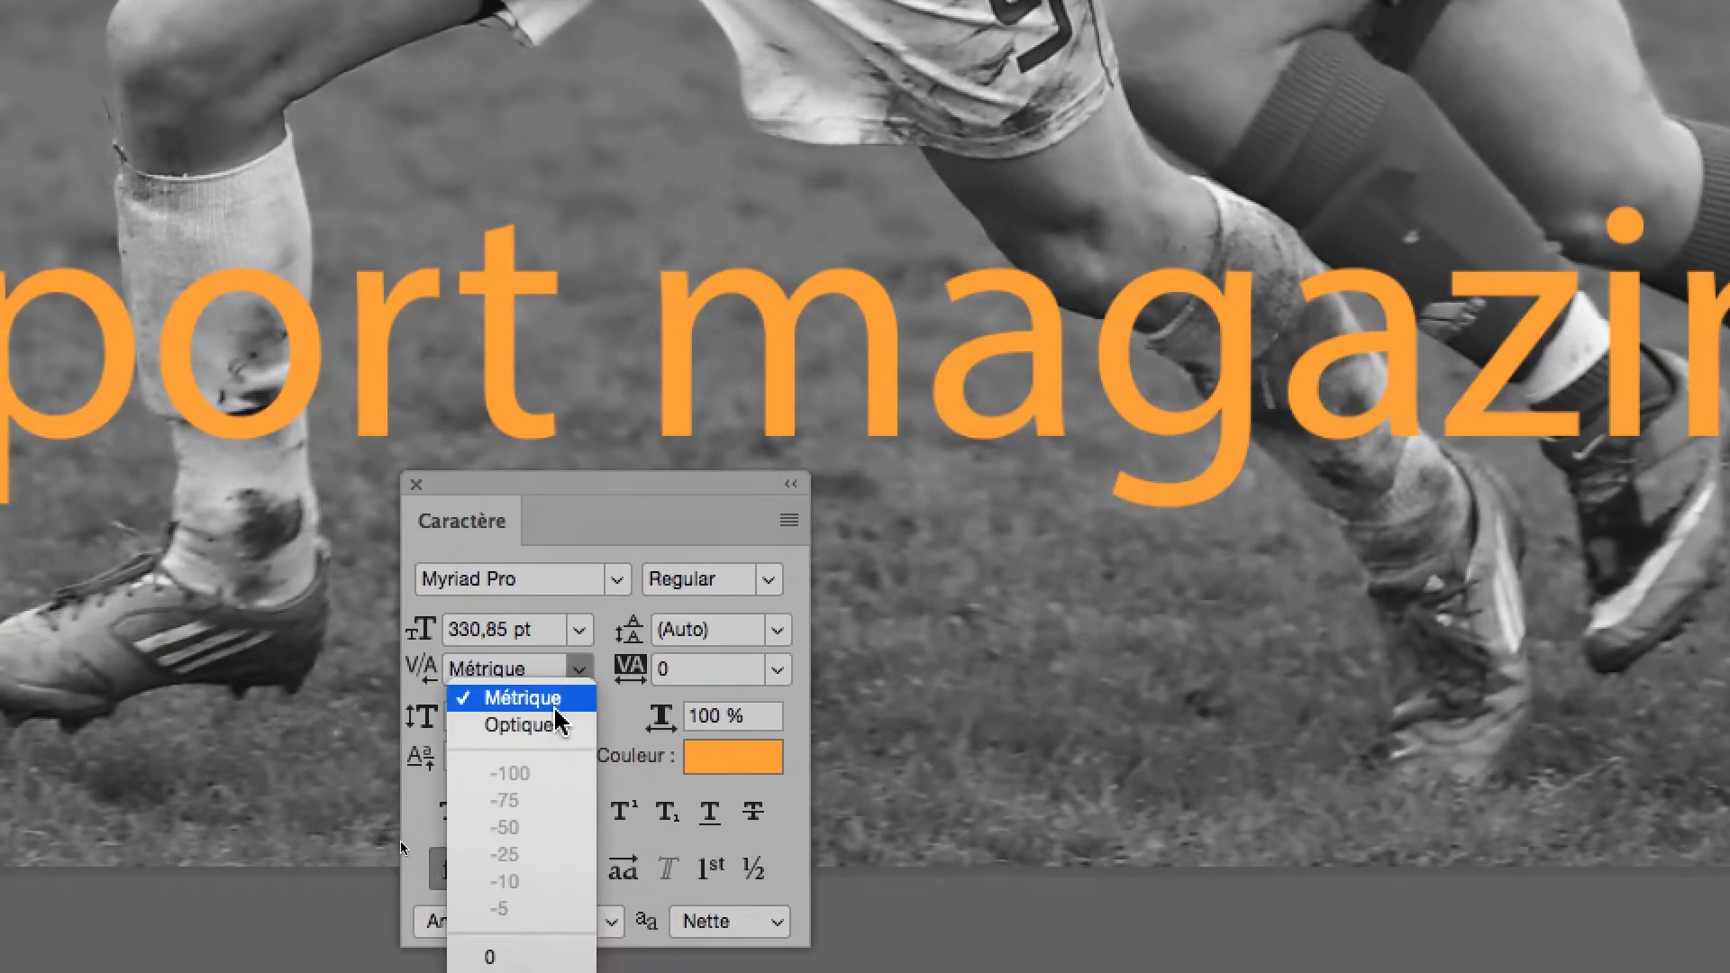
click(556, 720)
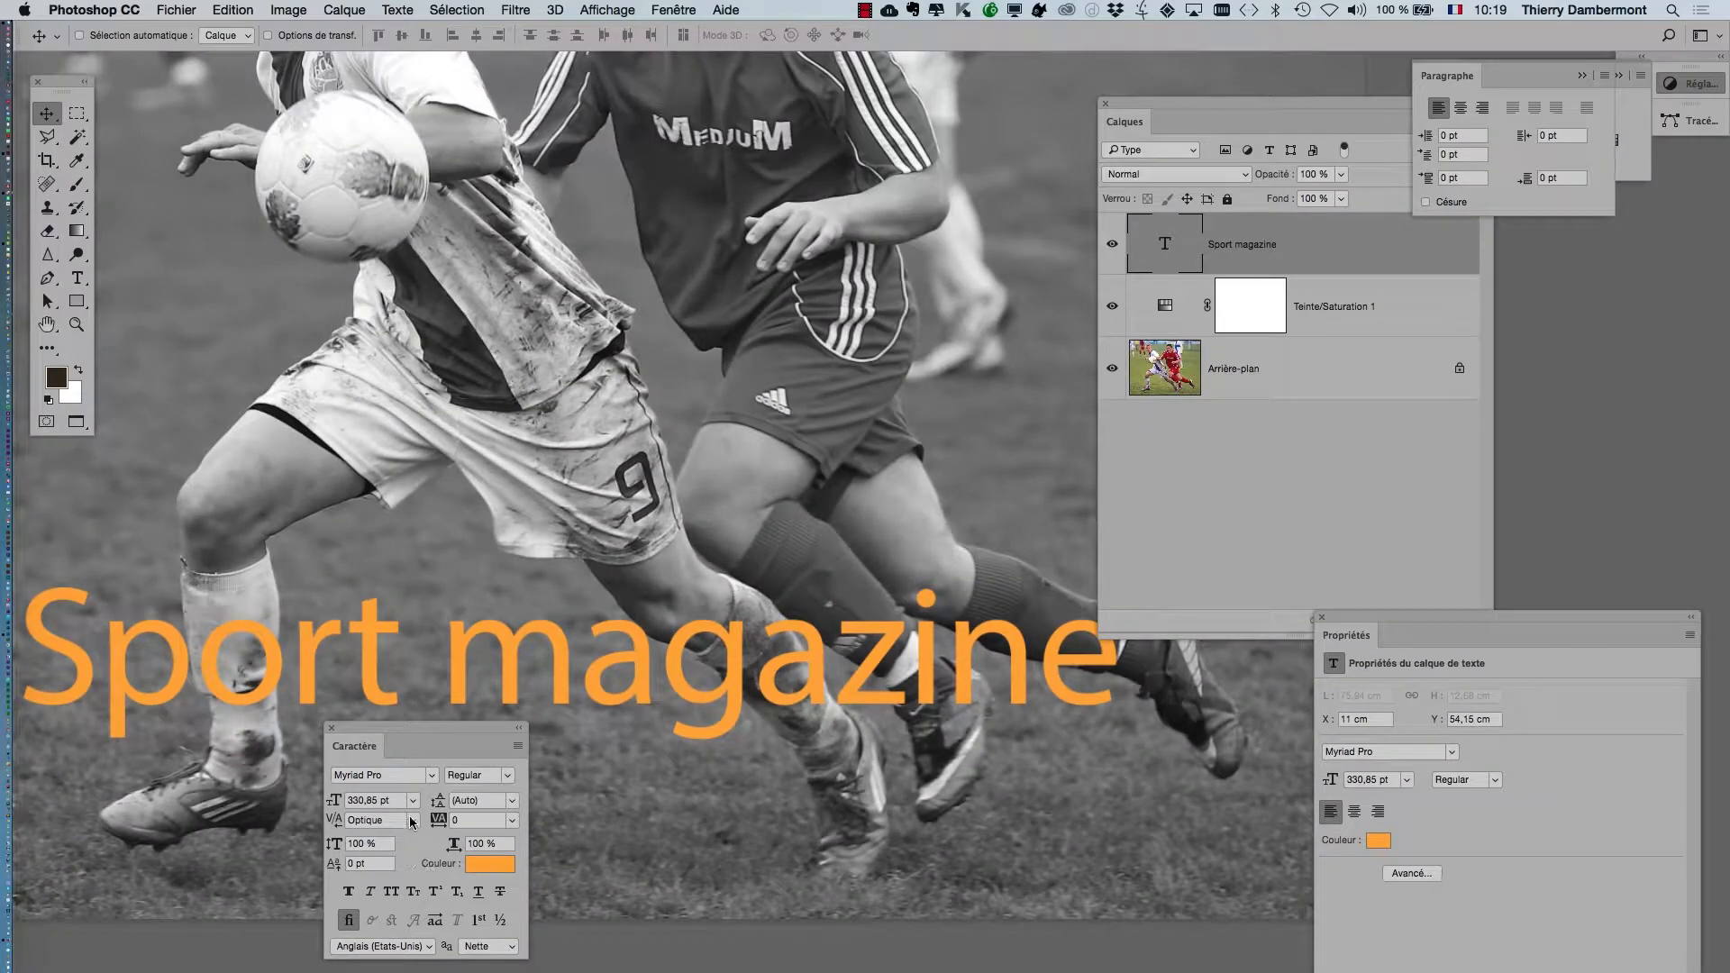
- Switch the title's kerning to Métrique and back to Optique to compare the letter spacing
click(410, 822)
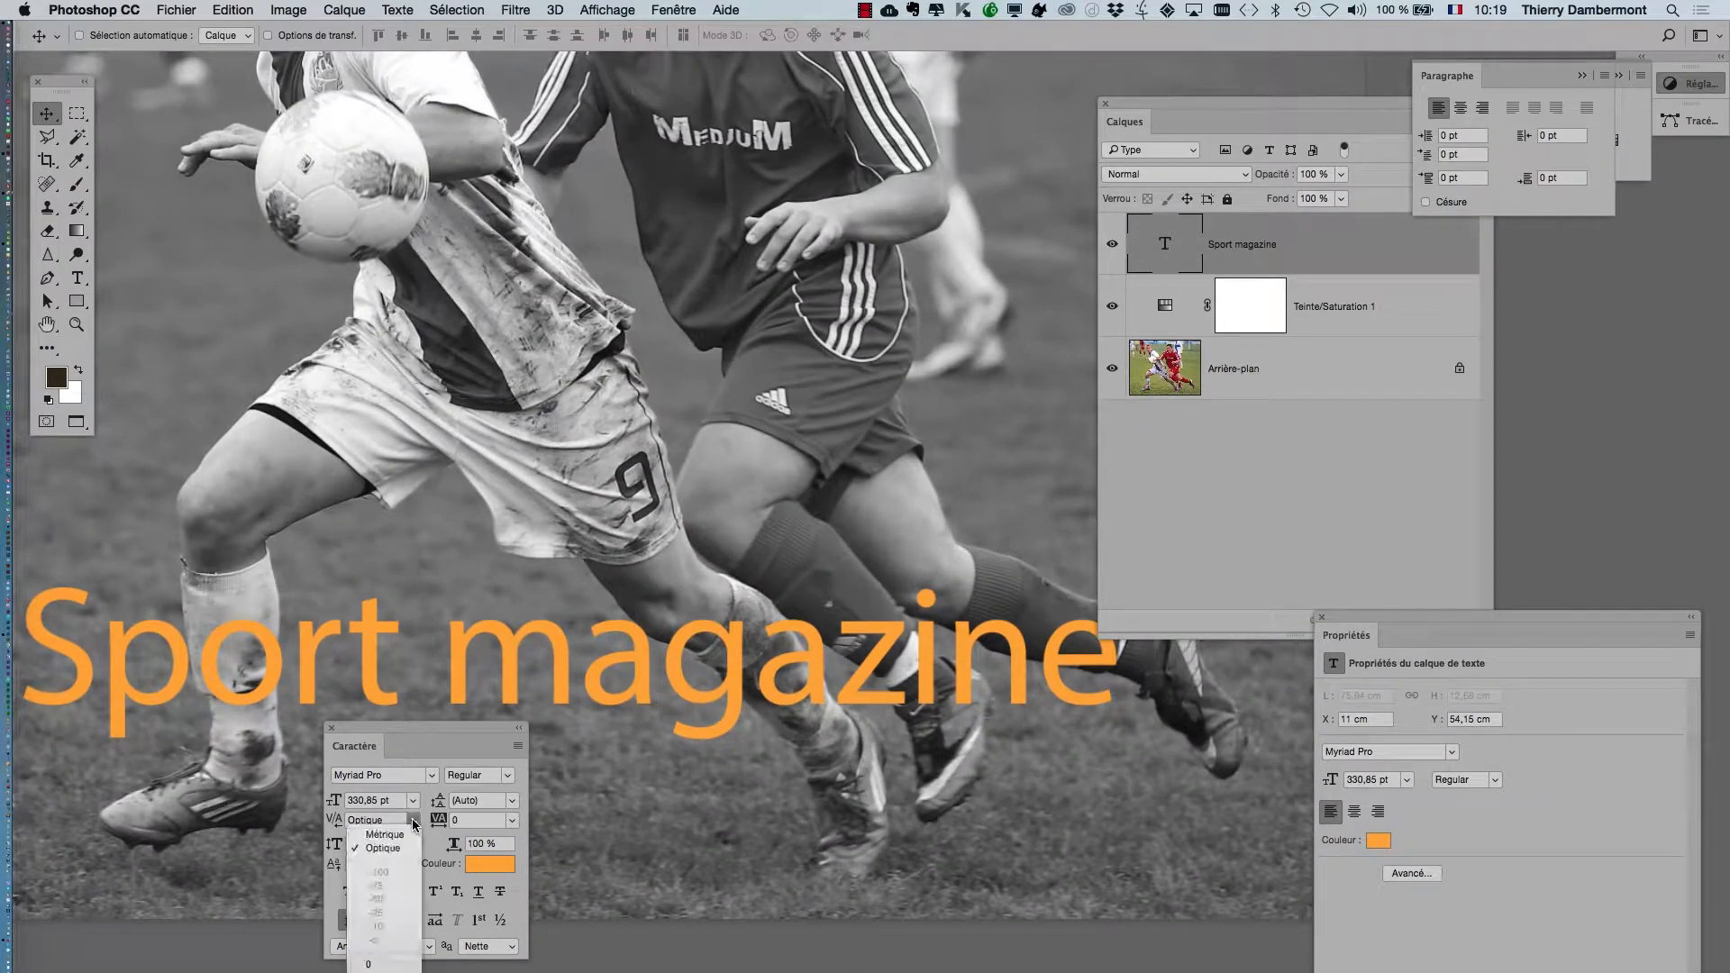
click(404, 827)
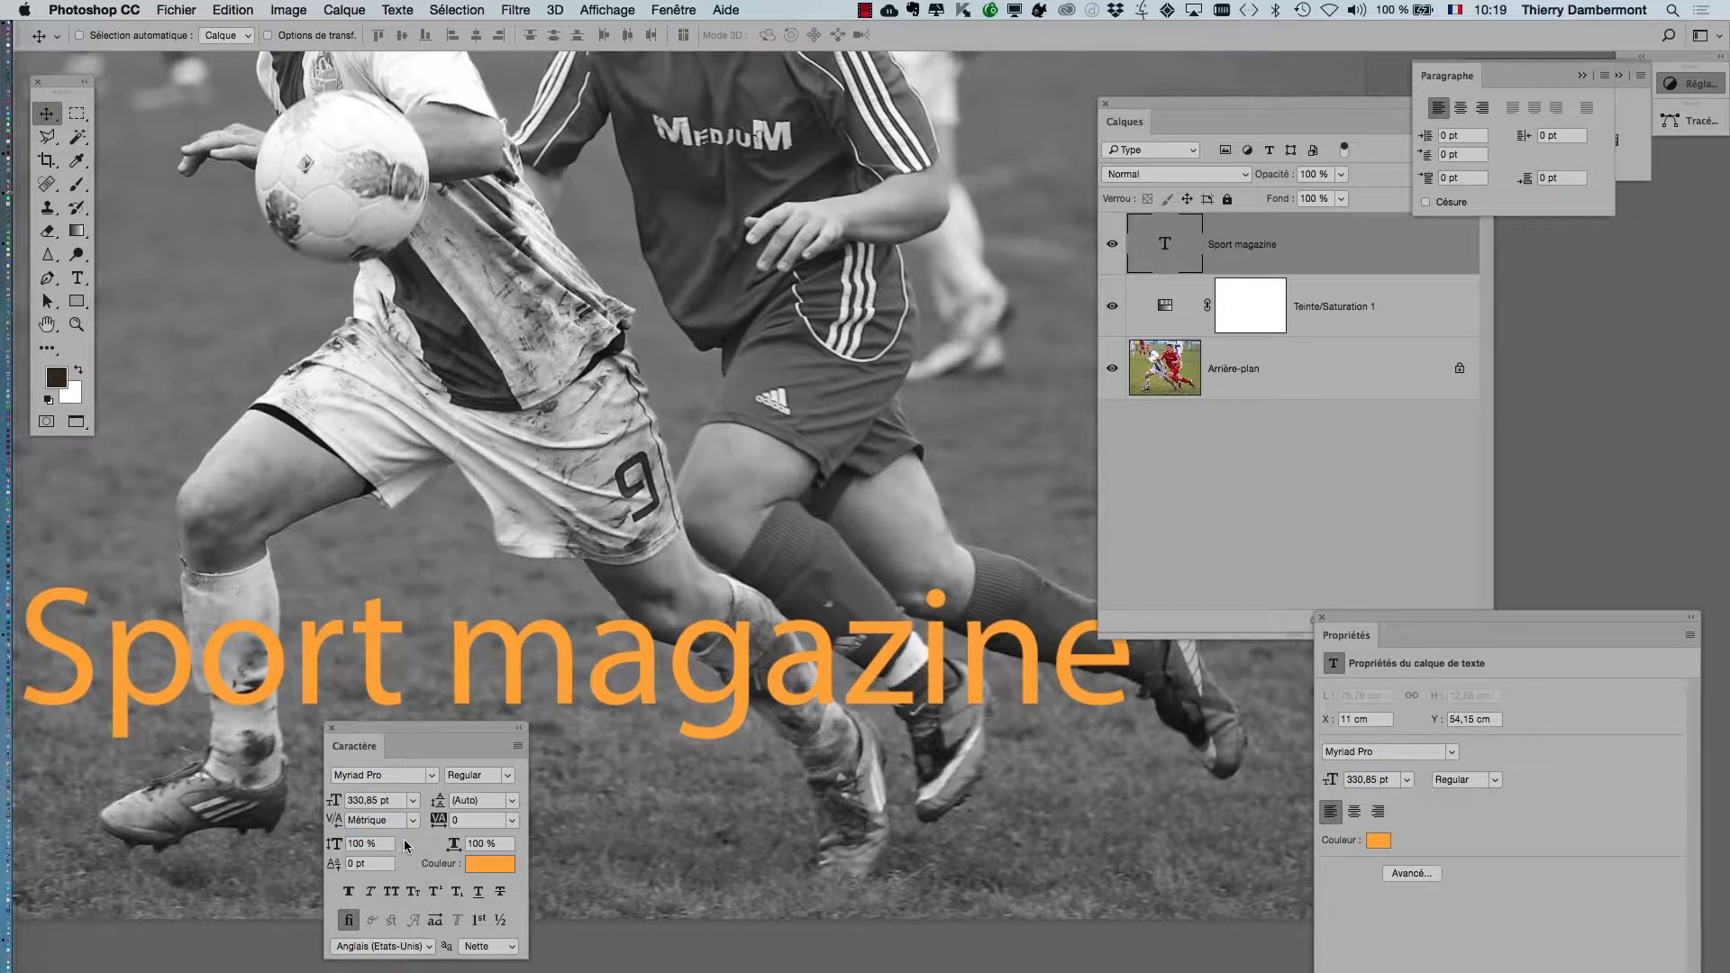
click(412, 822)
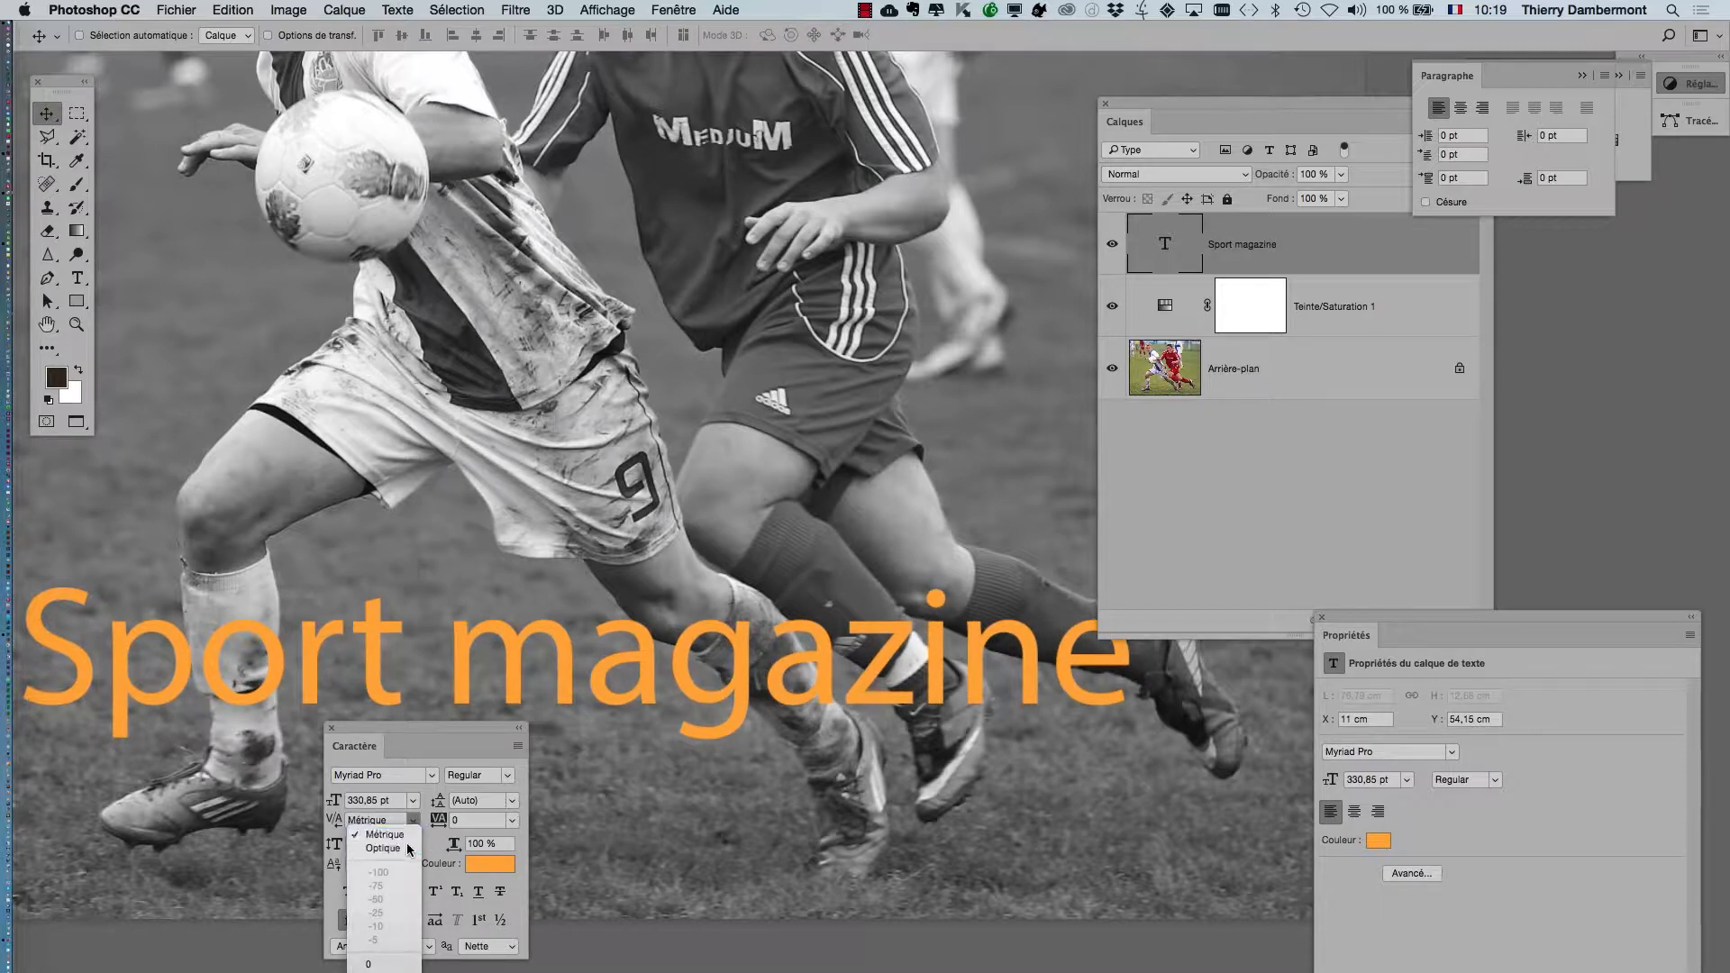
click(407, 848)
- Compare Métrique and Optique kerning close up on the first letters of "Sport", leaving the text on Optique
scroll(114, 674, up, 5)
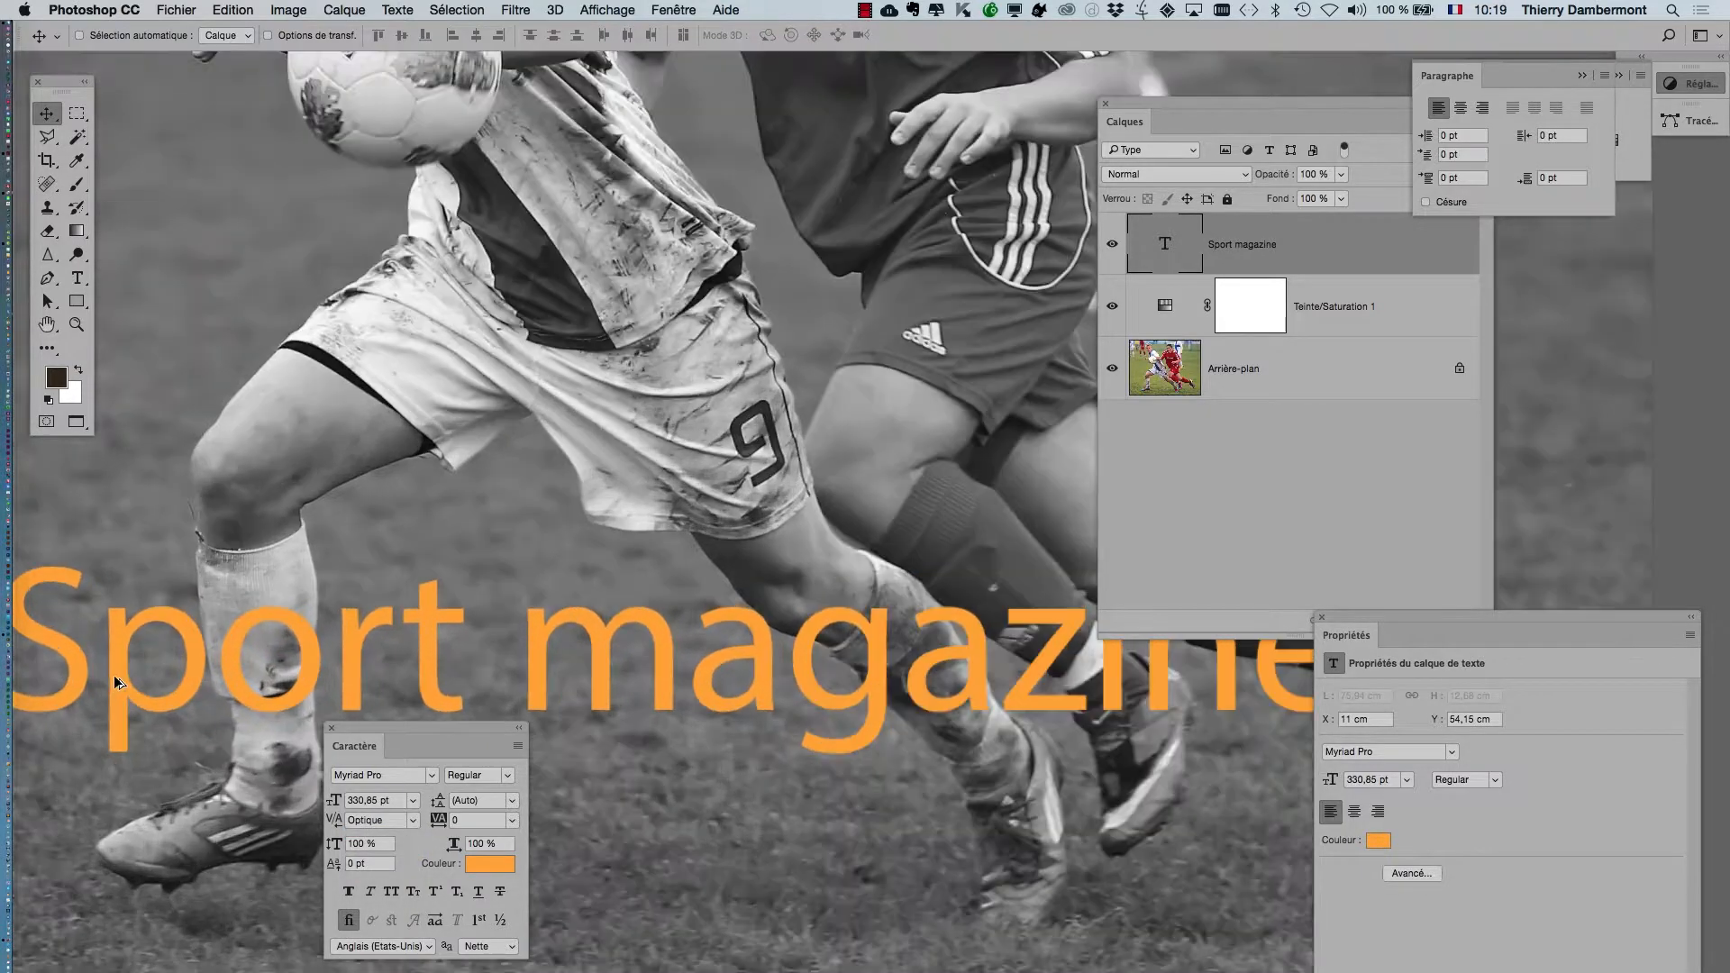
drag(169, 579, 572, 456)
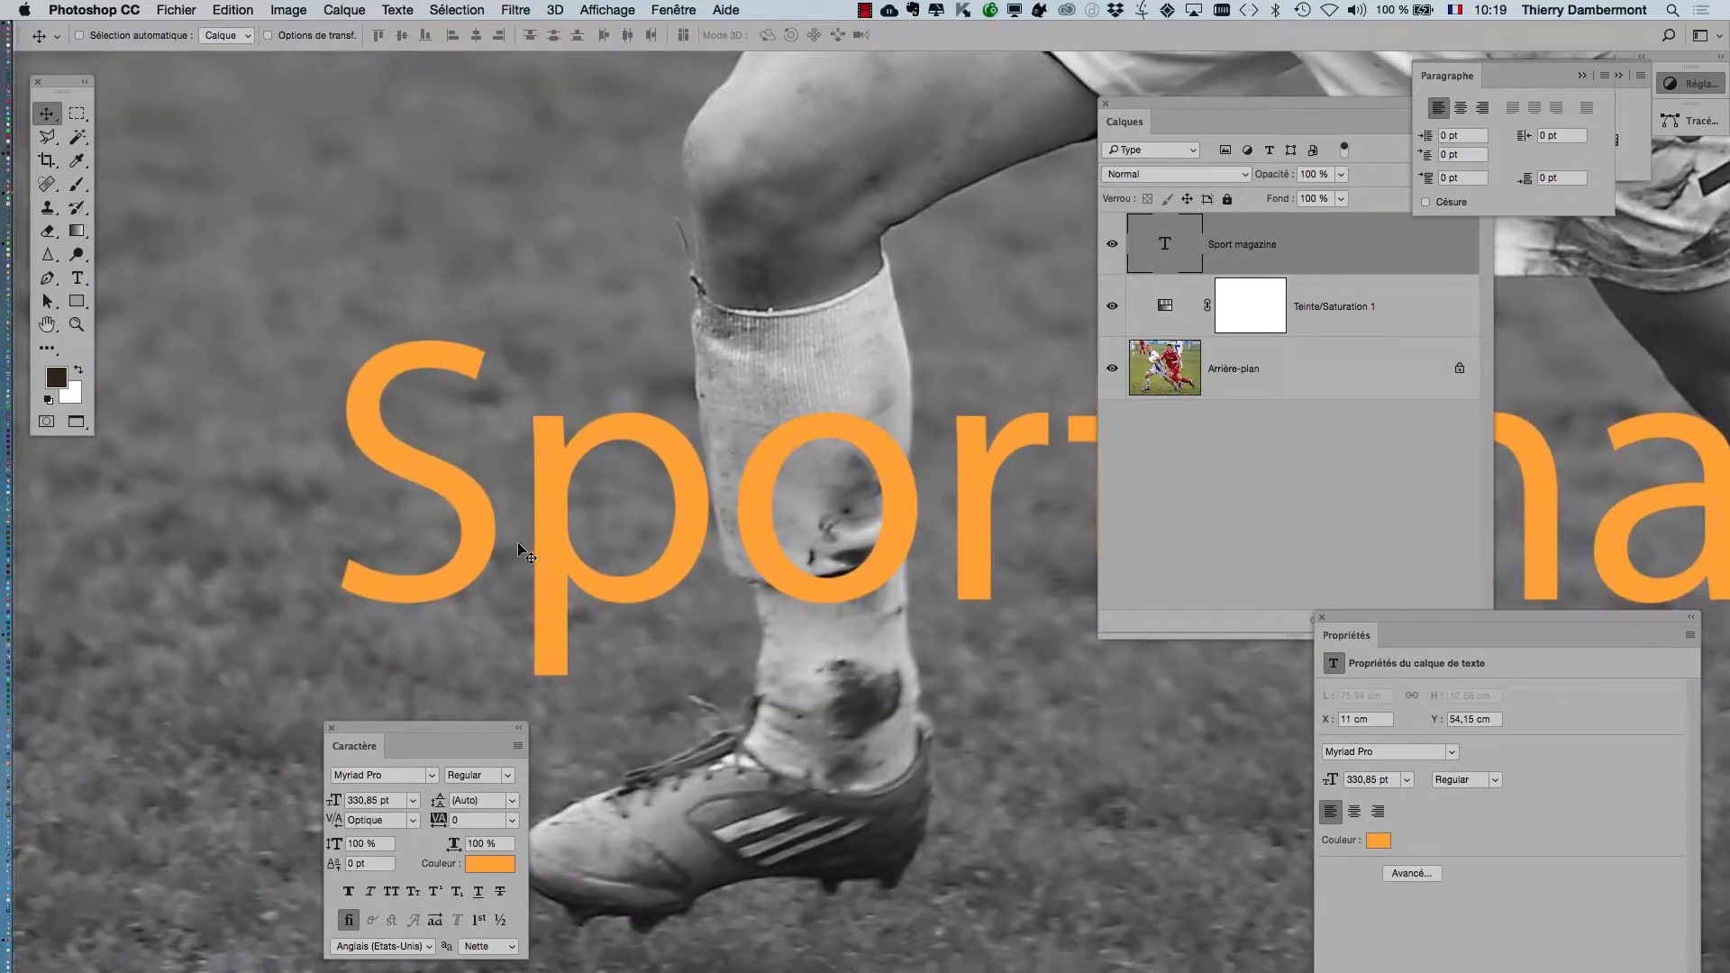
scroll(522, 541, up, 2)
drag(669, 548, 580, 436)
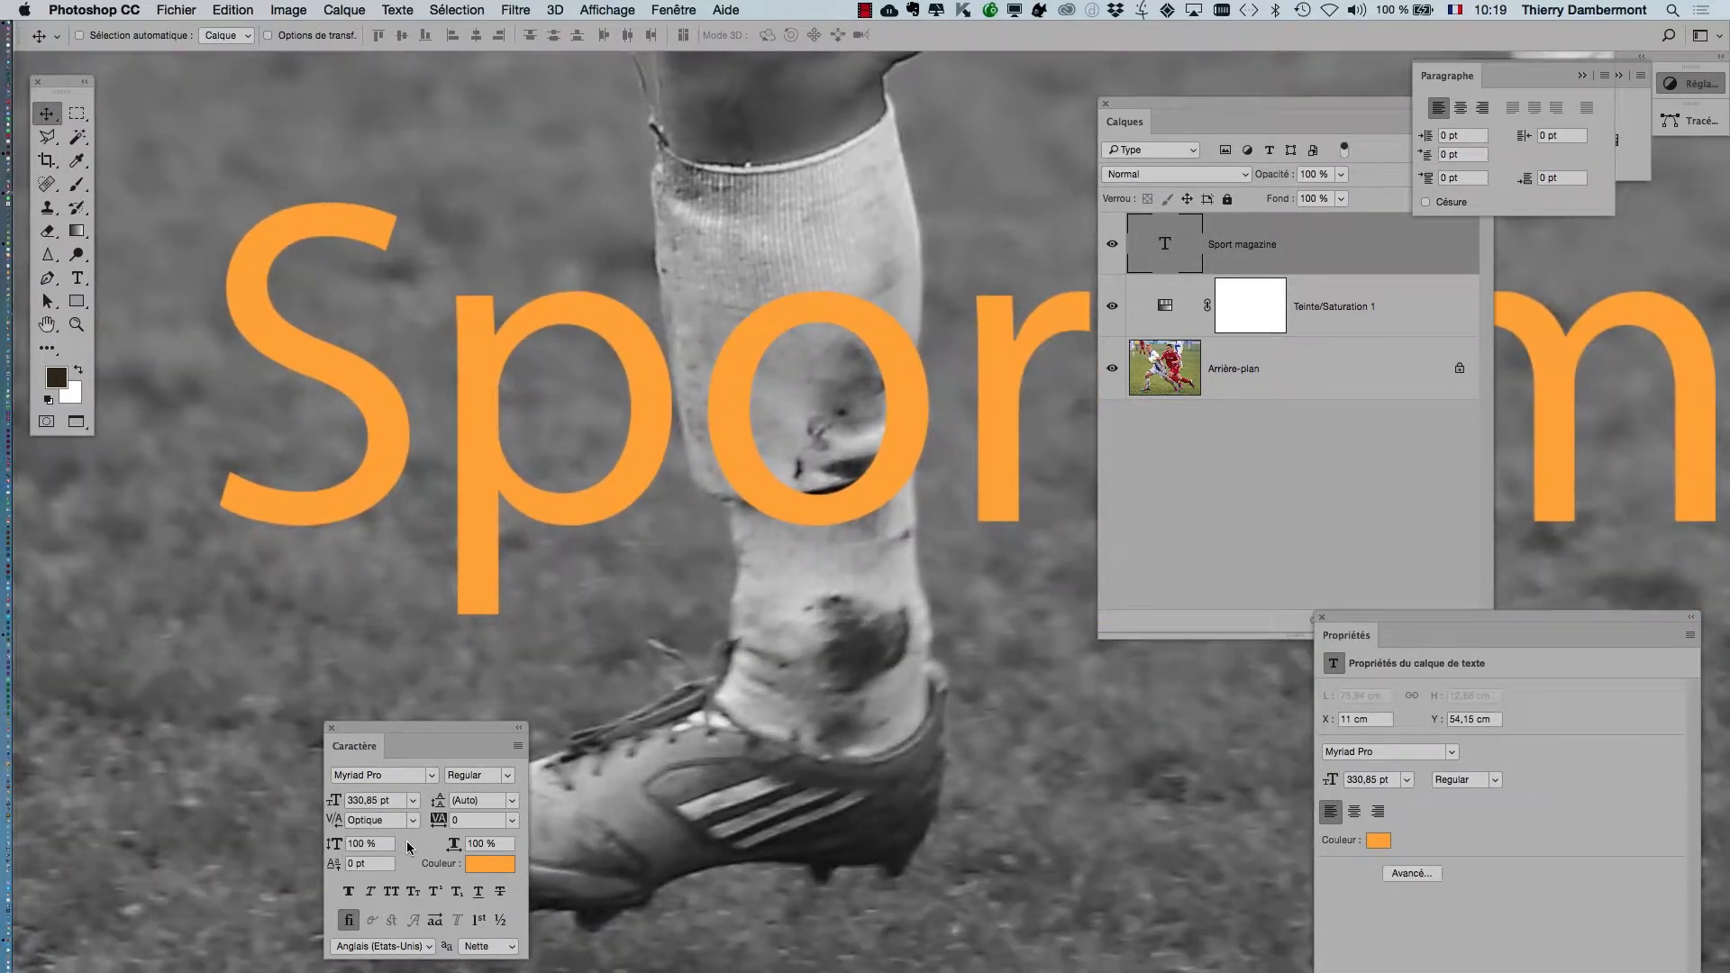
click(412, 821)
click(413, 837)
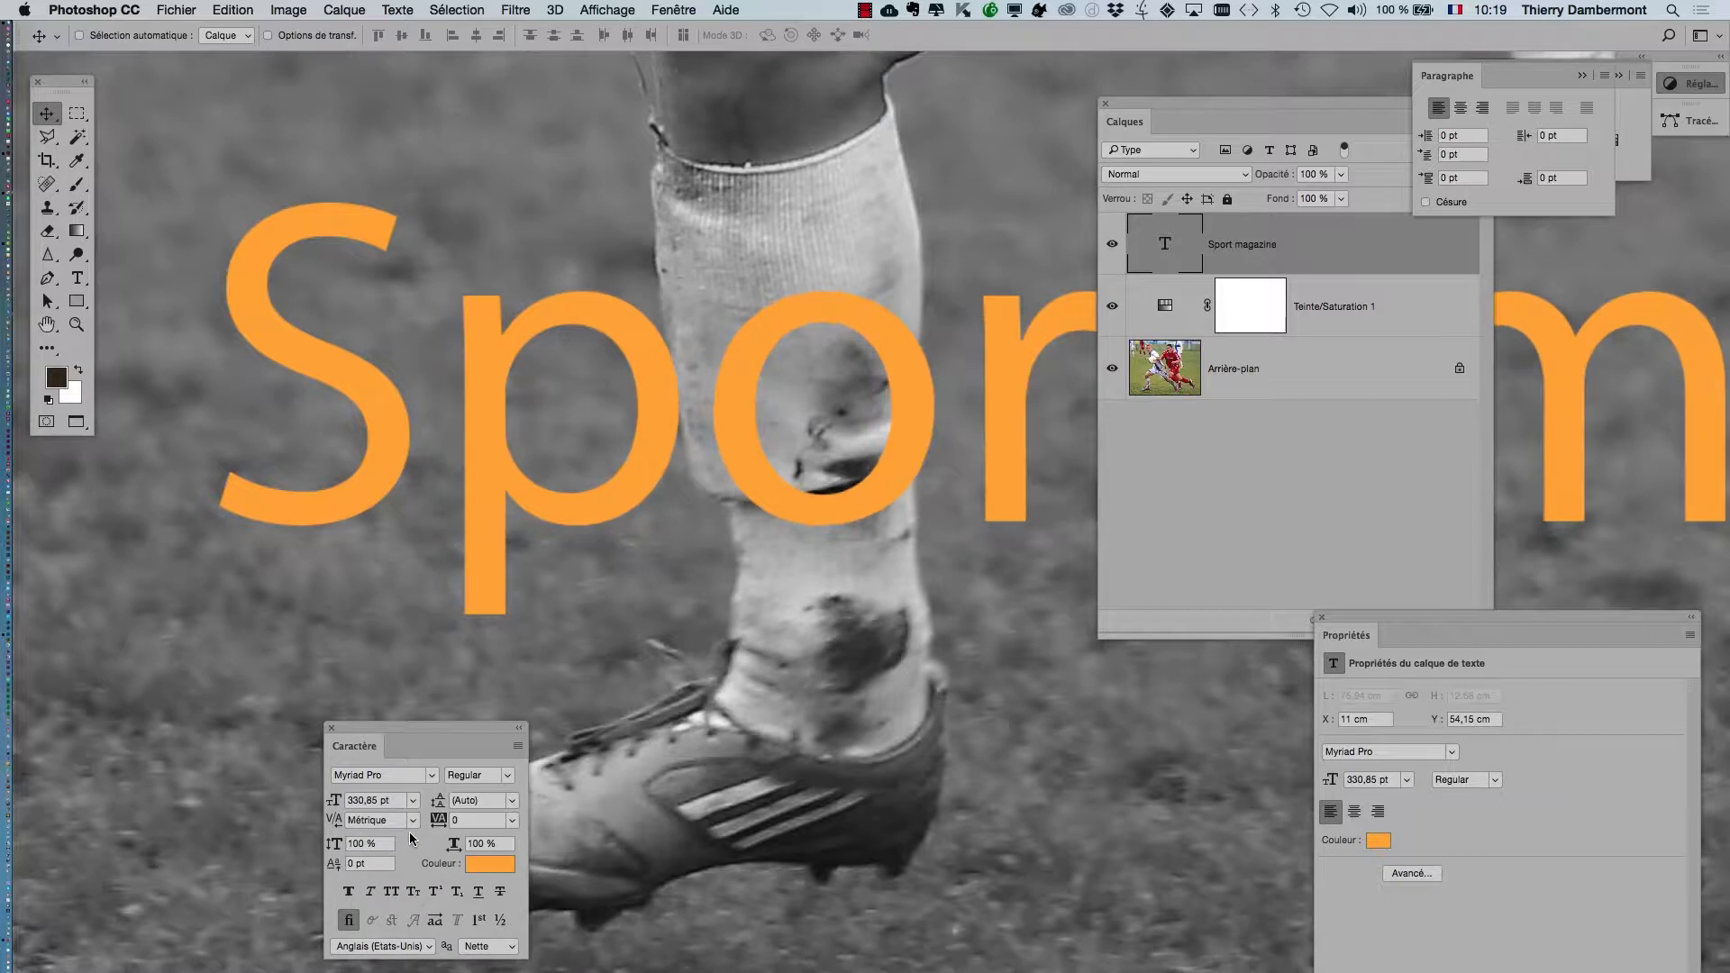
click(412, 820)
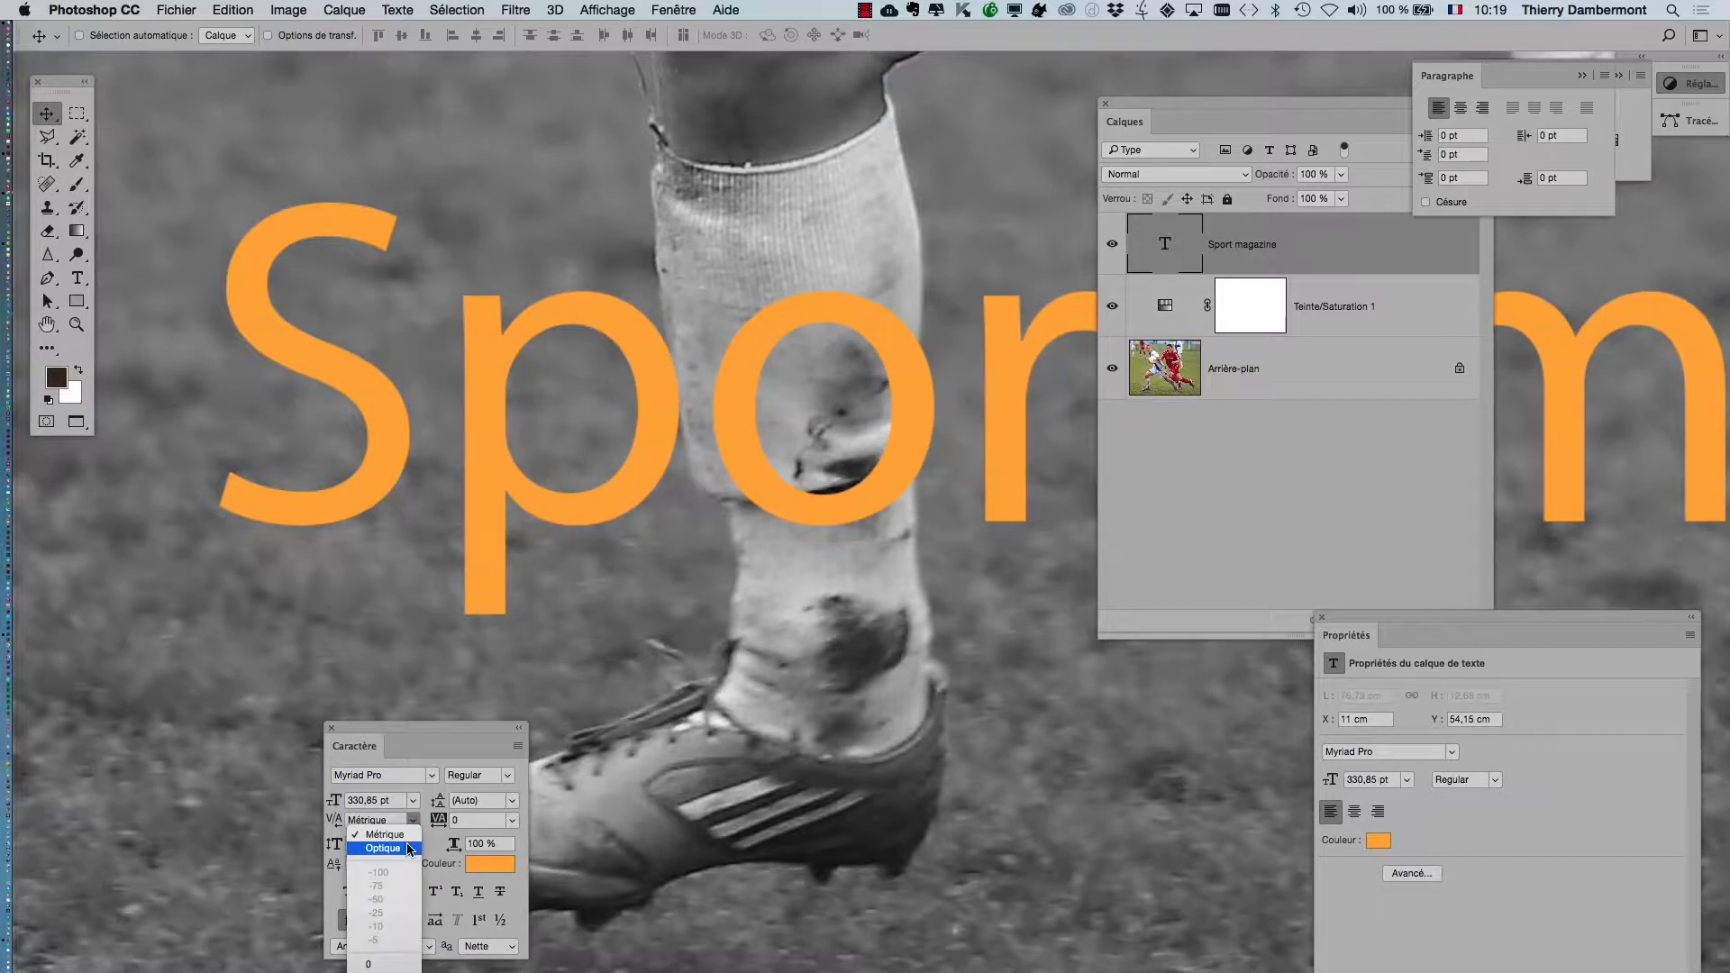
click(407, 840)
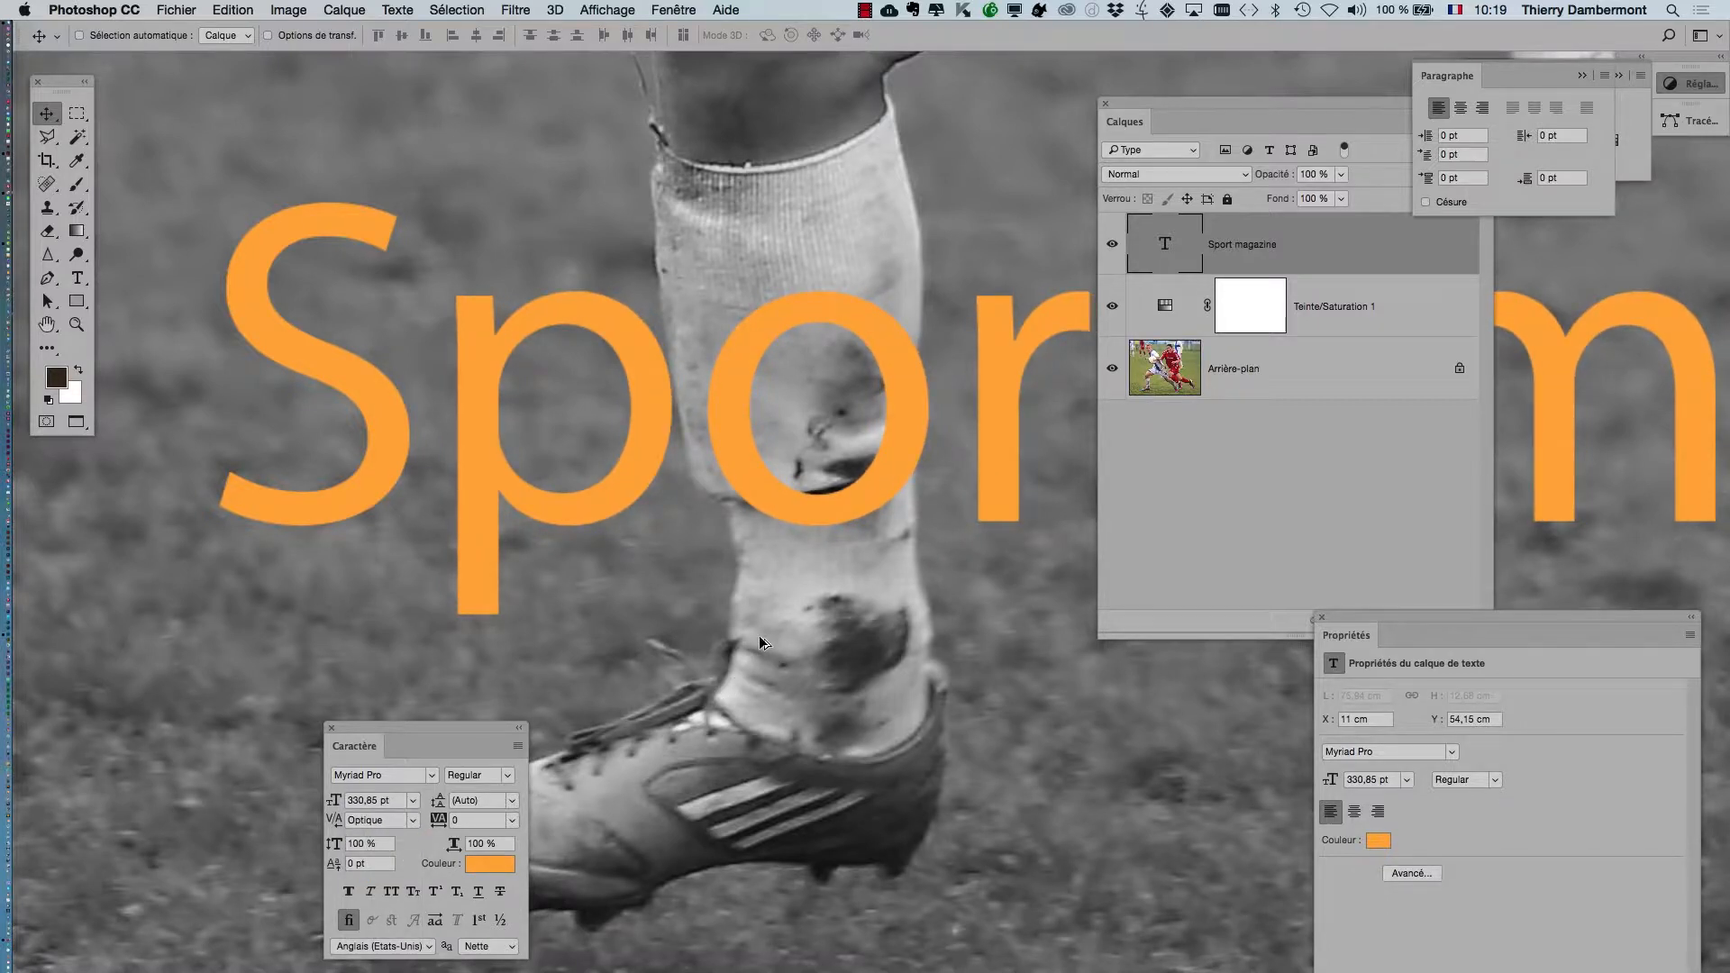
- Clear the Calques panel off the title by closing it, and bring the whole "Sport magazine" text into view
scroll(759, 636, down, 3)
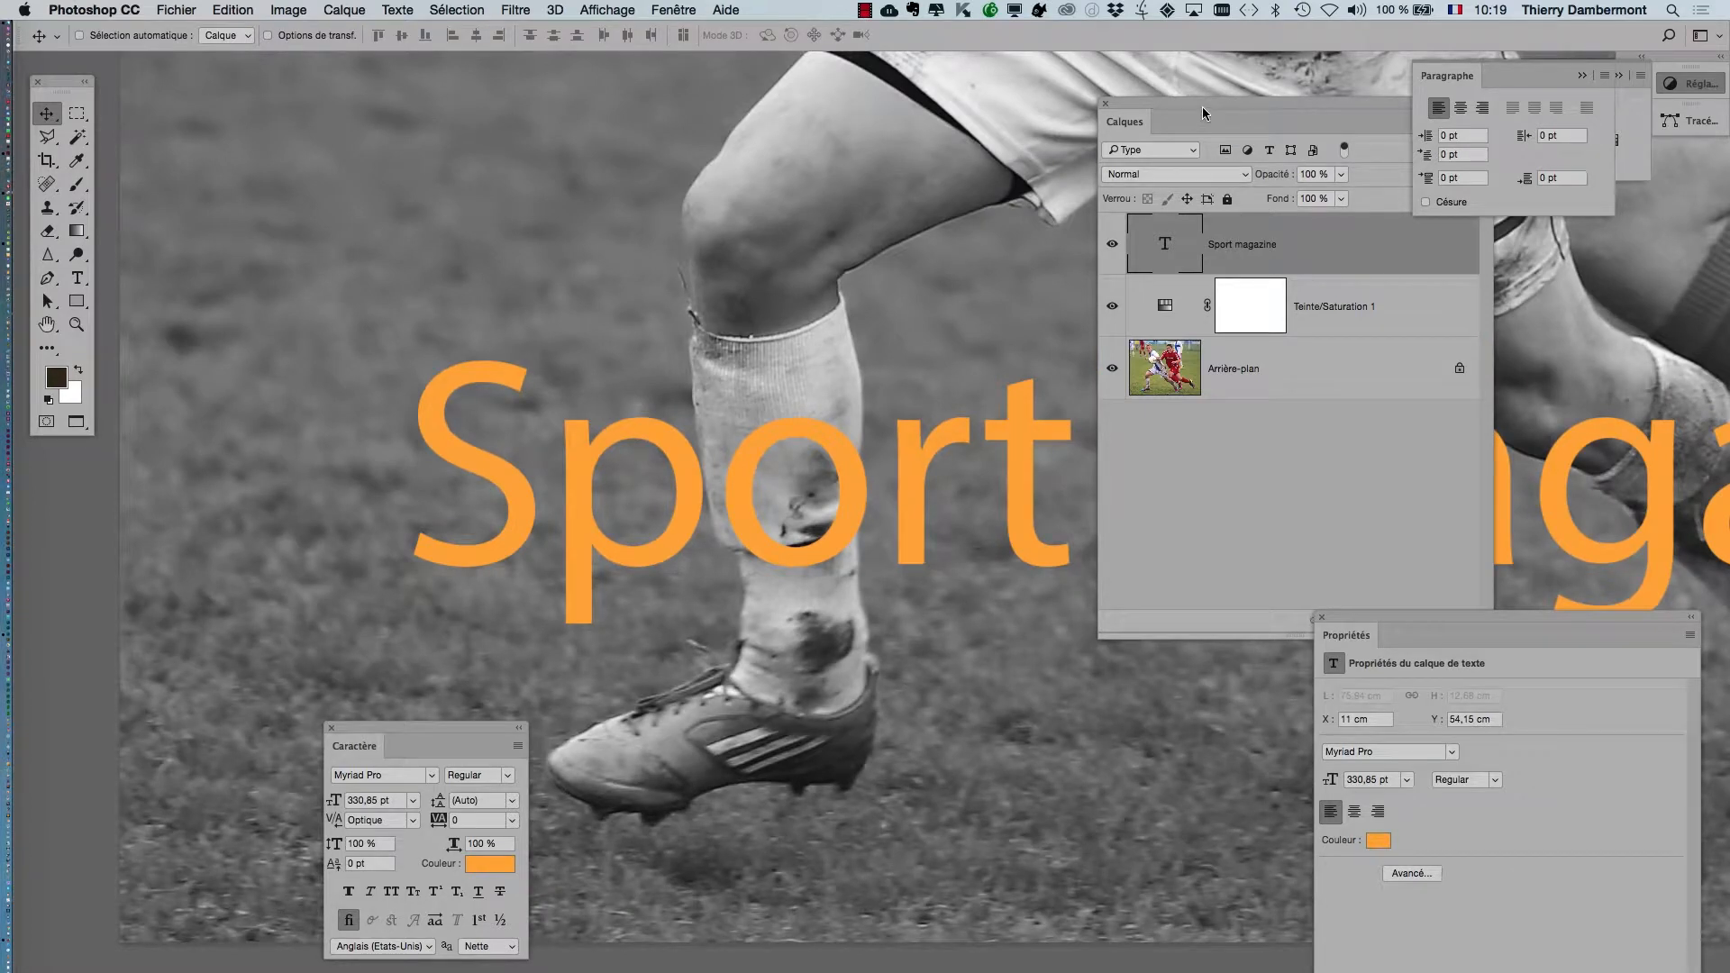
drag(1202, 107, 879, 718)
scroll(1012, 507, down, 1)
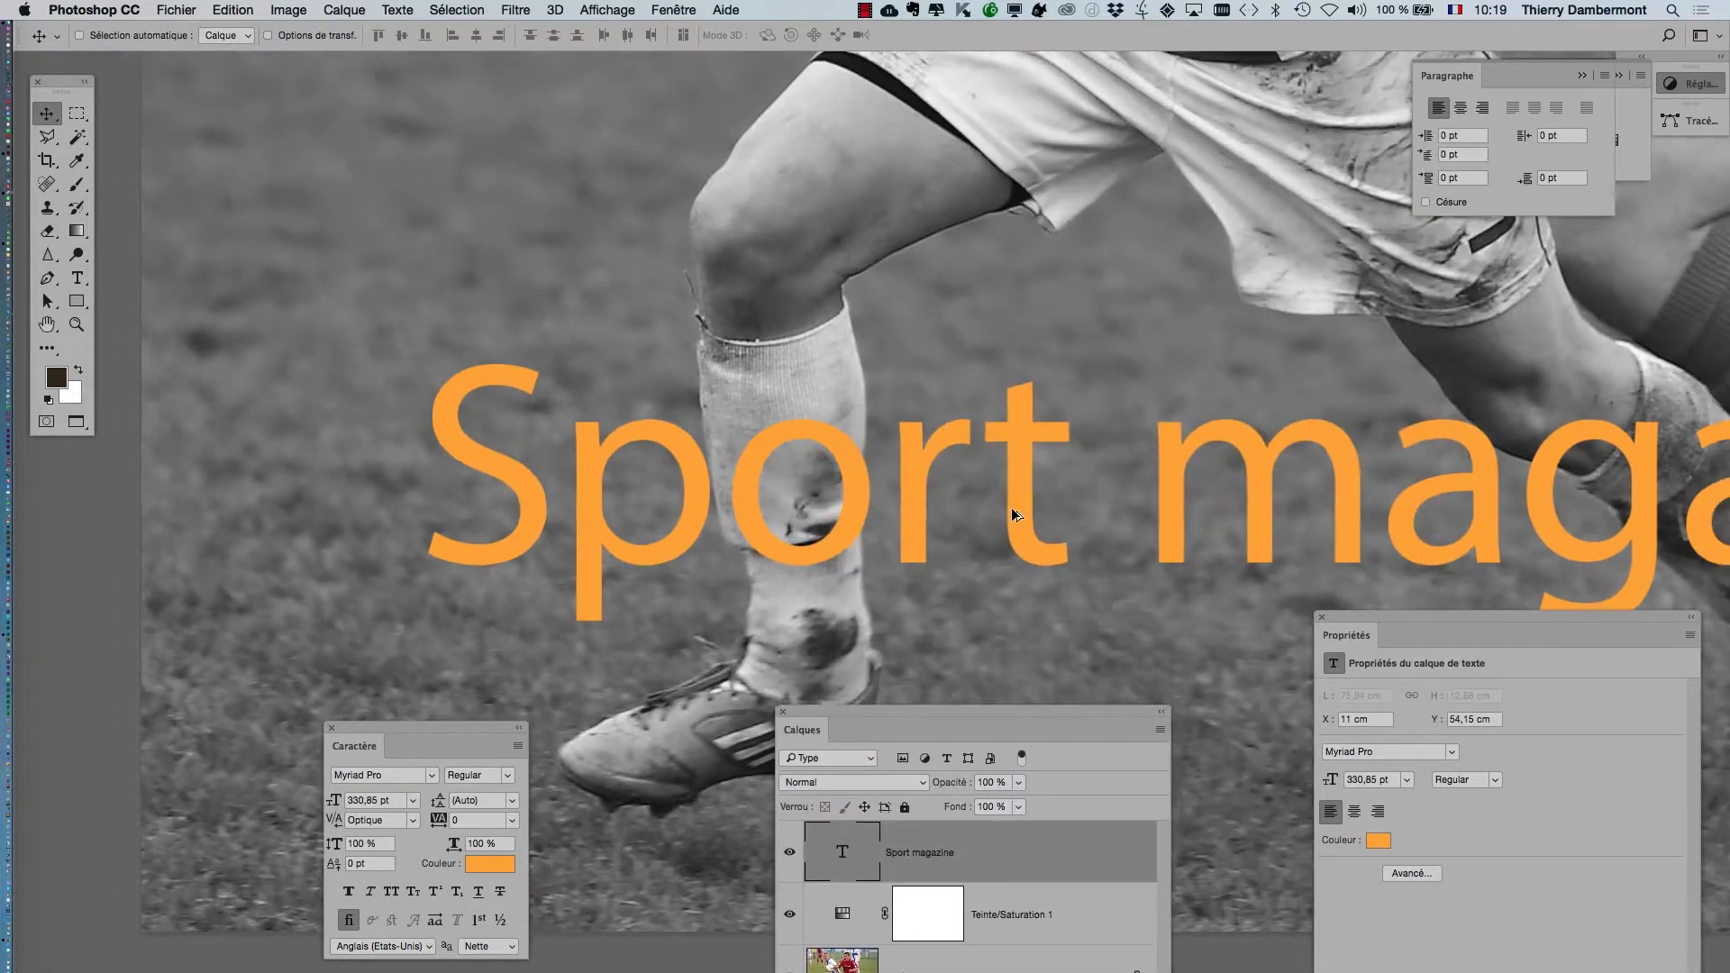
scroll(1011, 508, down, 1)
drag(948, 545, 741, 813)
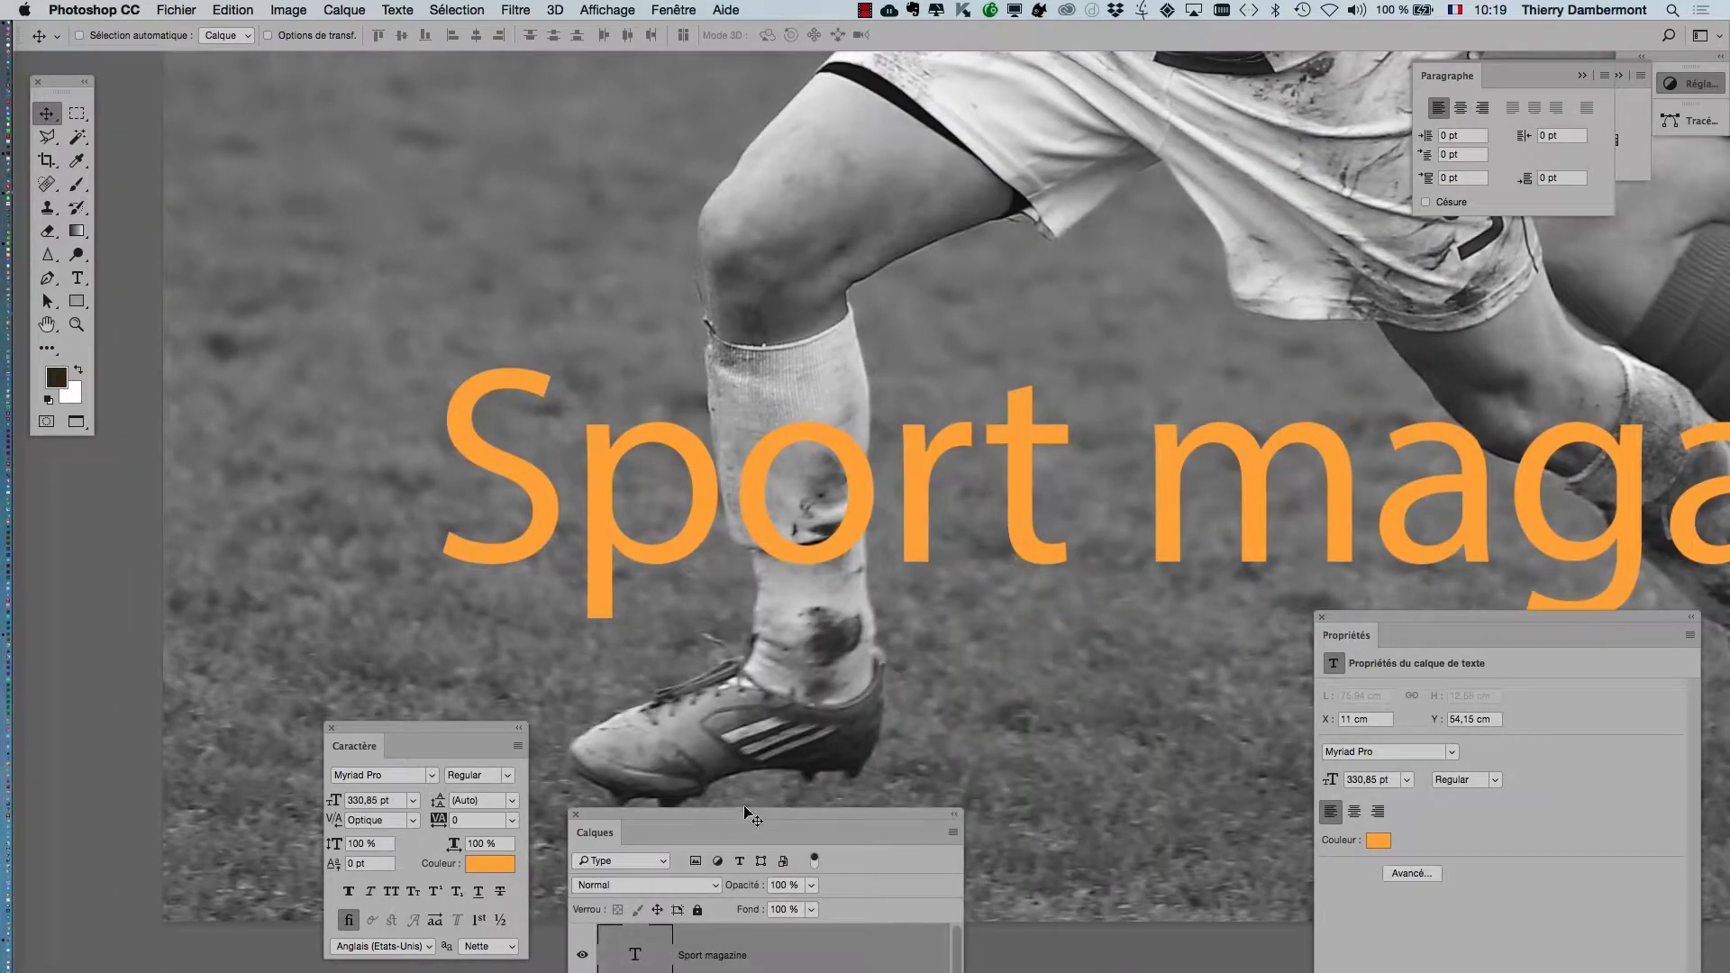
scroll(927, 545, down, 1)
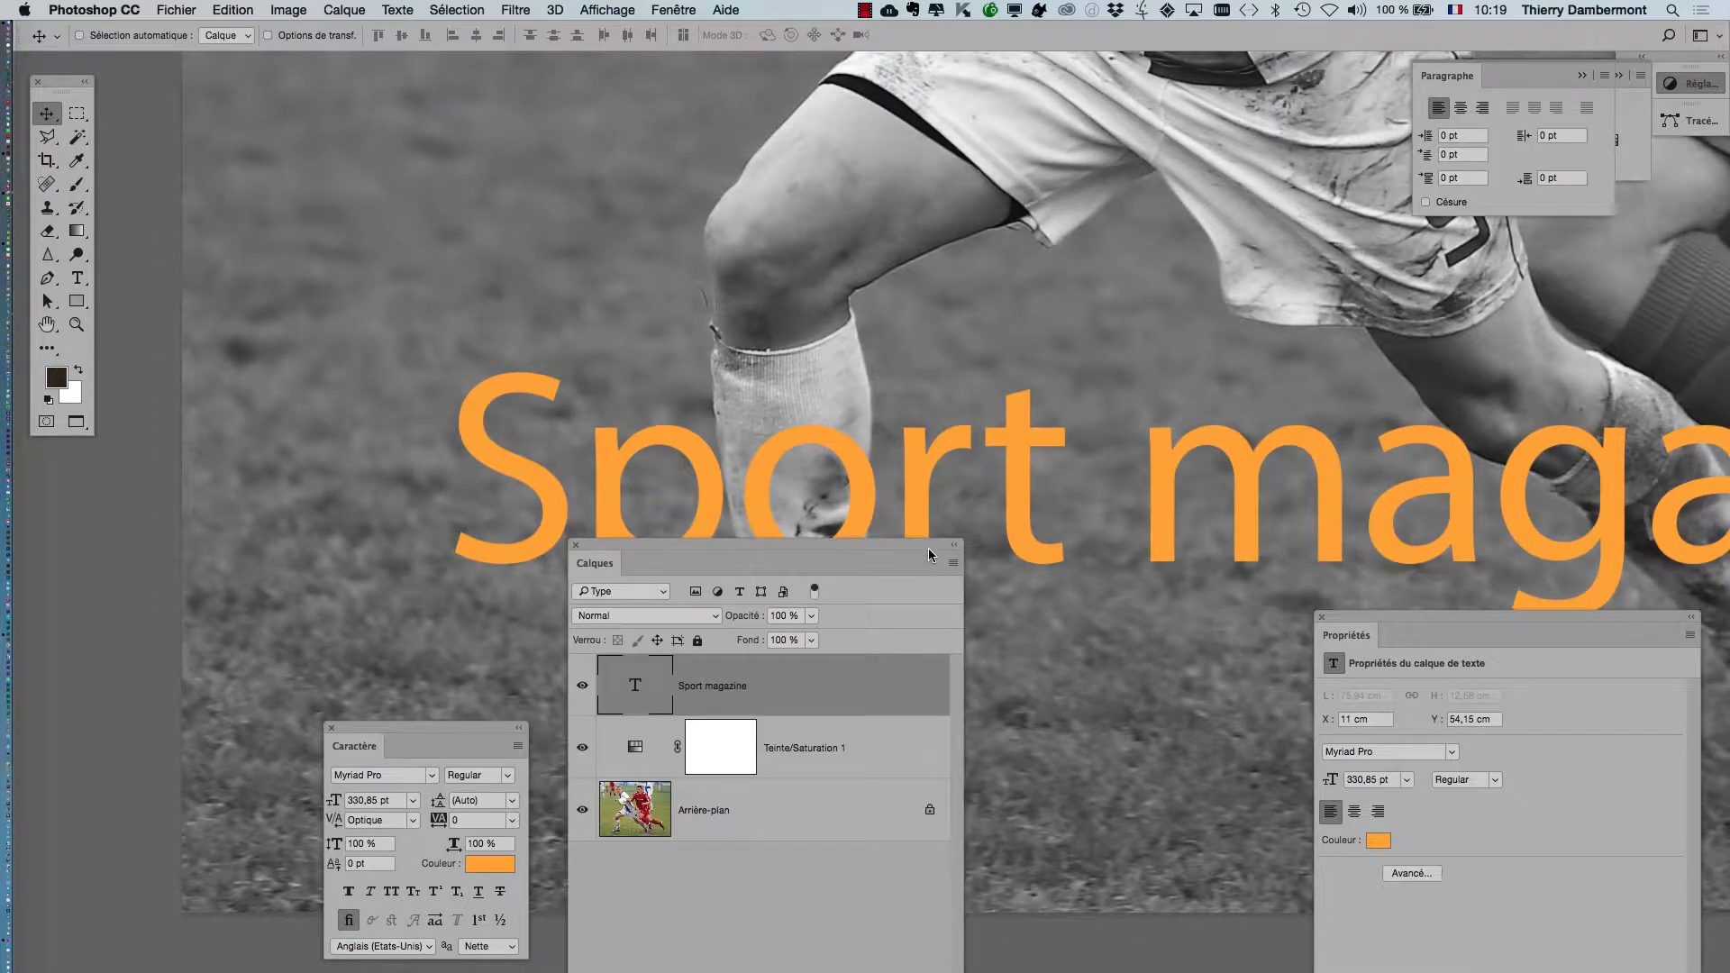
click(576, 546)
scroll(938, 487, down, 1)
scroll(937, 493, down, 1)
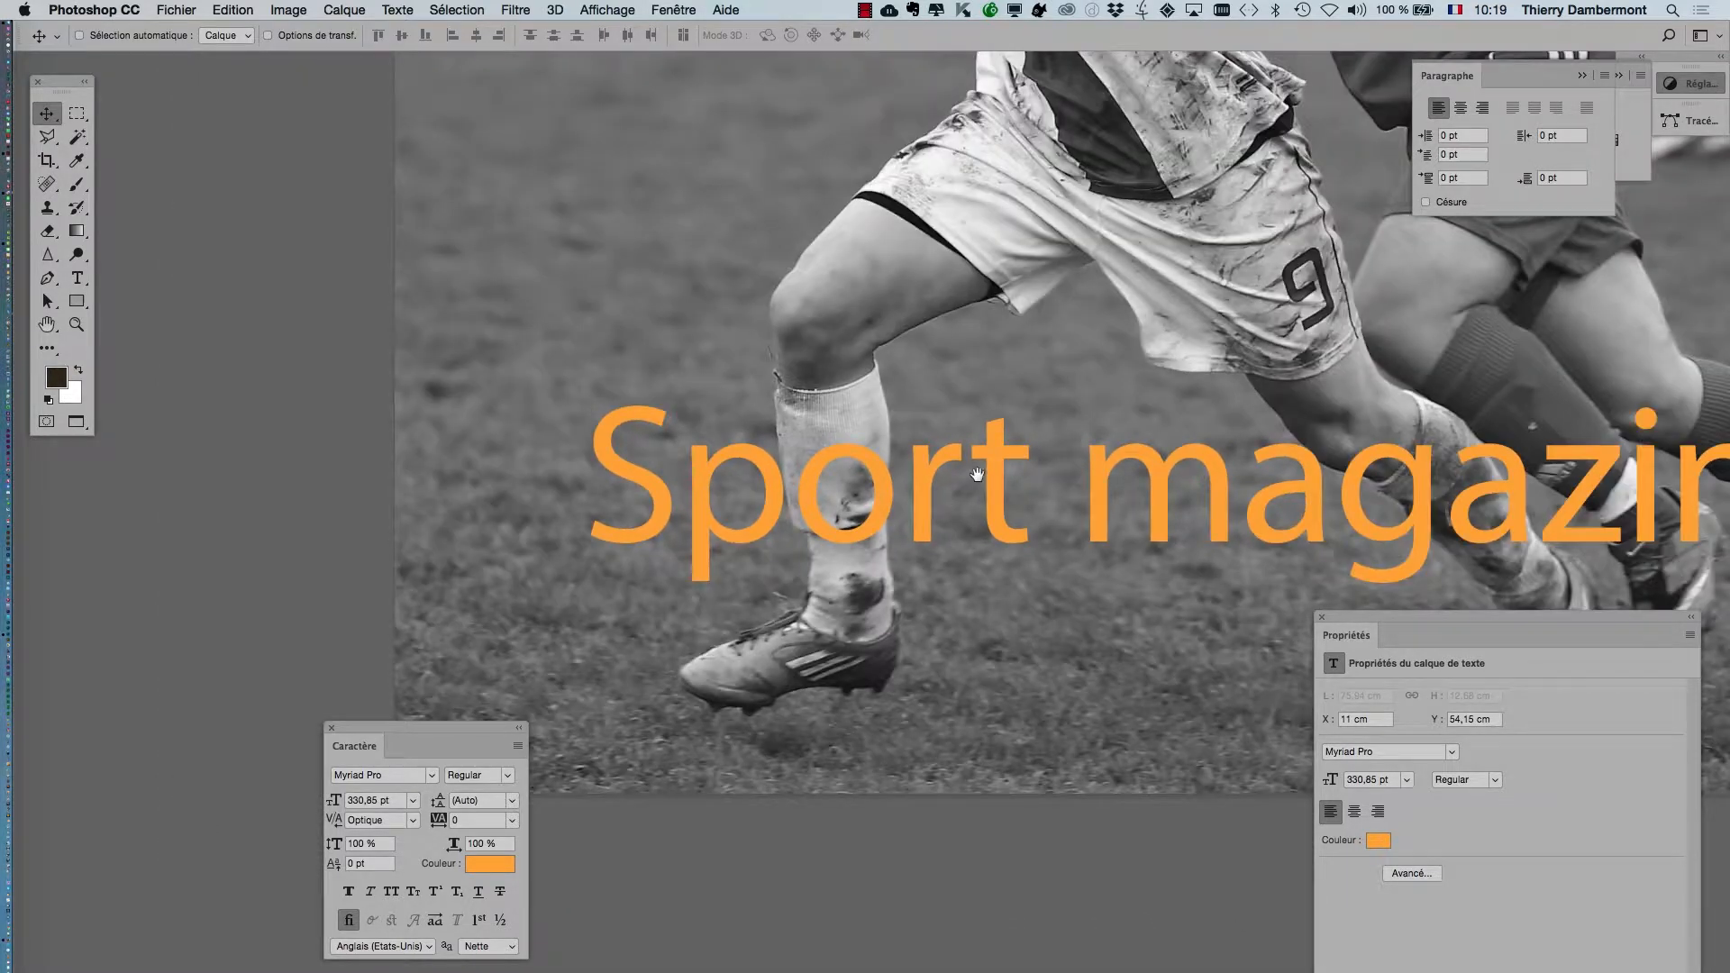
drag(978, 475, 610, 372)
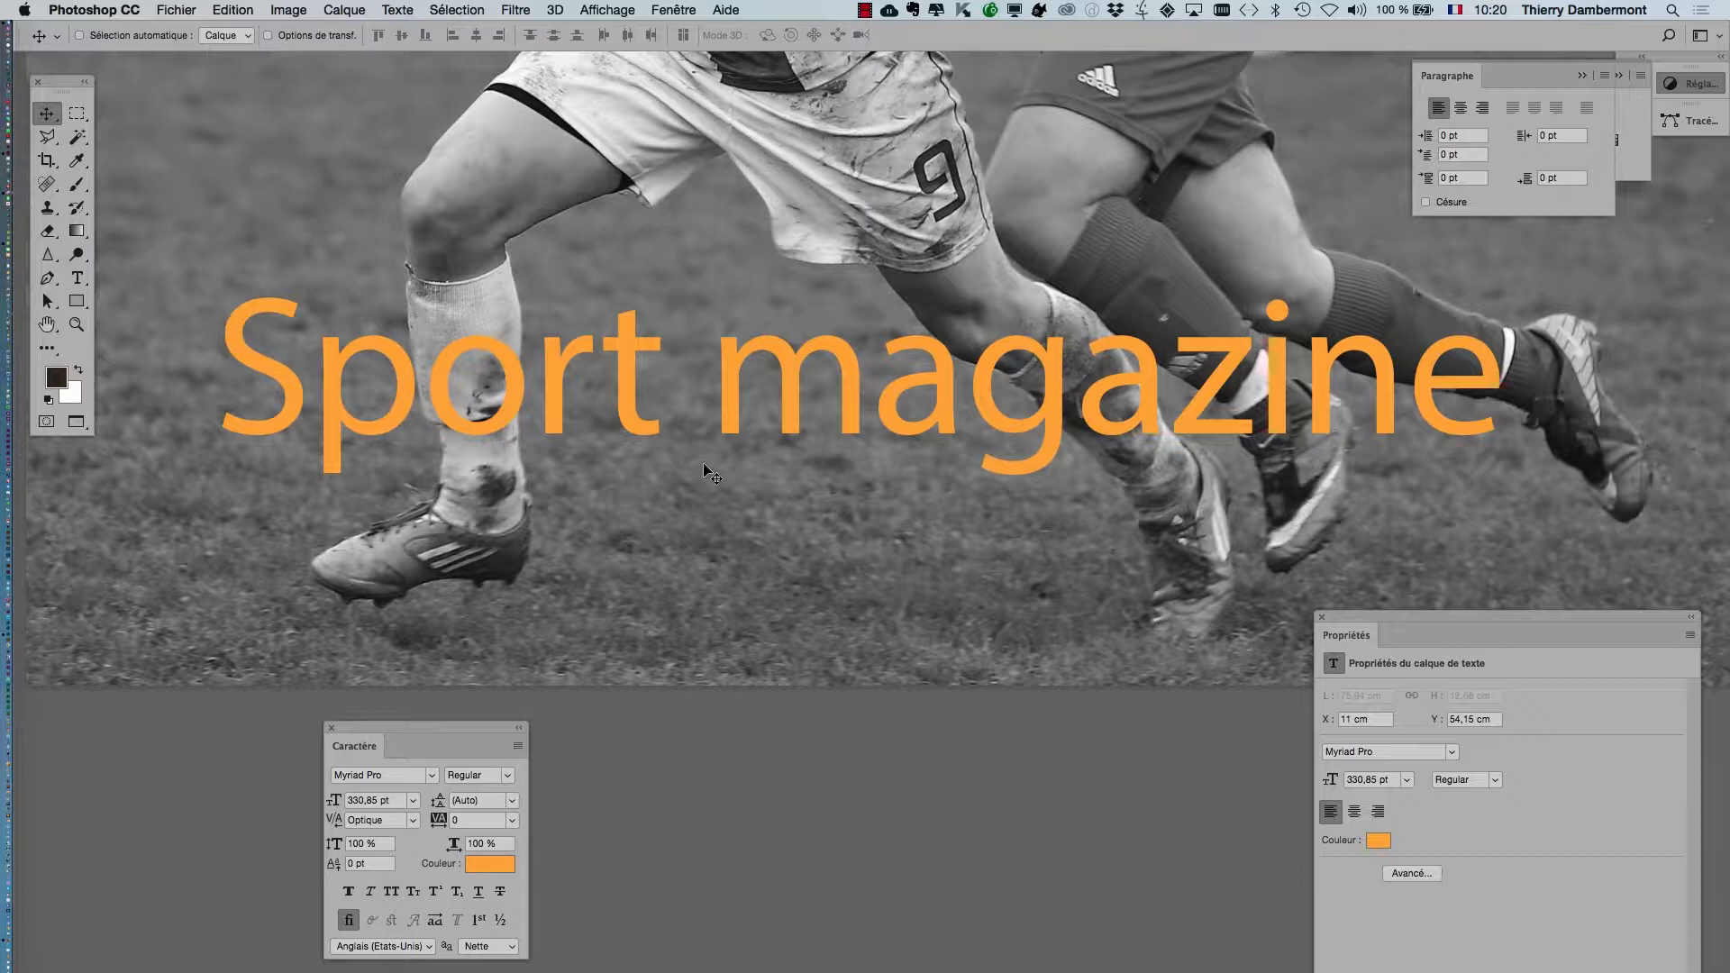
- Move the Caractère panel up beneath the title and set the kerning at the text cursor to 45
scroll(921, 382, up, 2)
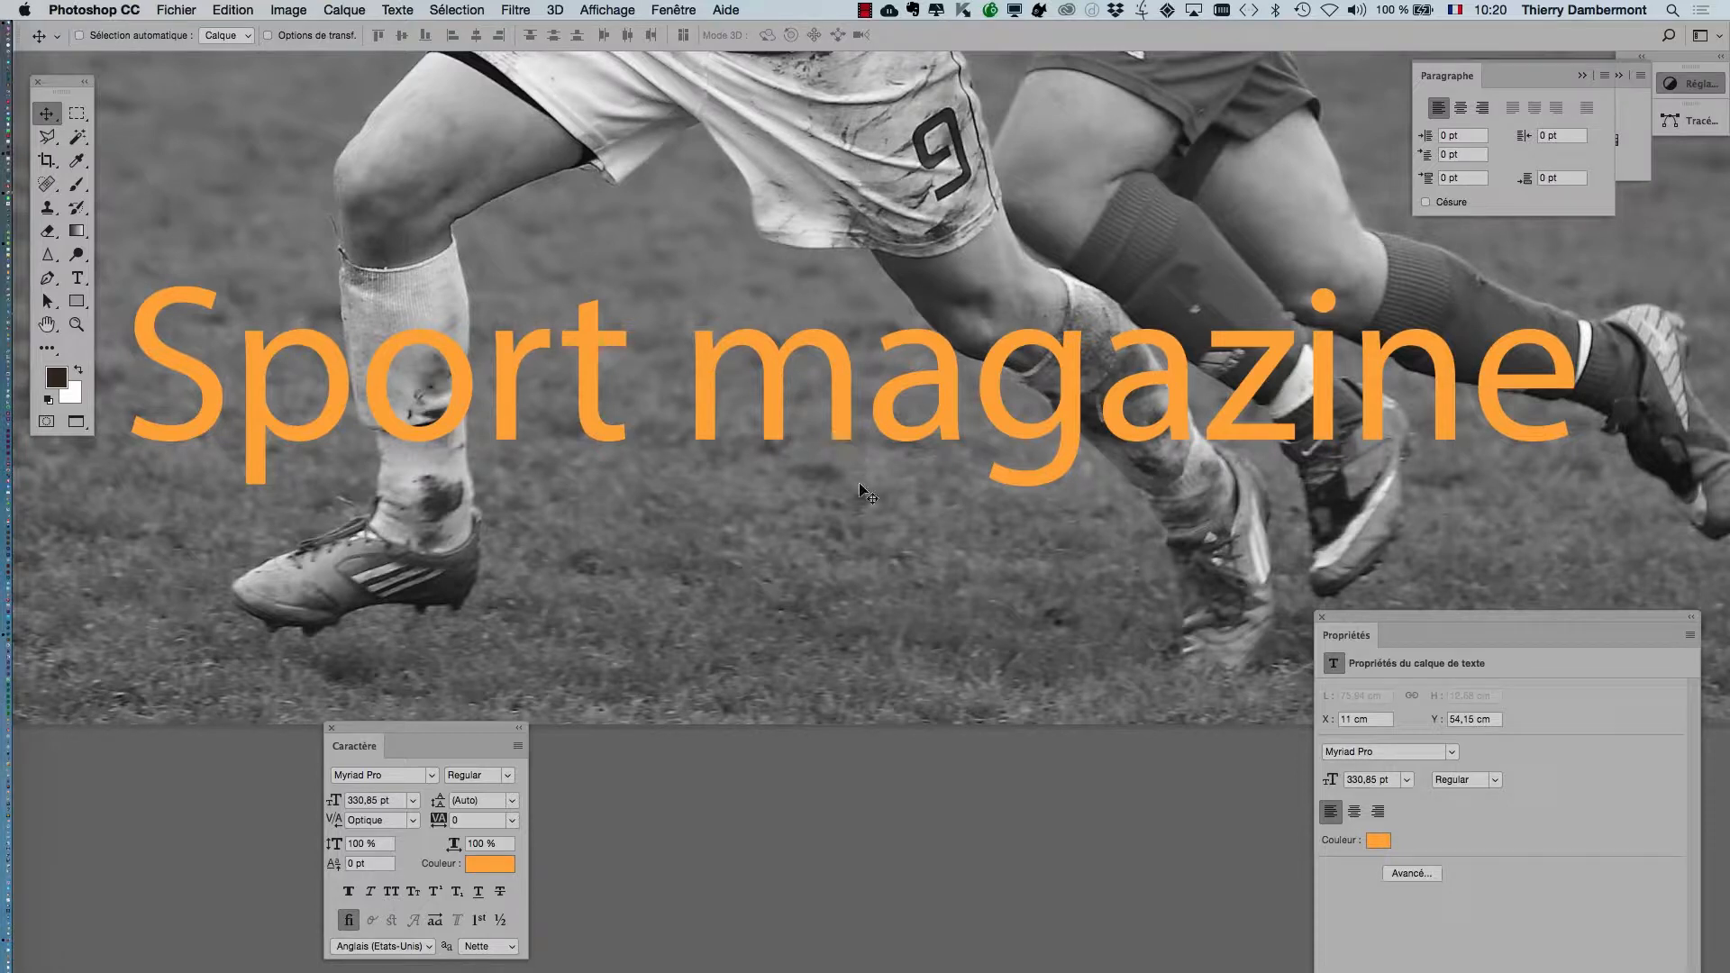
drag(456, 728, 712, 523)
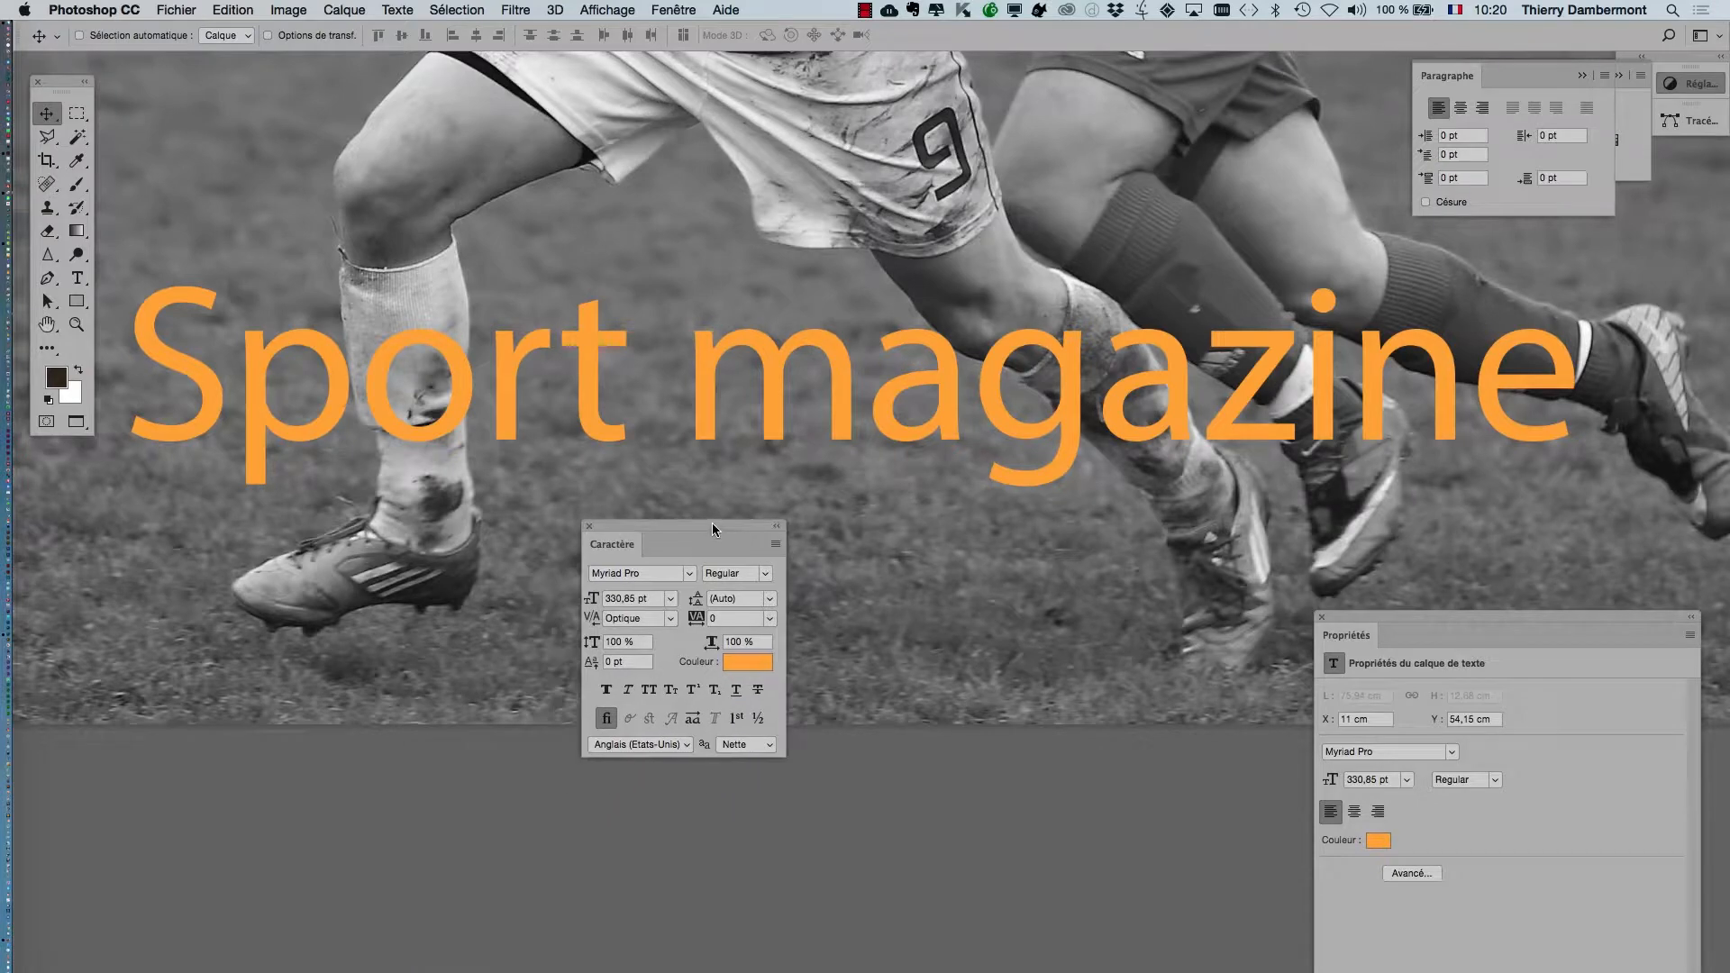
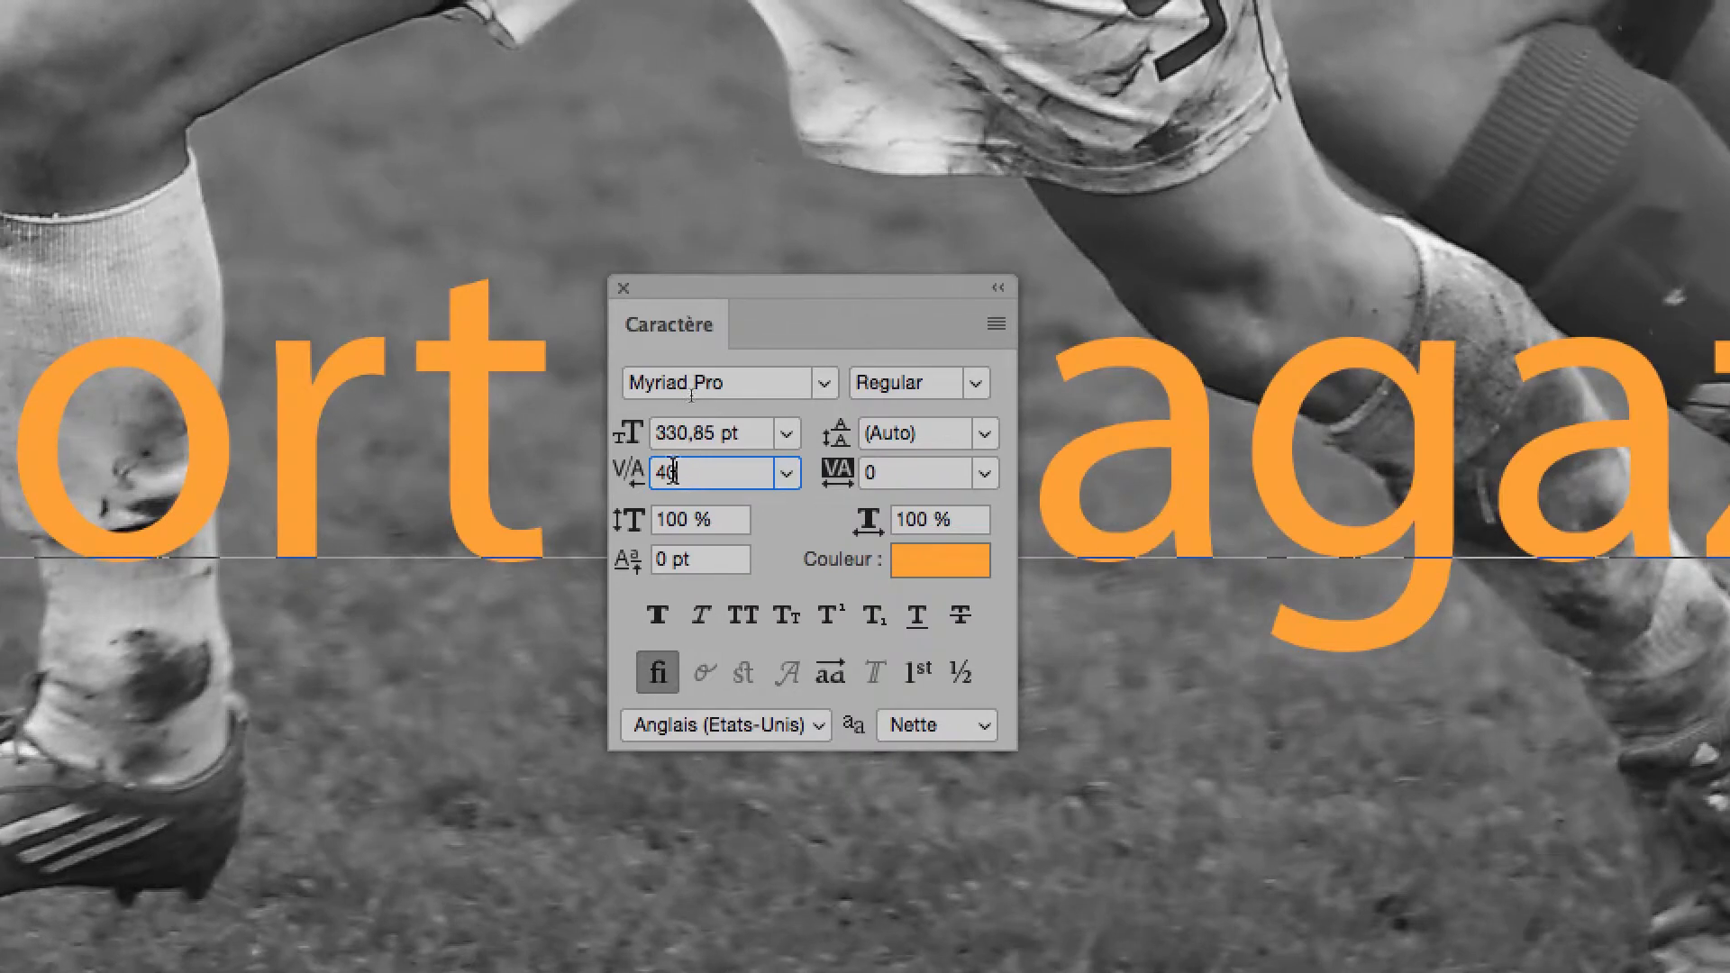
click(651, 454)
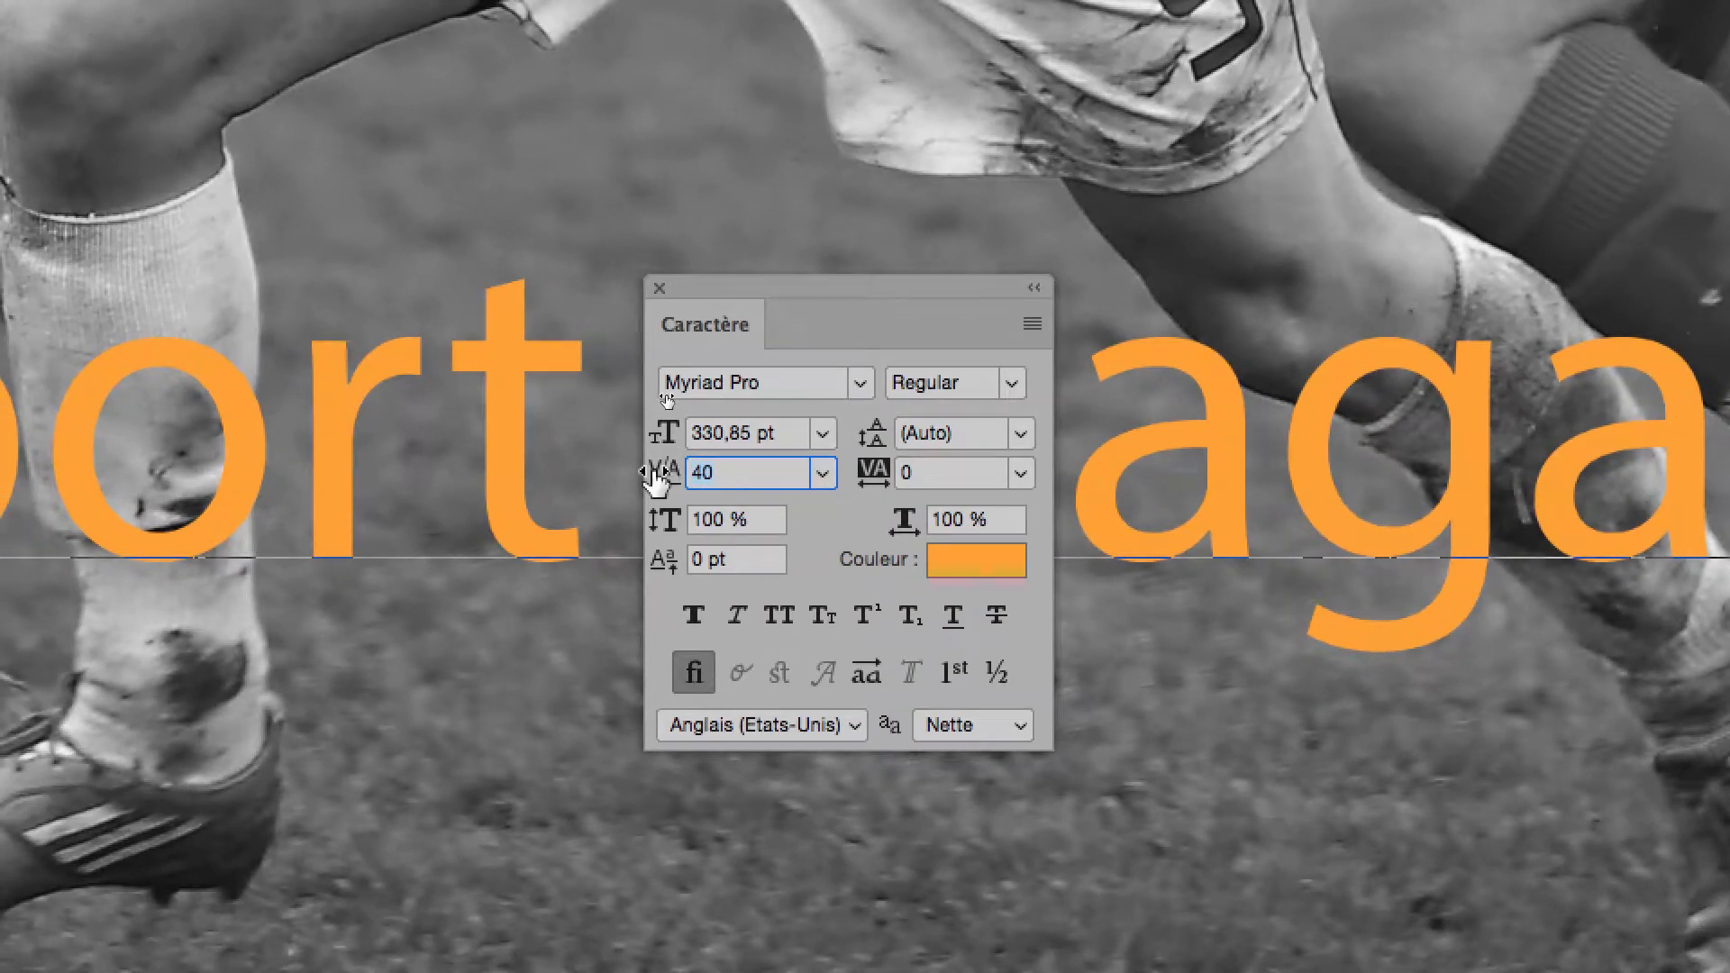
text(45)
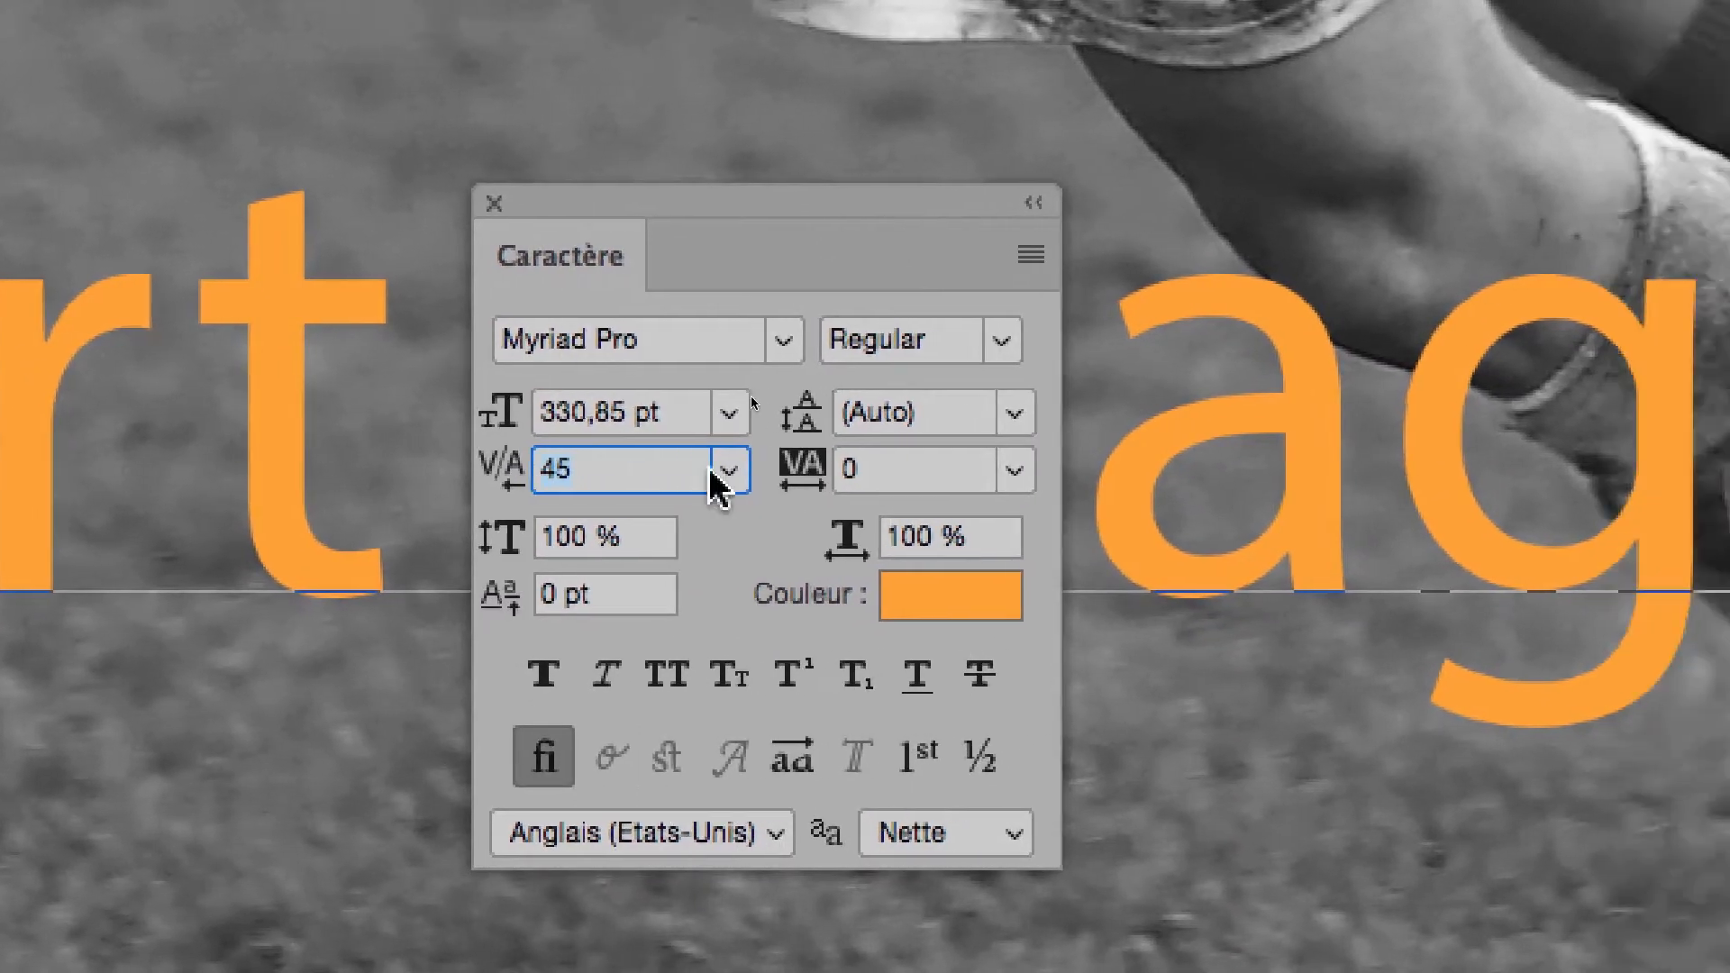
- Try kerning values of 75 and 35 at the text cursor in the title
click(848, 468)
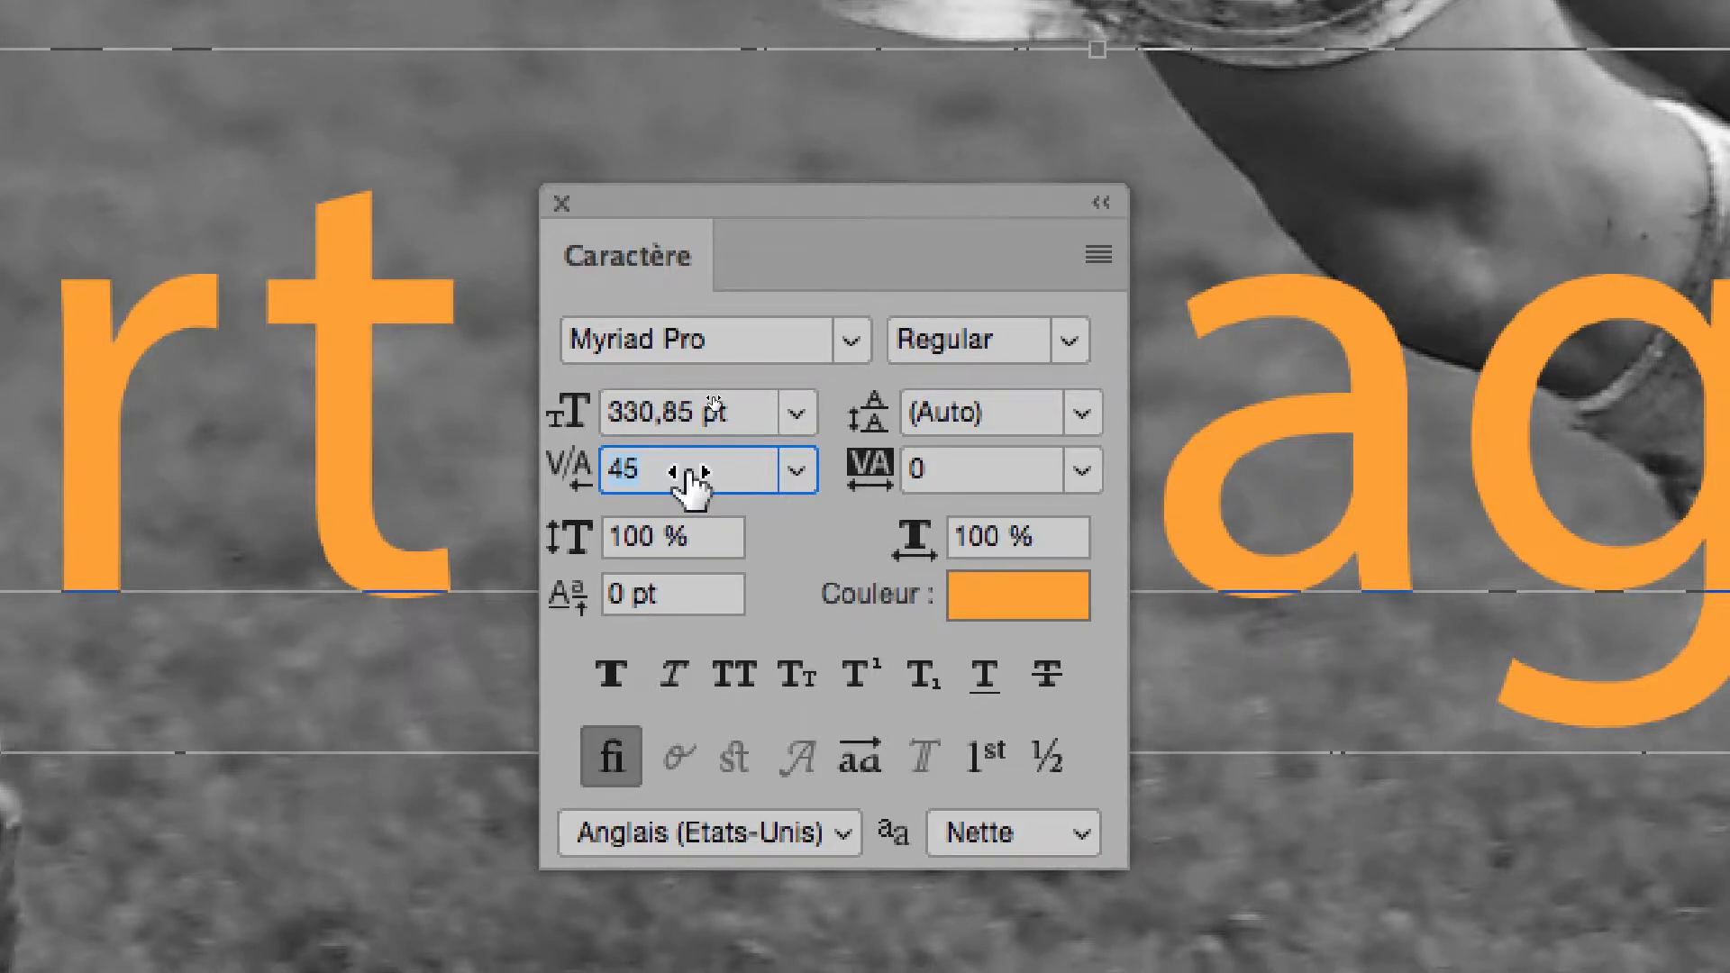
mouse_move(690, 472)
mouse_down()
mouse_move(624, 470)
mouse_move(690, 470)
mouse_up()
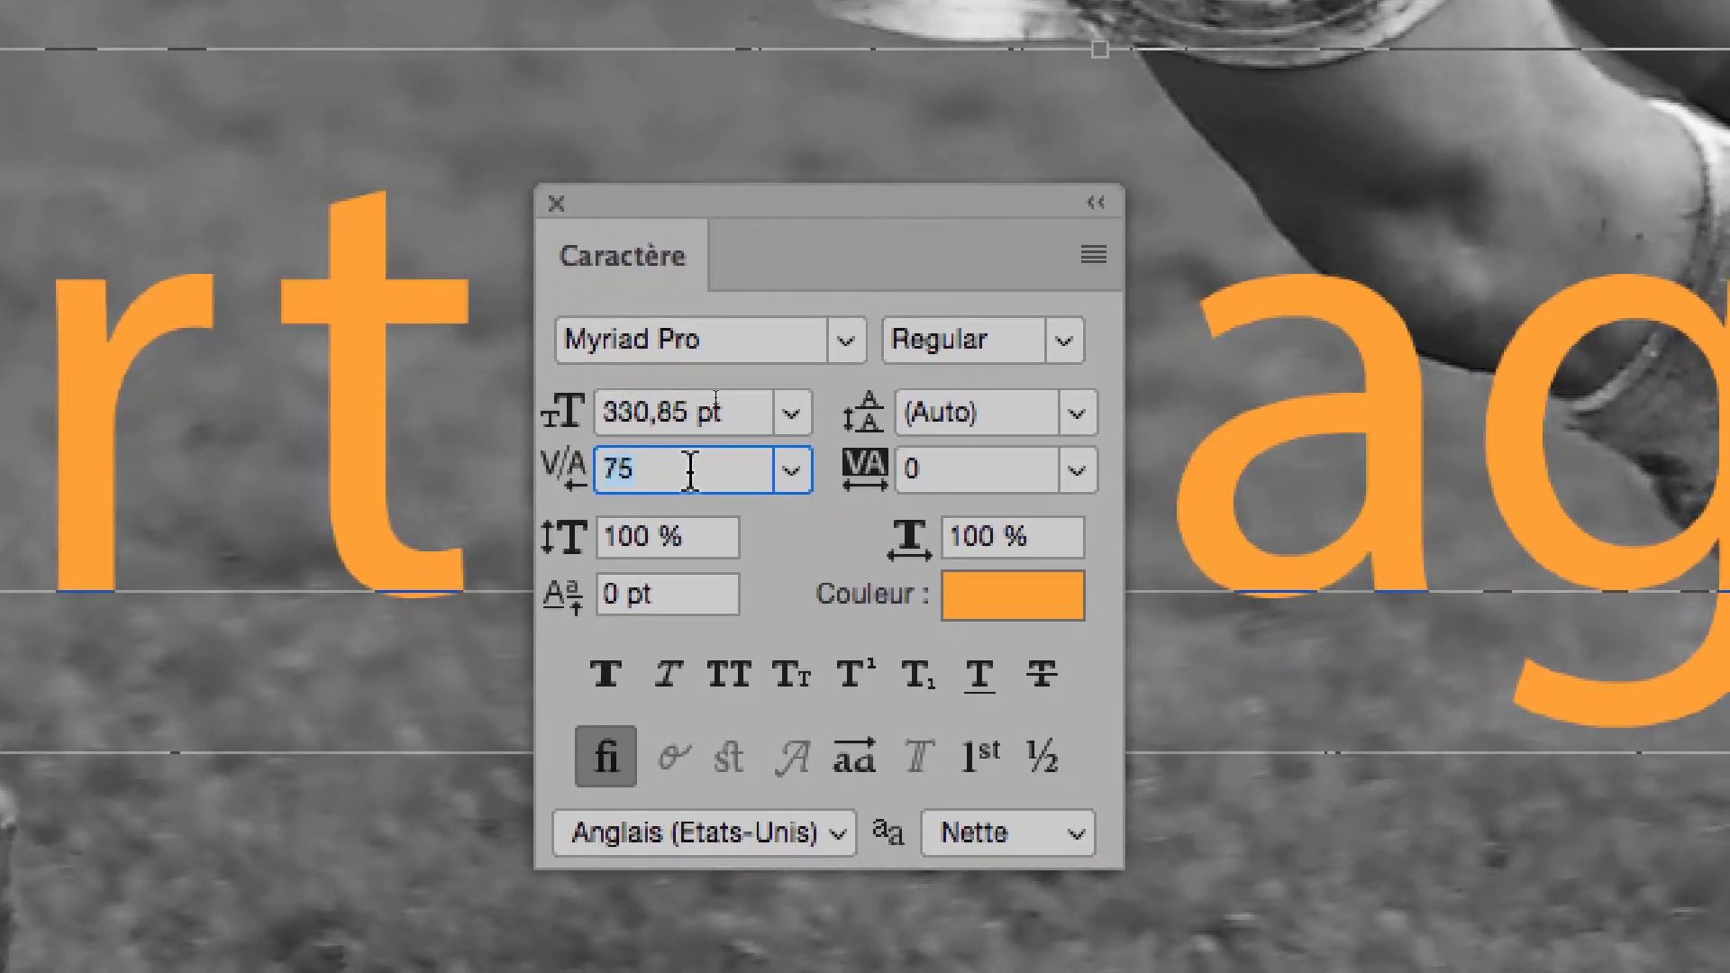
key(Down)
key(Down)
key(Down)
key(Down)
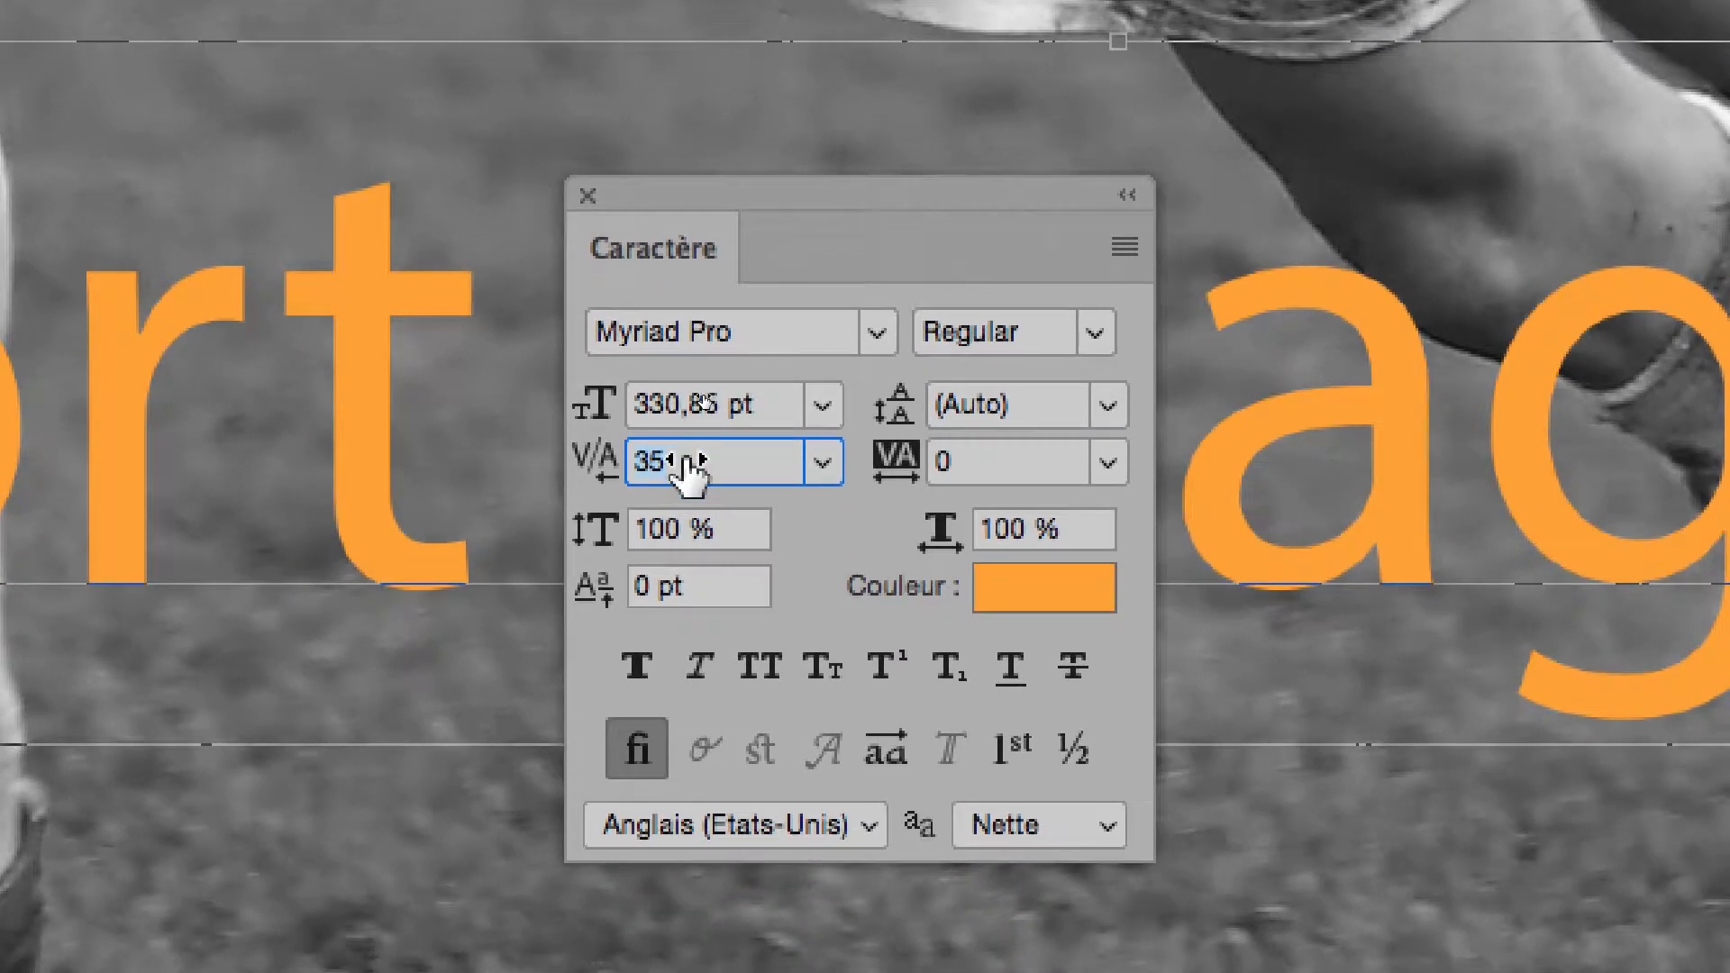
- Compare kerning values of 85, 125 and 25 at the text cursor, and set it back to 45
drag(690, 465, 727, 459)
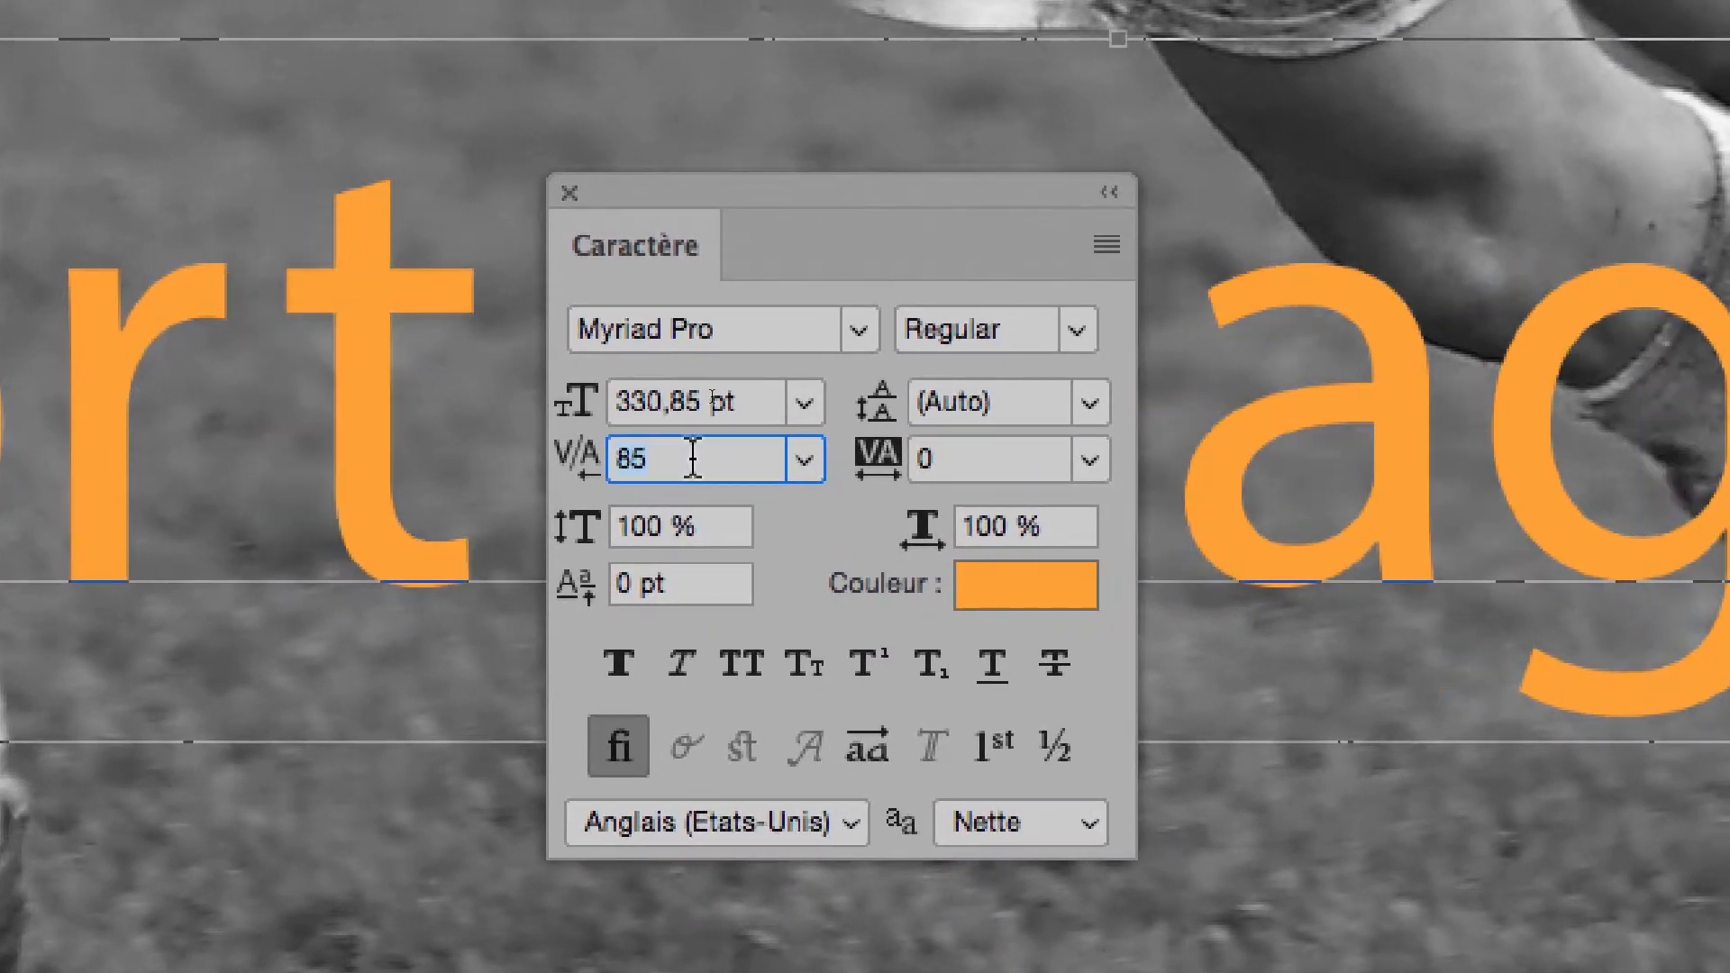
text(125)
key(Return)
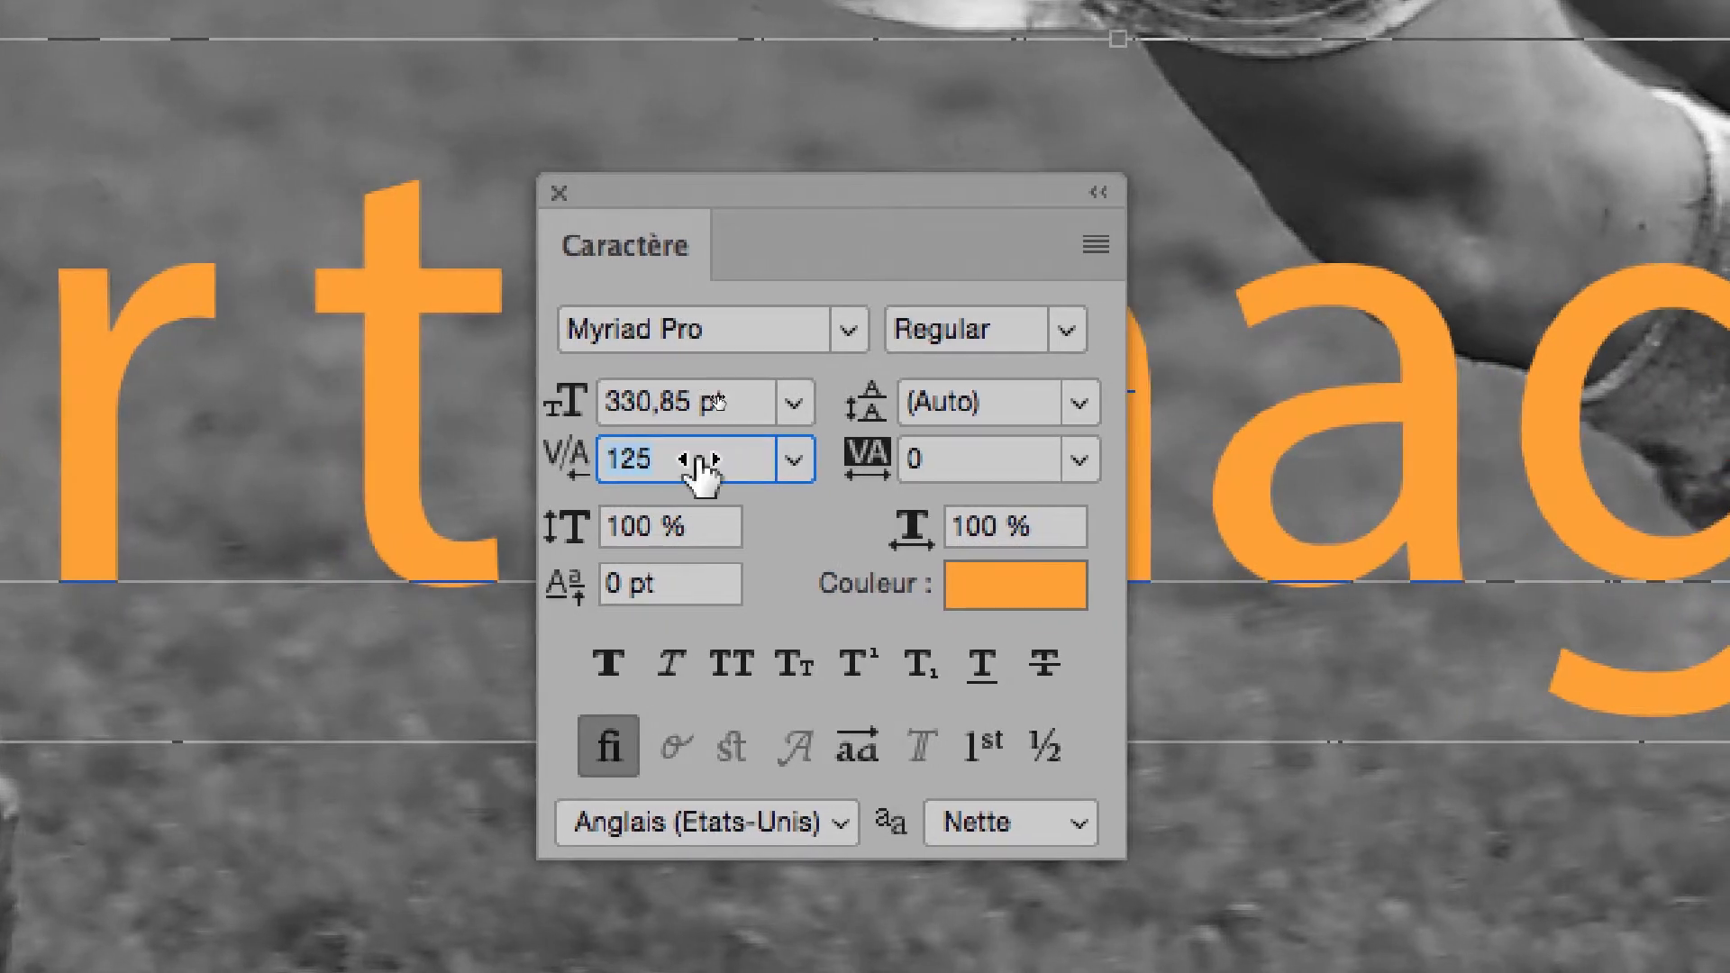
text(25)
key(Return)
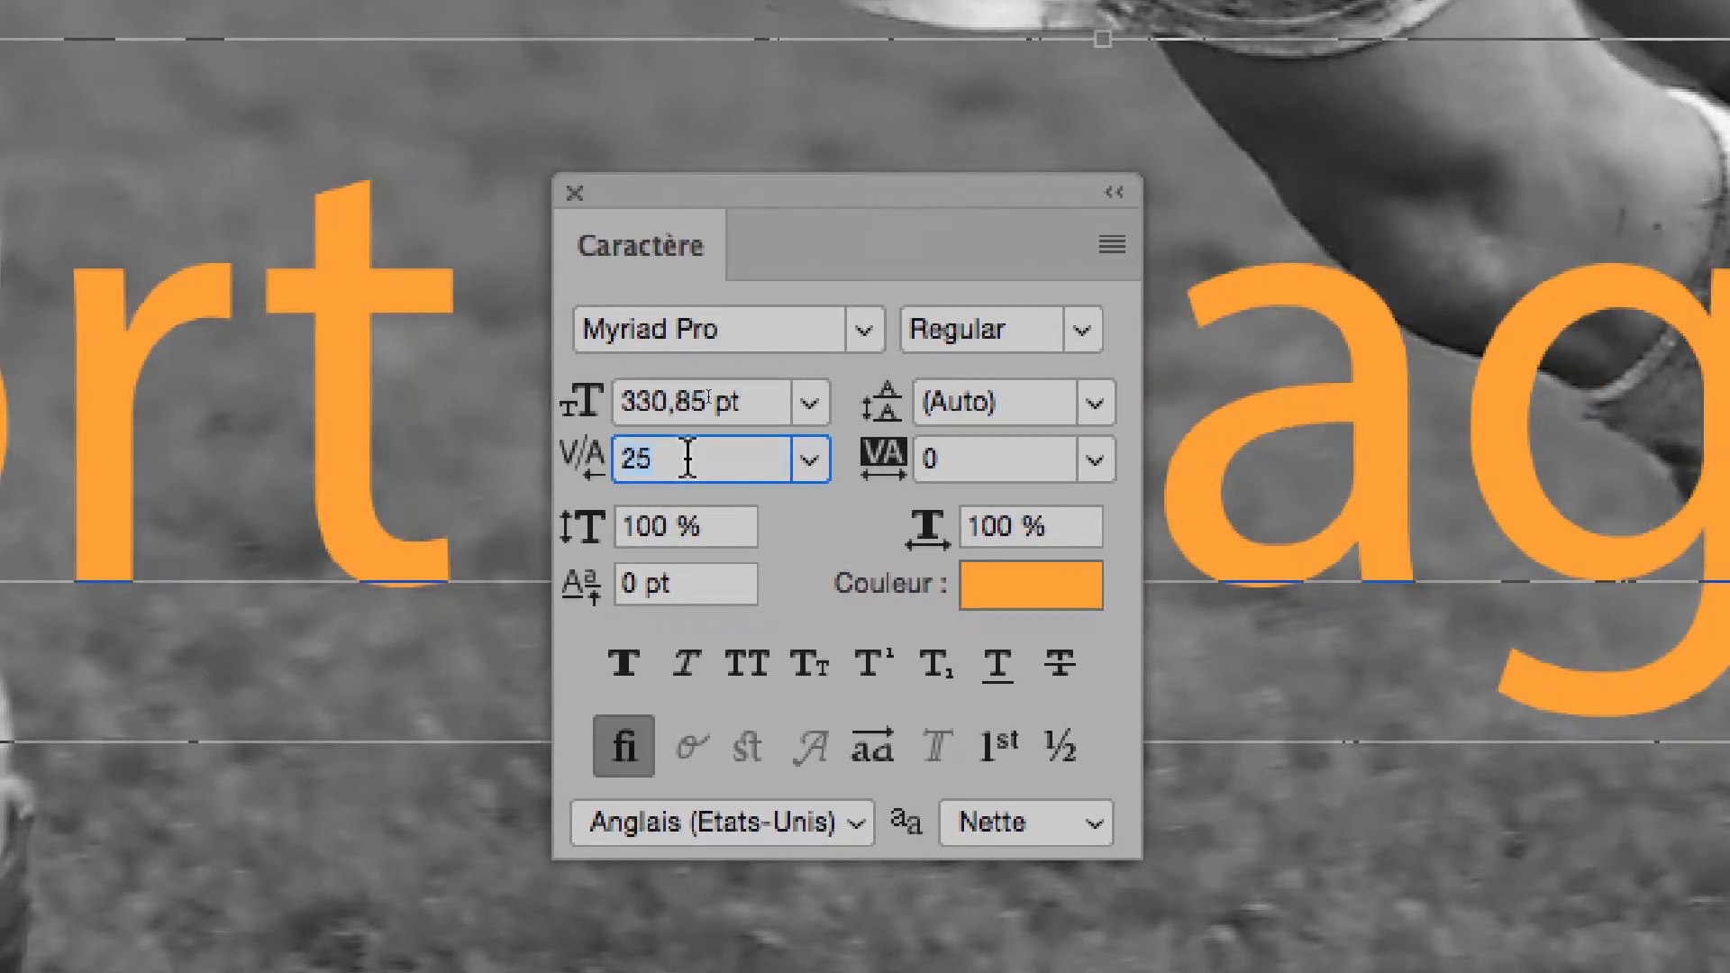
text(45)
key(Return)
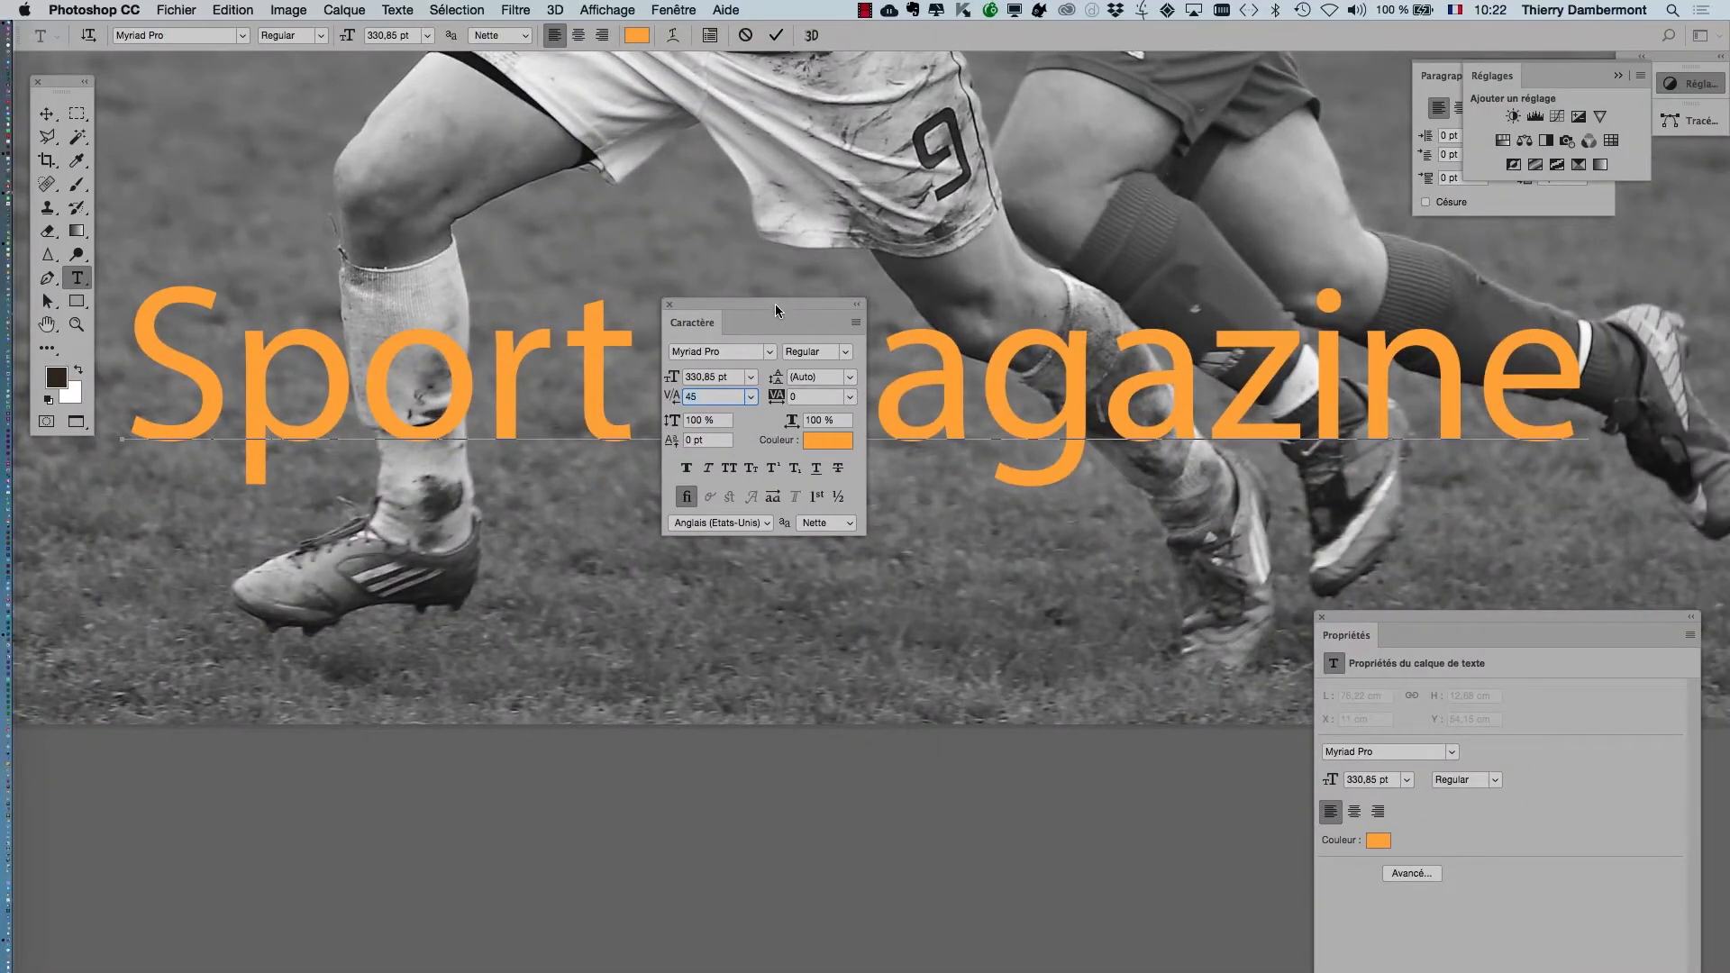
- Move the Caractère panel beneath the title and try a tracking of 240 with no letters selected
drag(775, 311, 726, 509)
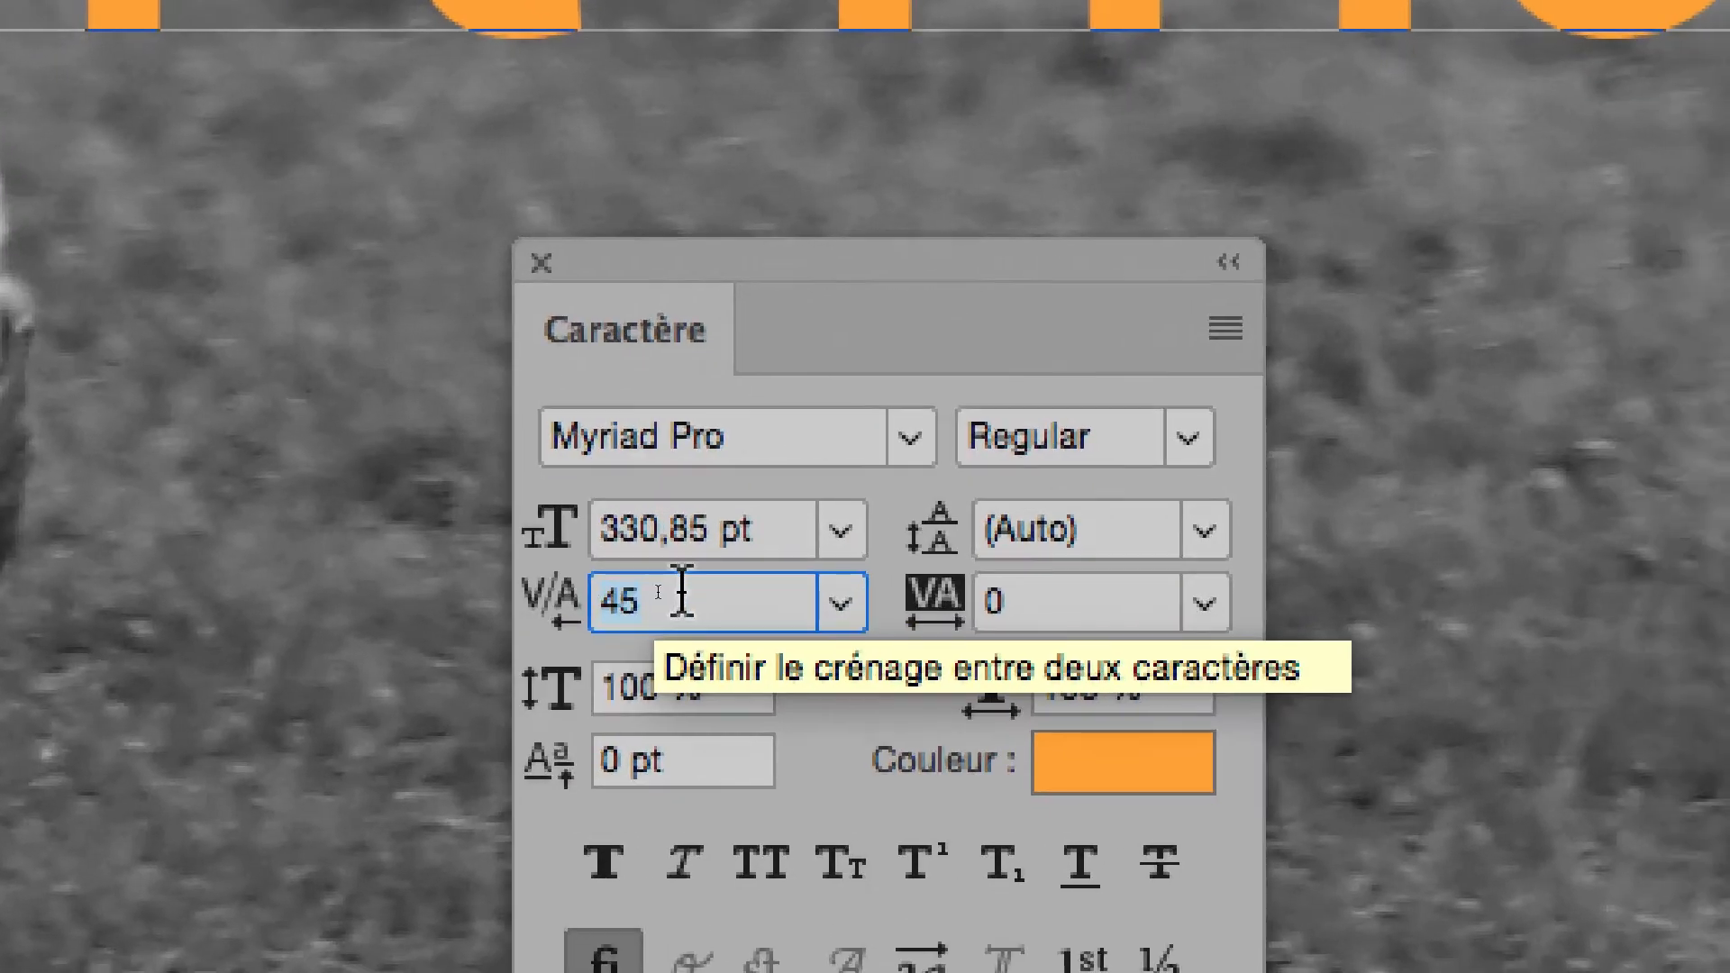
click(793, 617)
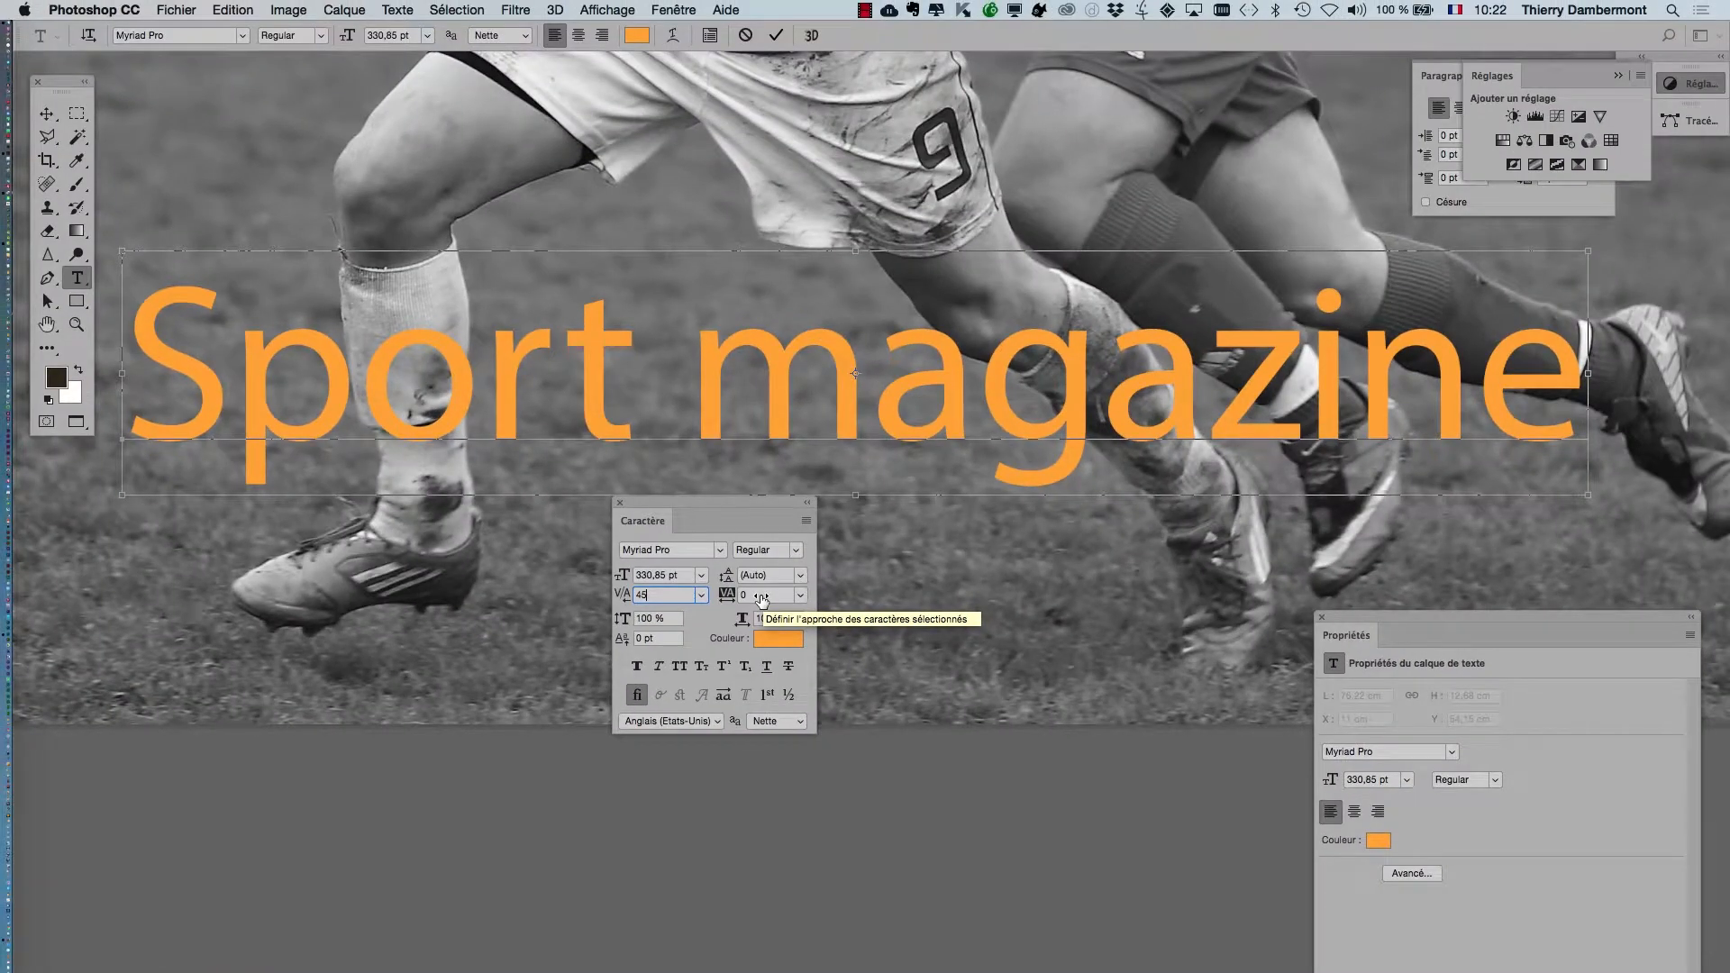
click(762, 596)
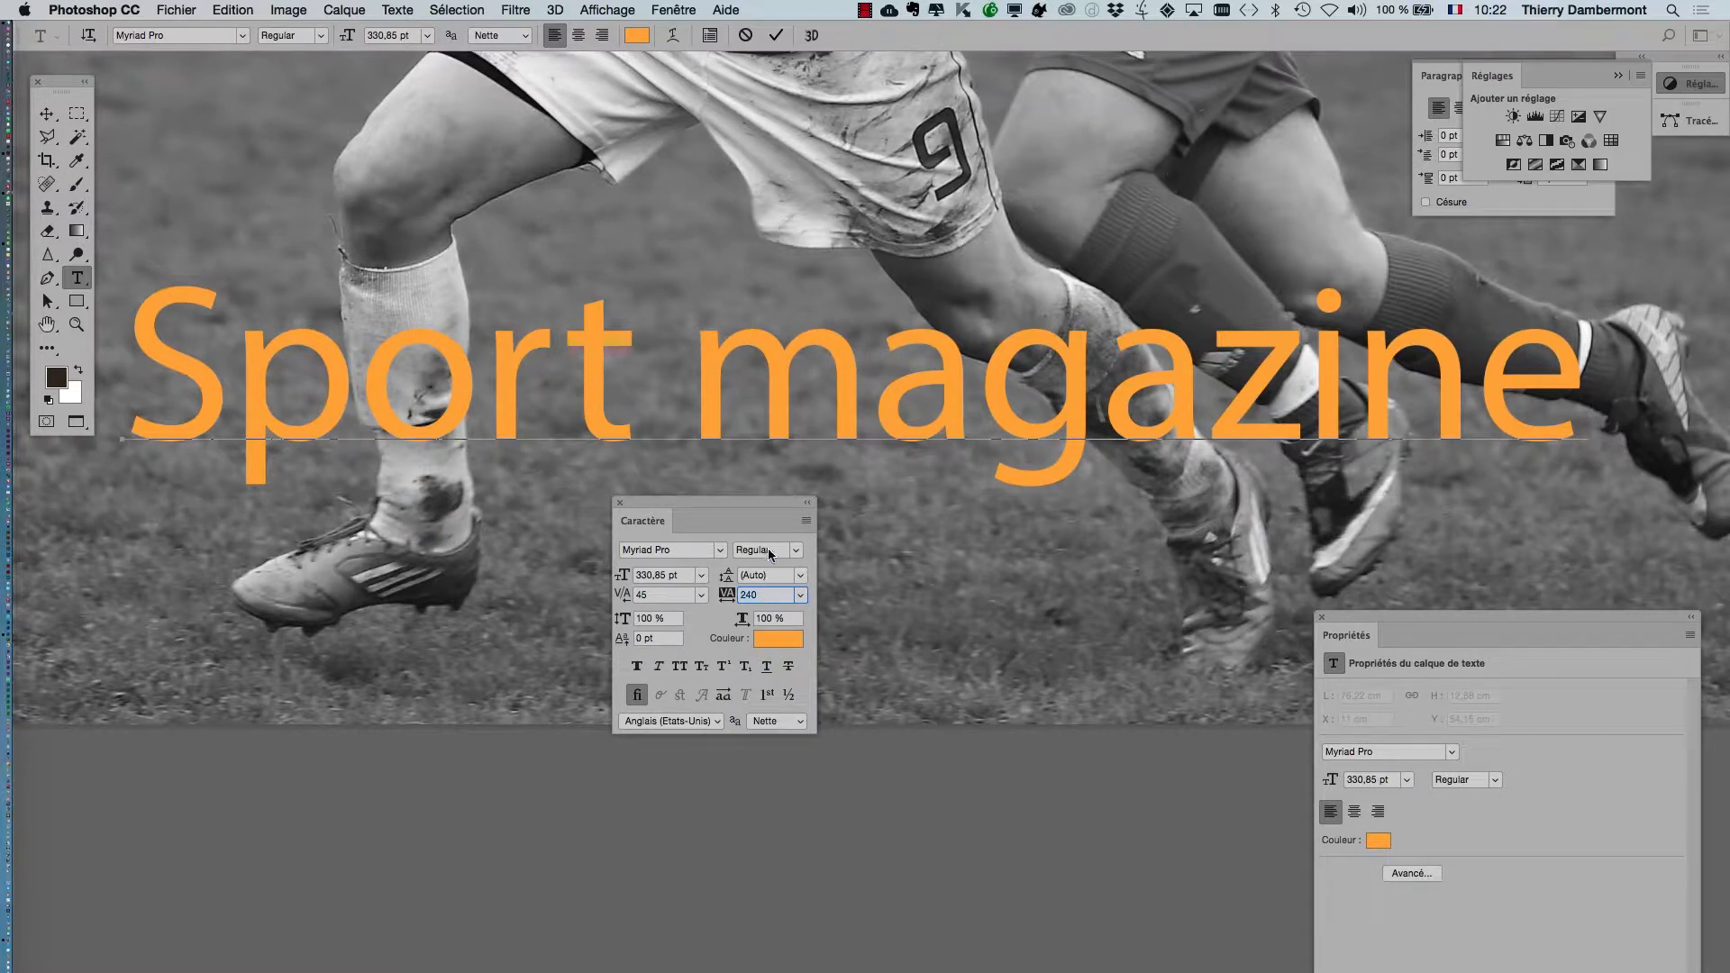
scroll(761, 487, down, 1)
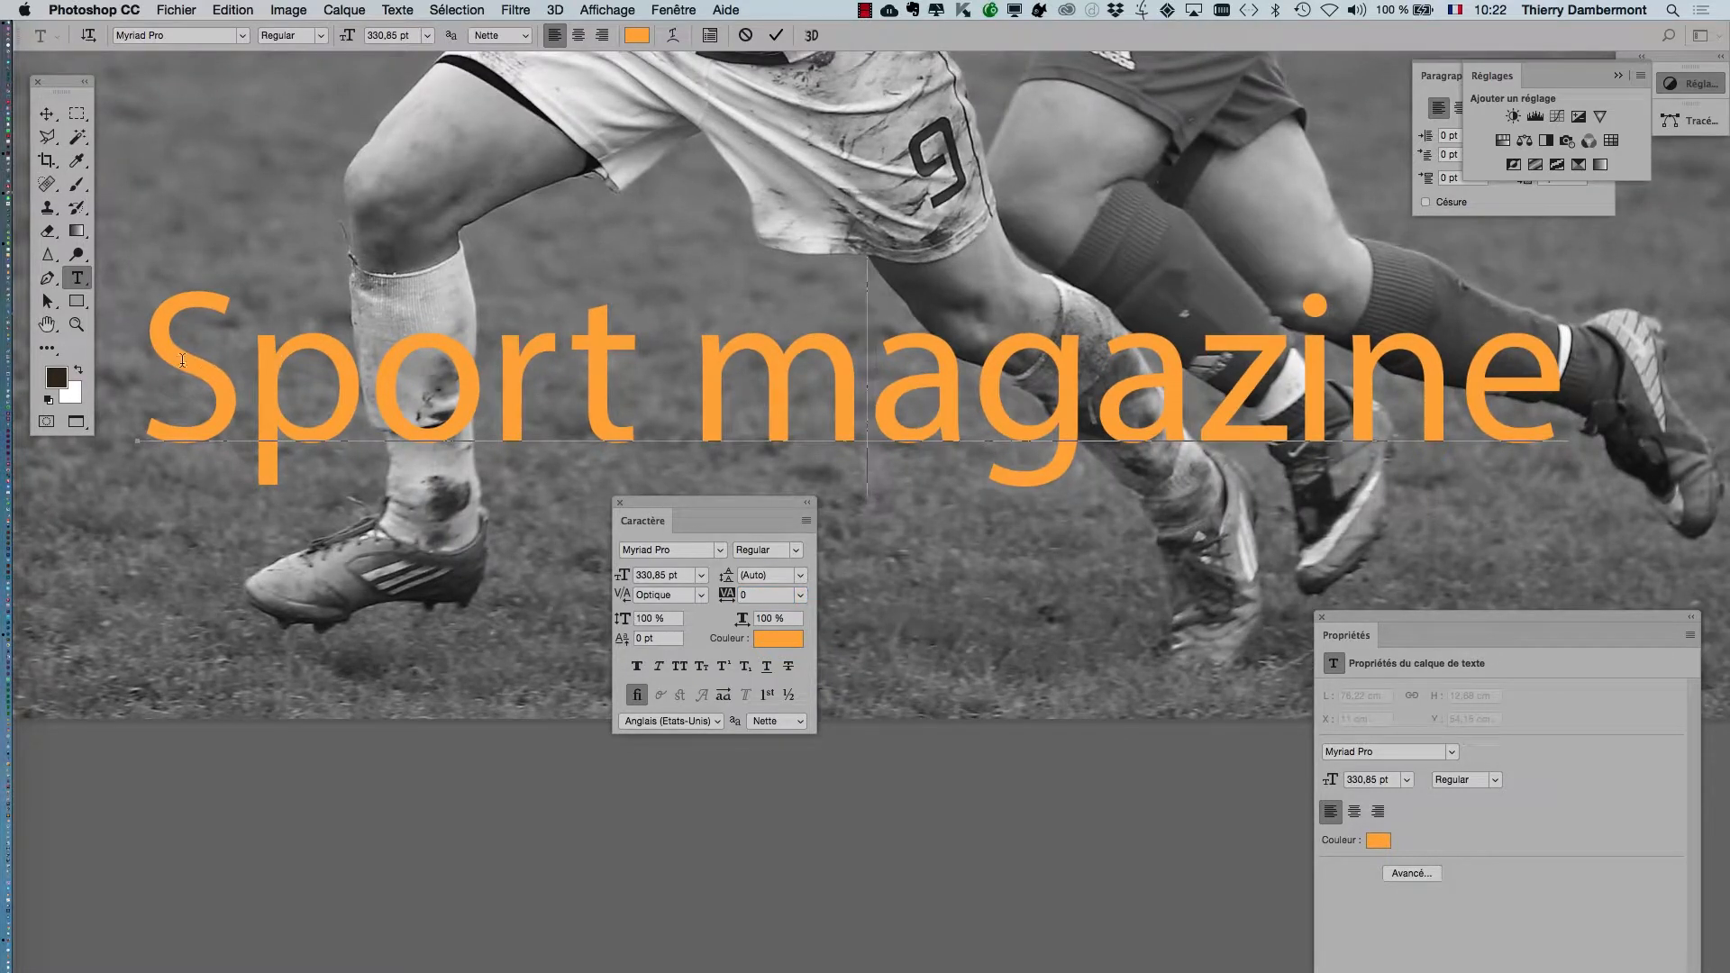
- Leave text editing with the Move tool and set the whole title's tracking to 520, then reduce it to 280
drag(155, 361, 569, 374)
click(47, 114)
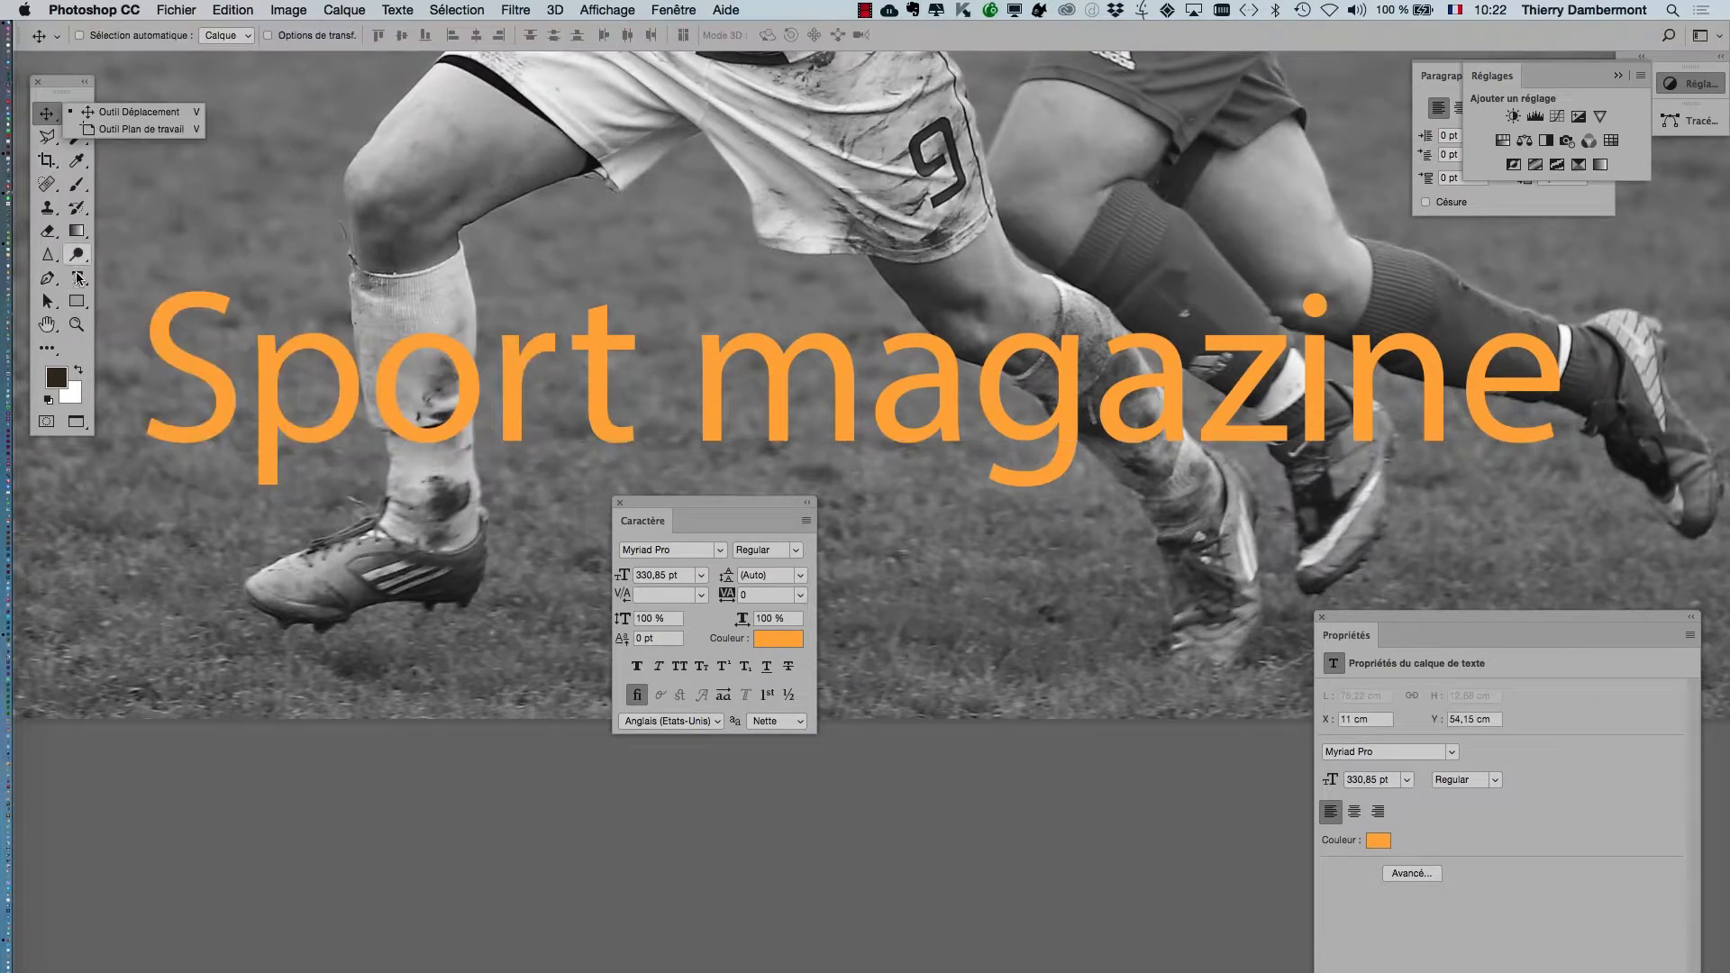
click(764, 595)
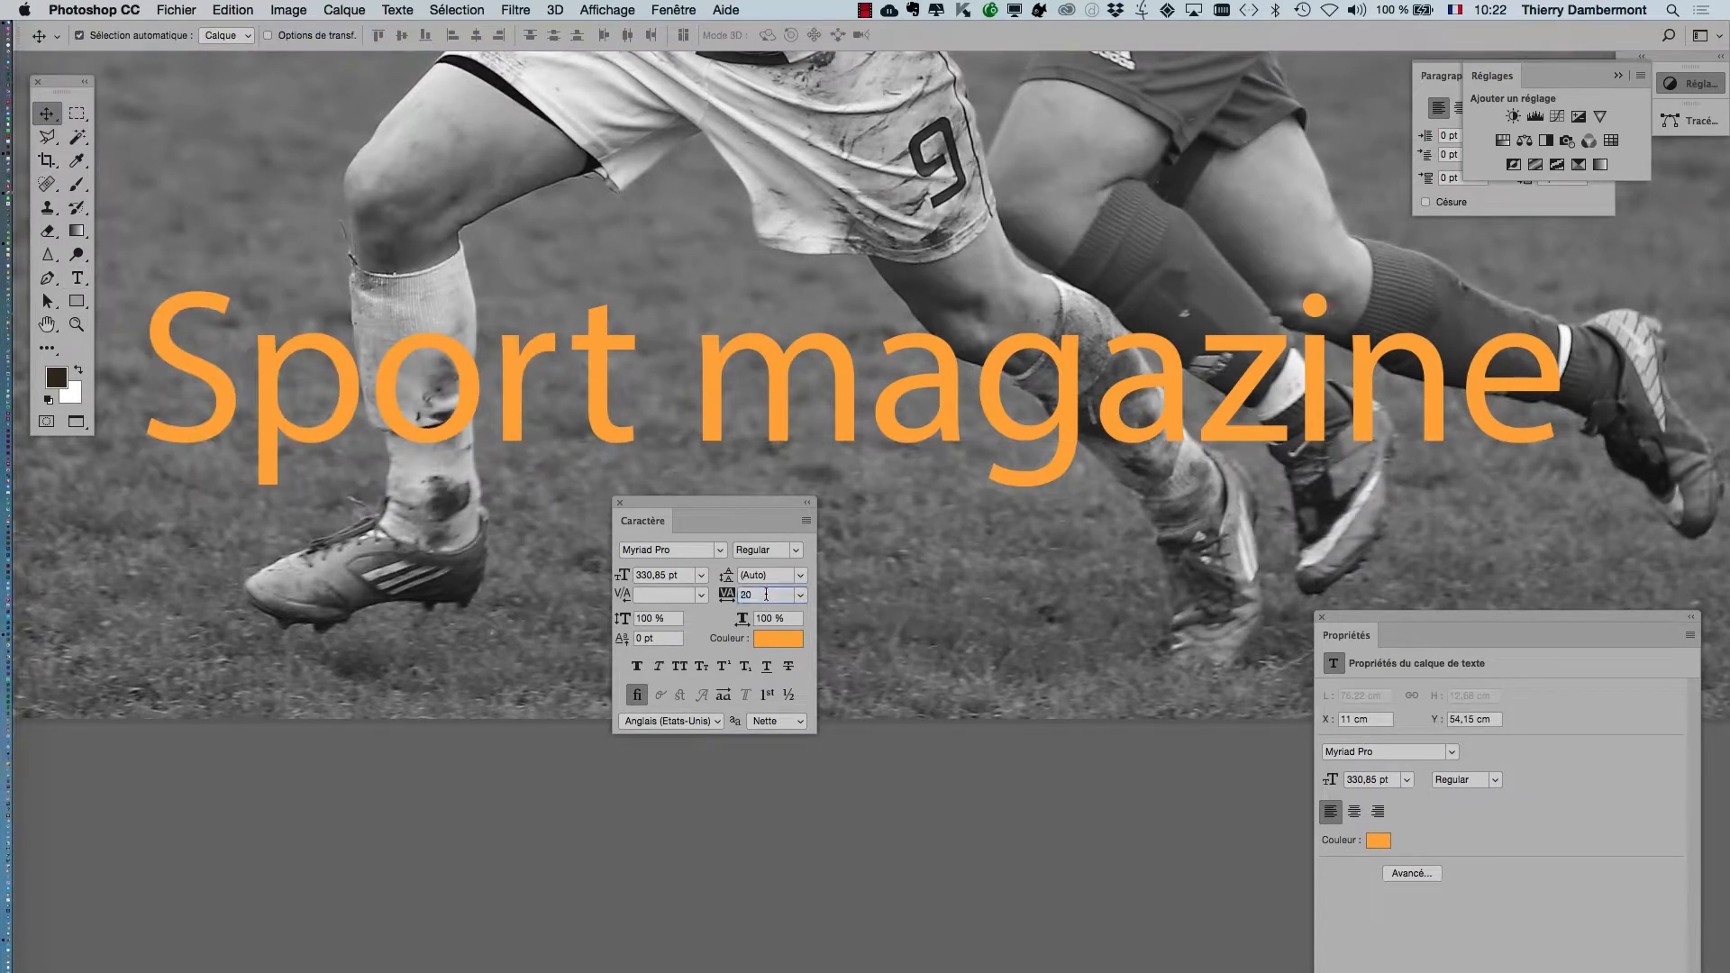
text(520)
key(Return)
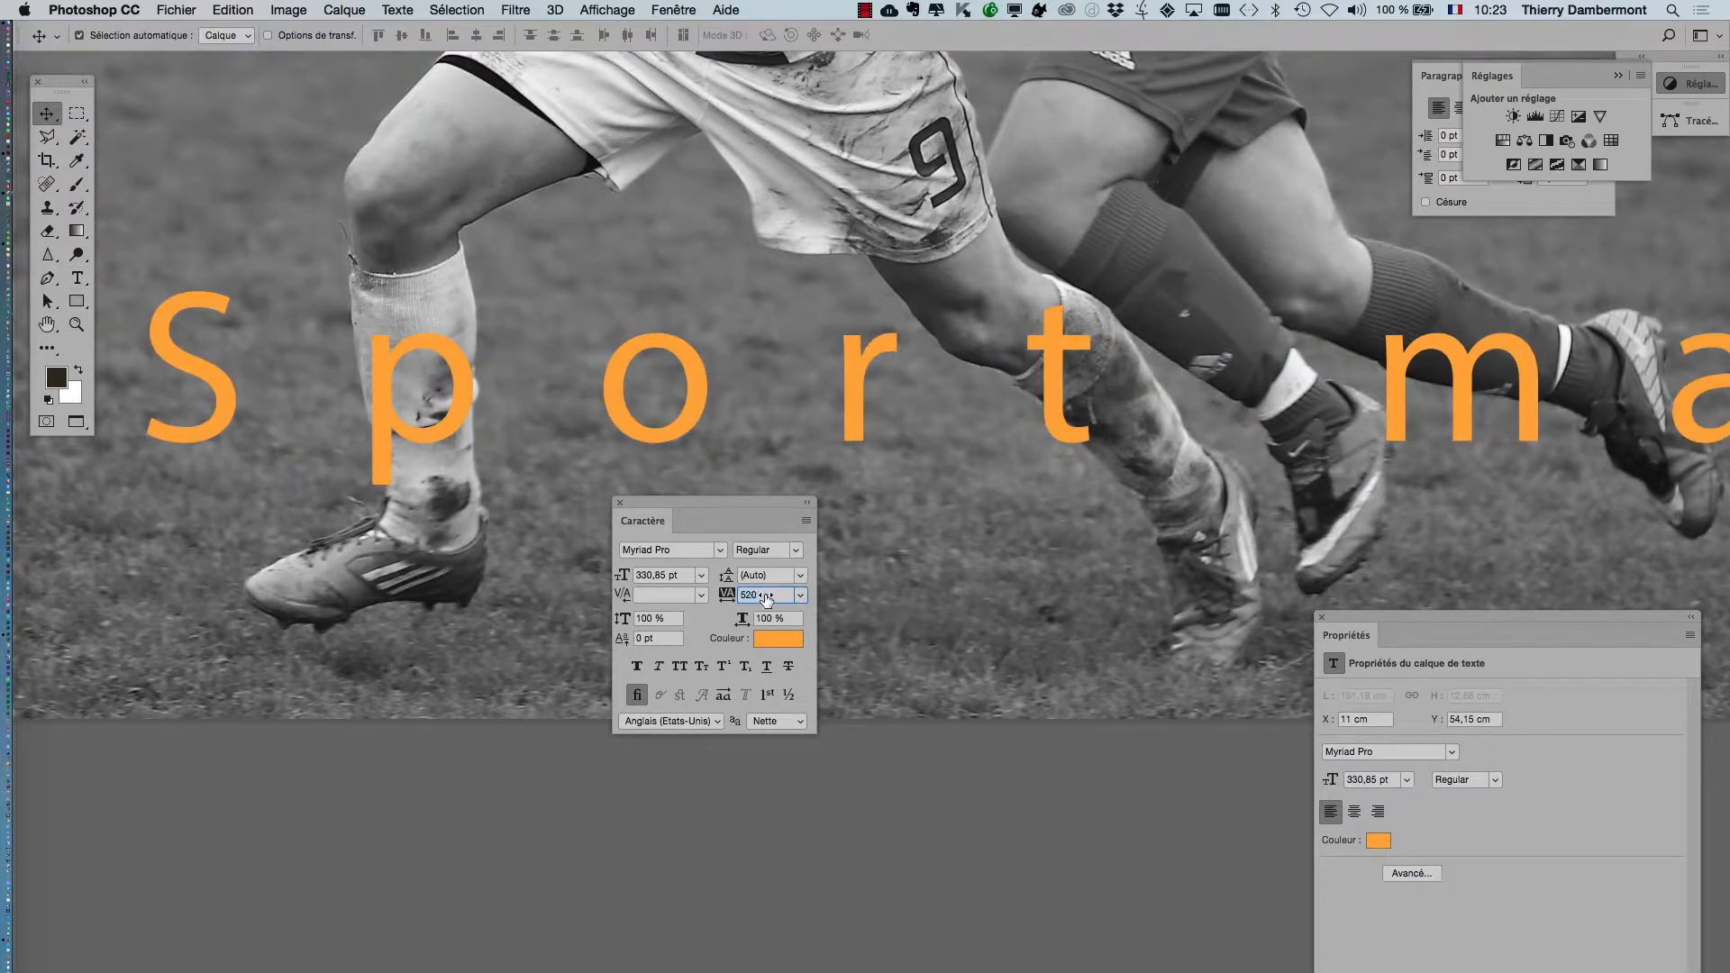
text(280)
key(Return)
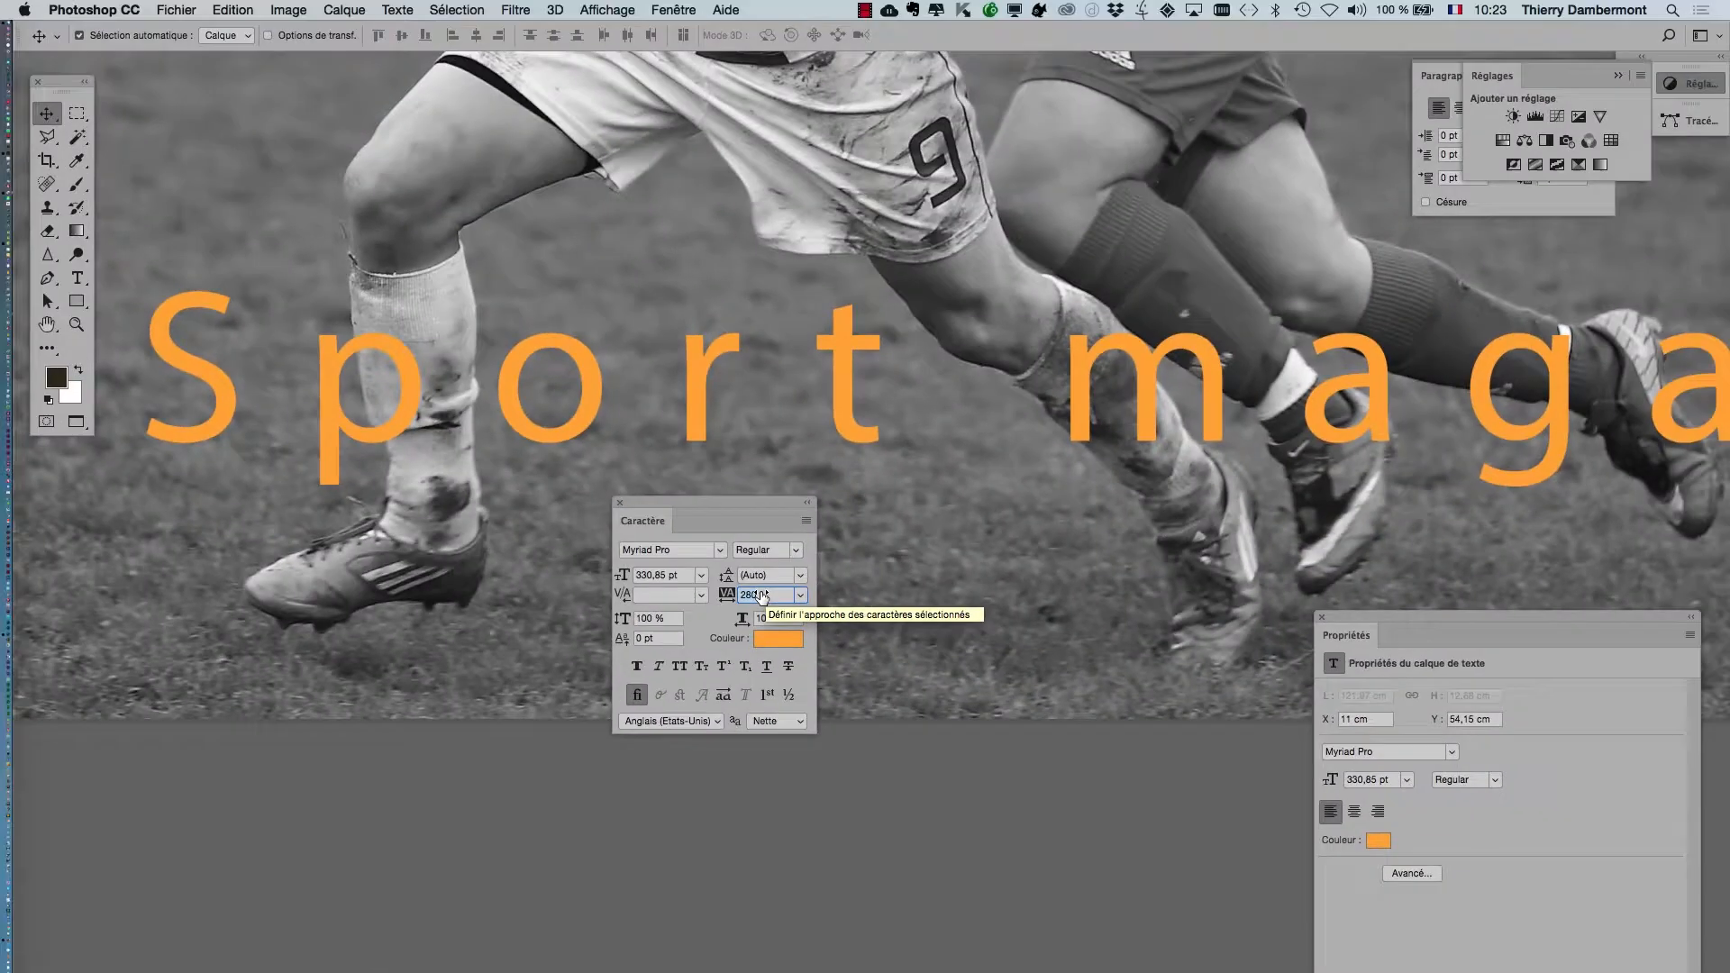
- Bring the full width of the title into view and move the Caractère panel below the photo
scroll(866, 449, down, 5)
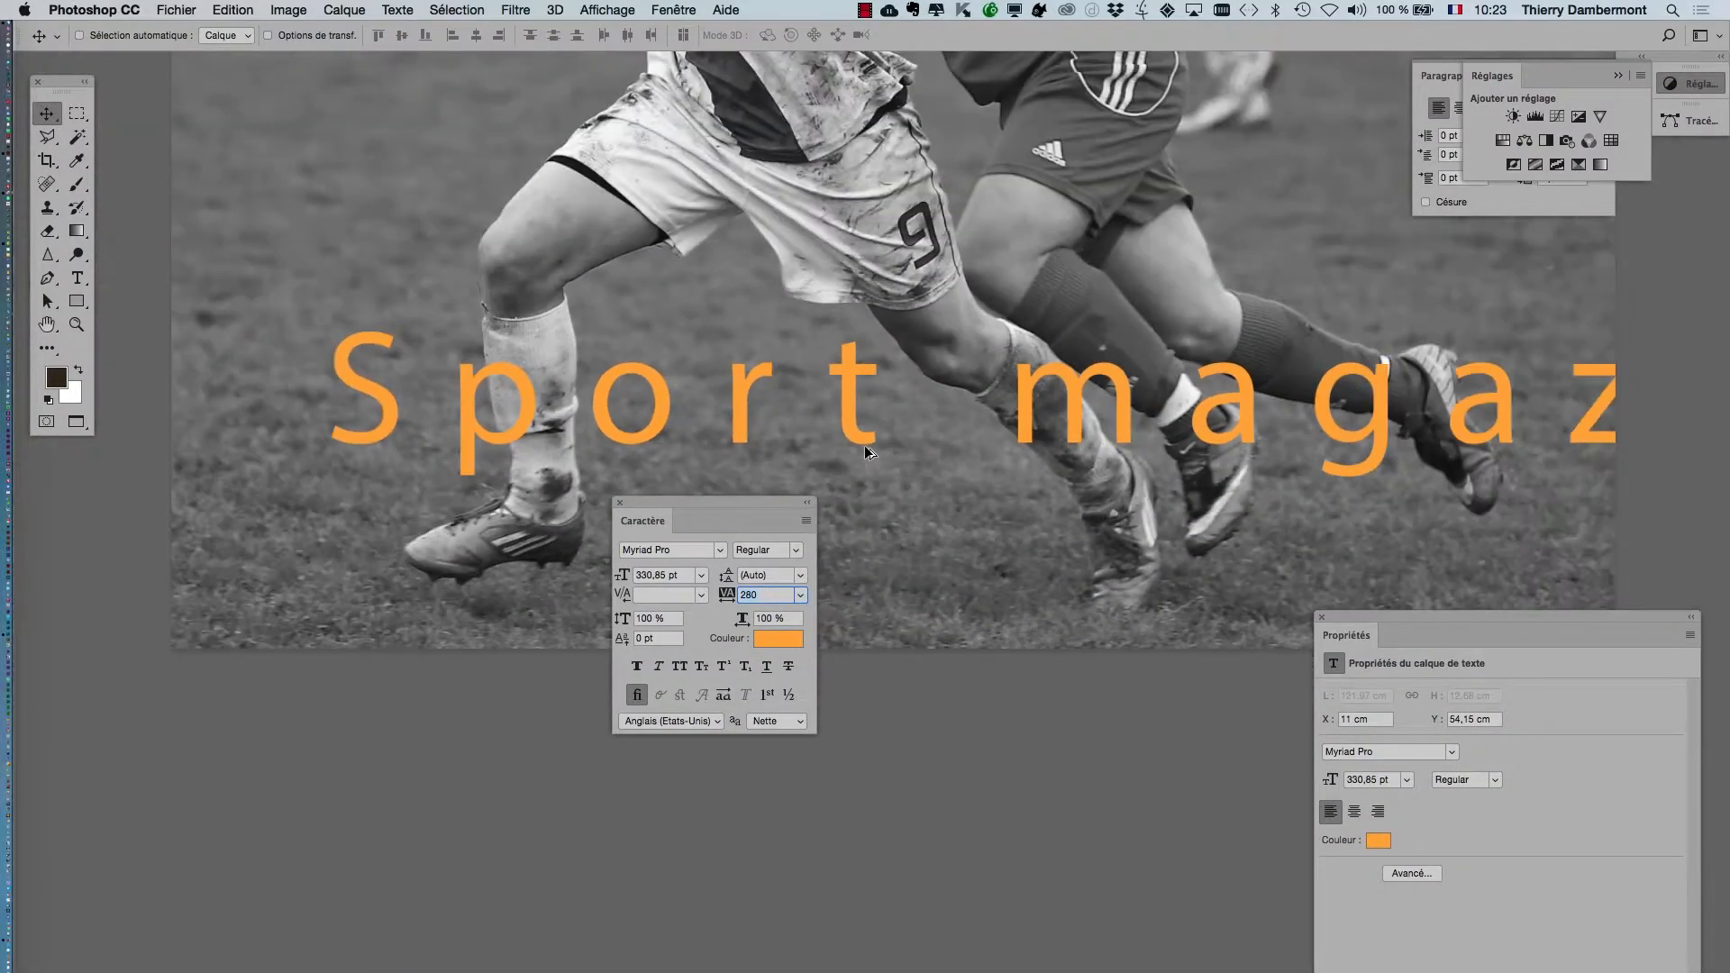
scroll(868, 450, down, 2)
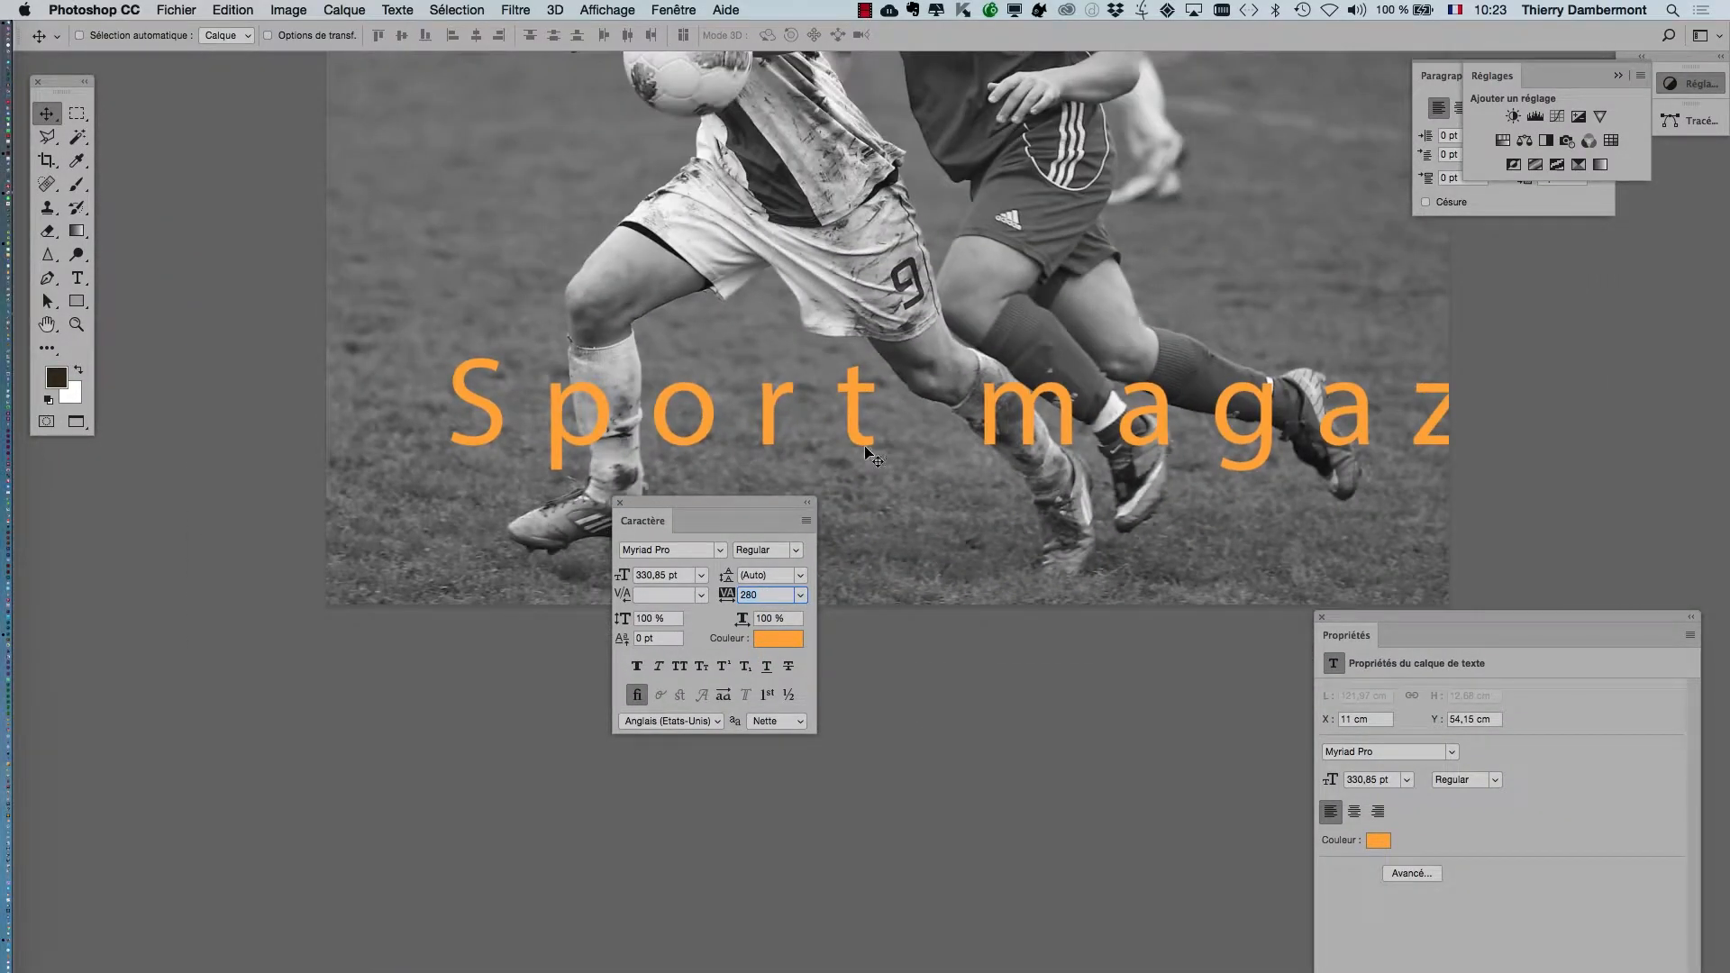
drag(754, 510, 606, 646)
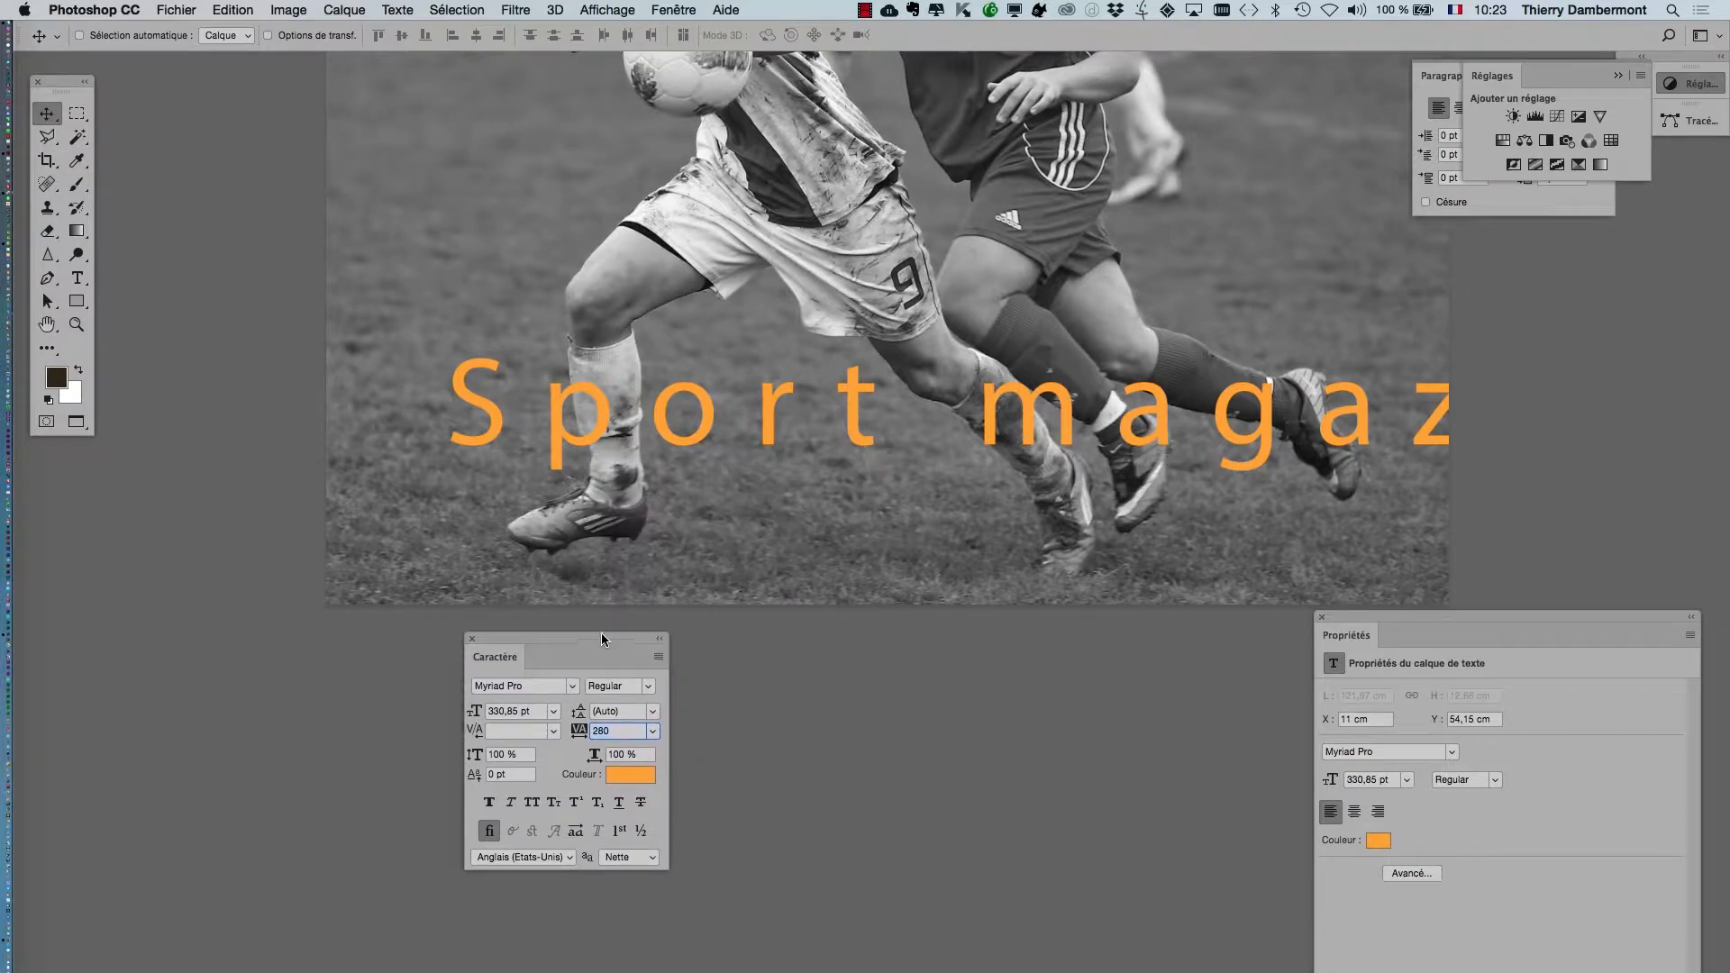
- Scale the title to about 71.5 % with Free Transform so it fits inside the photo, and move it up across the players' legs
key(super+t)
scroll(768, 372, down, 1)
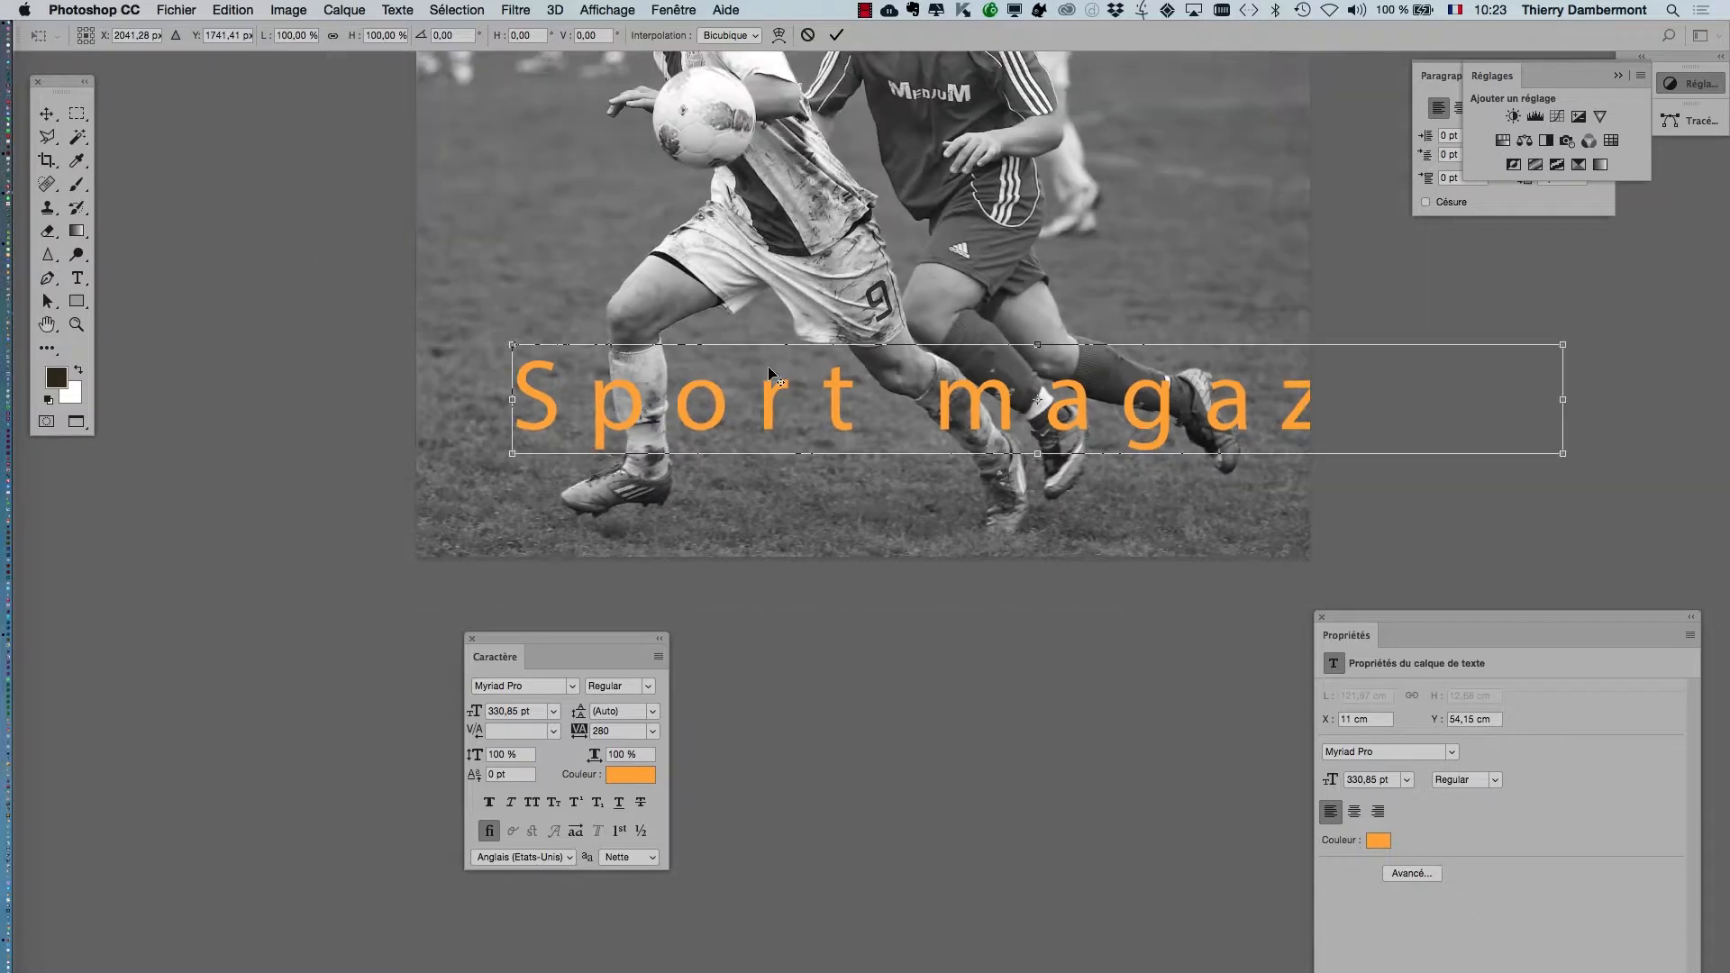
drag(512, 345, 813, 376)
drag(960, 437, 637, 445)
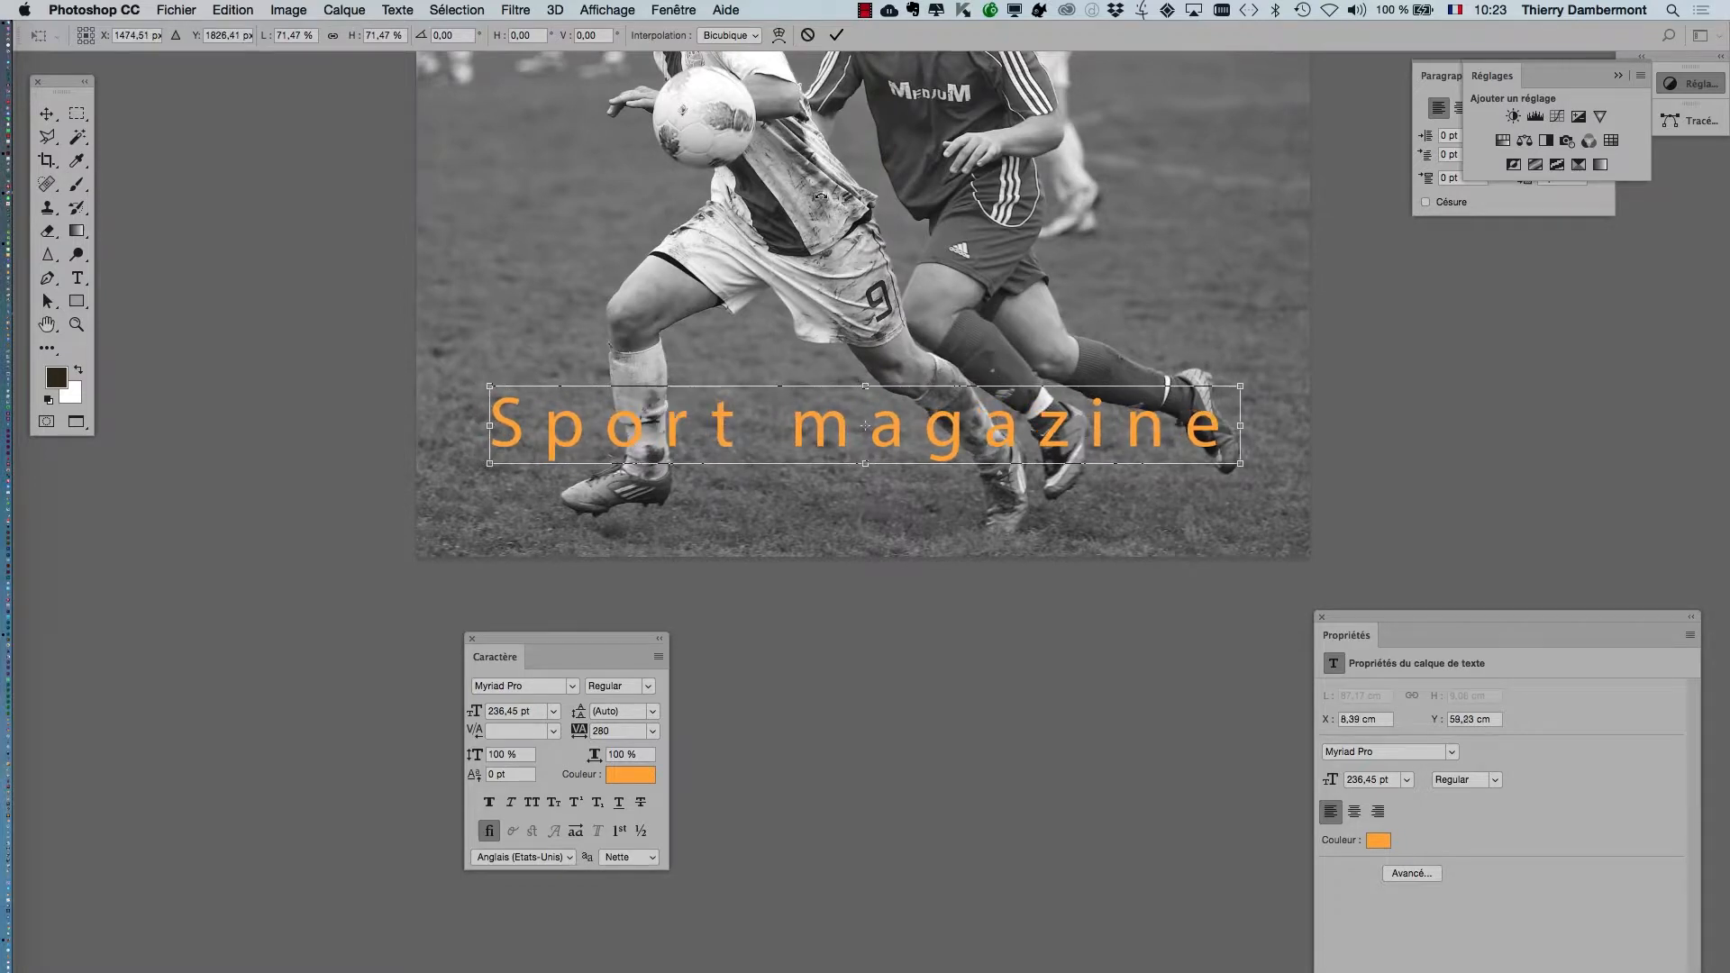
click(852, 35)
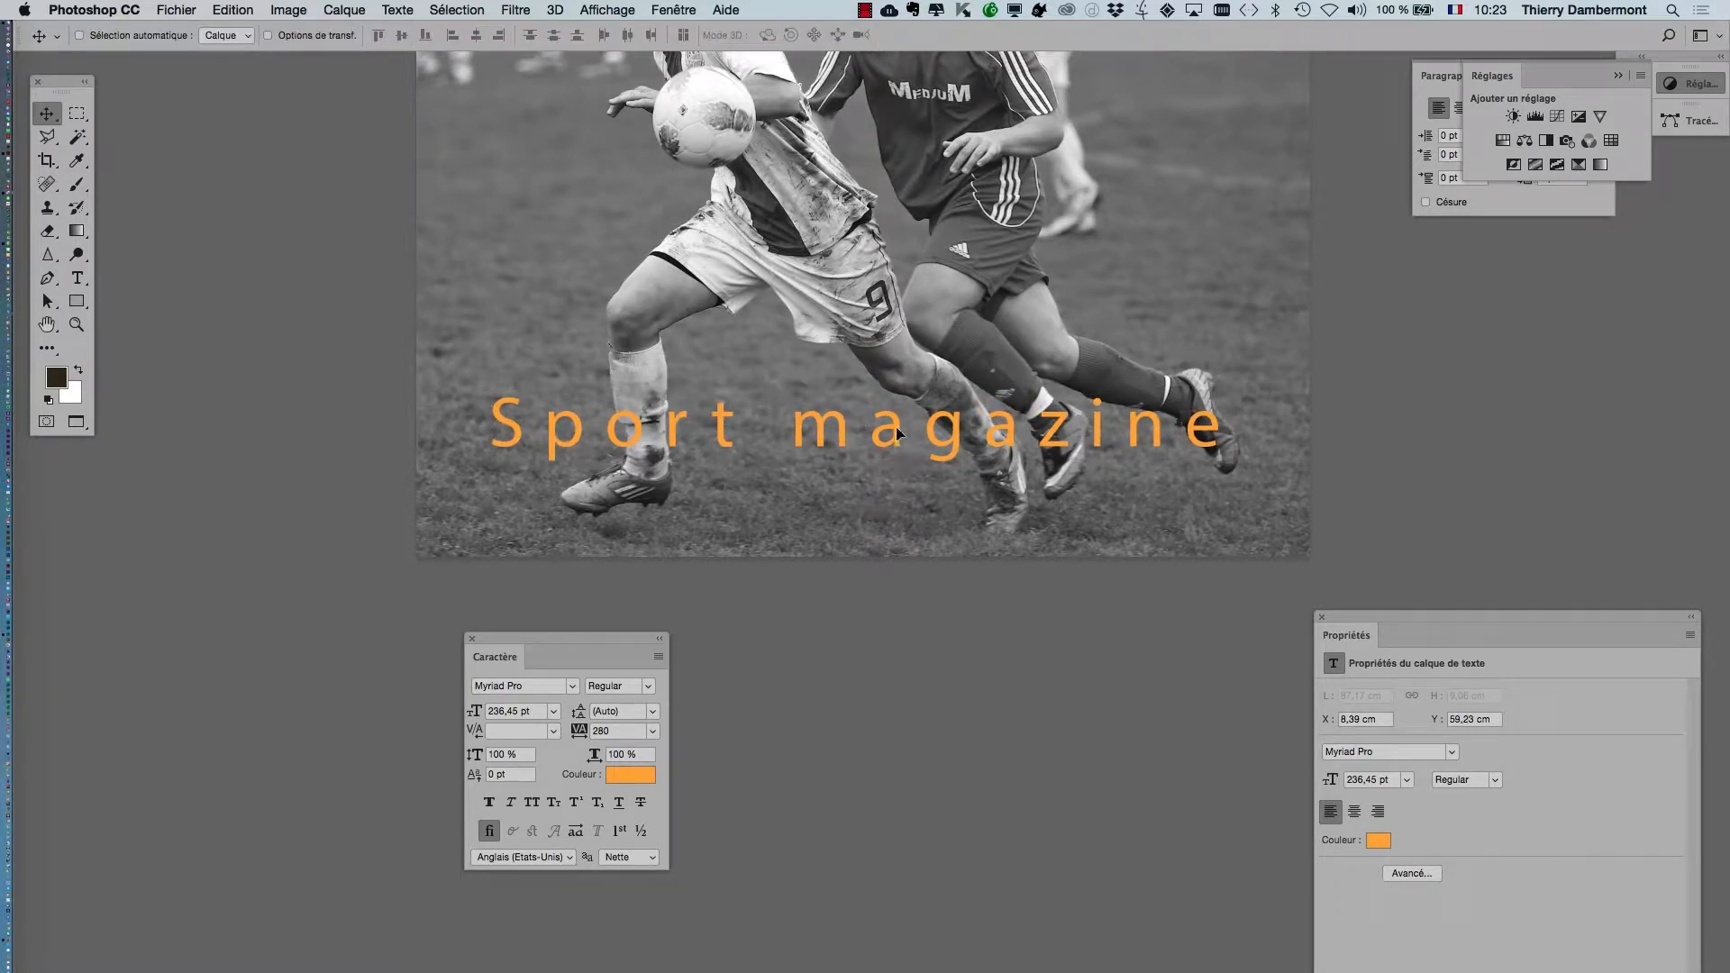
drag(898, 433, 903, 343)
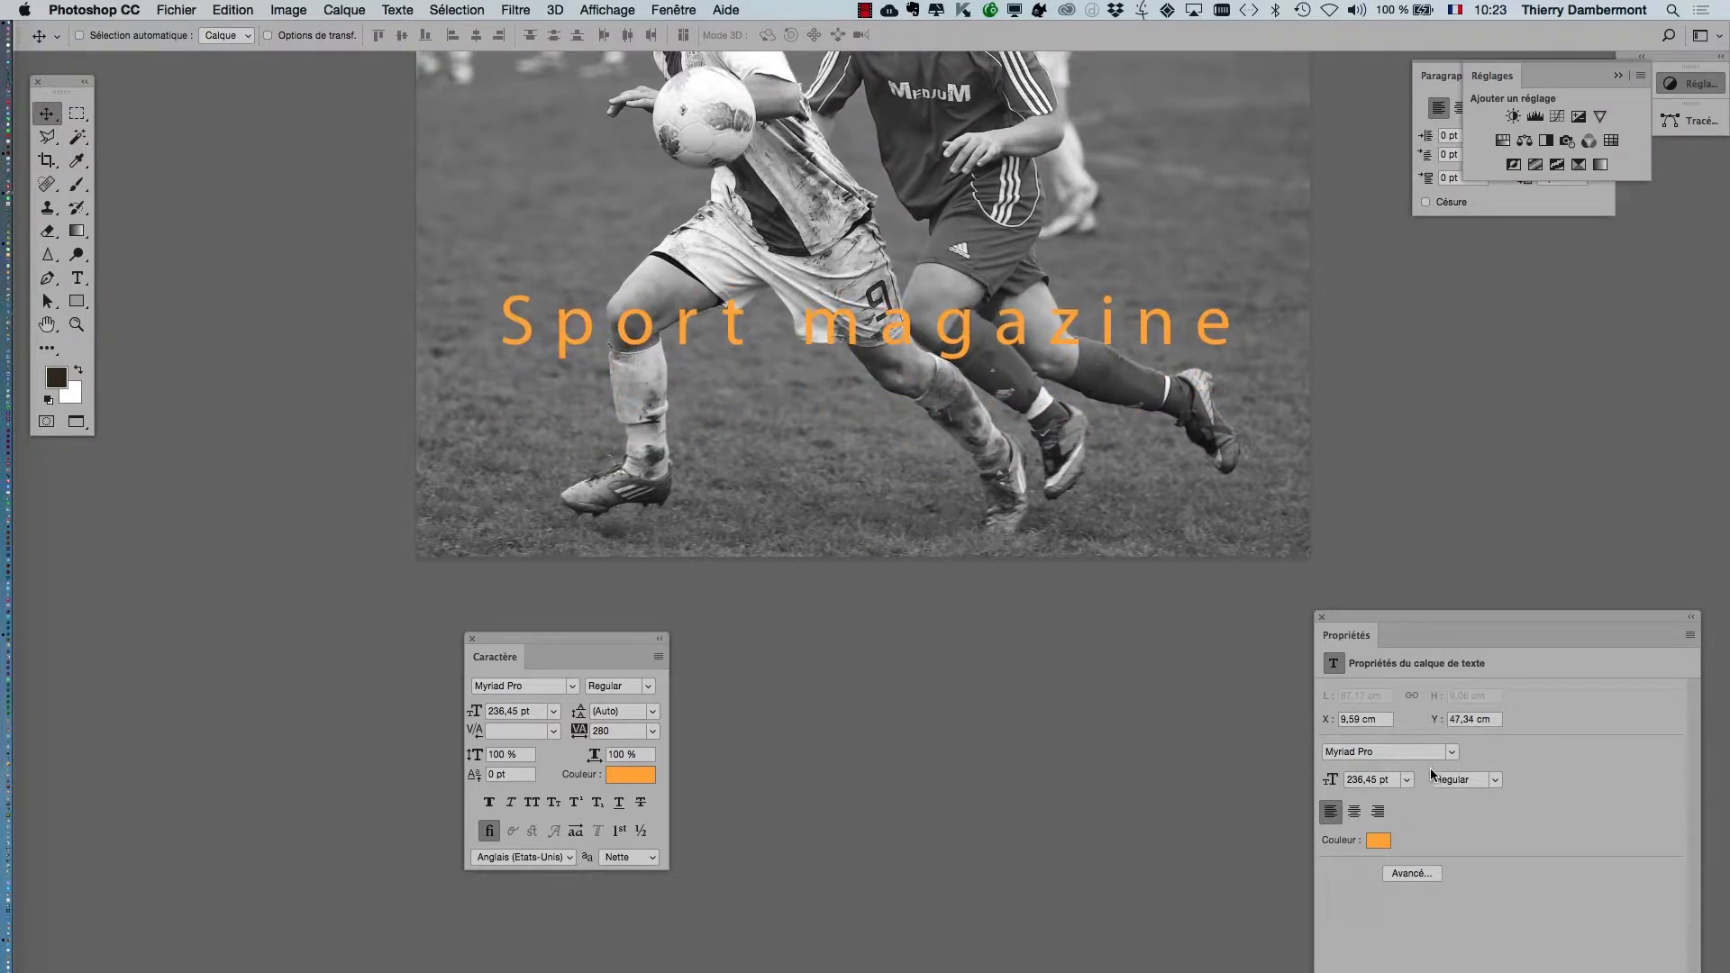
- Move the Propriétés panel up, show the Couches panel with the RVB channels, and close Couches again
drag(1380, 619, 1361, 493)
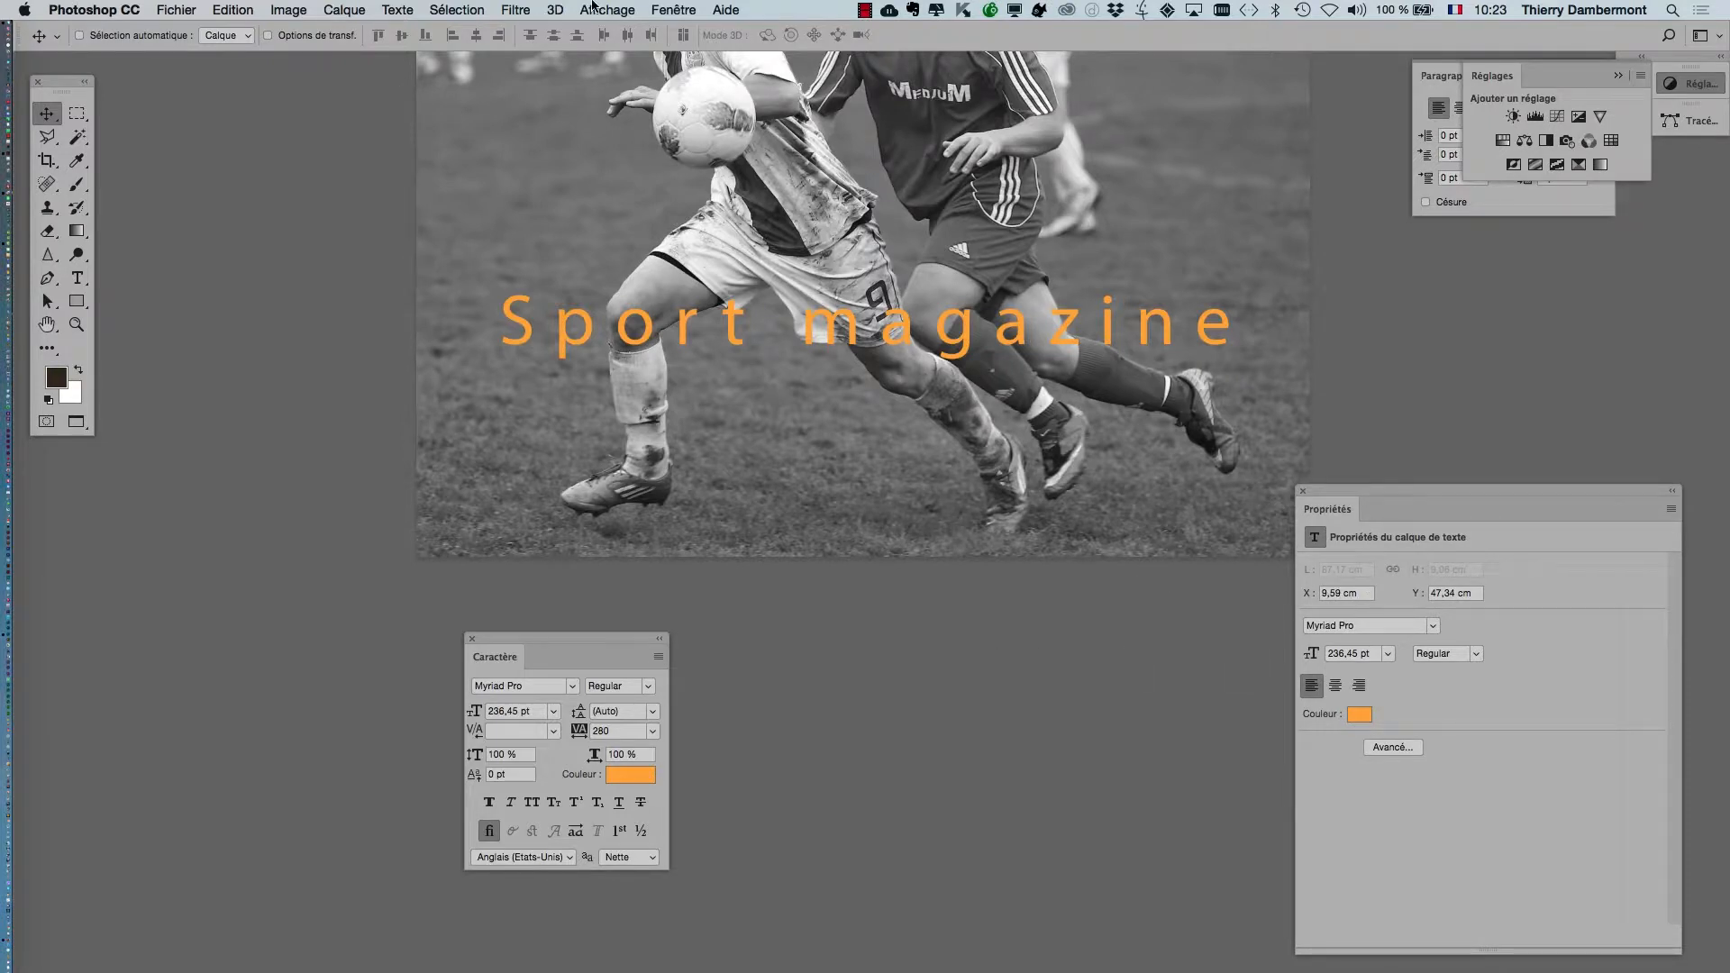
click(663, 9)
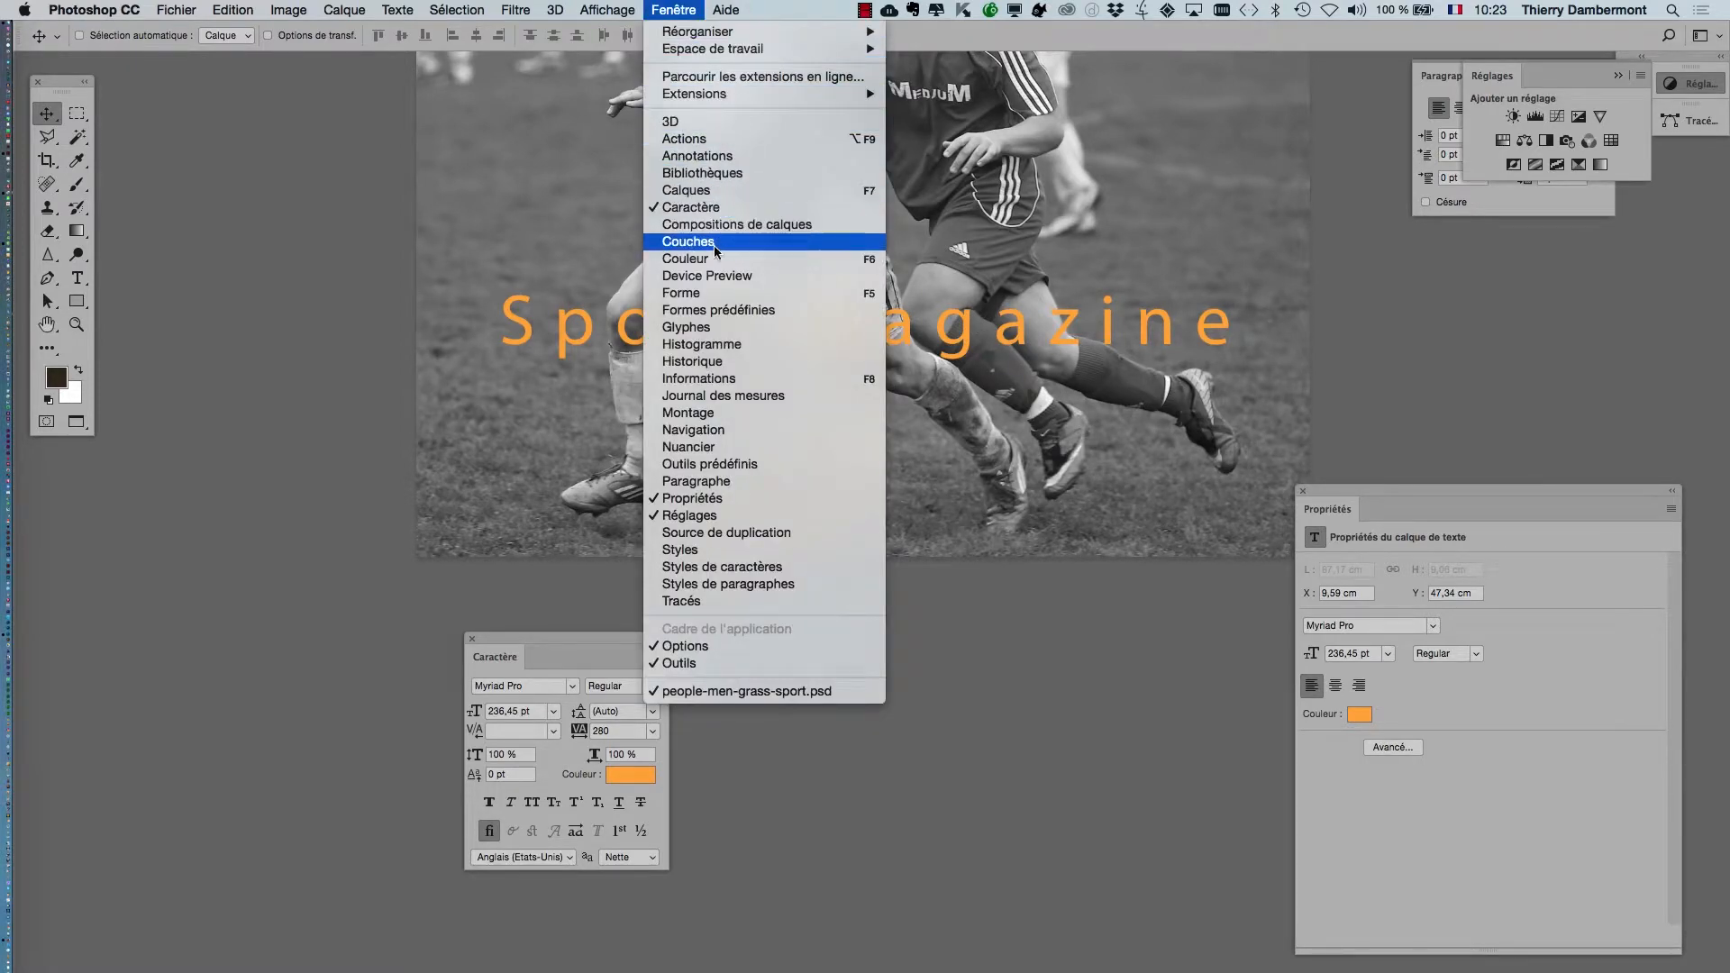
click(690, 242)
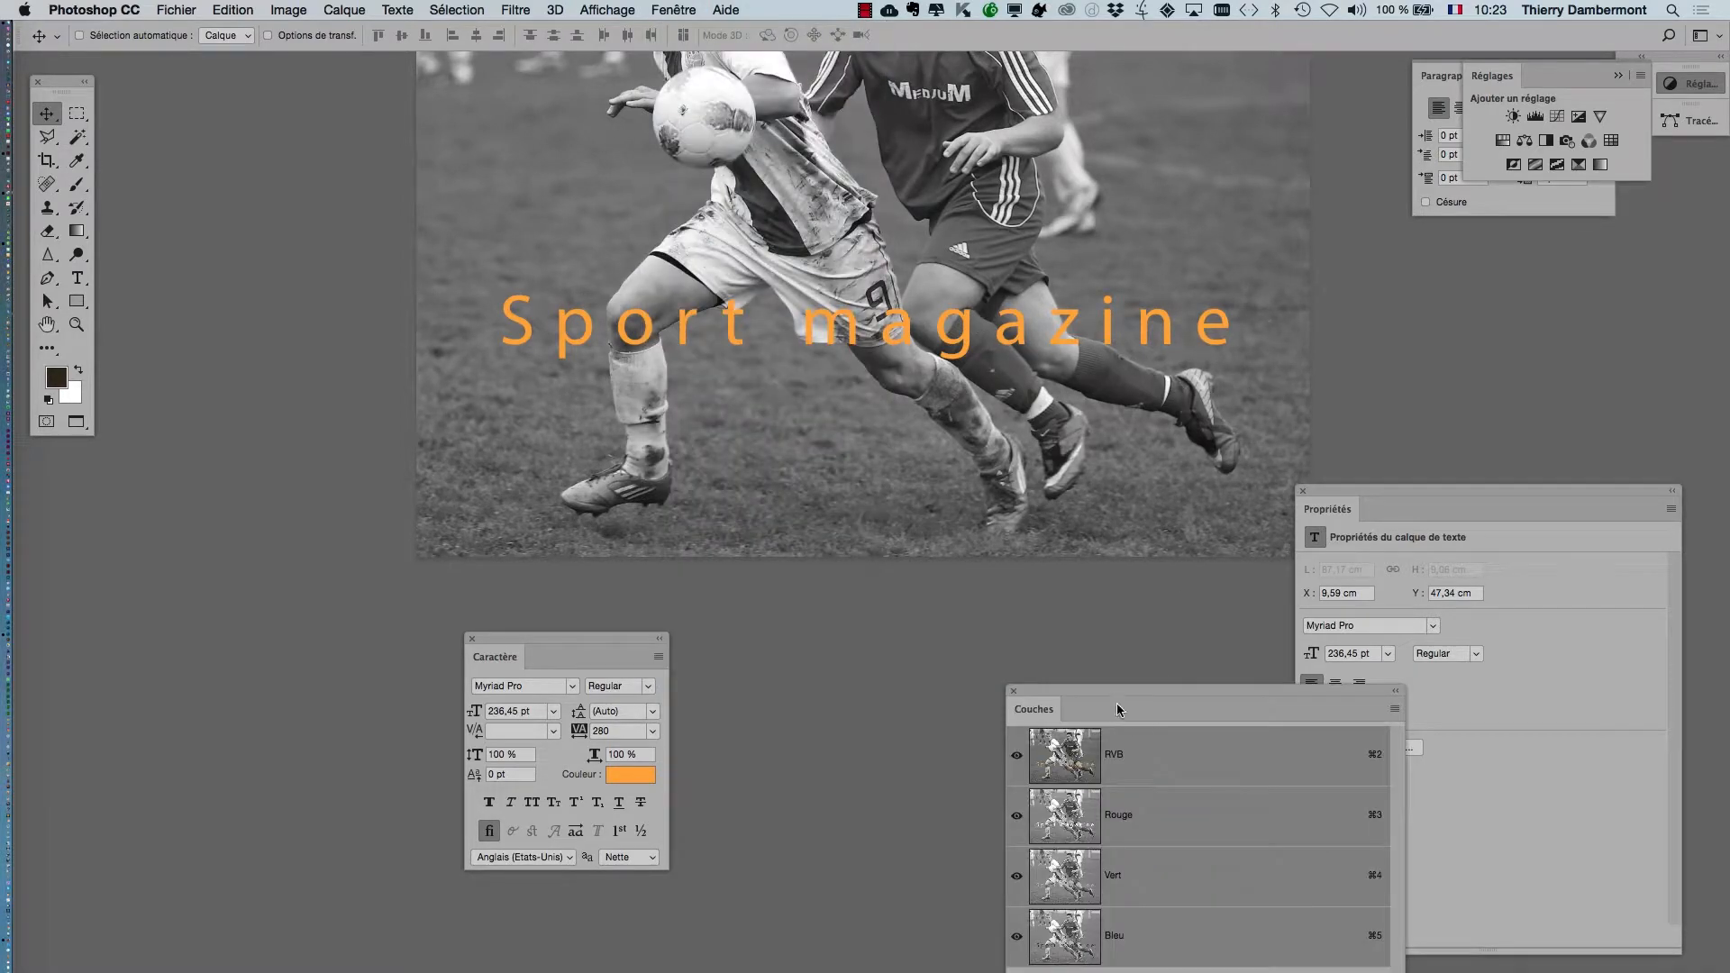
drag(1112, 689, 1098, 389)
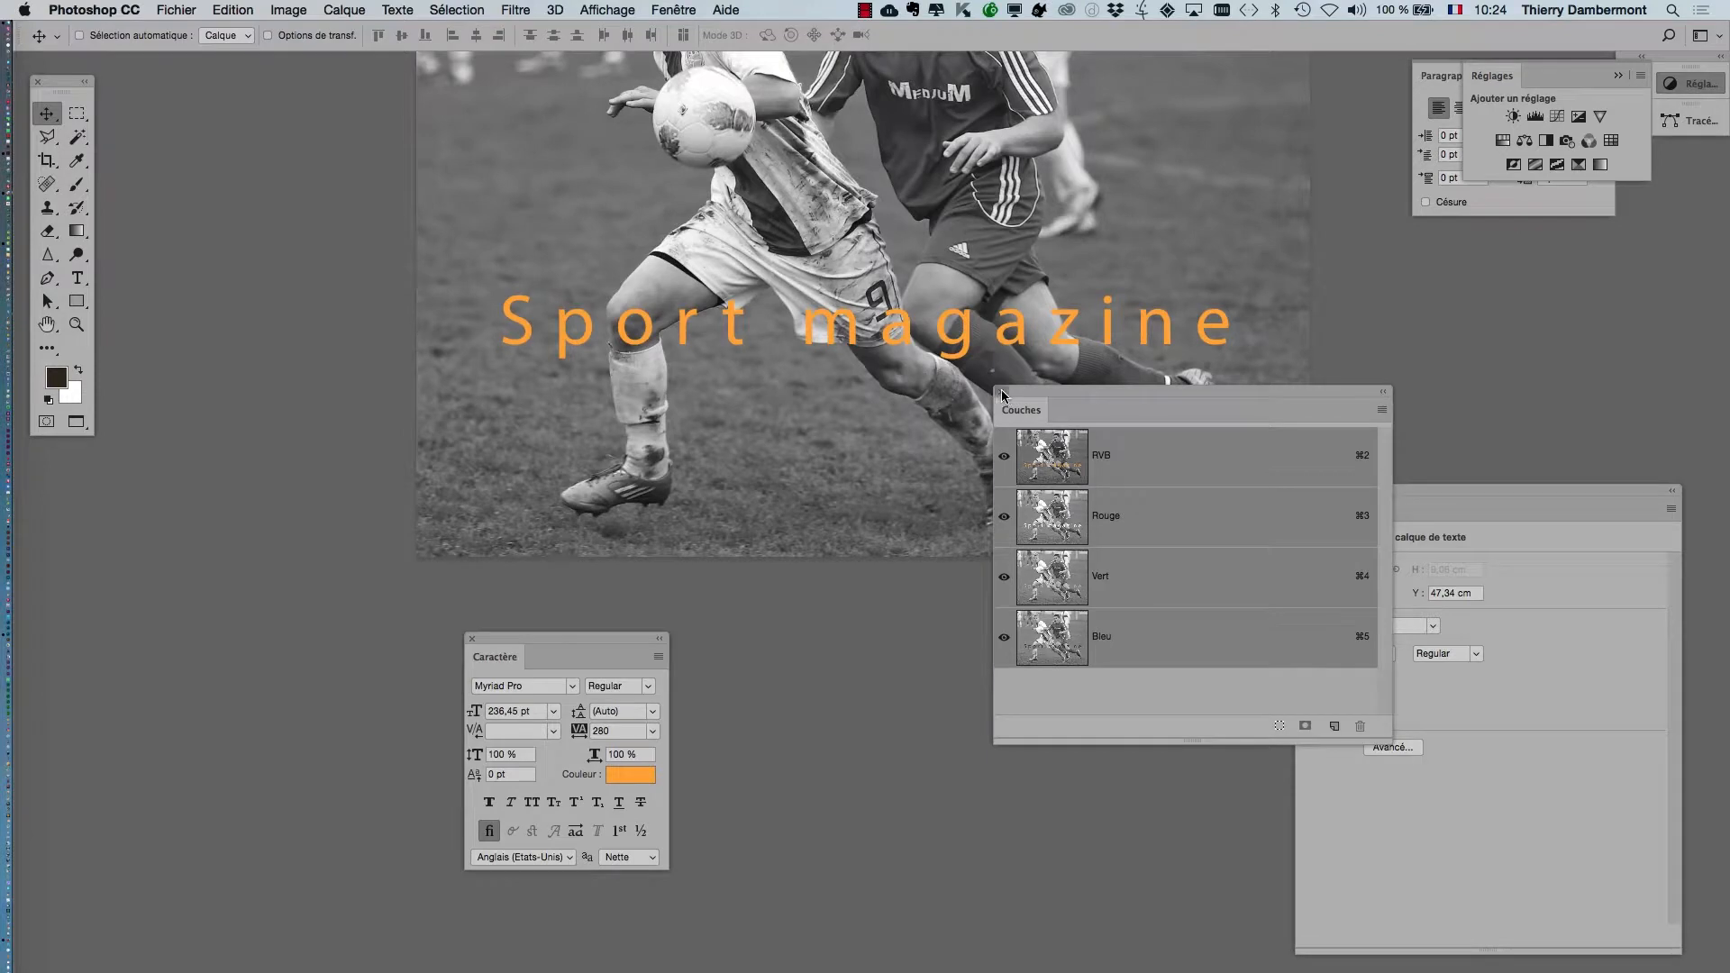
click(1001, 393)
- Open the Calques panel beside the Caractère panel and toggle the visibility of the "Sport magazine" text layer off and on
click(674, 10)
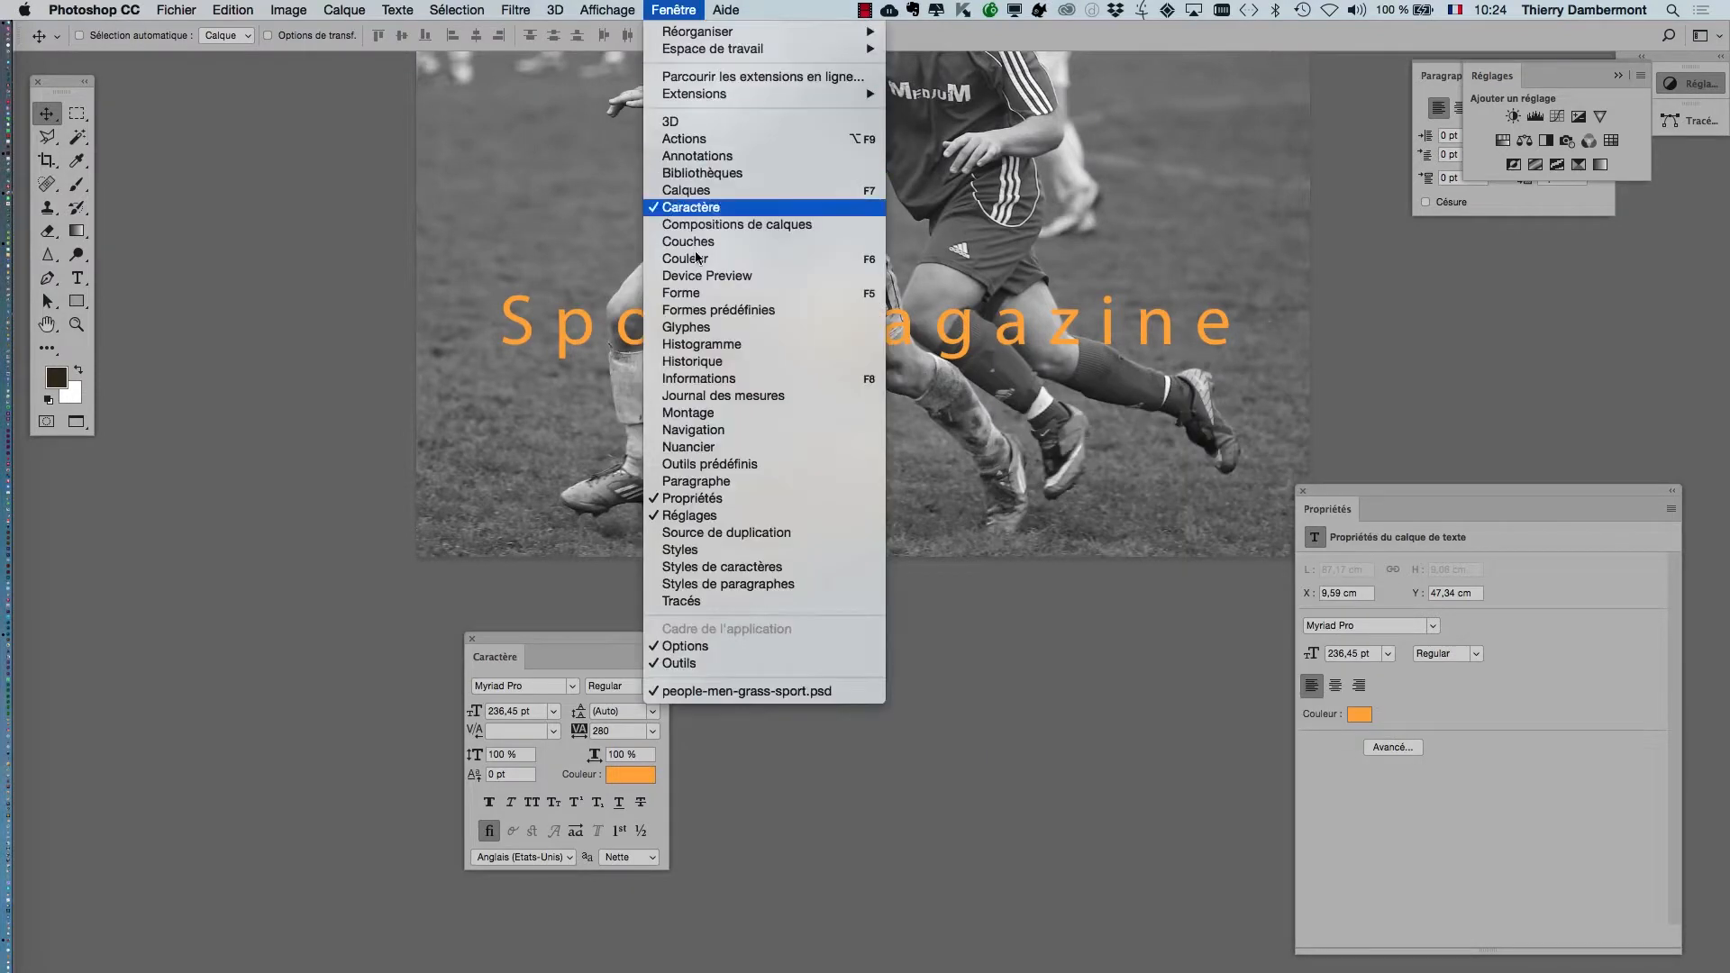
click(708, 191)
drag(818, 821, 1202, 448)
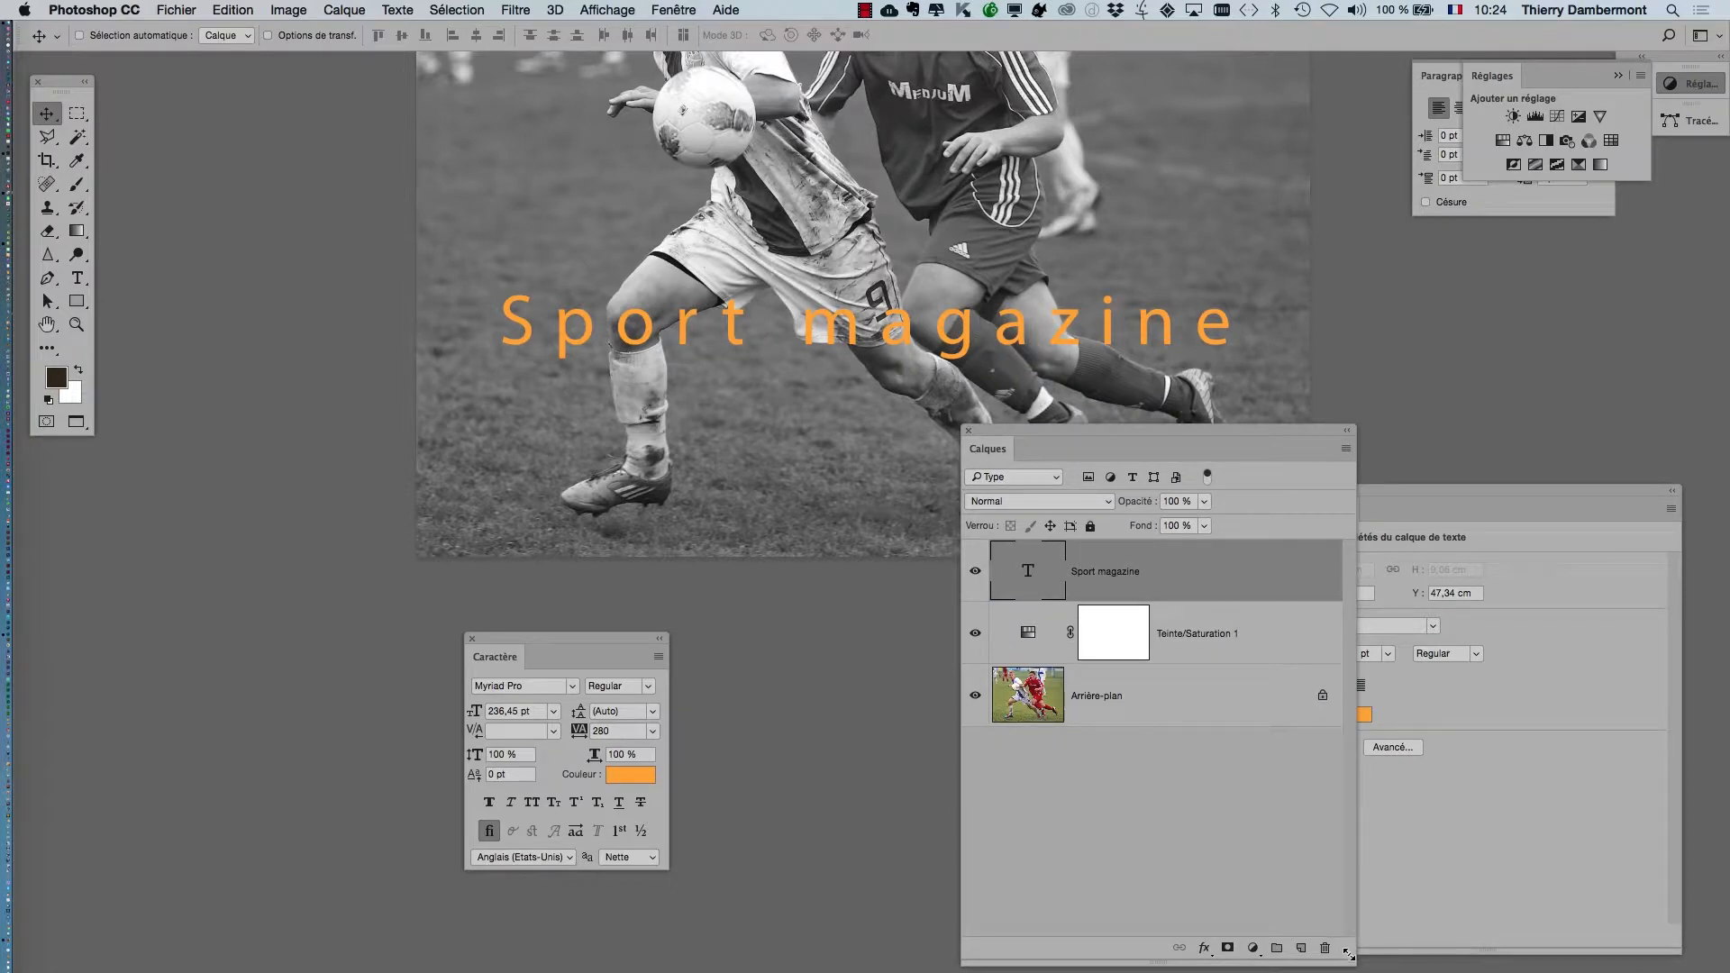
drag(1349, 955, 1349, 948)
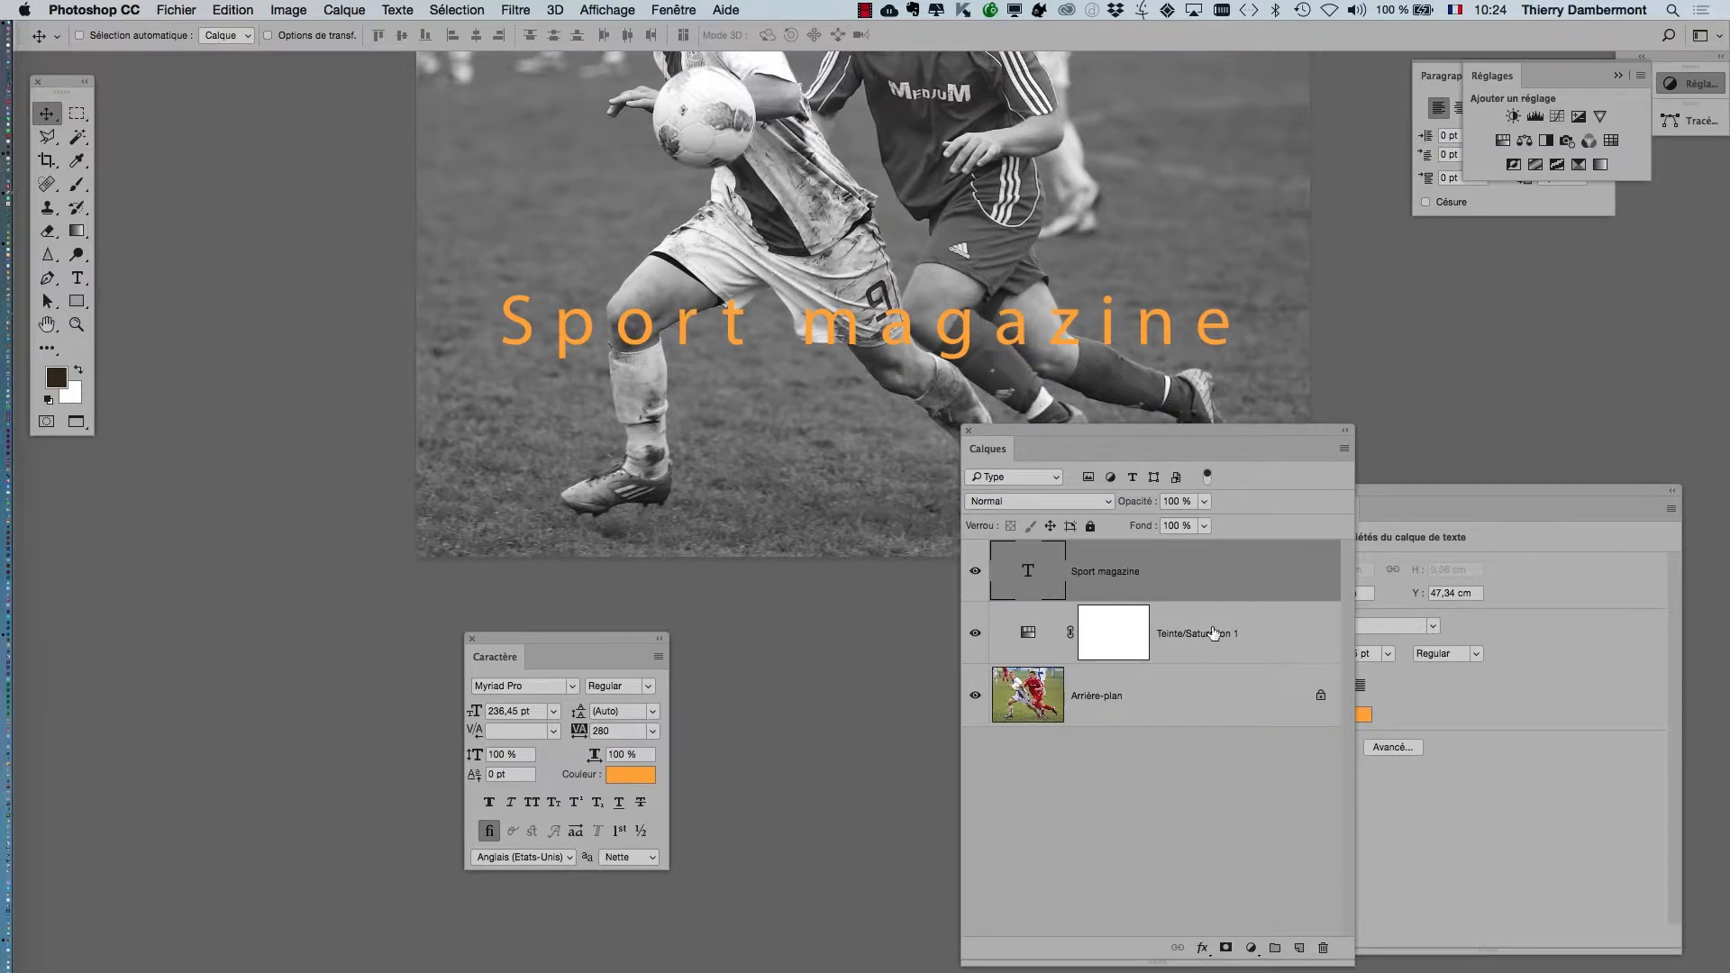
drag(1149, 440, 992, 438)
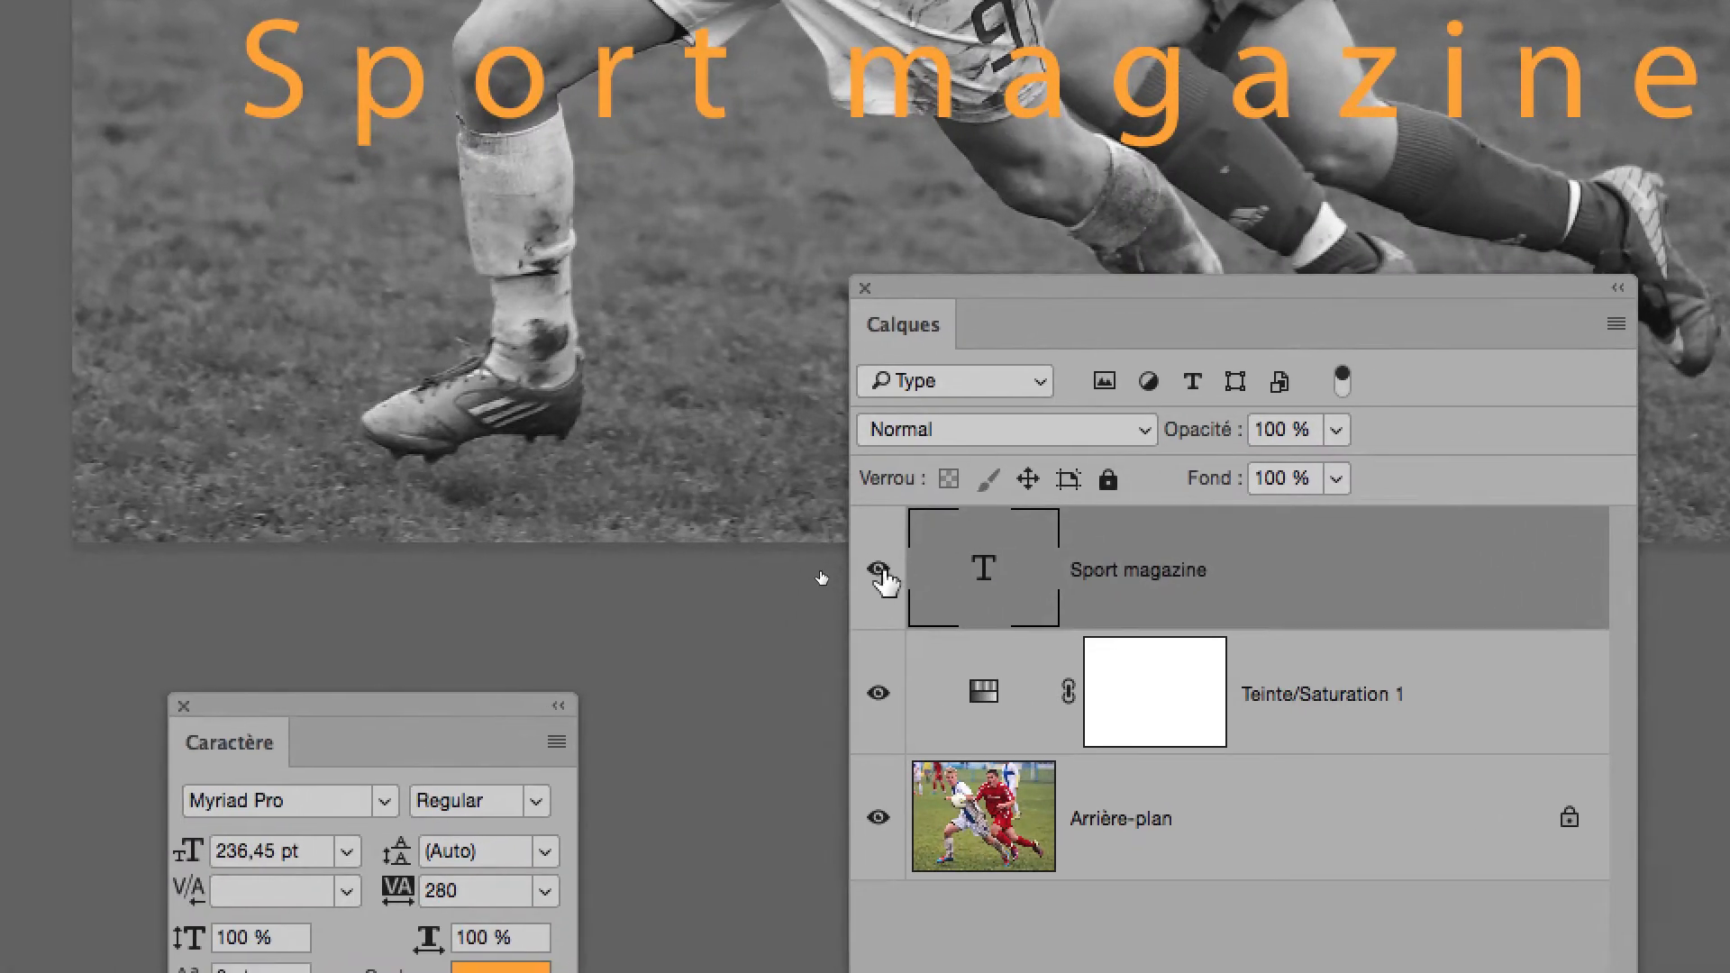
click(617, 573)
click(881, 569)
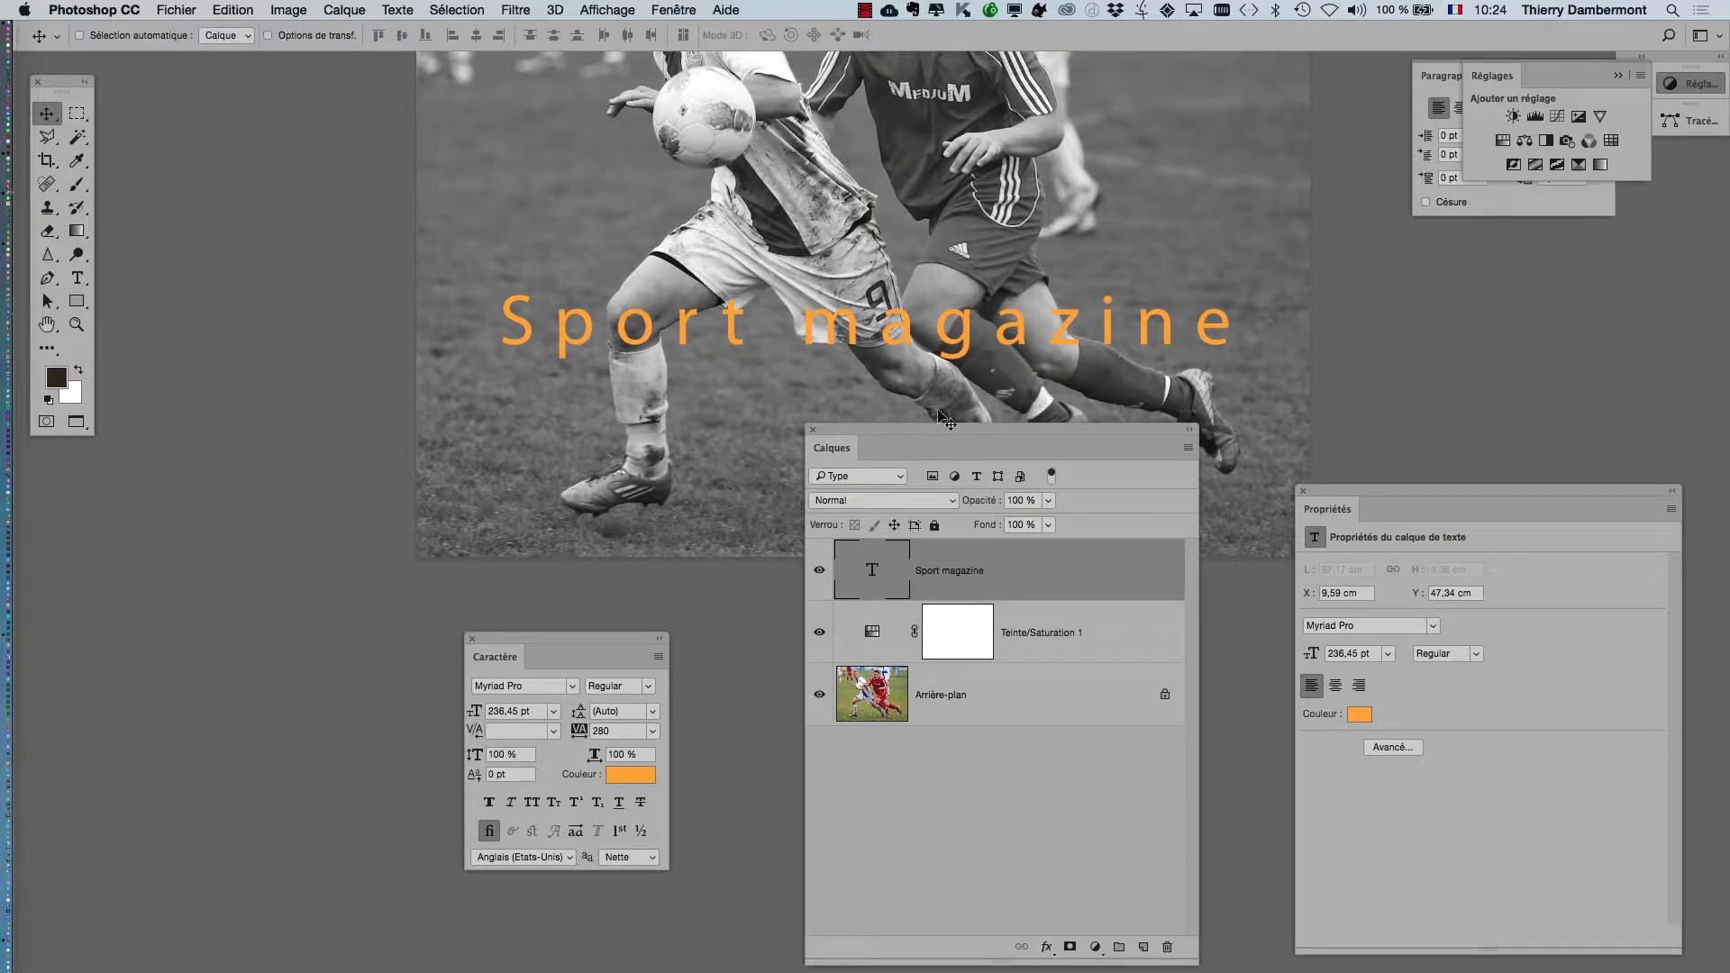
- Clear the view of the title by closing the Propriétés panel and placing the Calques and Caractère panels side by side
drag(917, 433, 192, 477)
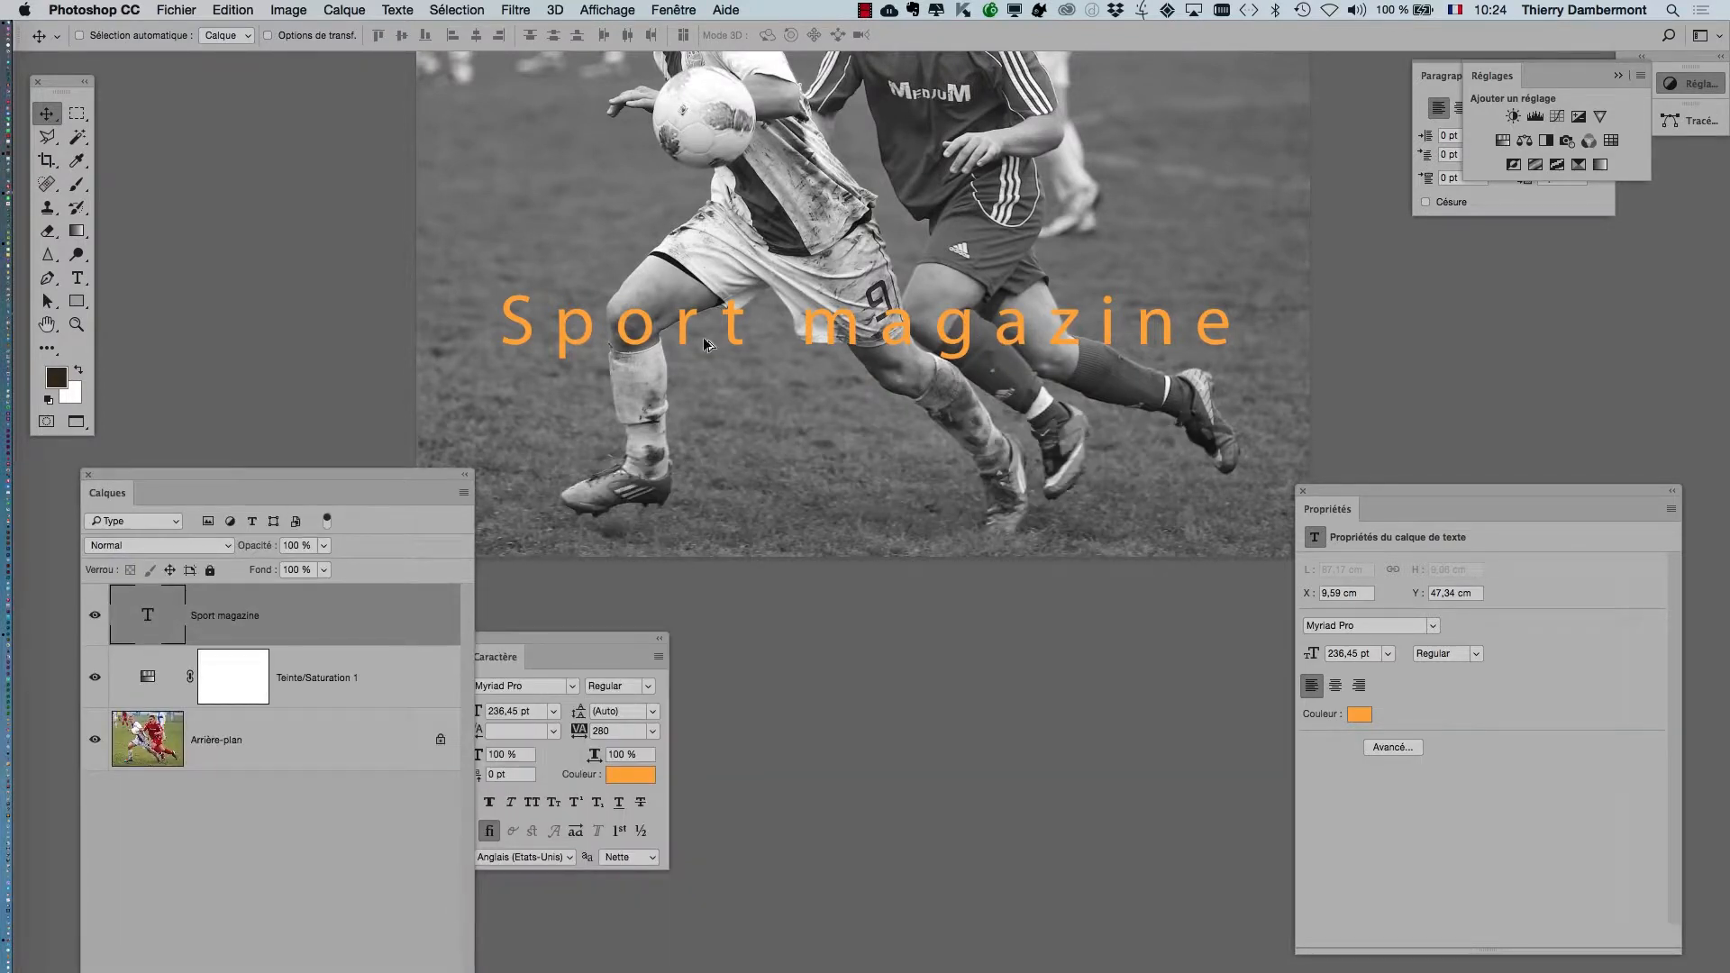
scroll(708, 342, up, 3)
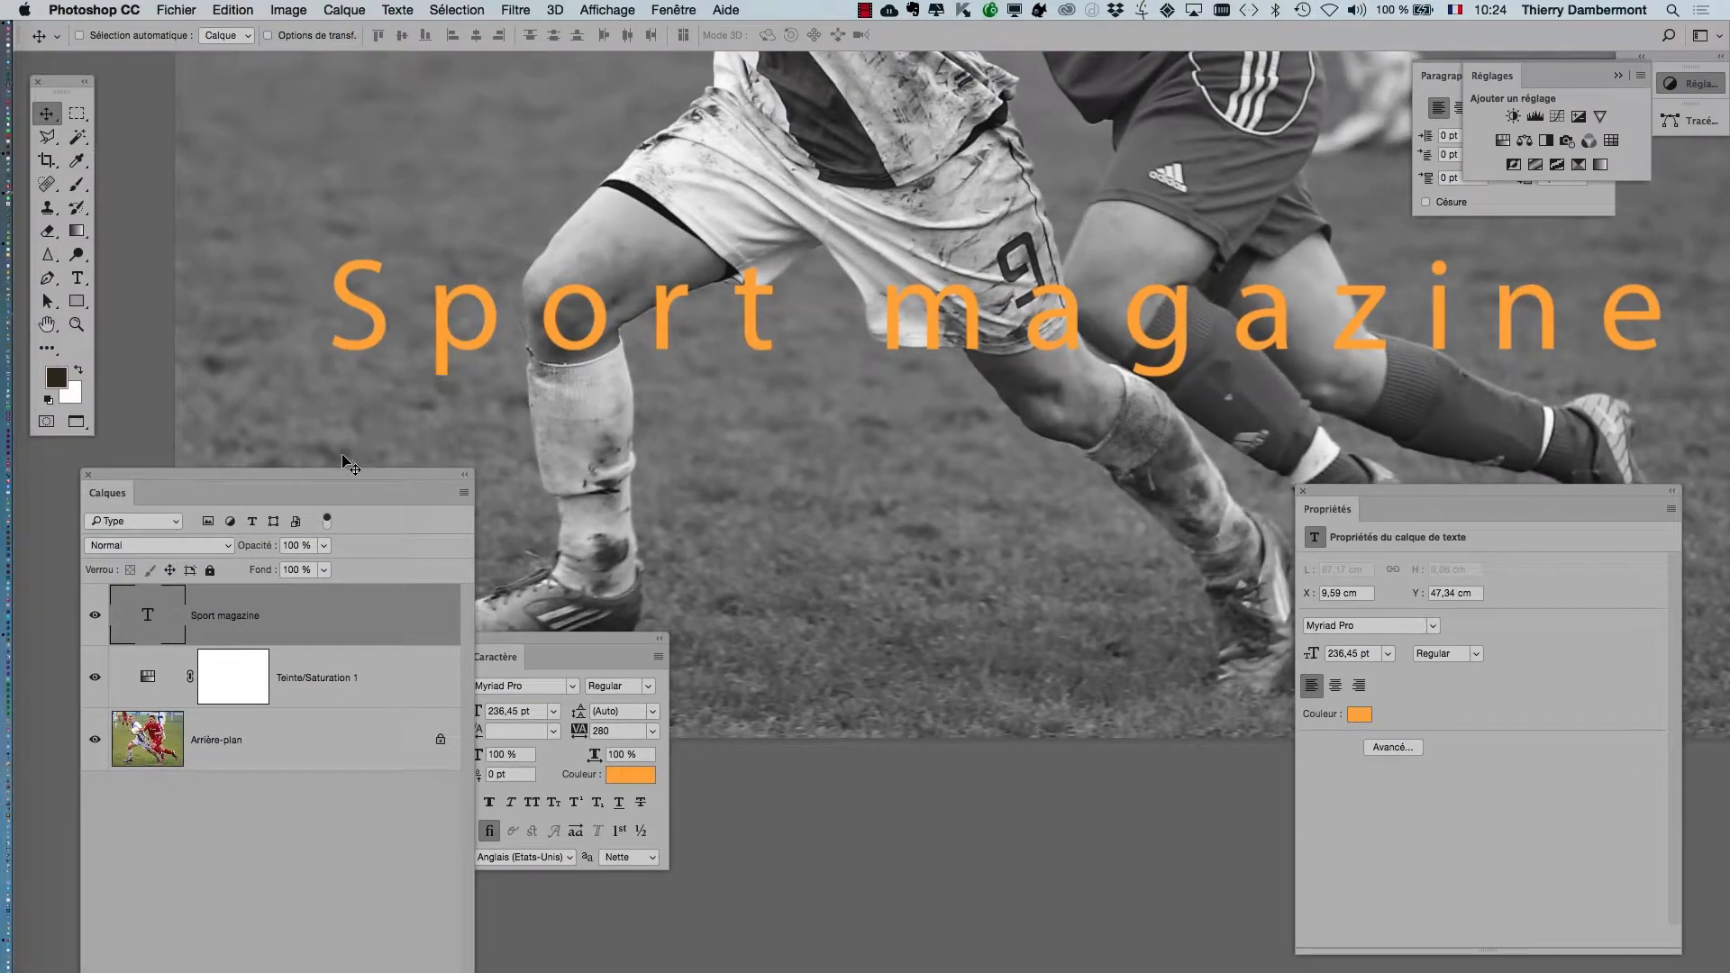
click(1302, 491)
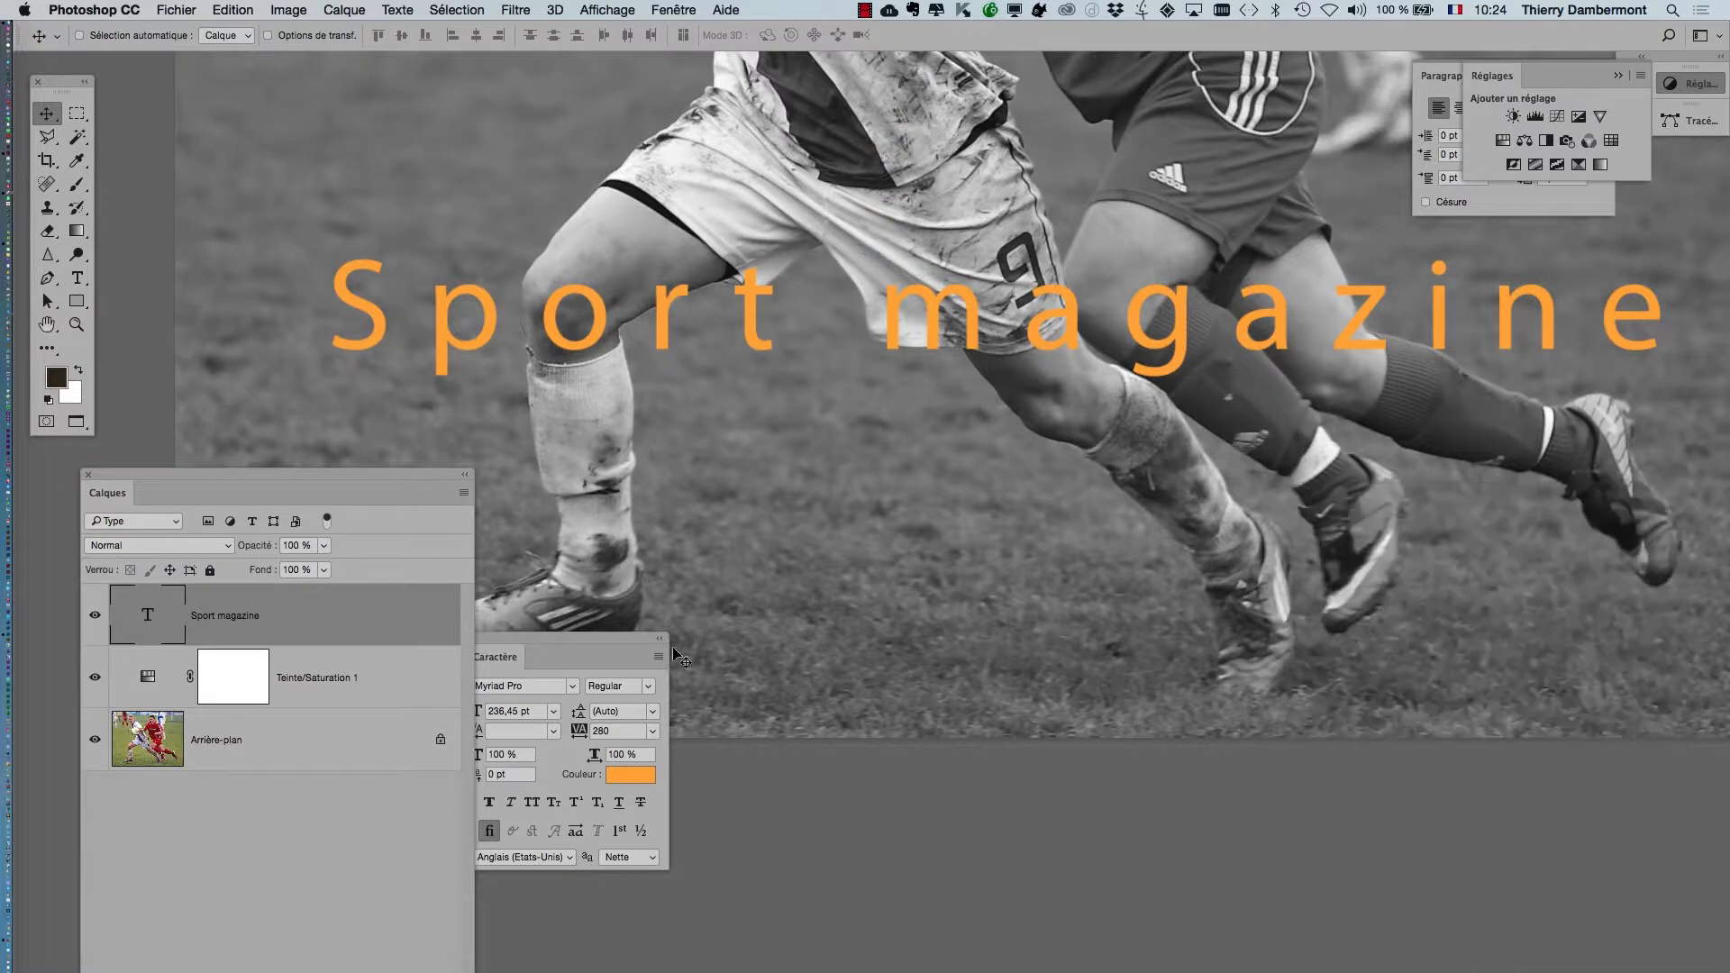
drag(584, 652, 693, 685)
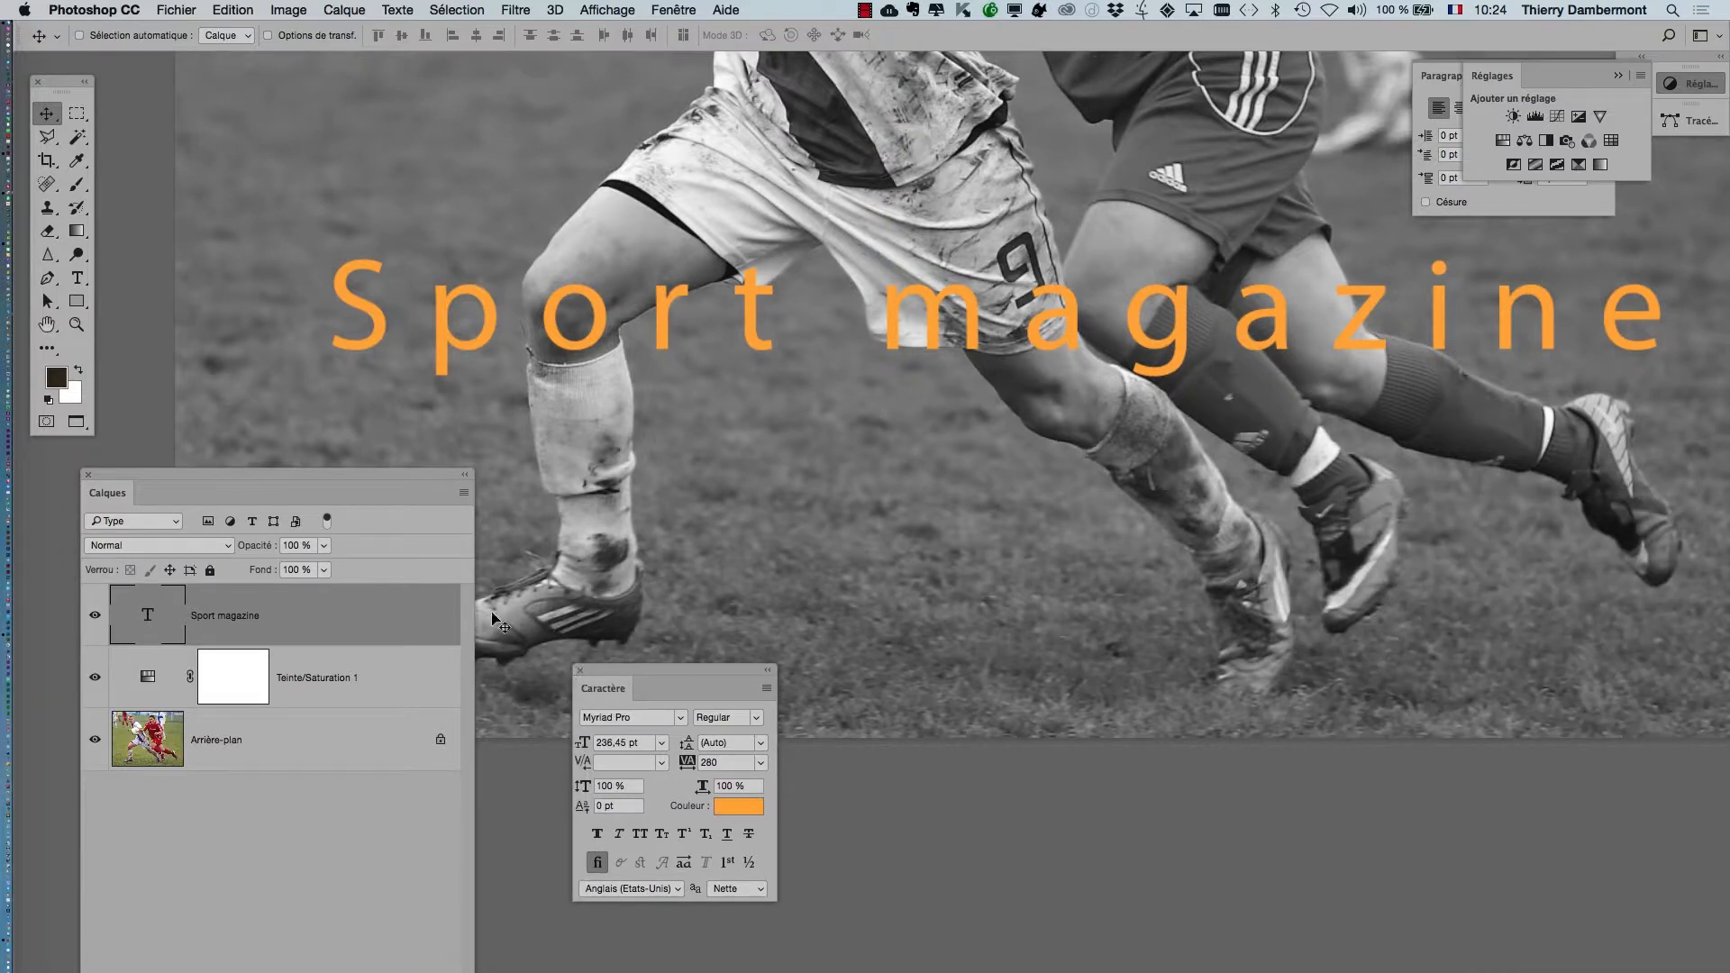
- Close the Caractère panel, browse the layer effects list, and move the Calques panel up so its whole height is visible
click(579, 670)
drag(333, 476, 388, 475)
drag(858, 480, 1290, 412)
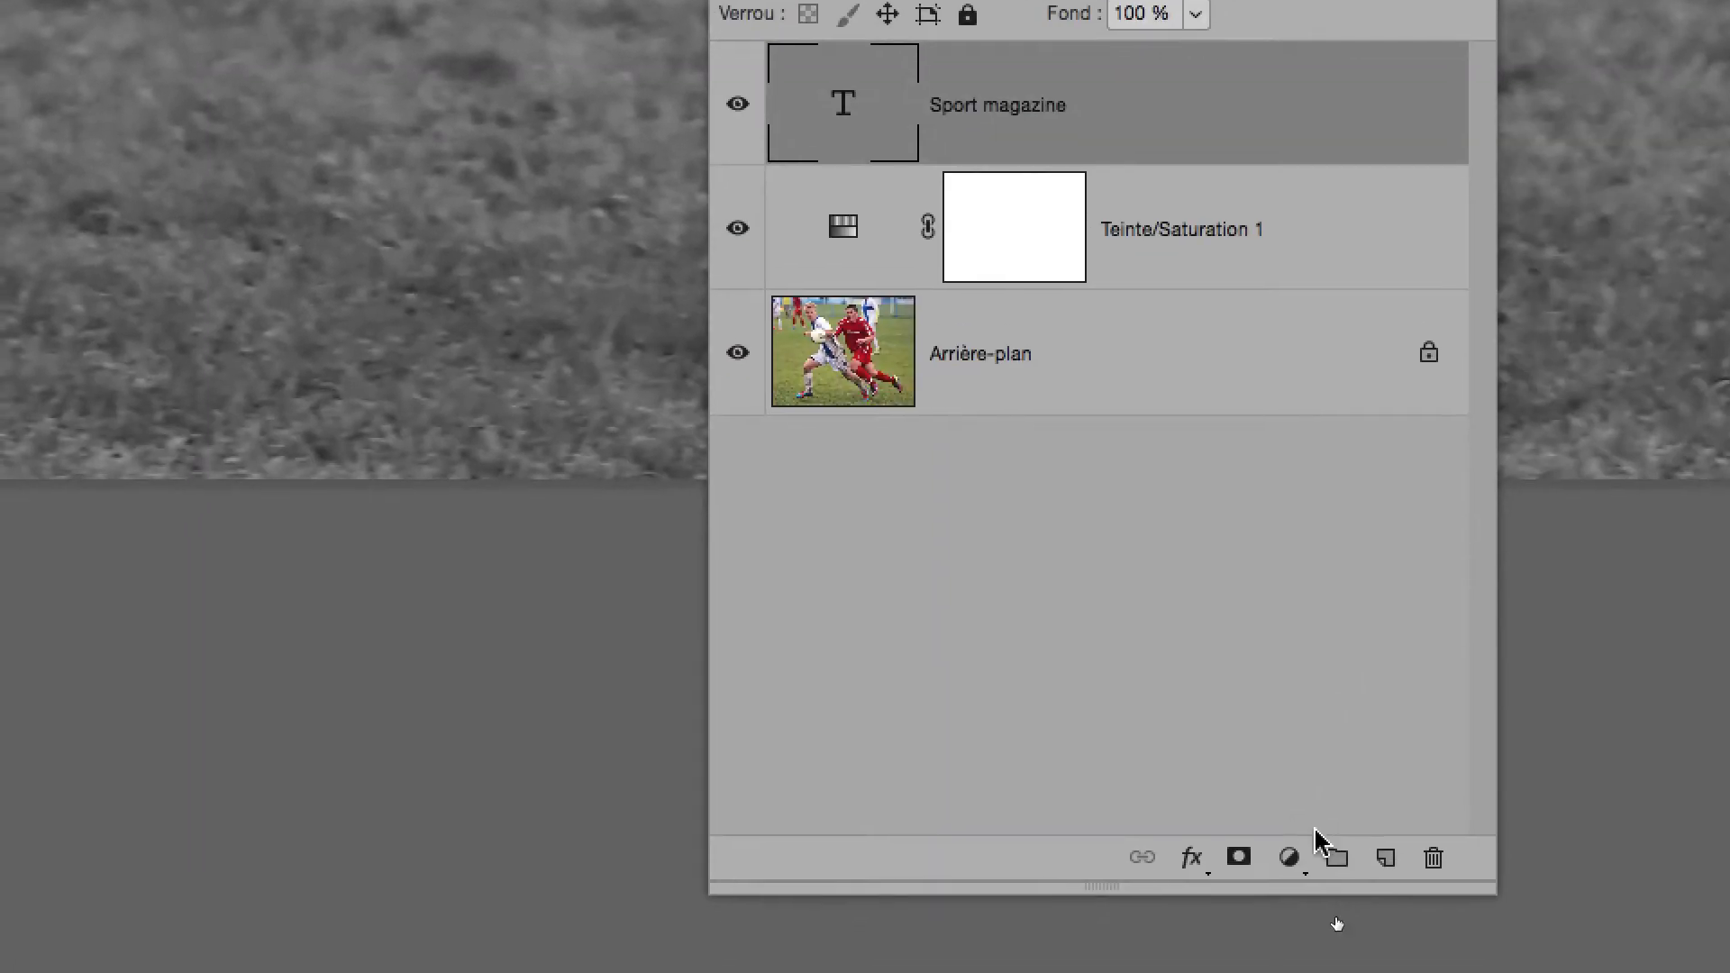
click(1192, 858)
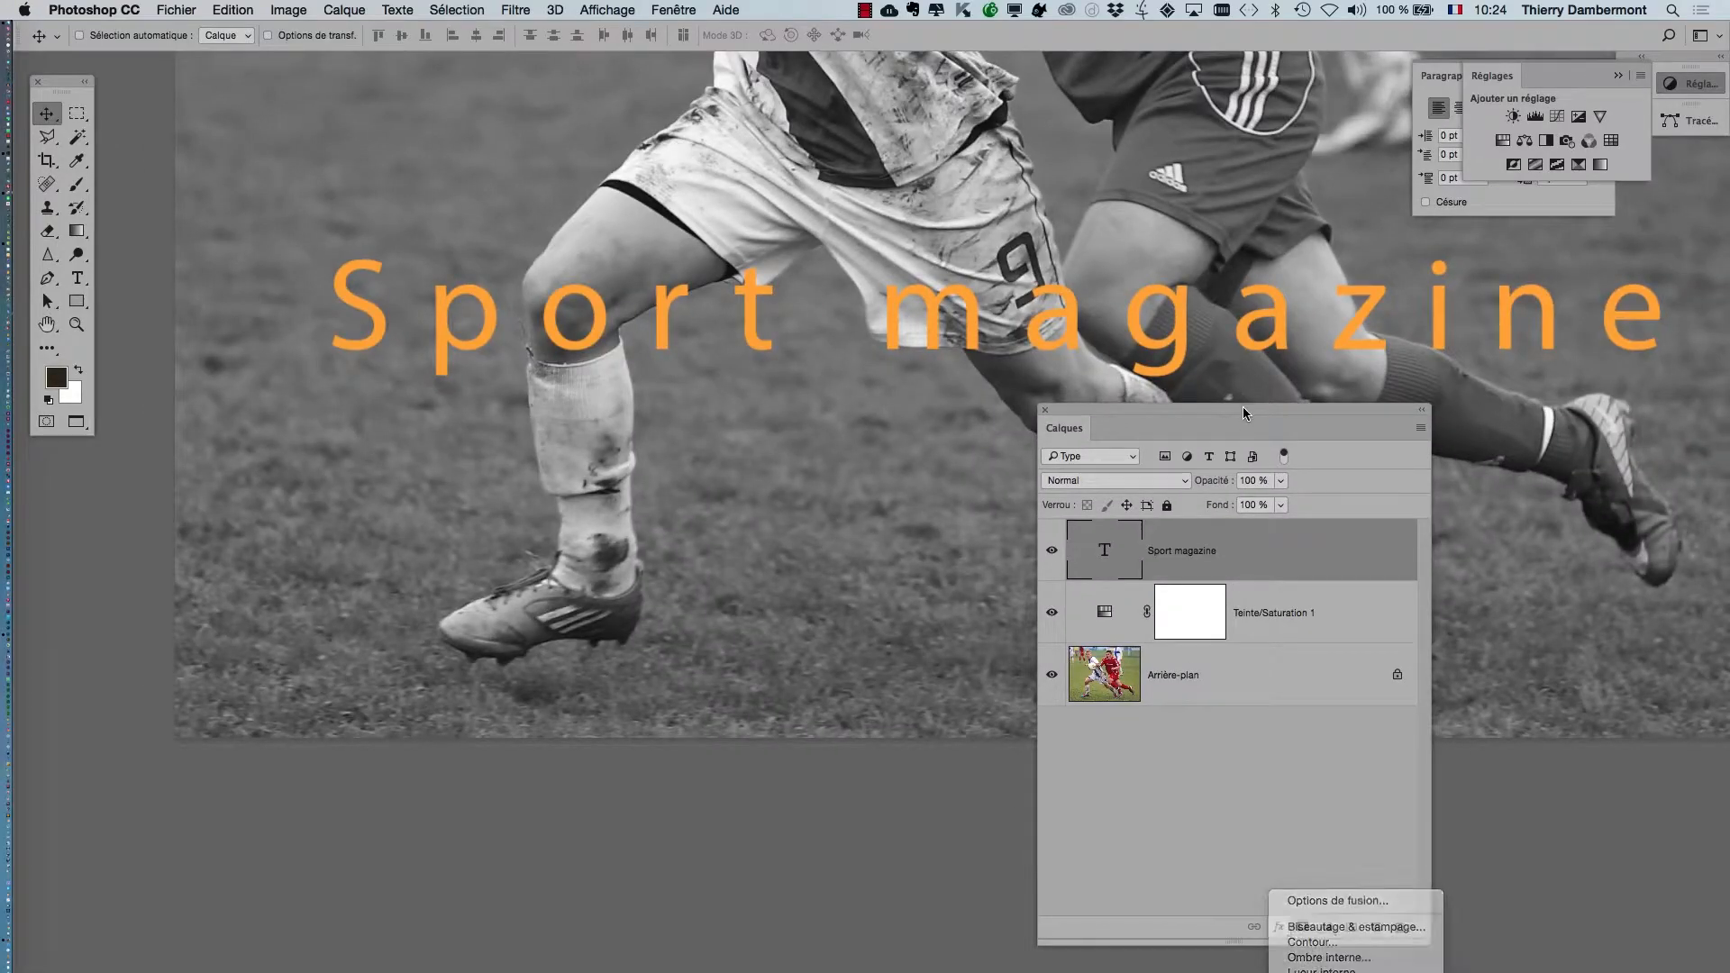
click(1230, 414)
drag(1229, 414, 1196, 62)
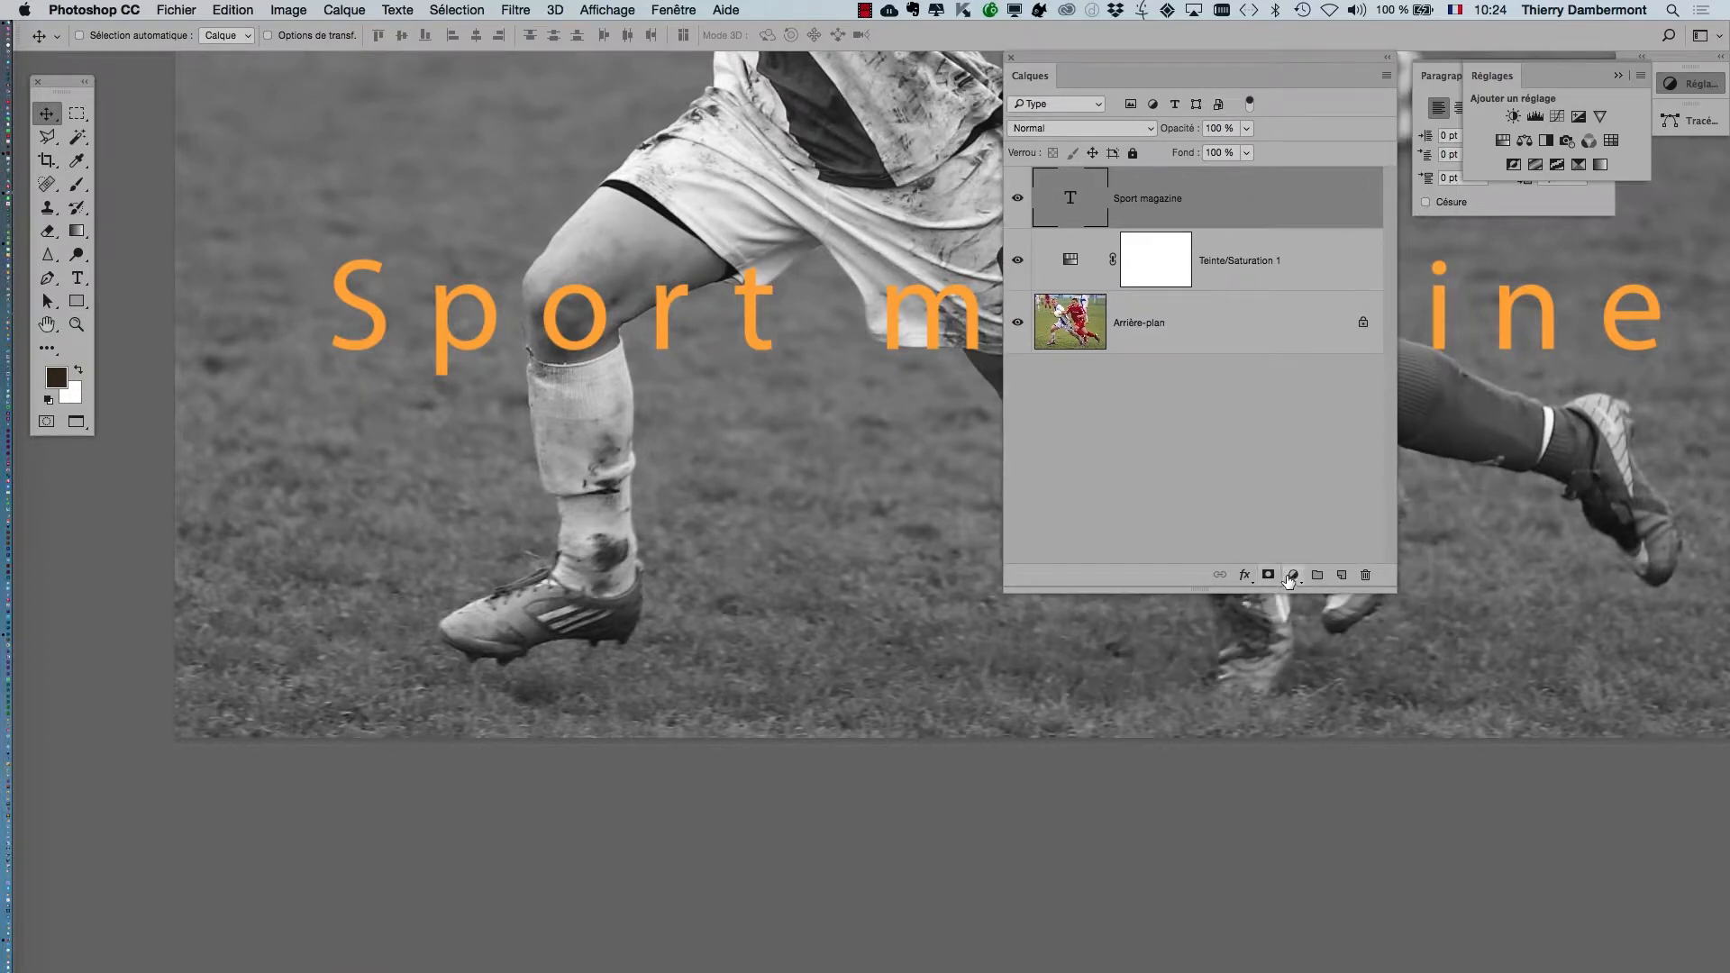
- Add a Lueur externe layer style to the "Sport magazine" text layer and clear the style dialog and Calques panel off the title
click(1245, 574)
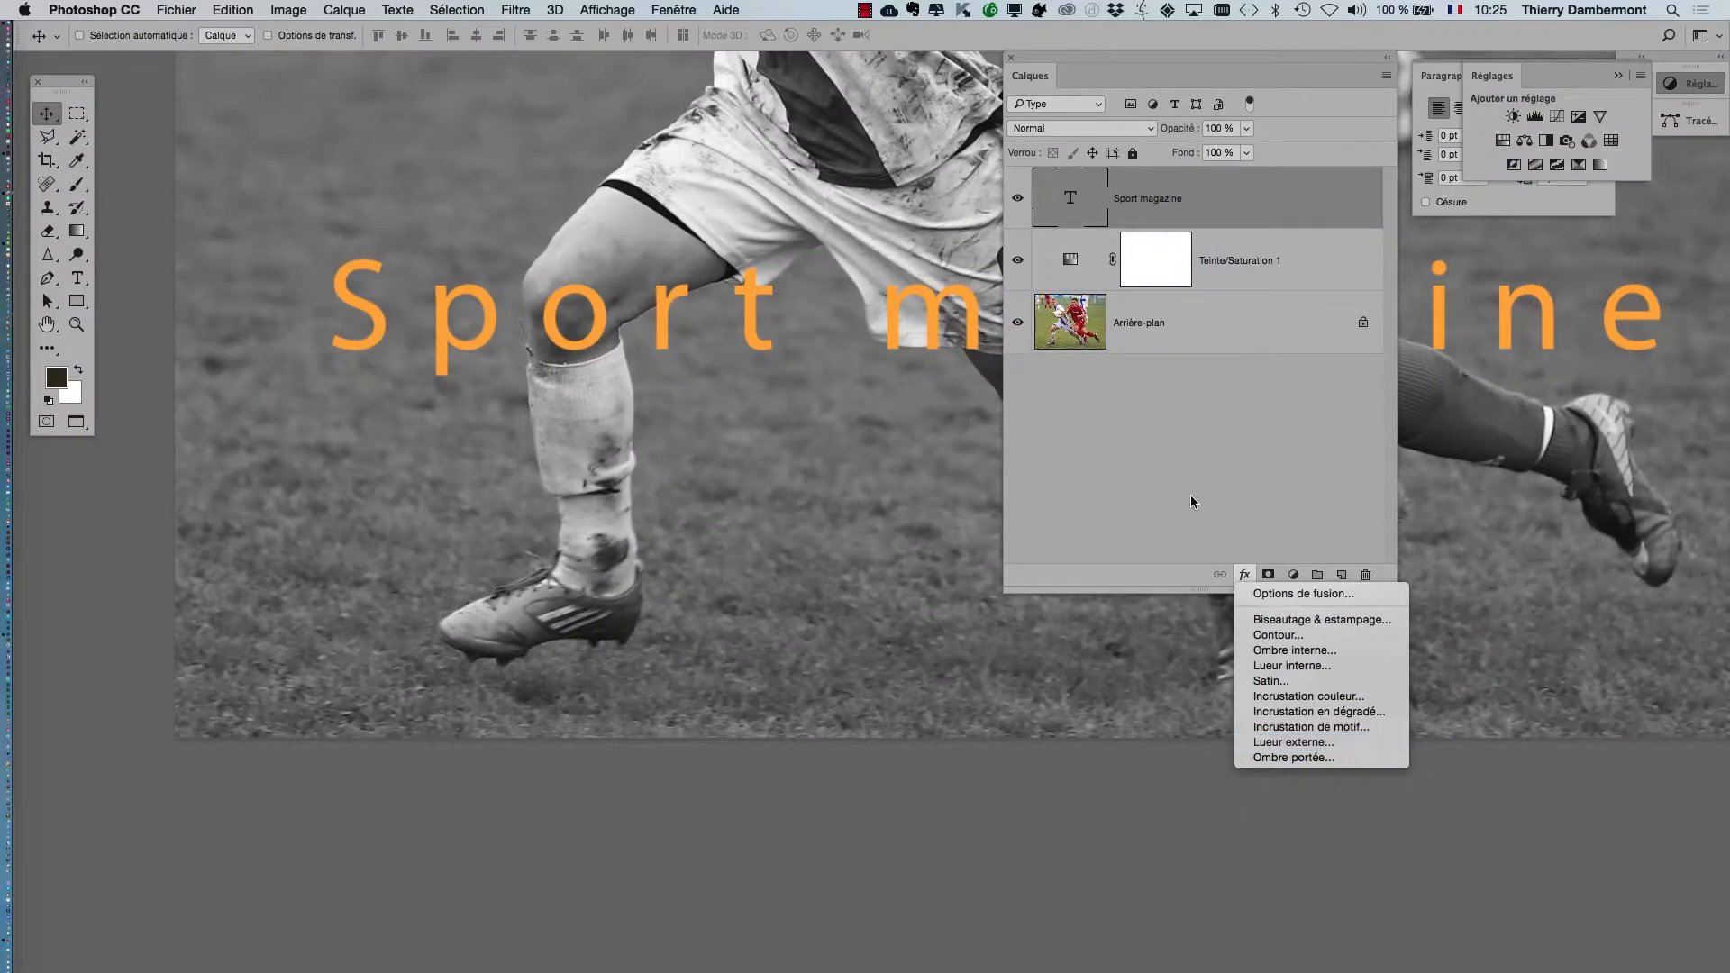
click(344, 9)
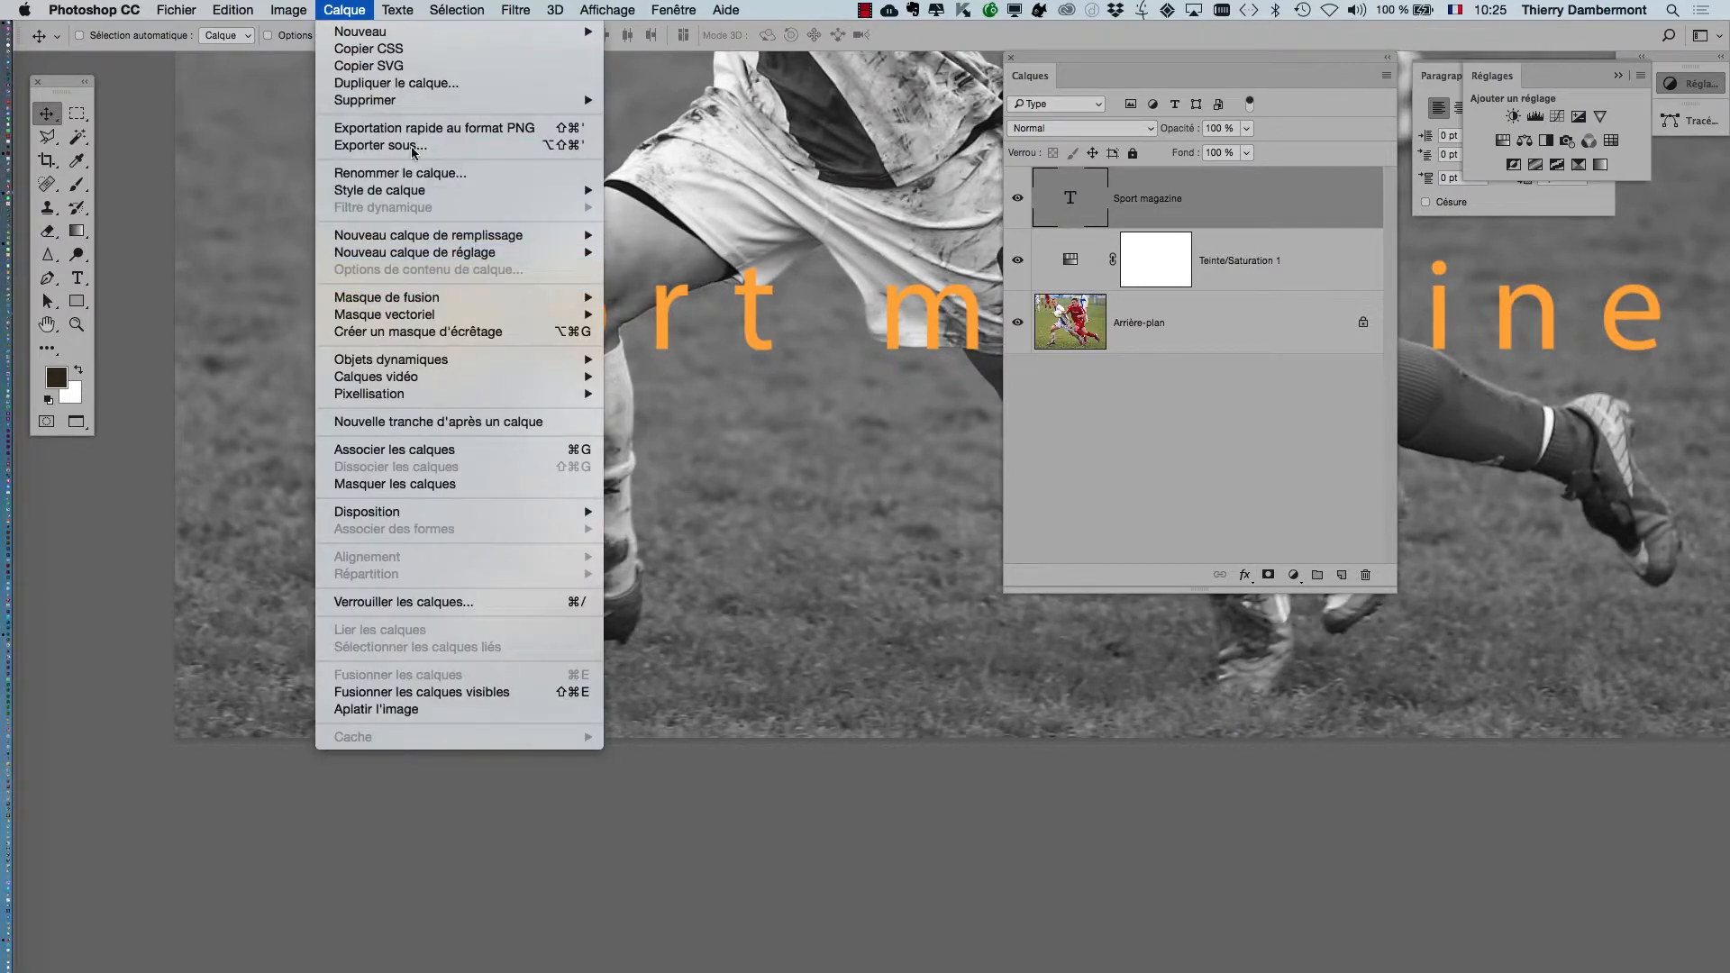
mouse_move(462, 197)
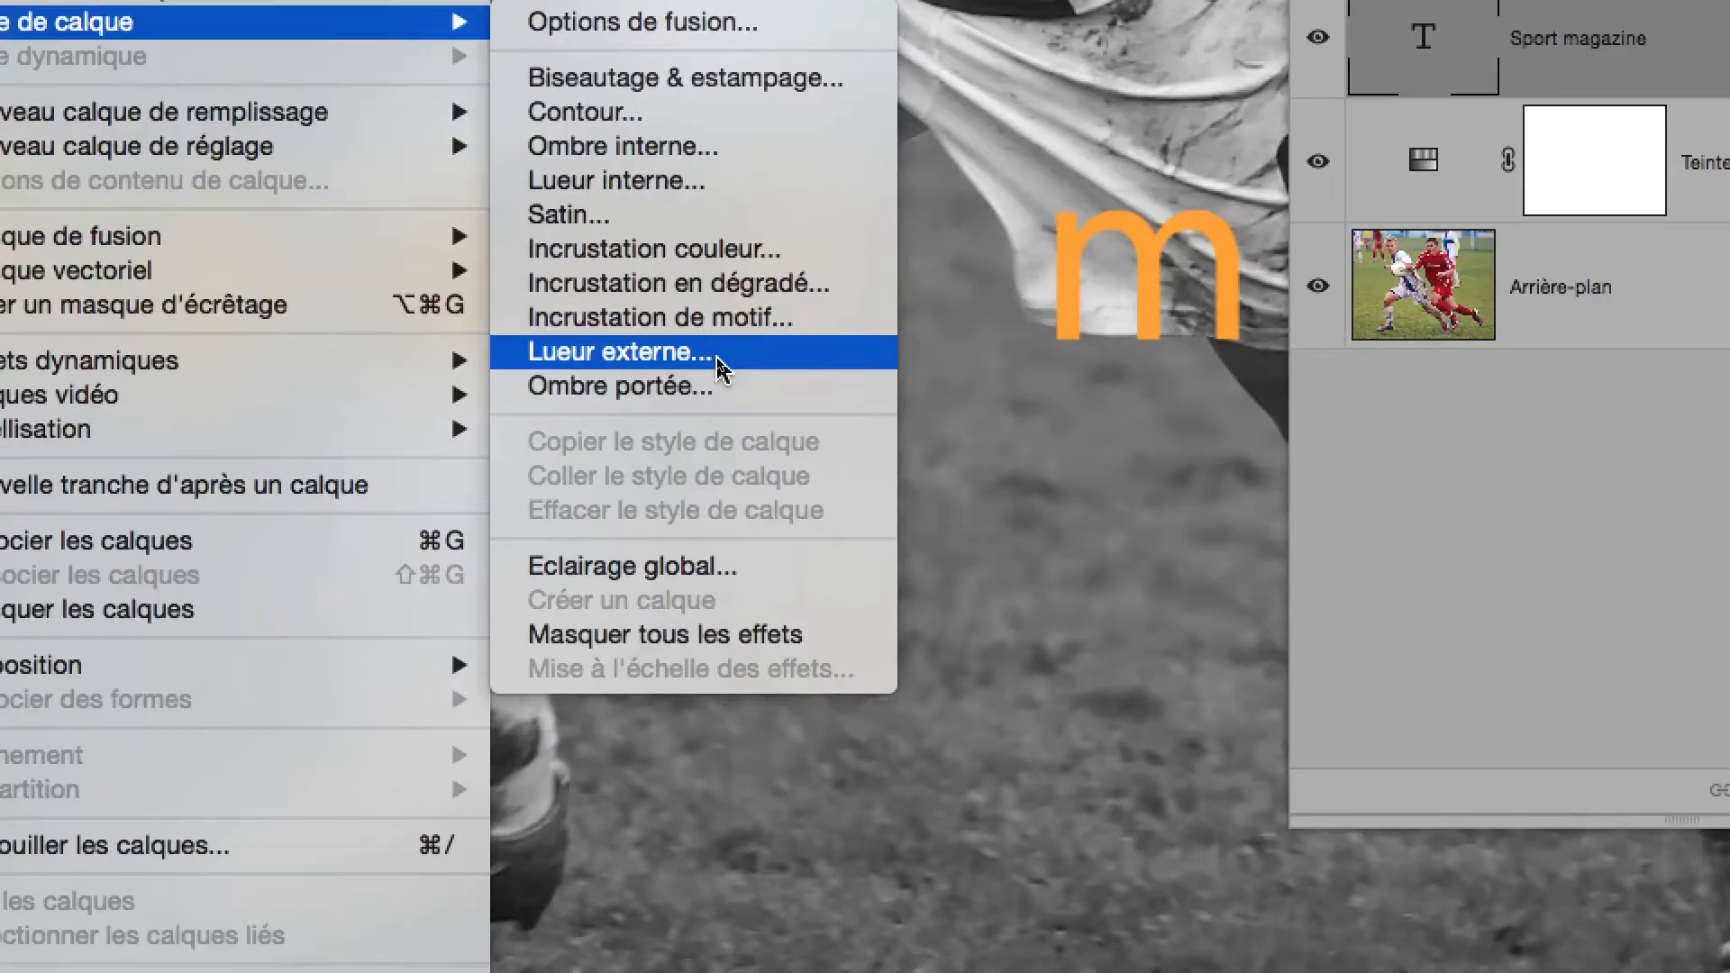
click(719, 368)
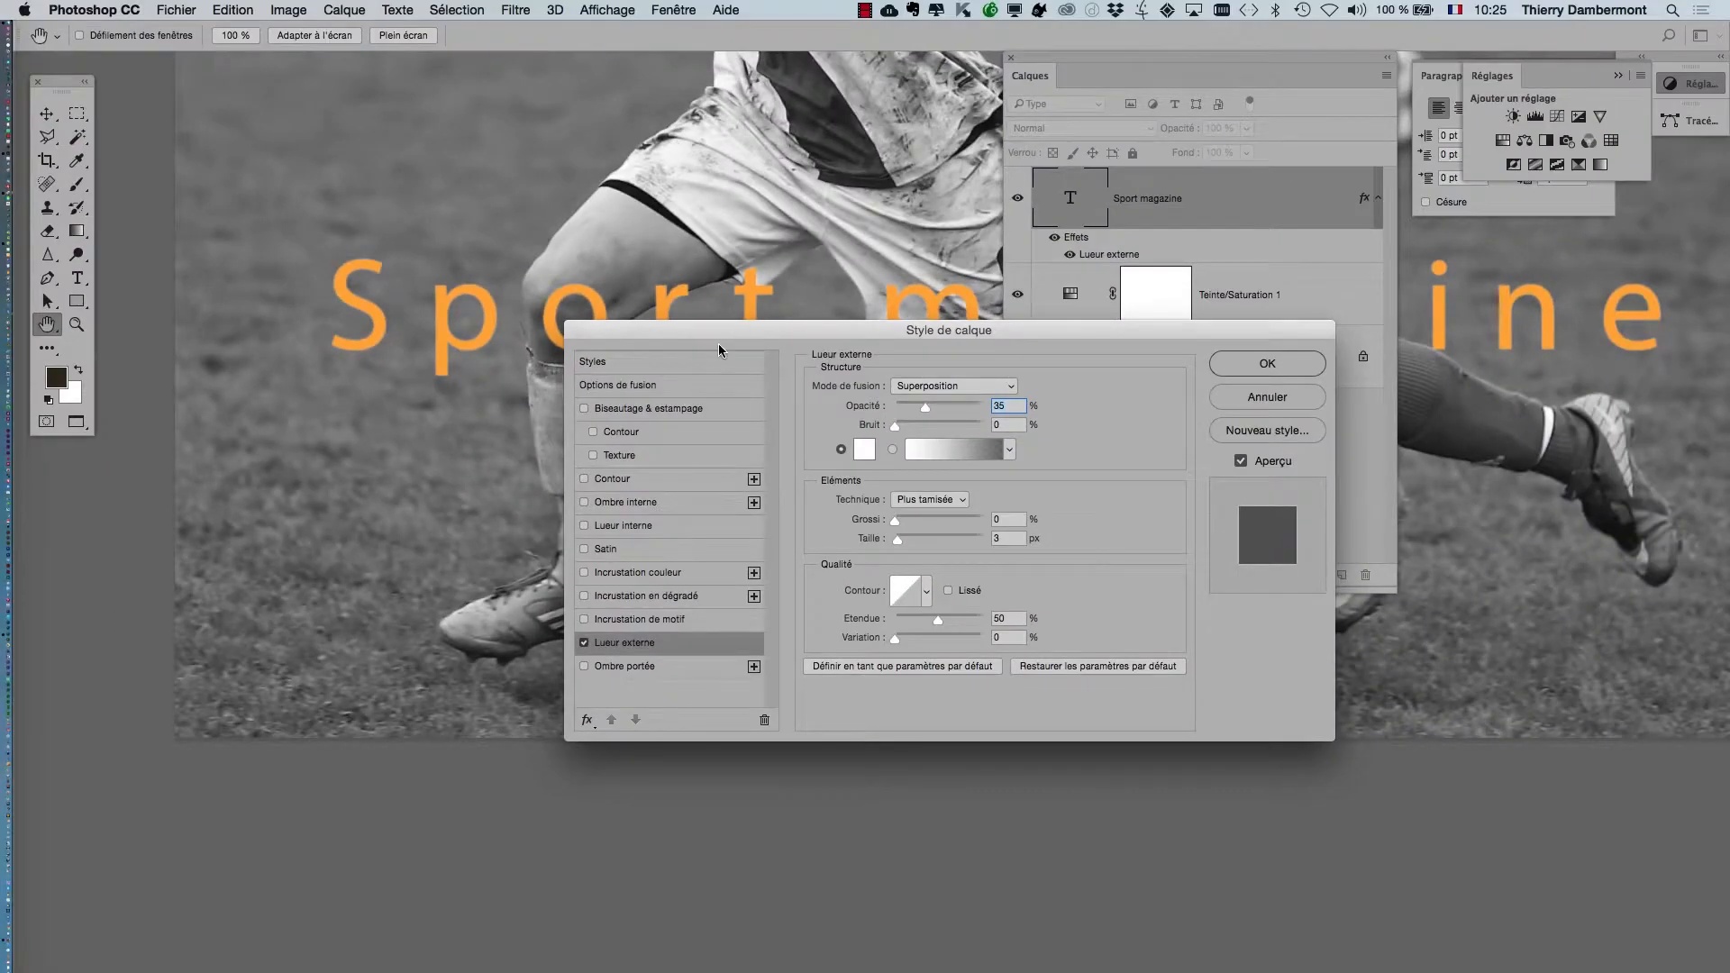
drag(720, 331, 619, 406)
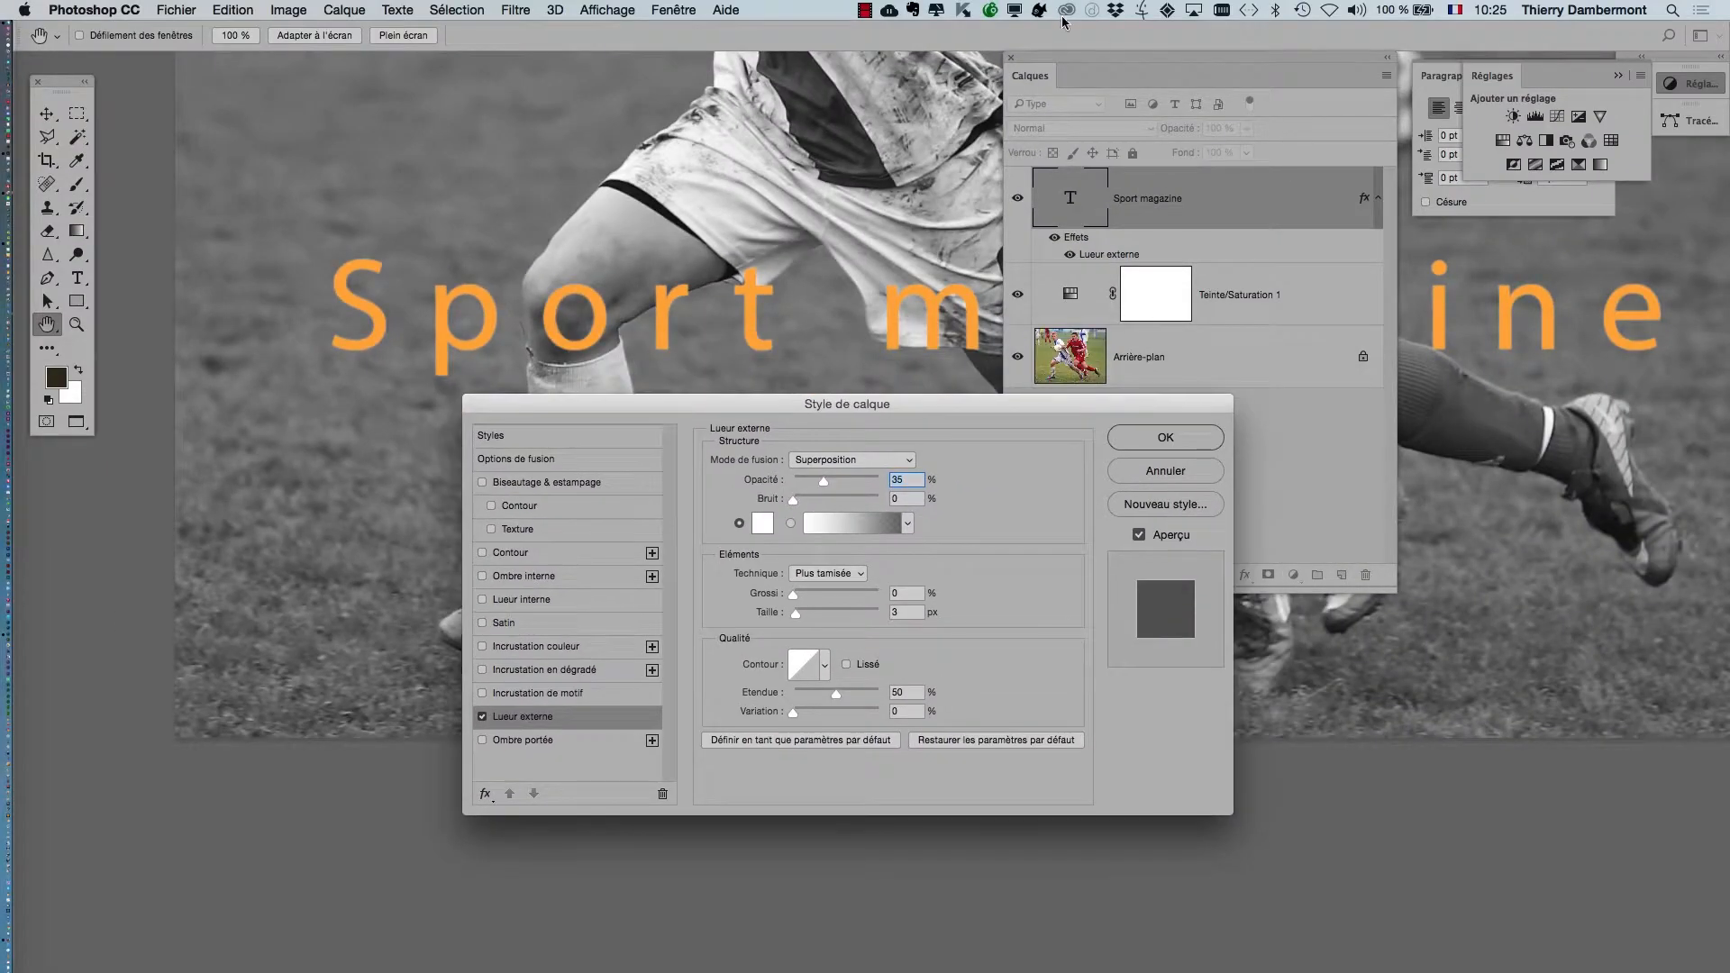
drag(1038, 57, 1327, 291)
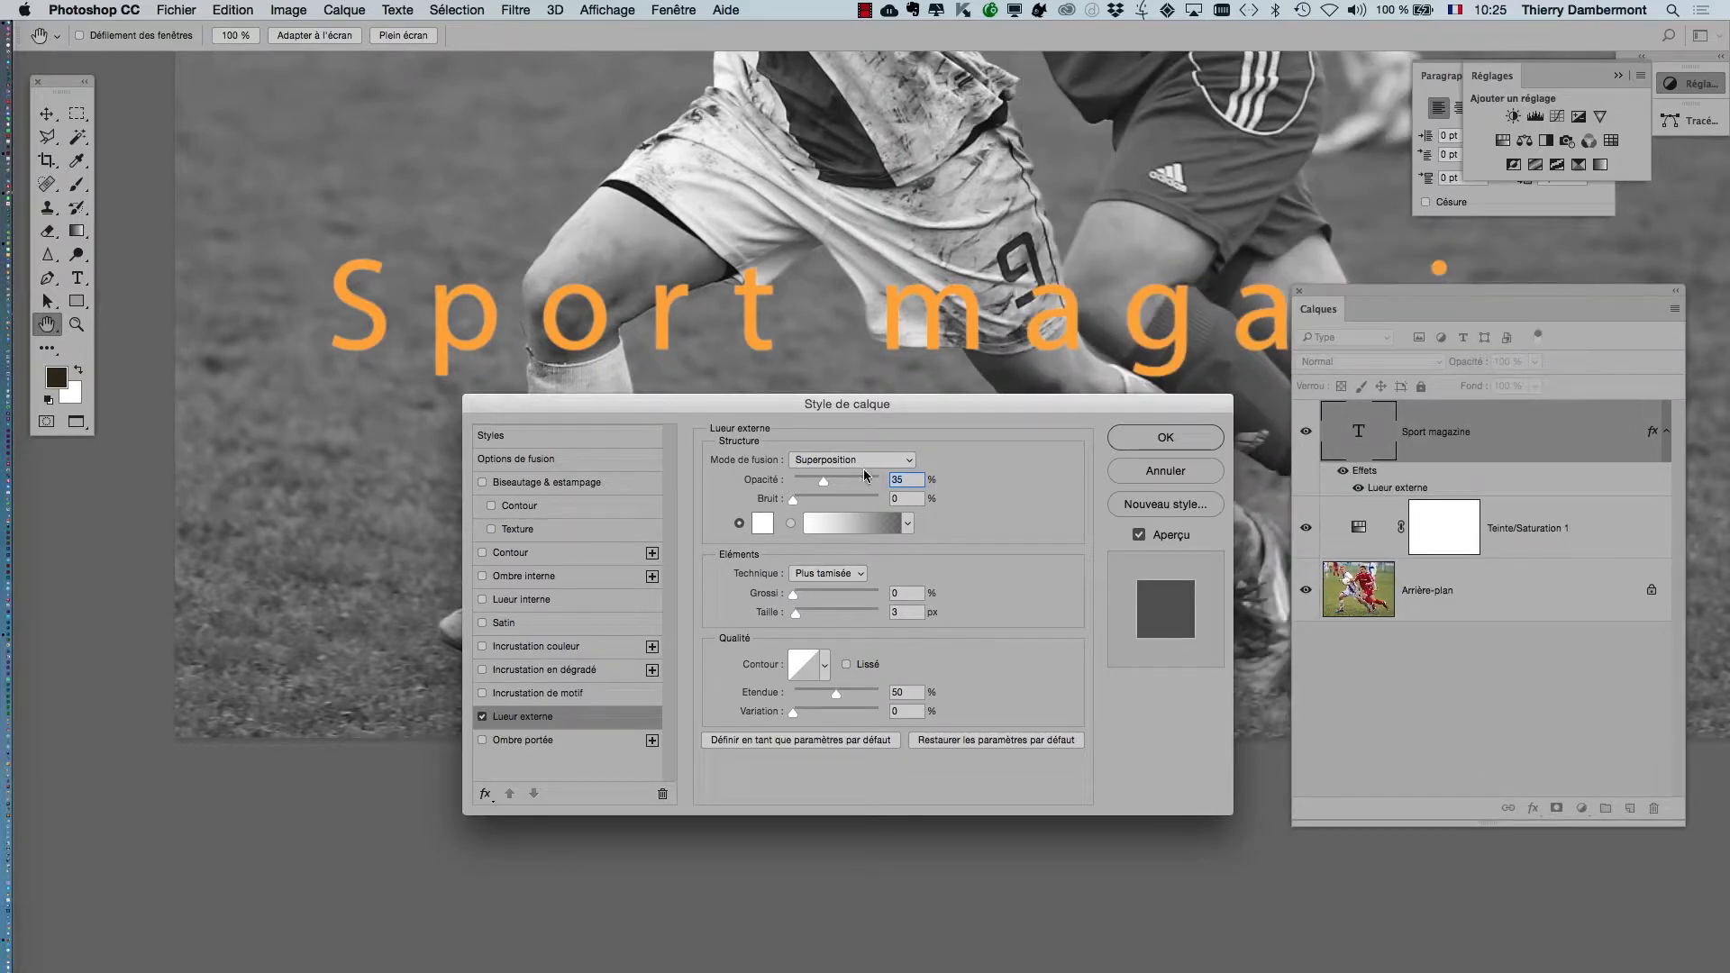
- Set the outer glow's opacity to 21 %, its Grossi to 21 % and its Taille to 10 px
key(alt)
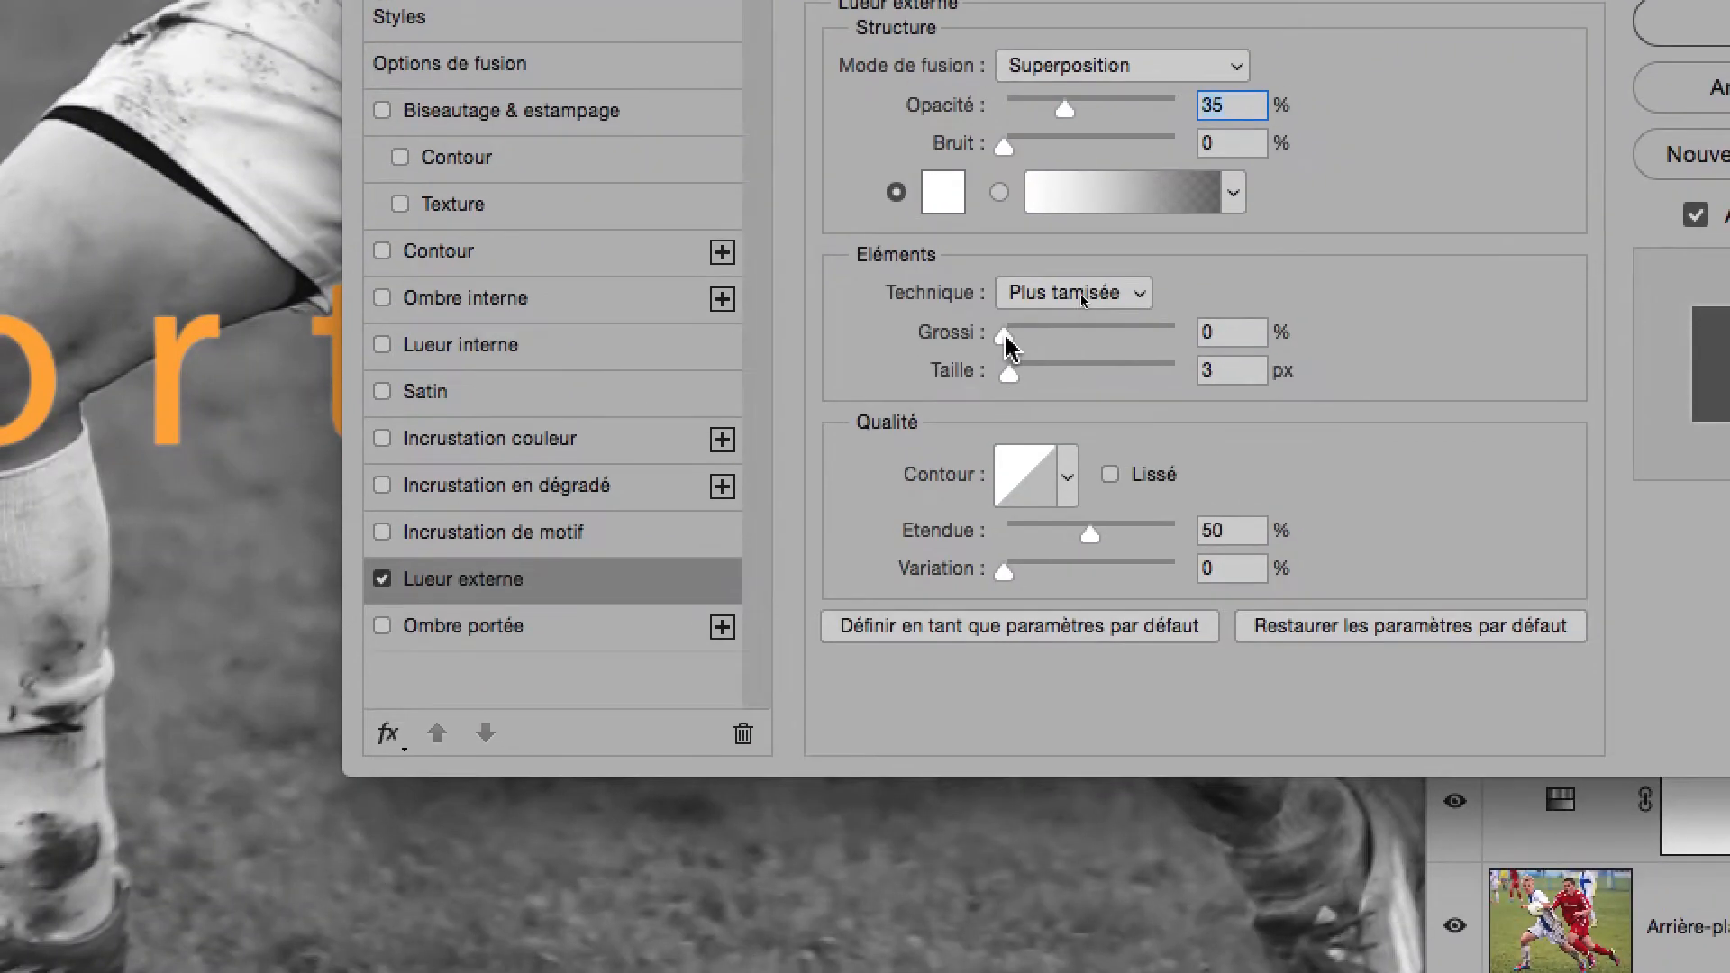
drag(1005, 337, 1025, 365)
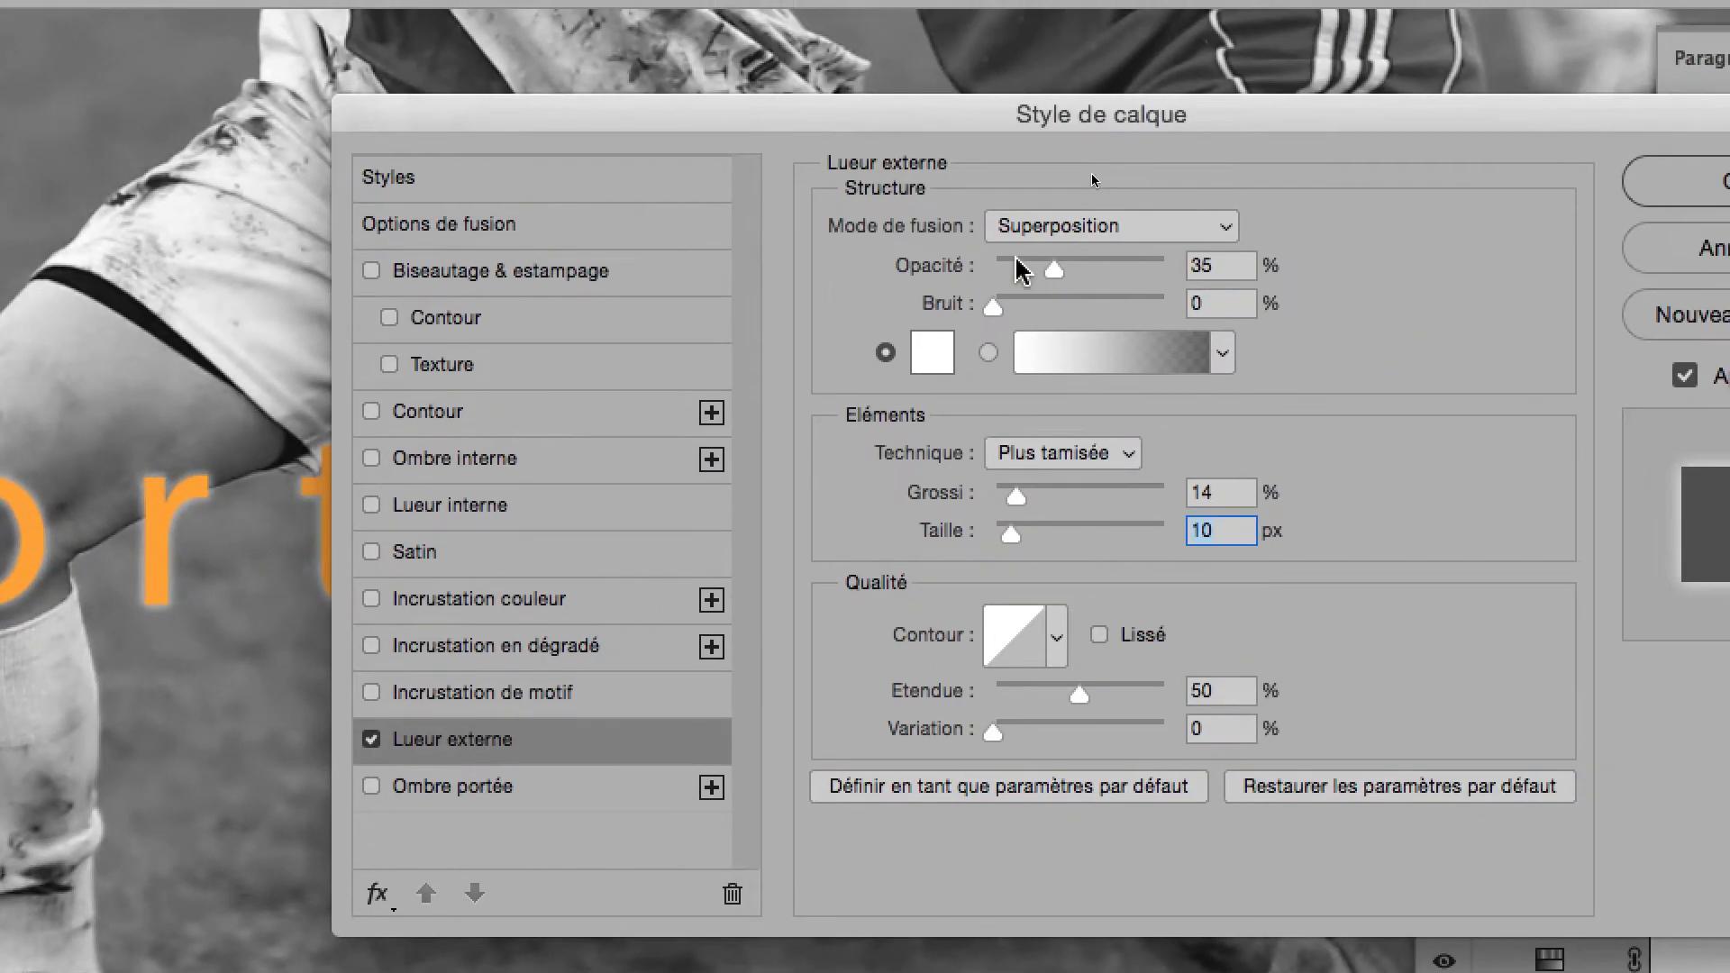
drag(1591, 73, 1565, 77)
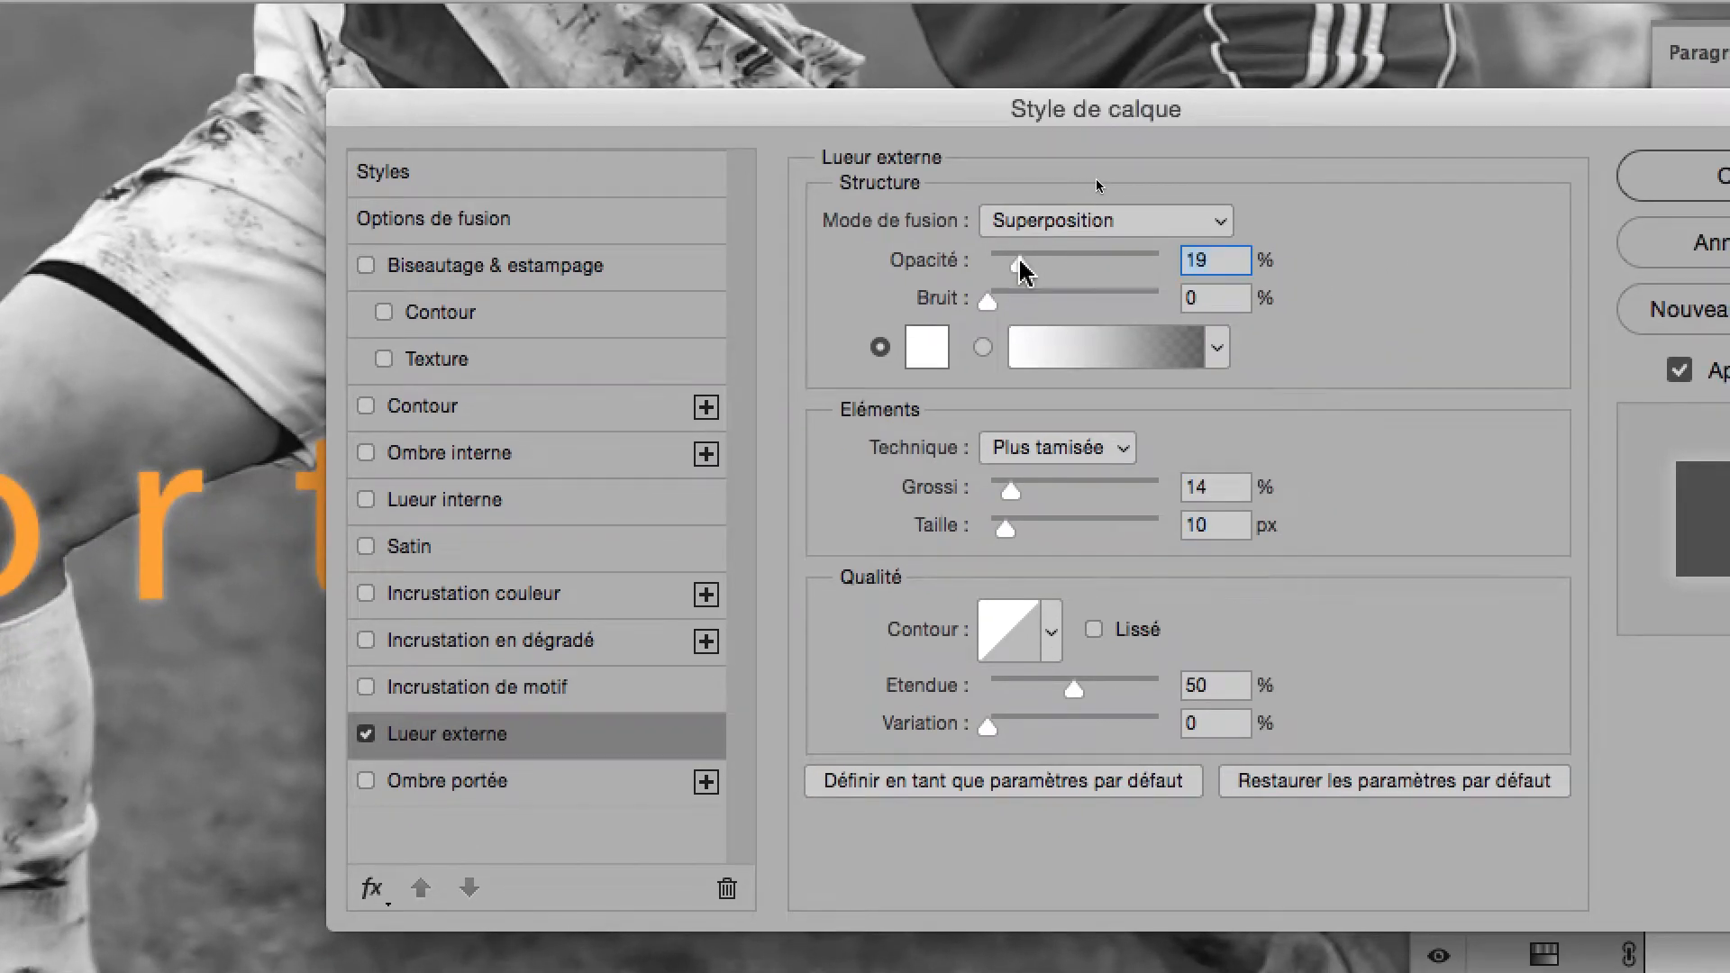
mouse_move(1020, 261)
mouse_down()
mouse_move(1039, 266)
mouse_move(1016, 264)
mouse_up()
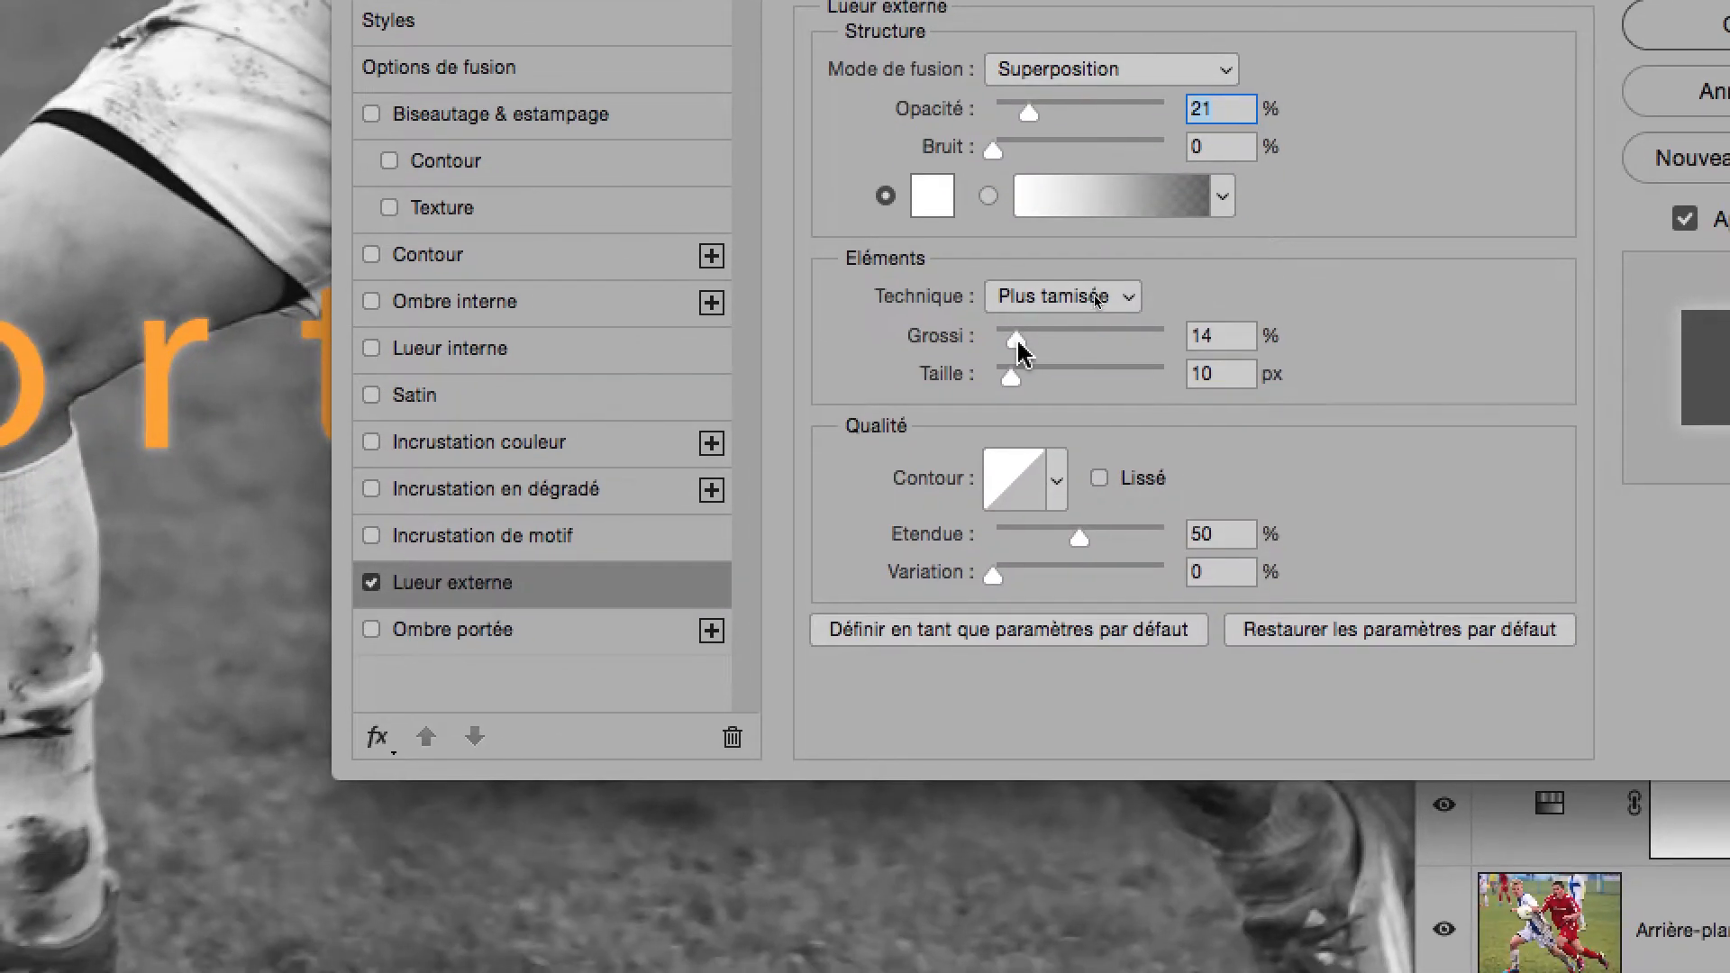
drag(1011, 385, 1024, 385)
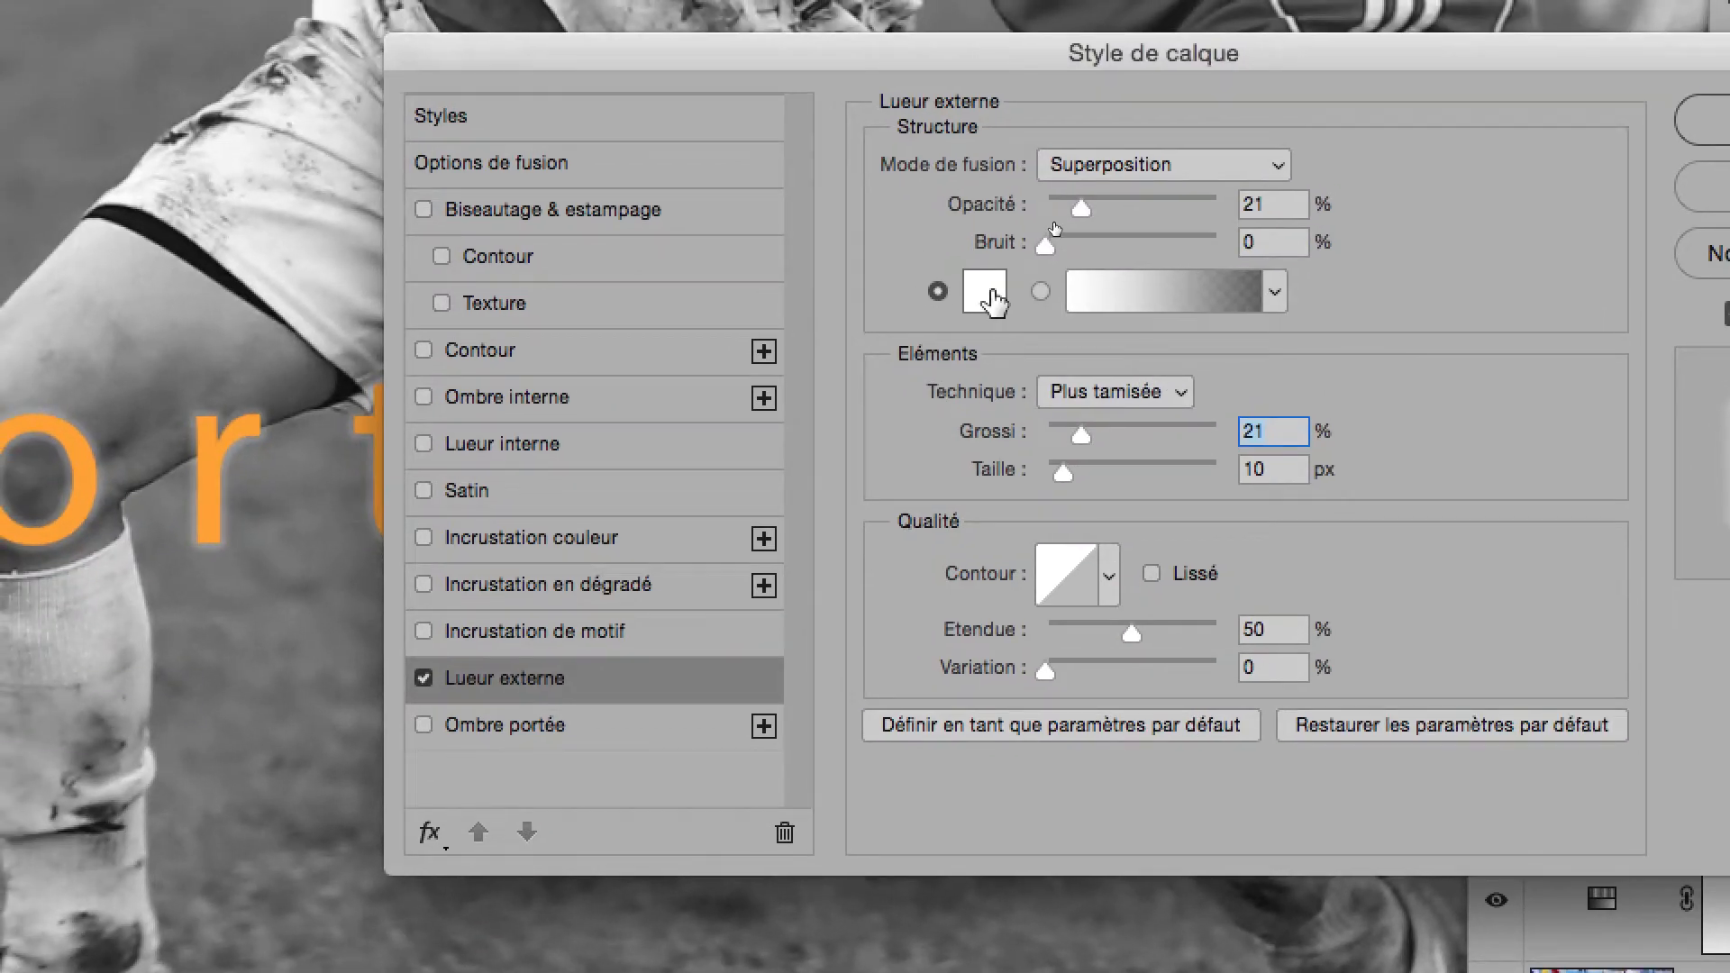
- Change the outer glow's colour to black (RVB 0, 0, 0)
click(992, 296)
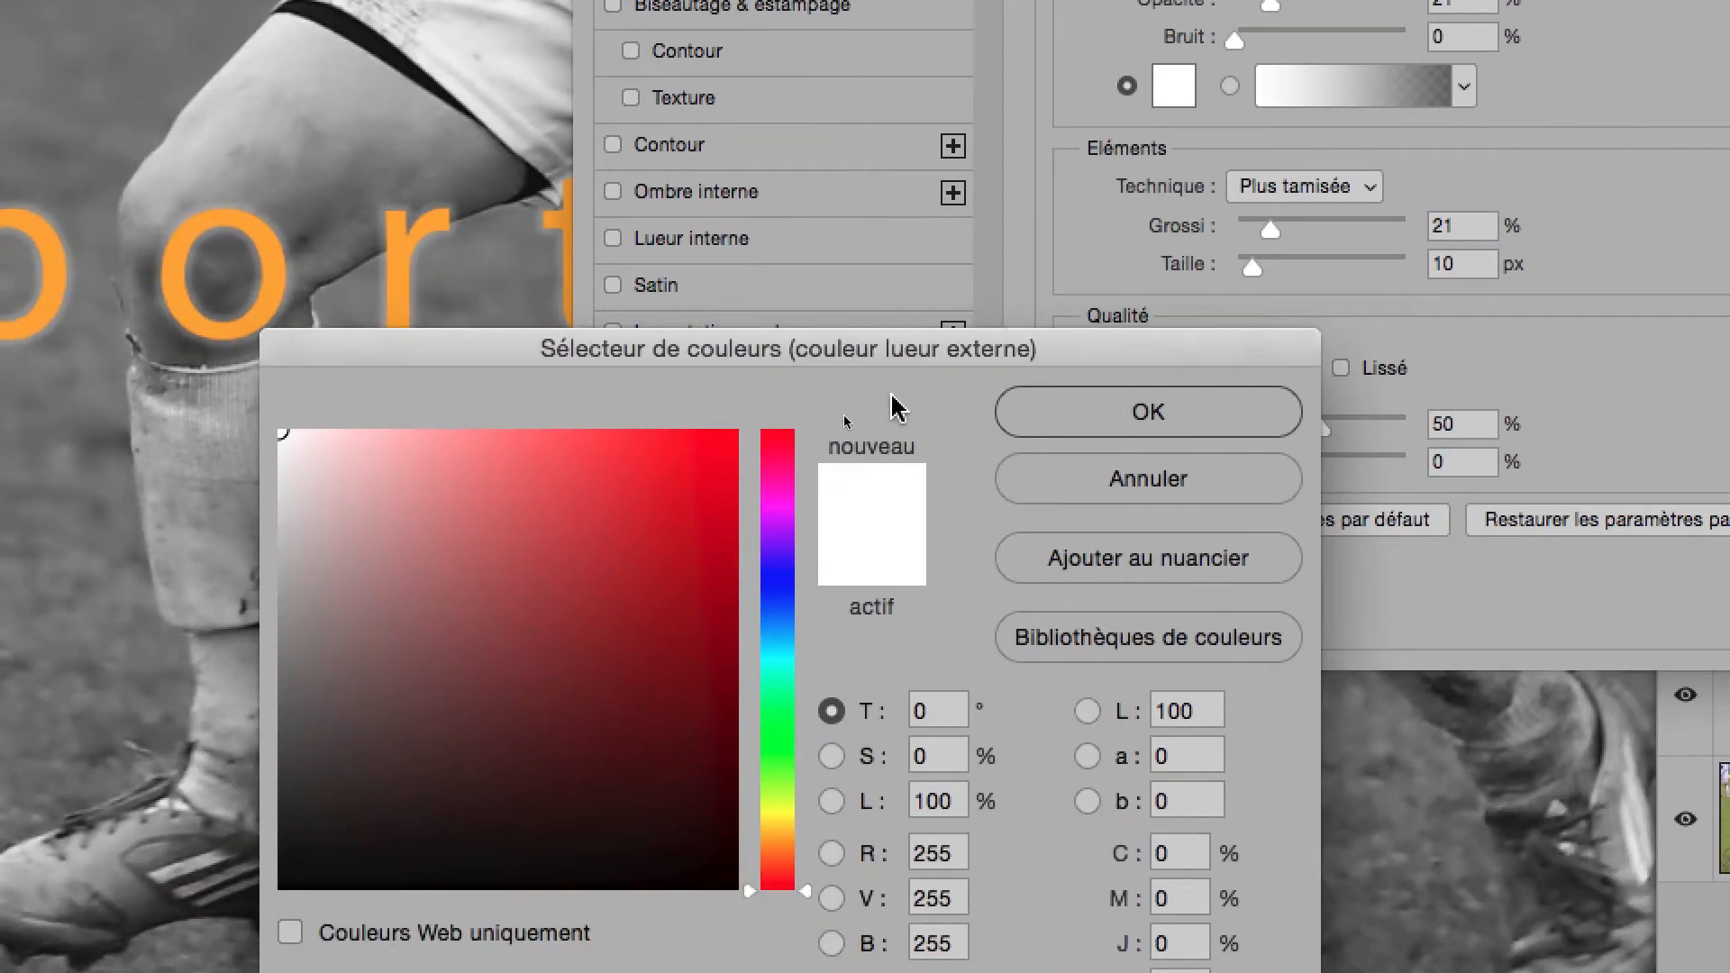
click(425, 773)
drag(797, 460, 461, 779)
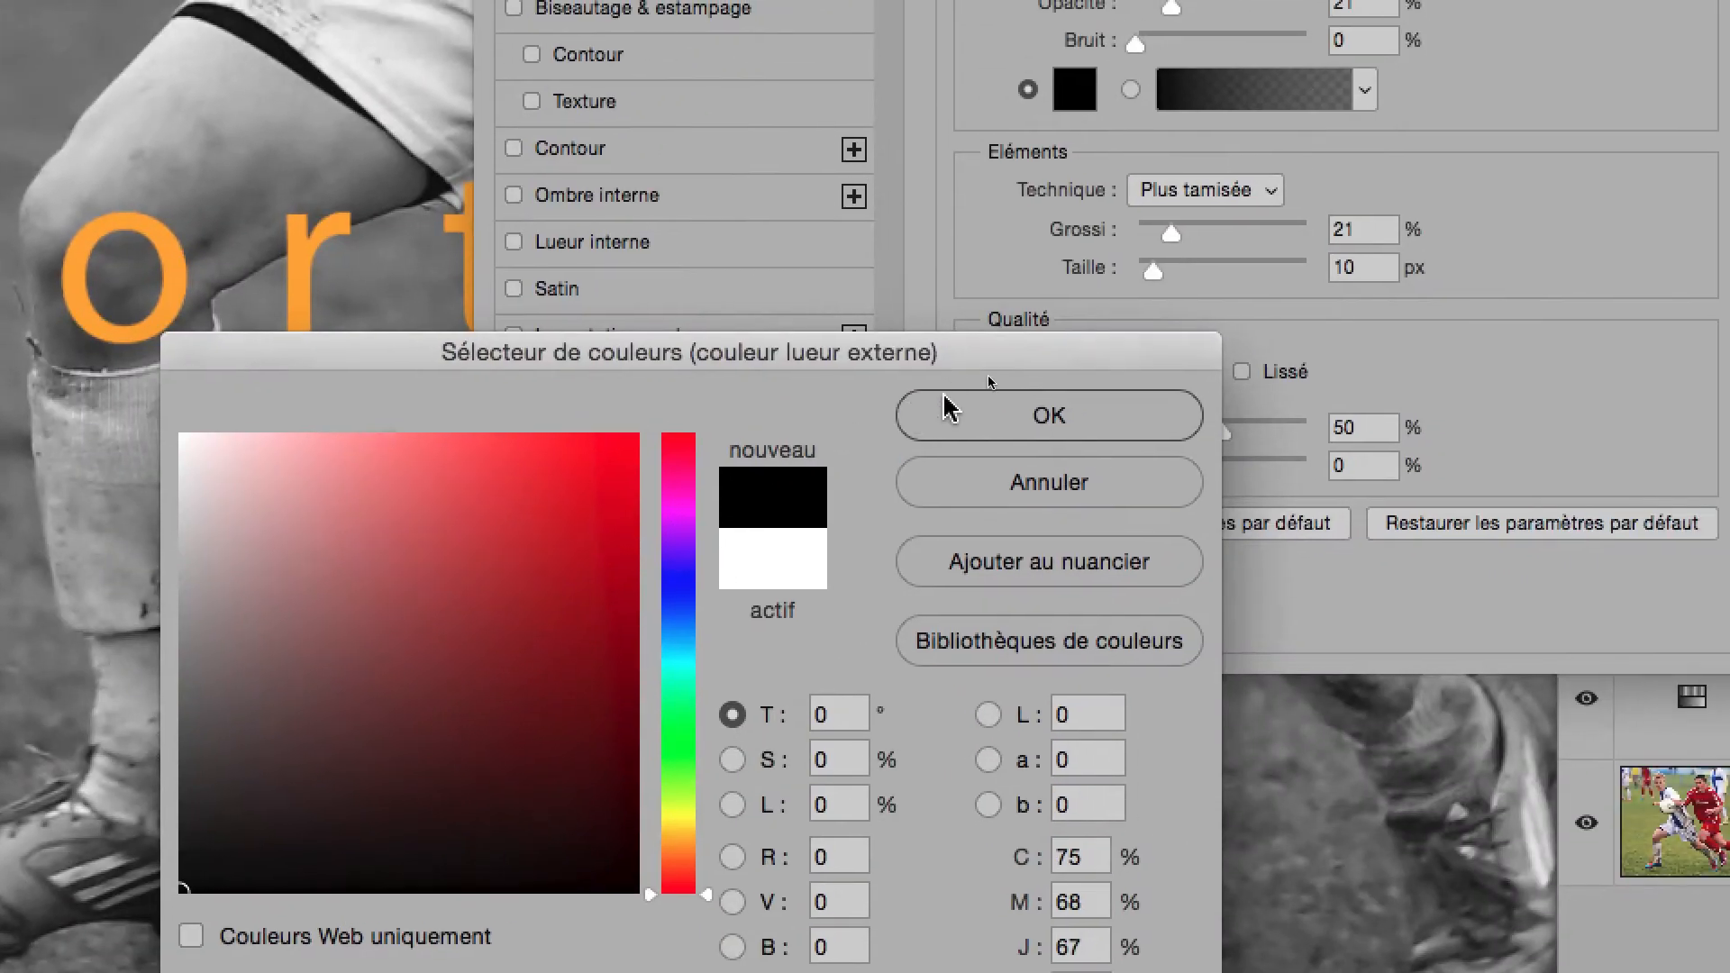
click(1235, 287)
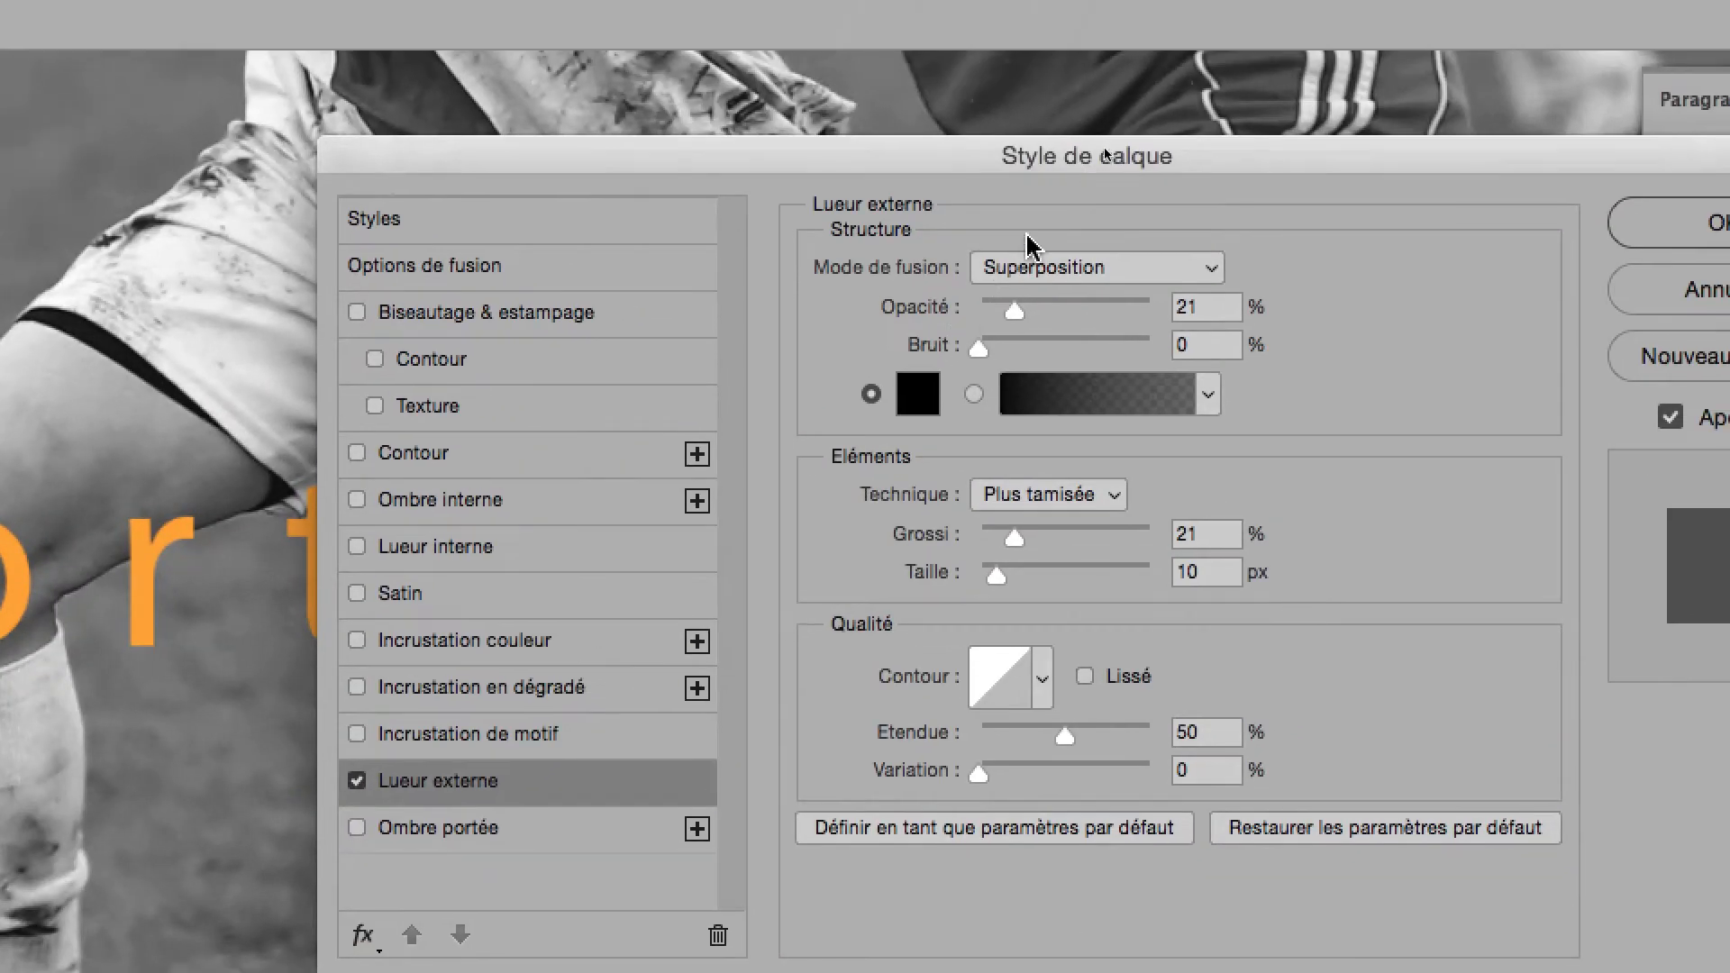
- Set the outer glow's blending mode to Produit, check the title behind the dialog, and apply the layer style
click(1037, 252)
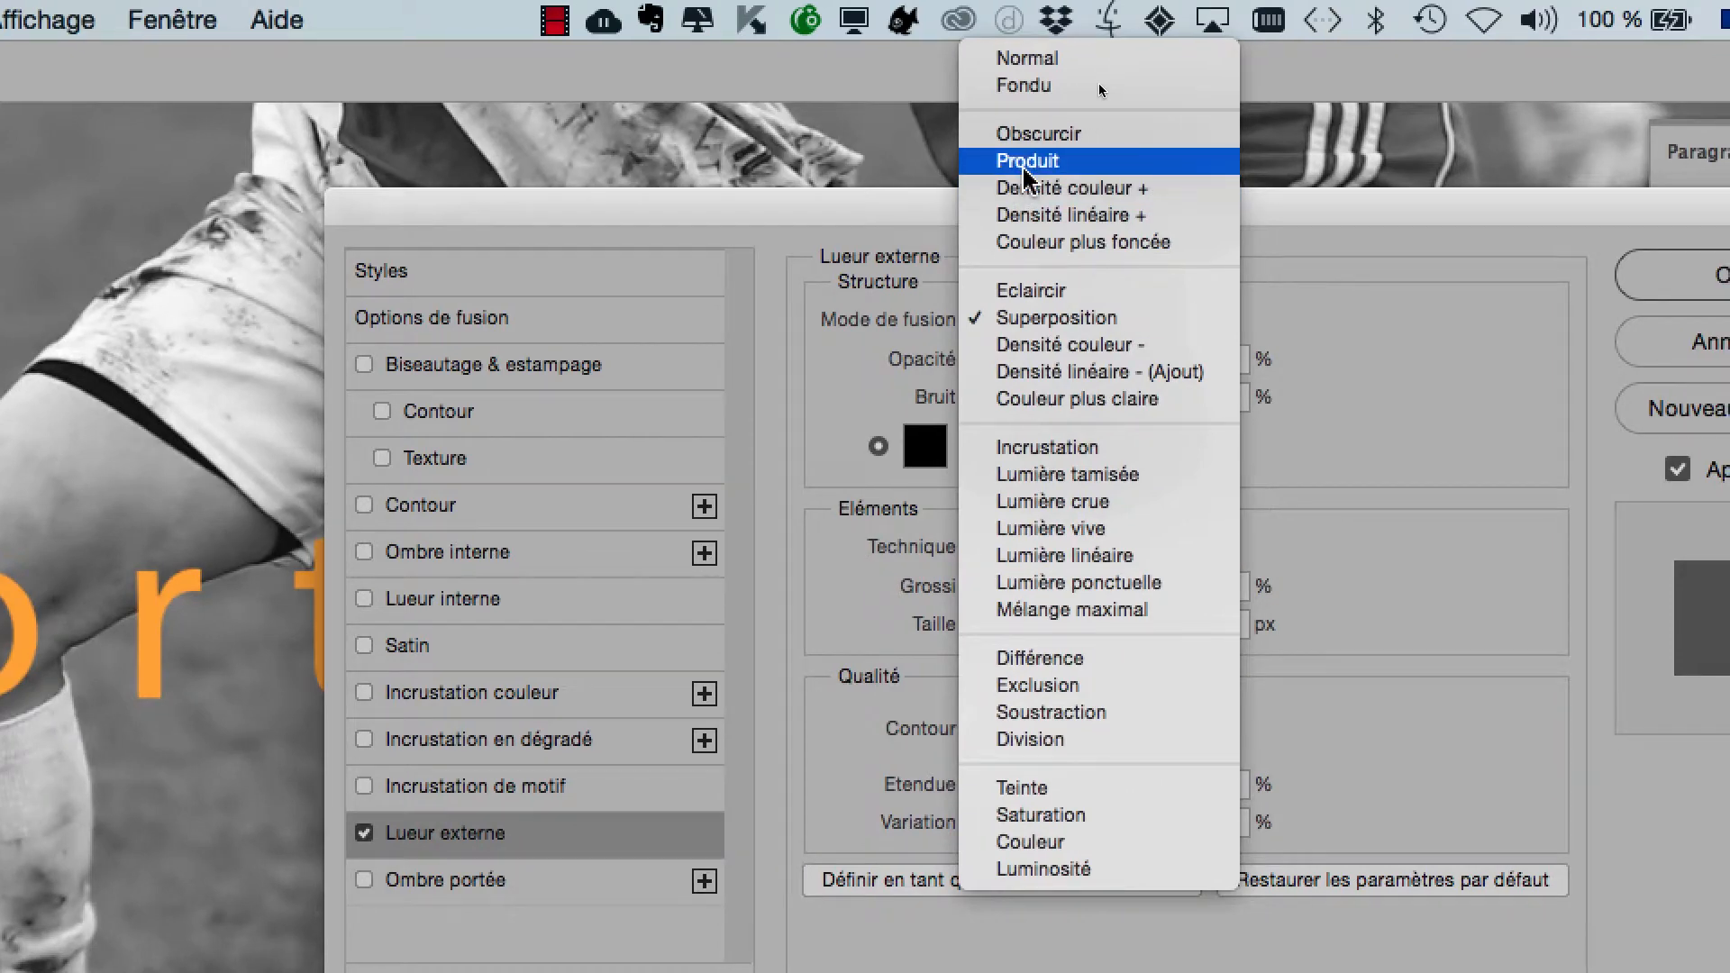
click(1025, 162)
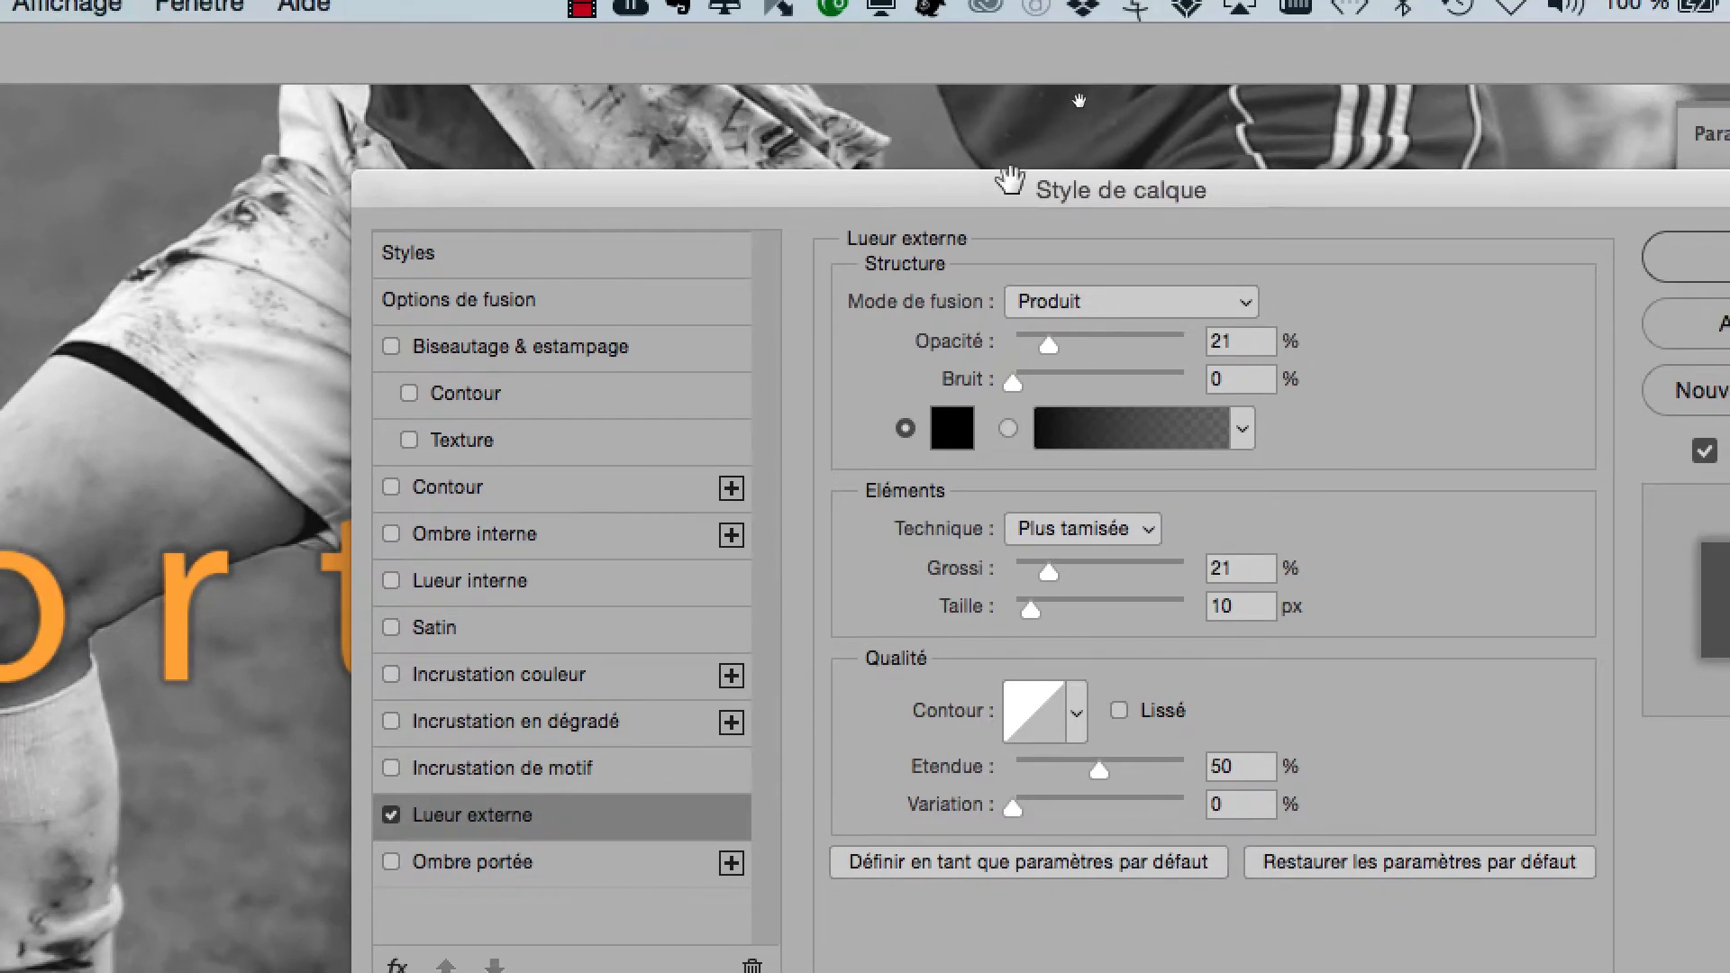
drag(1009, 179, 937, 424)
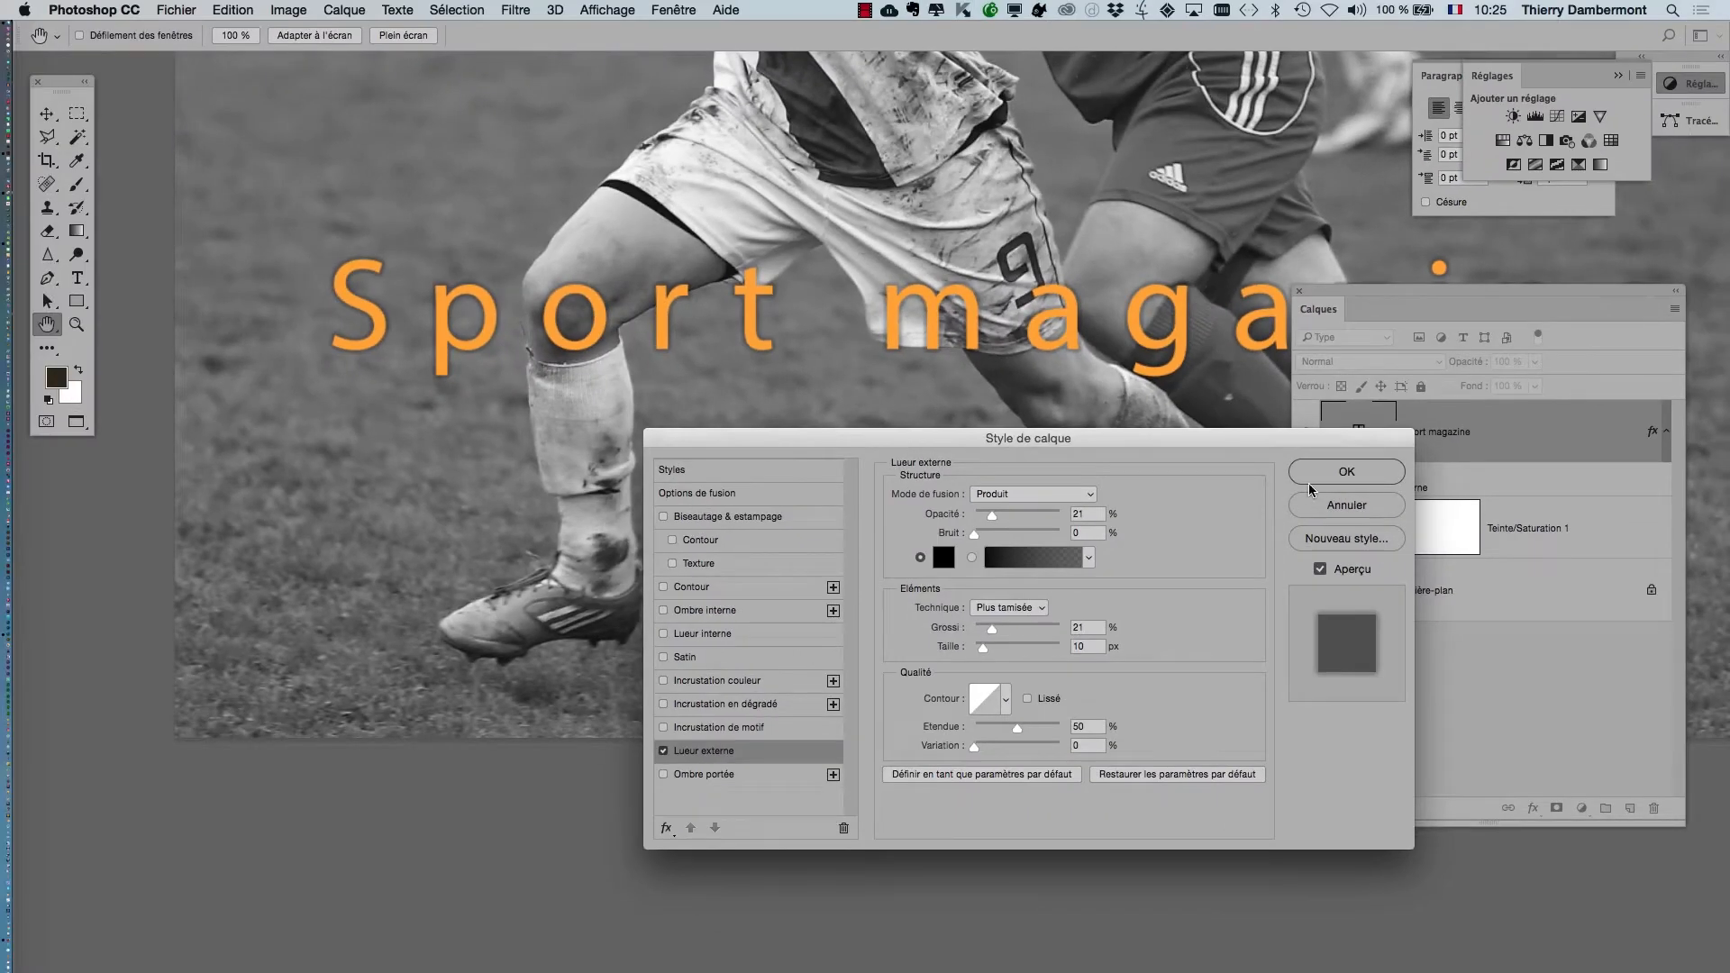
click(1385, 657)
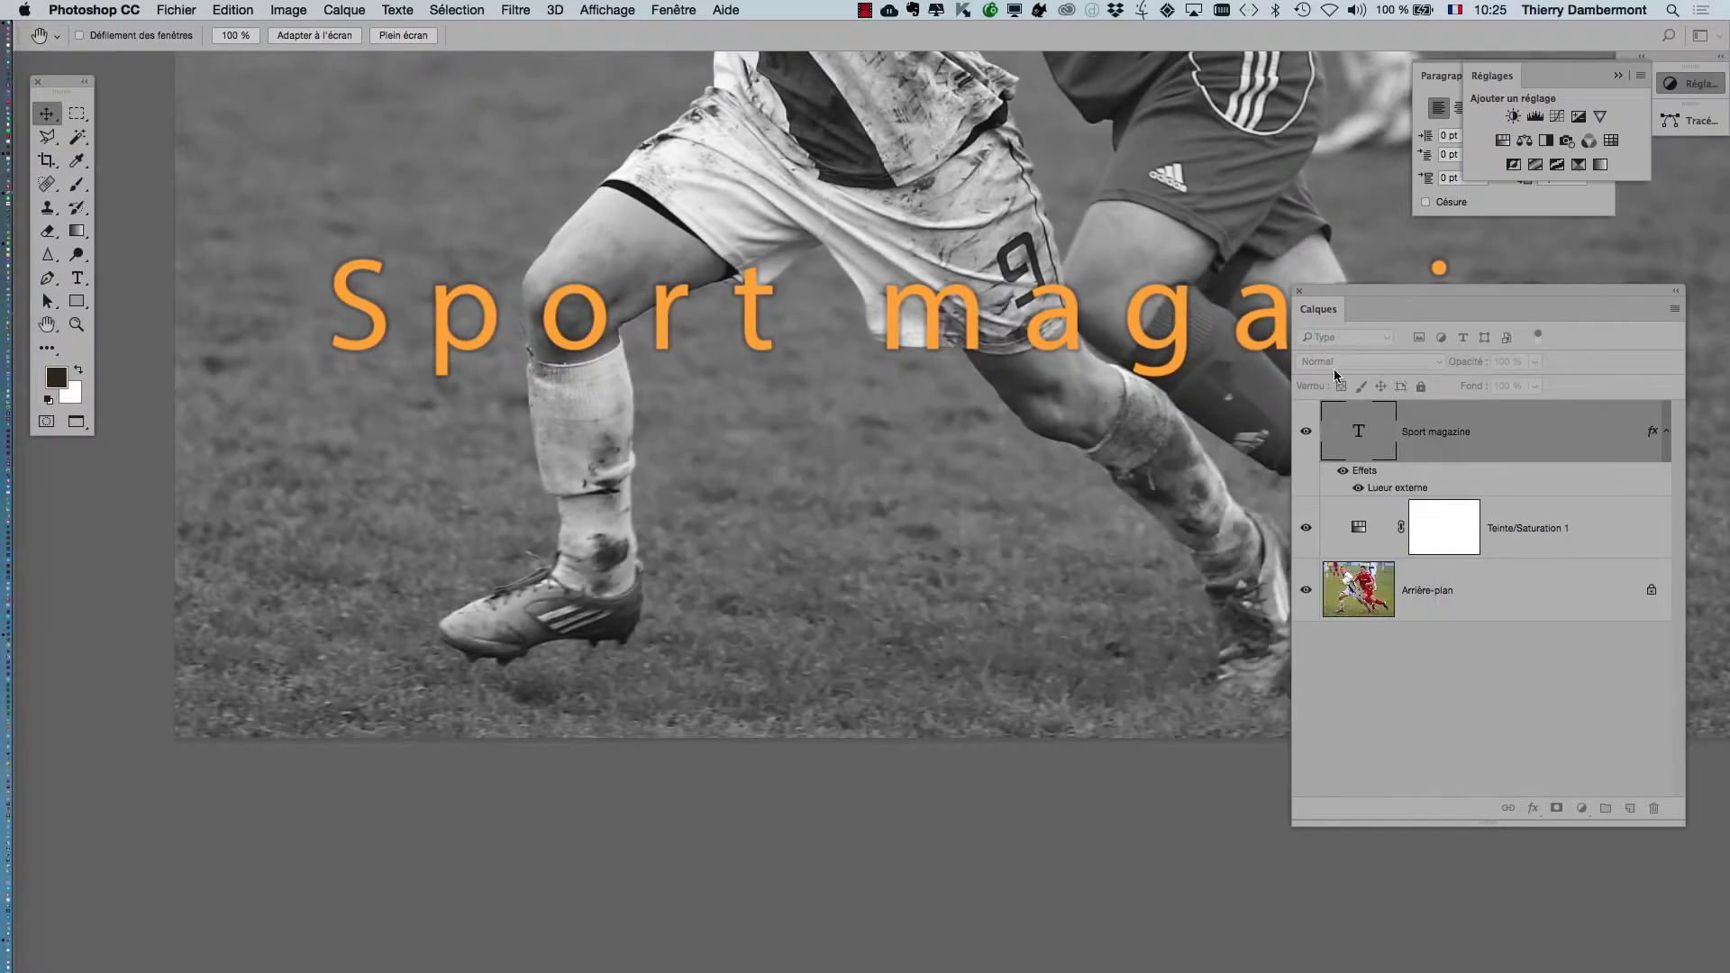
- Toggle the text layer's effects off and on to compare the title with and without the glow, moving the Calques panel clear
drag(1331, 294, 1177, 155)
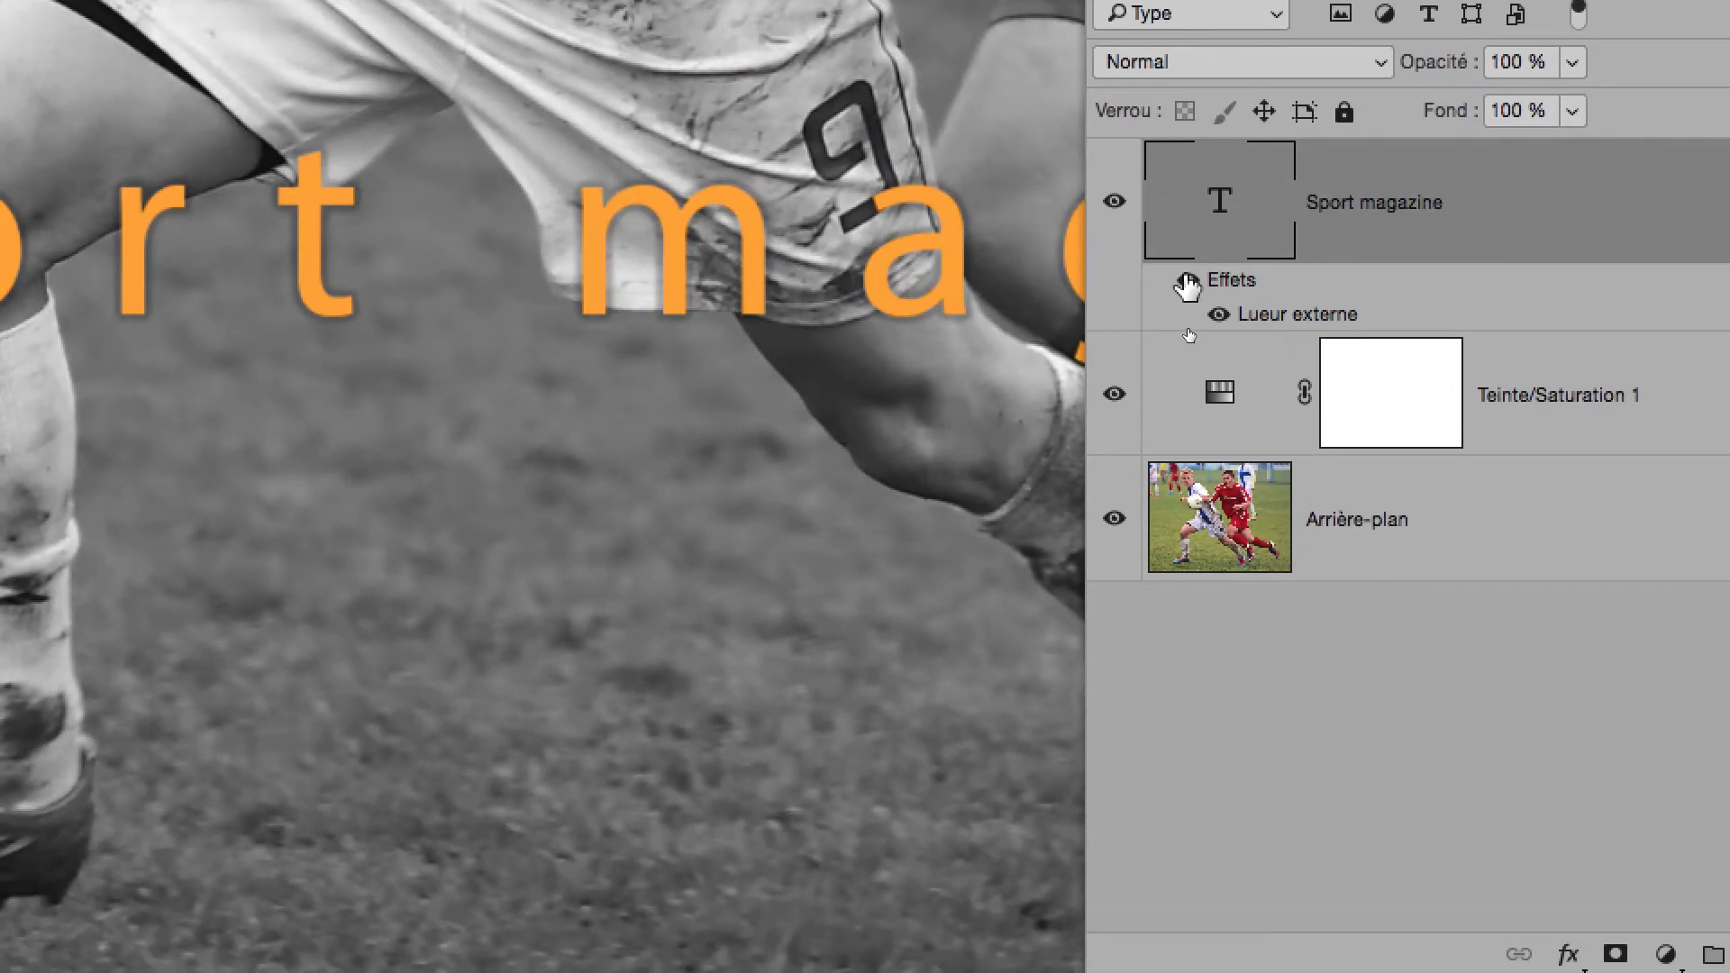
click(1188, 283)
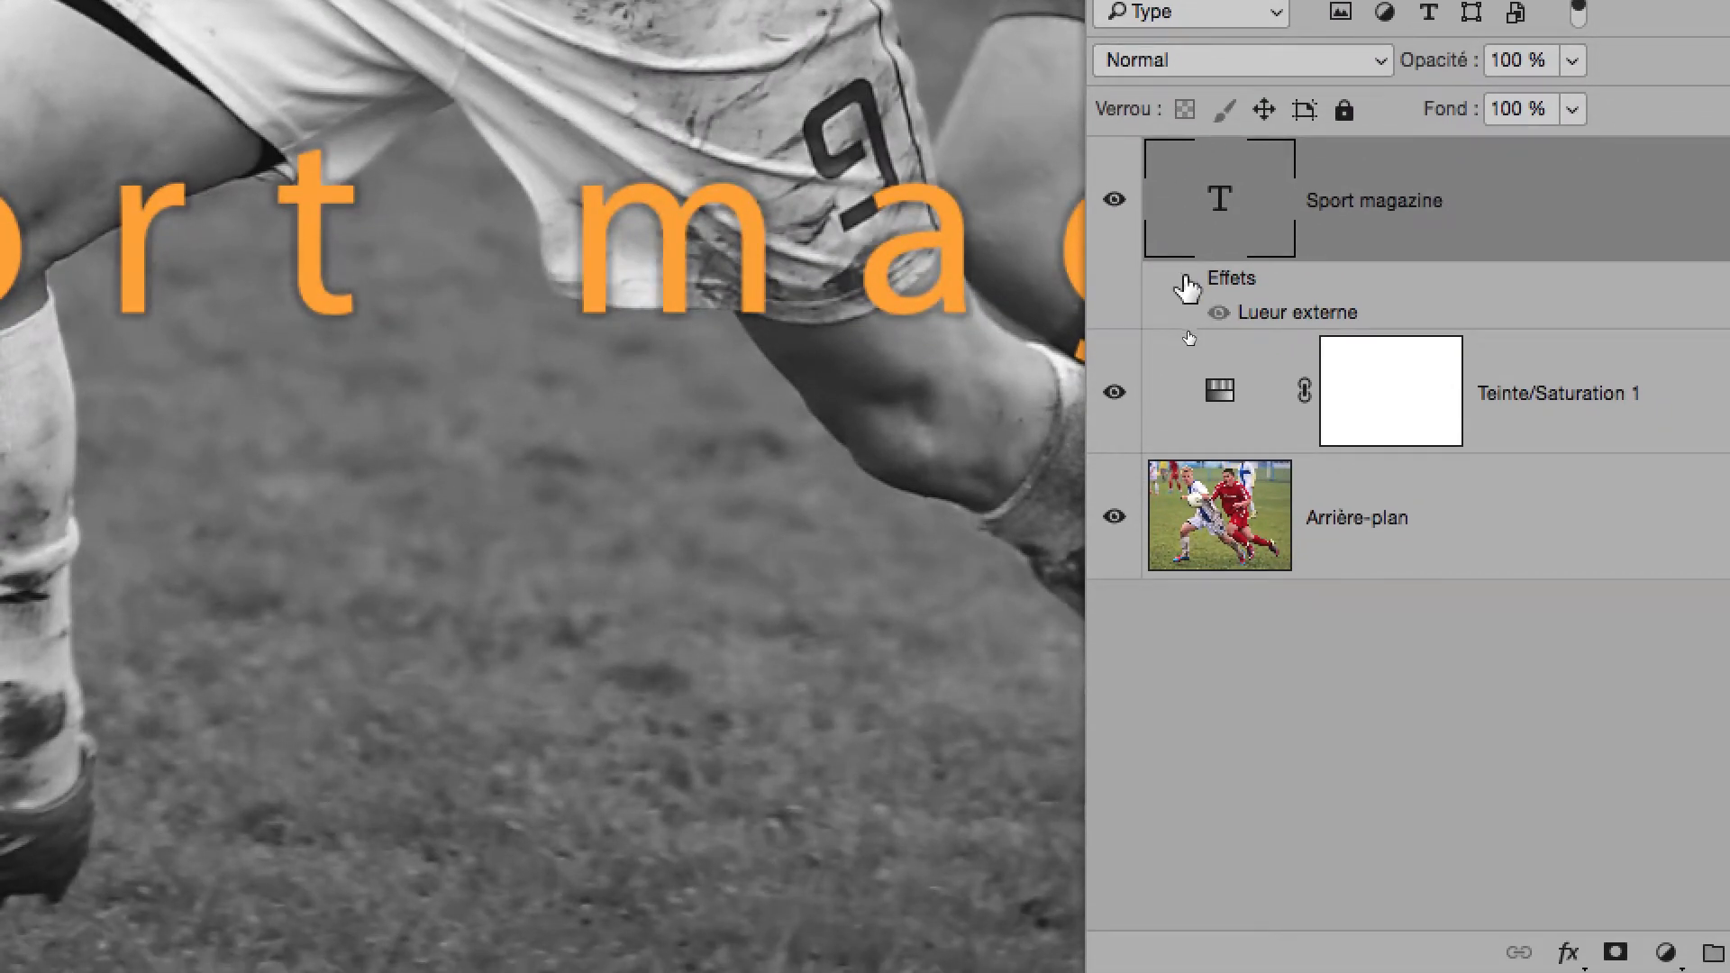
click(1188, 283)
click(1188, 279)
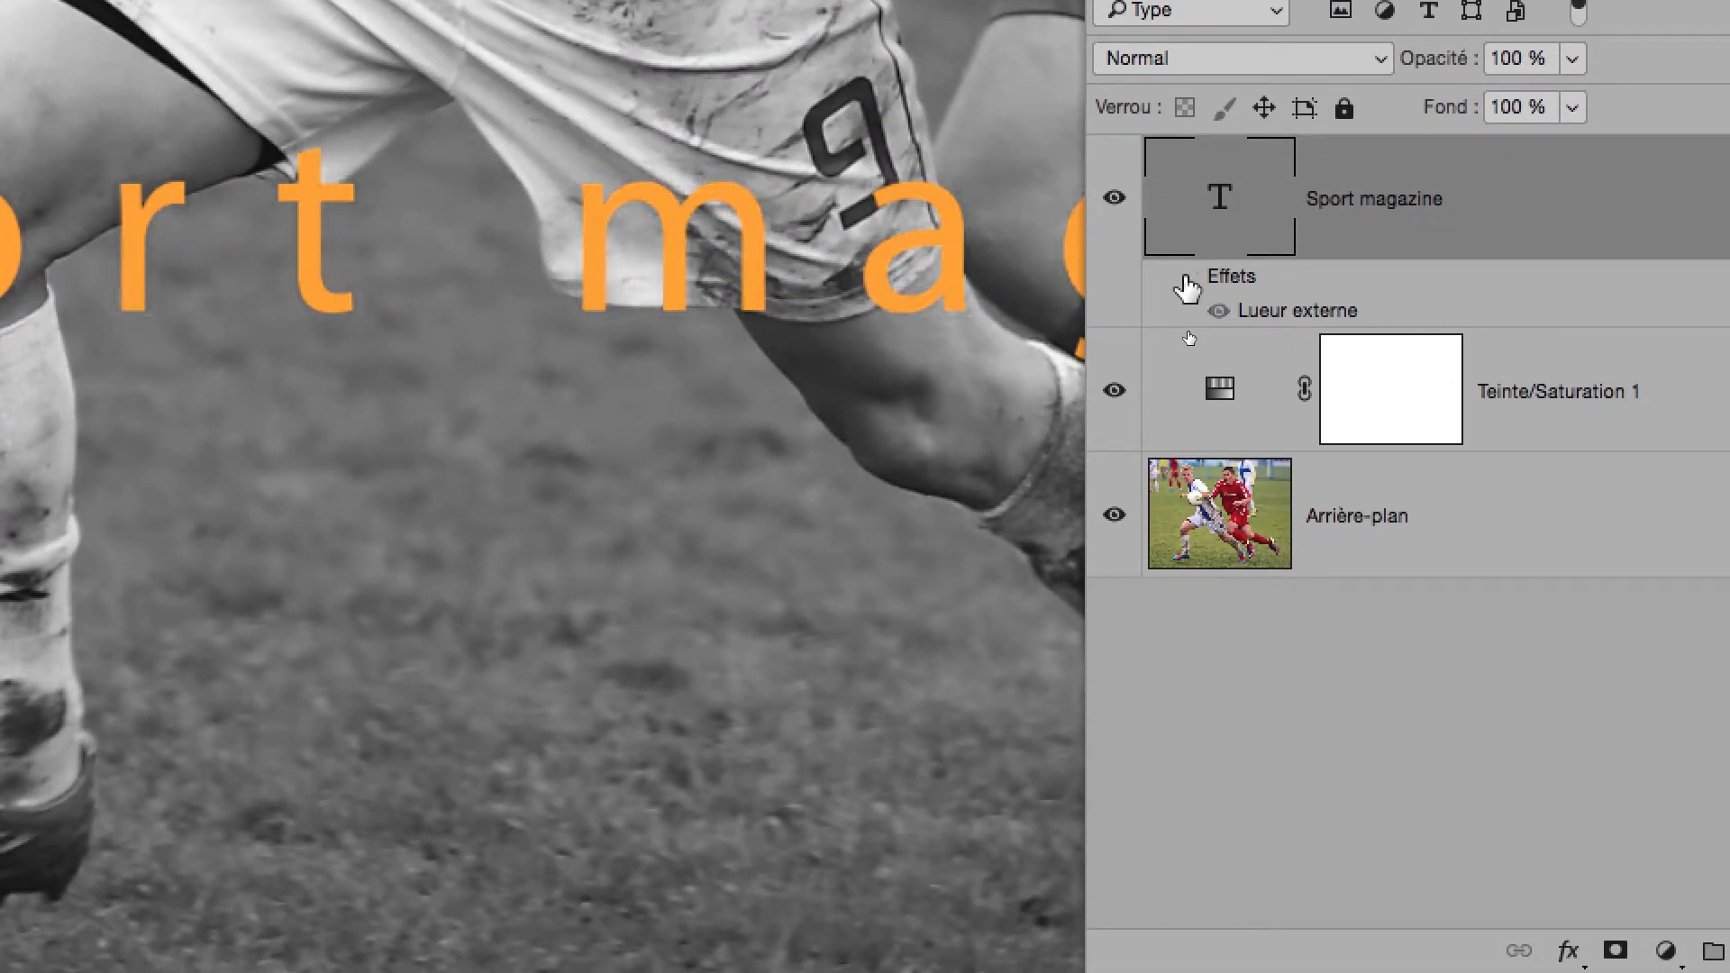
click(1188, 280)
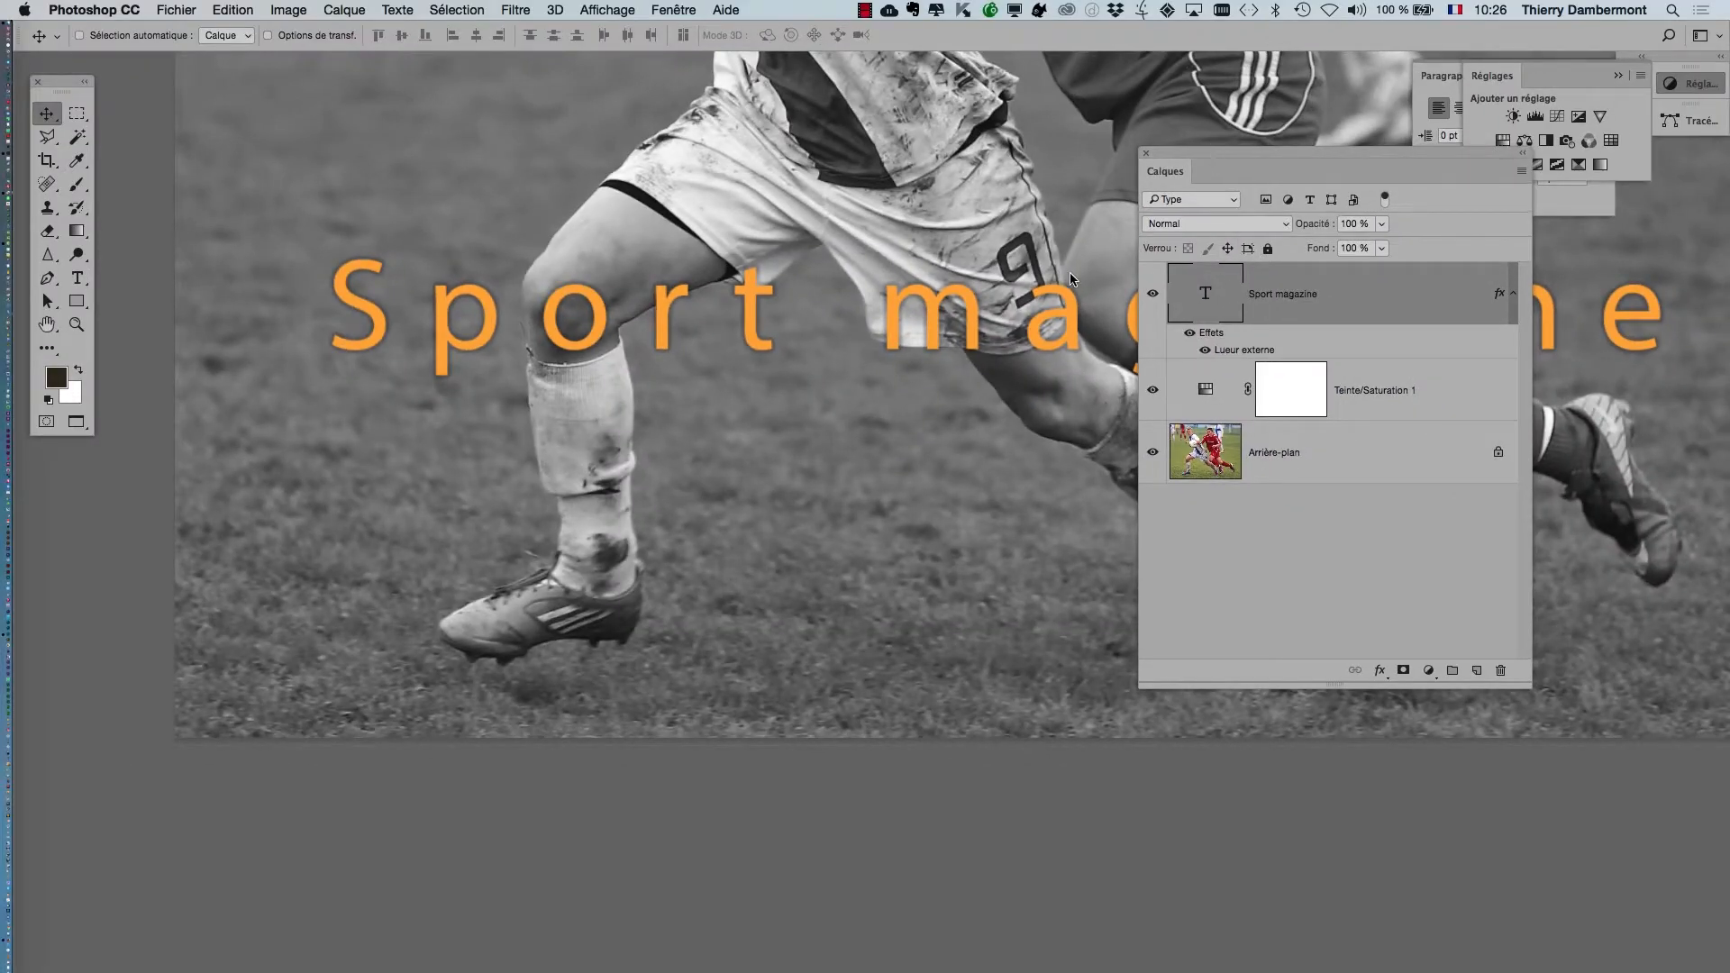
drag(1292, 173, 913, 547)
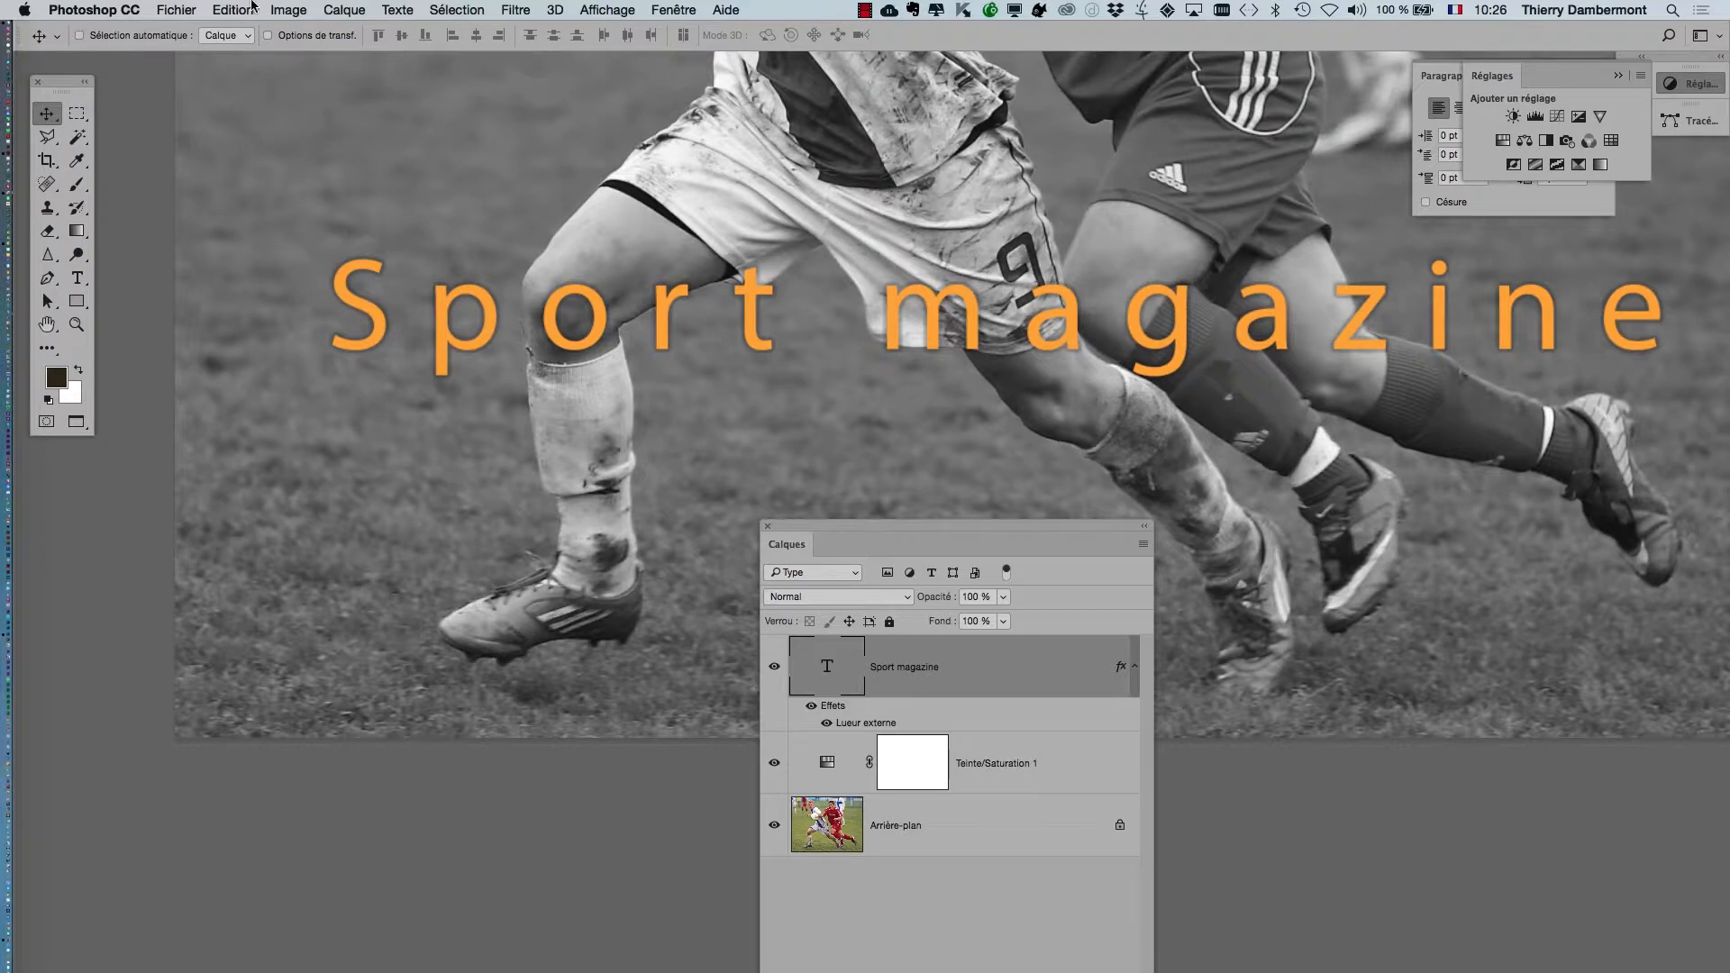
- Save the document as a new Photoshop file named people-men-grass-sport-VS2.psd in the "test création noir et blanc" folder
click(176, 9)
click(245, 199)
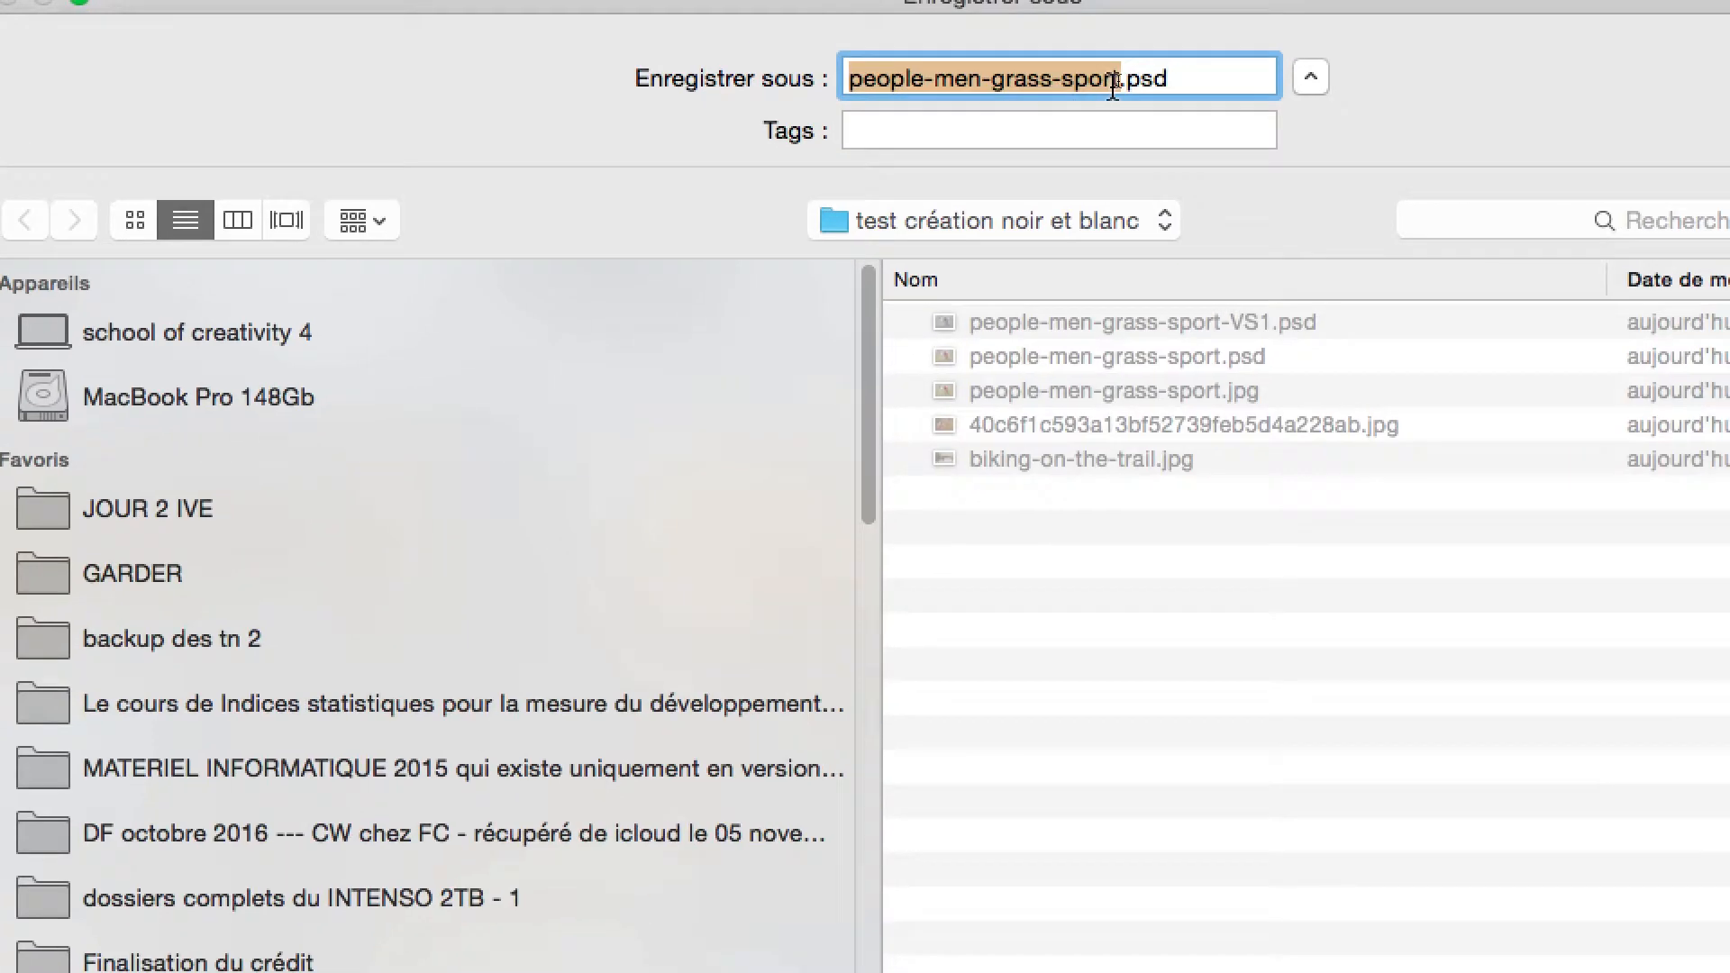
click(1118, 82)
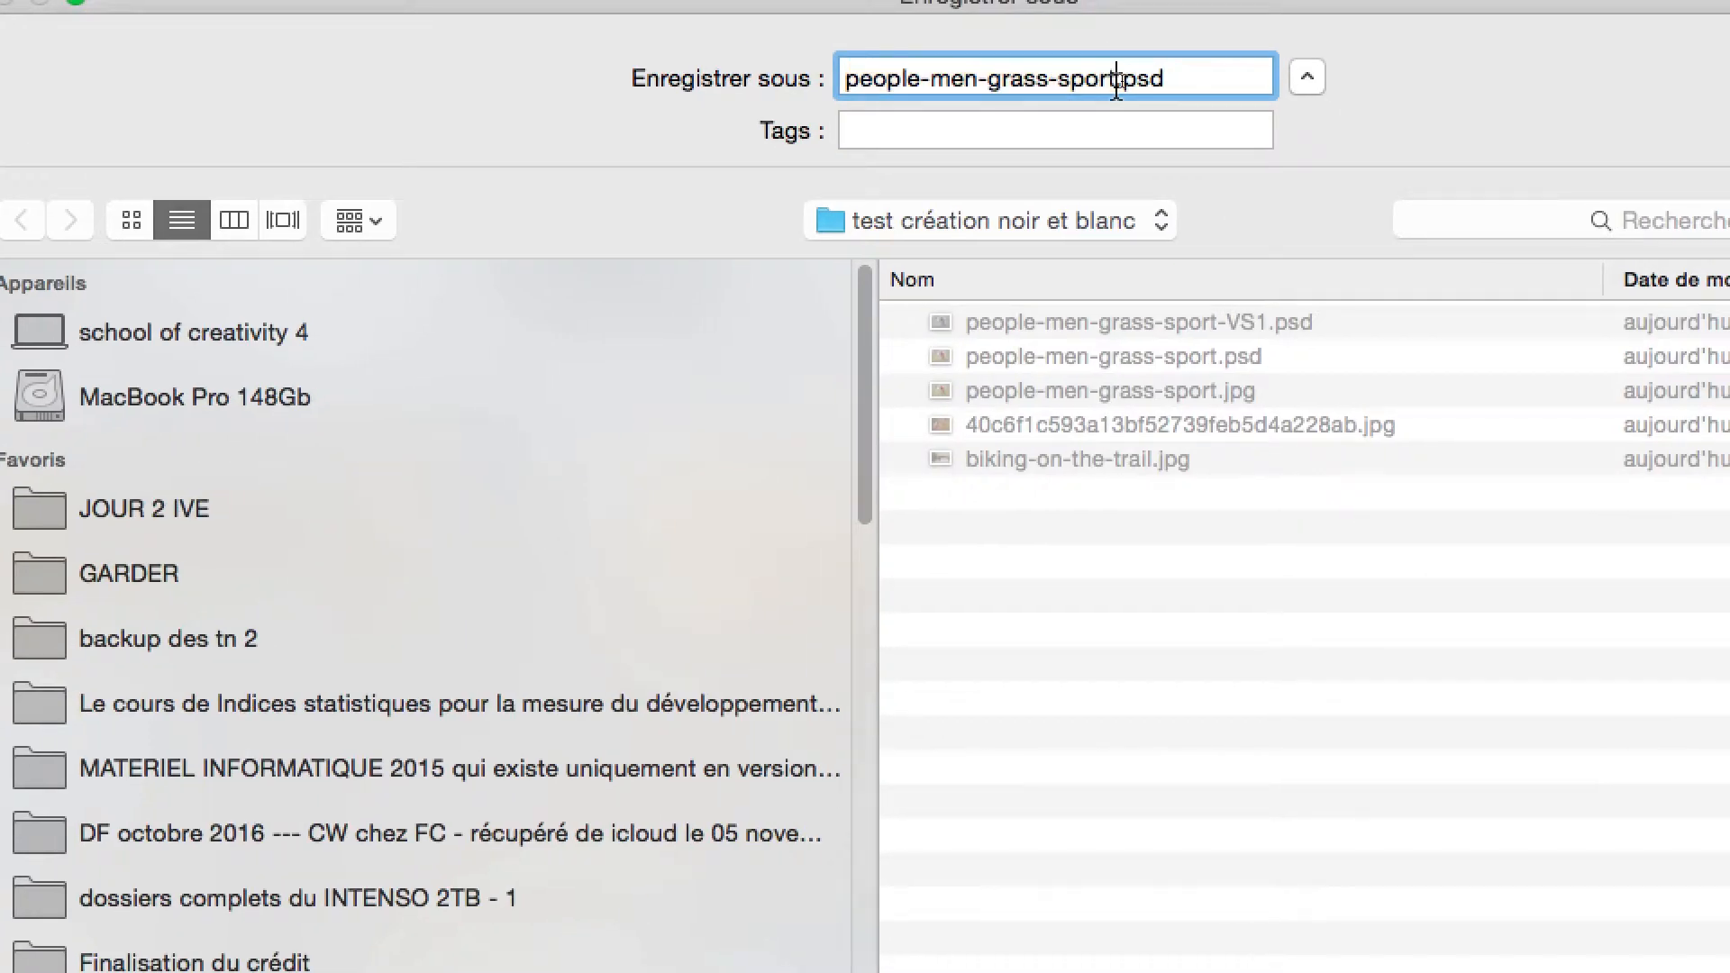
text(-VS2)
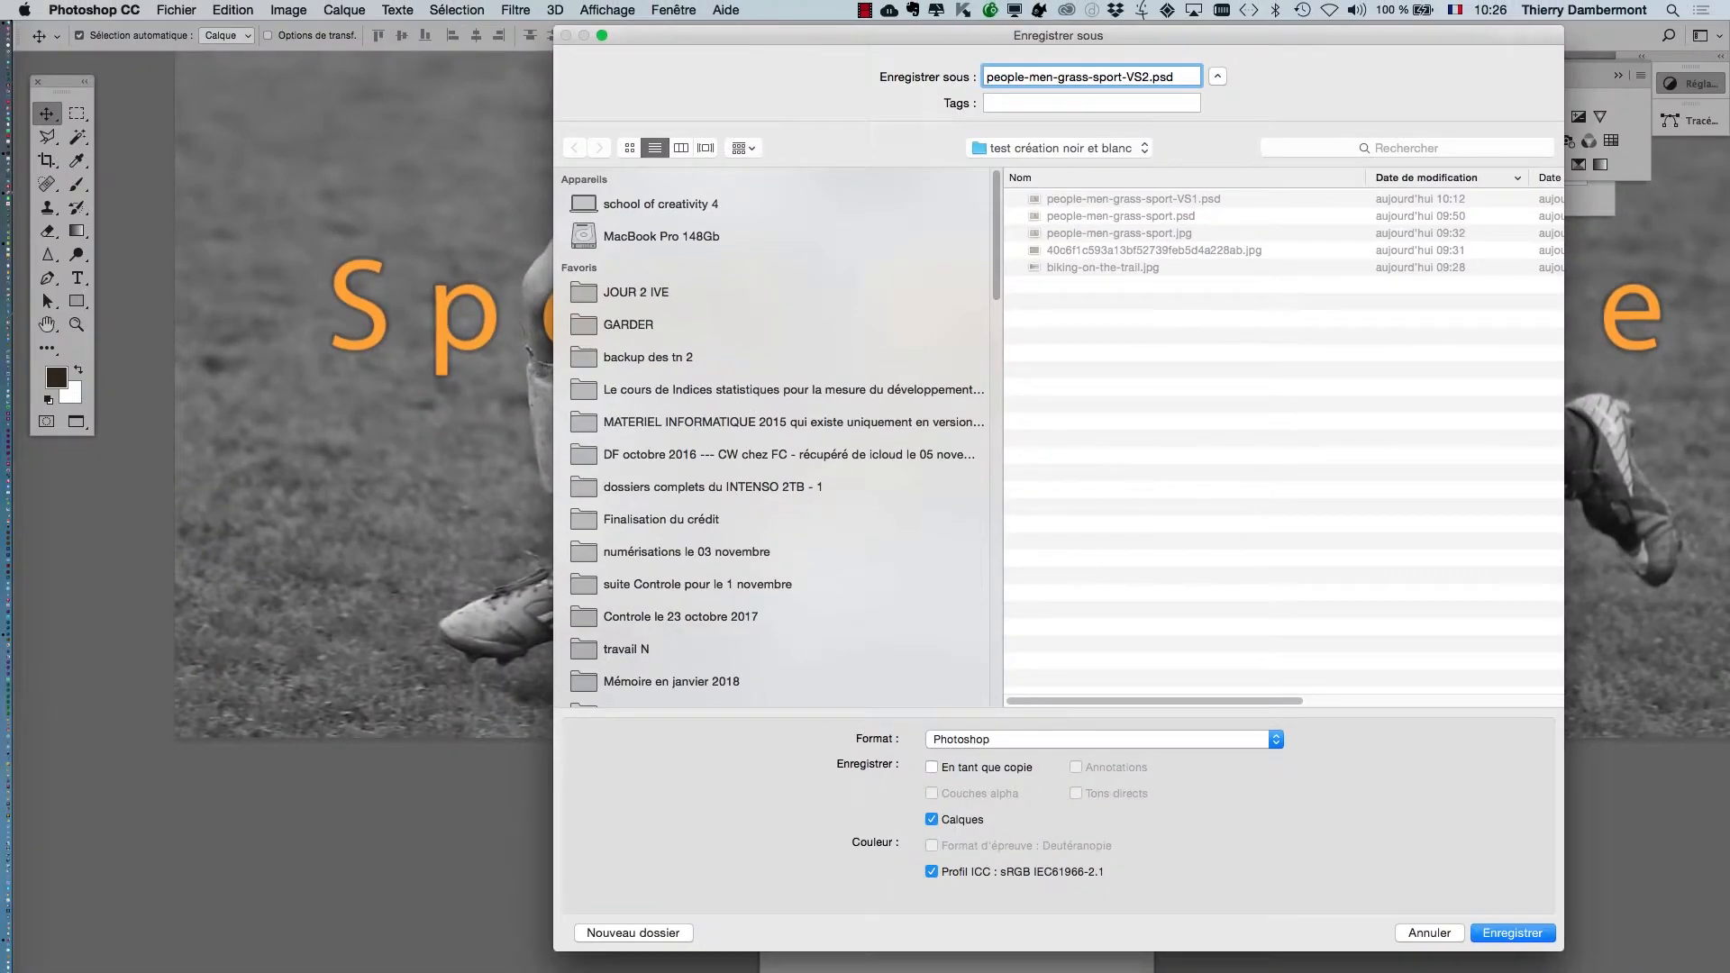
key(Return)
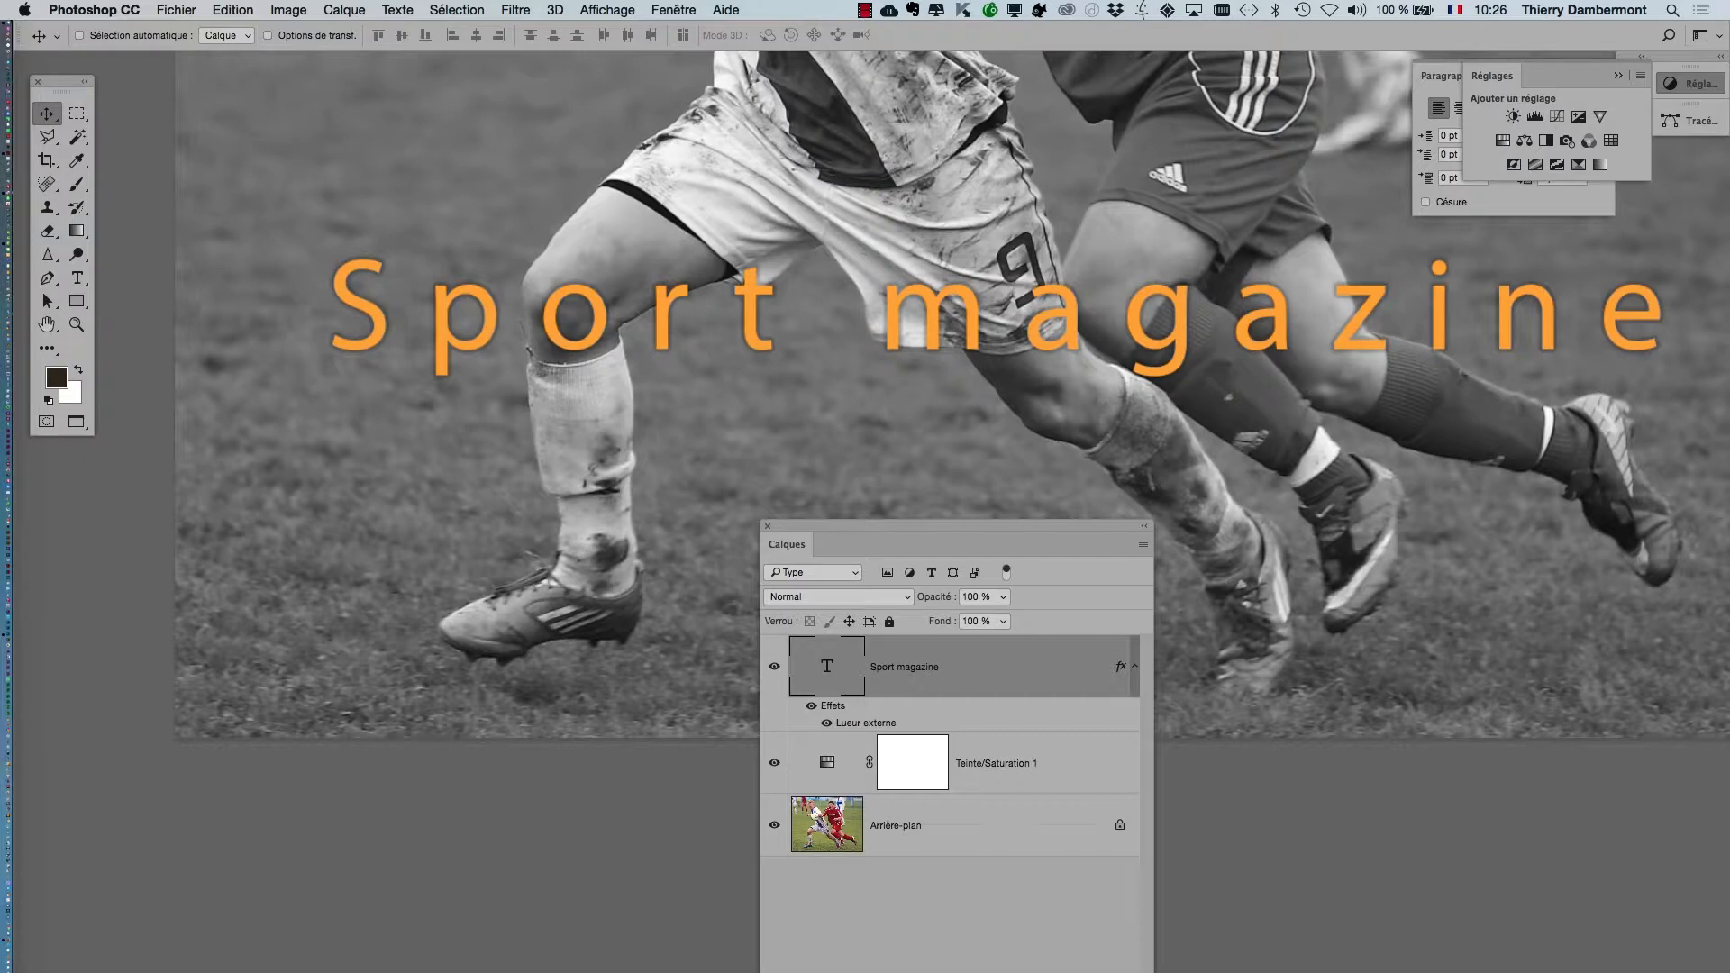
- Examine the dark glow around the edges of the title's letter "t" at pixel level, then on the whole title
key(super+plus)
key(super+plus)
key(super+plus)
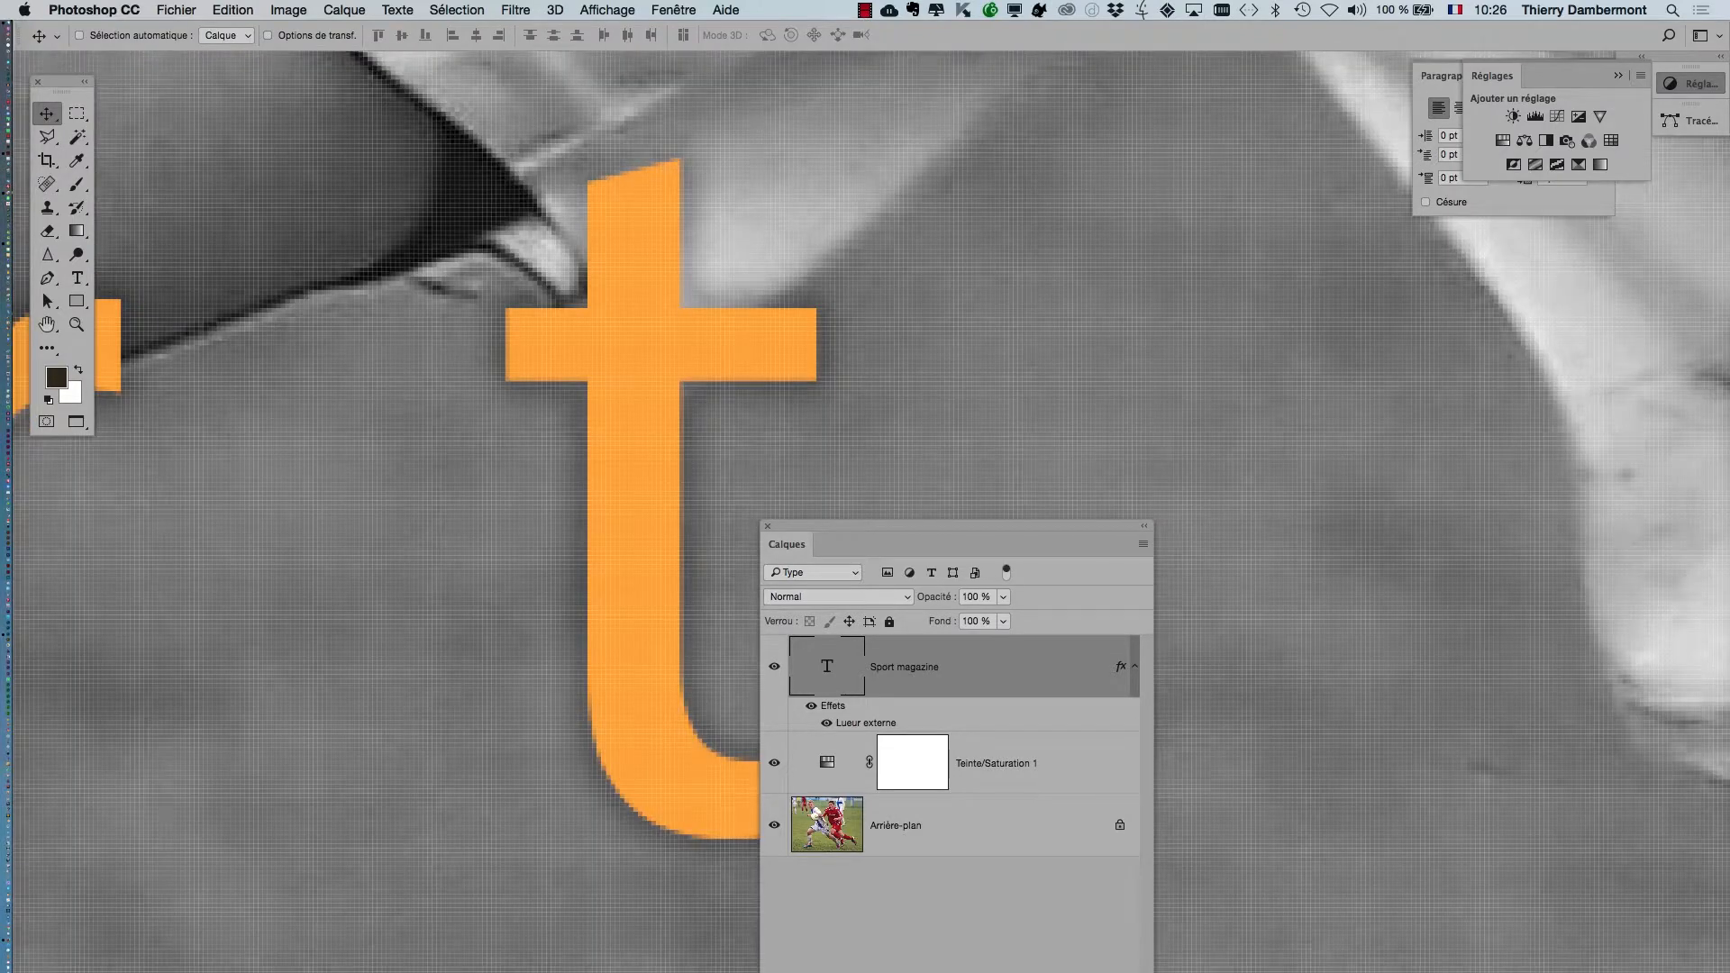
drag(956, 526, 1199, 545)
scroll(657, 783, up, 5)
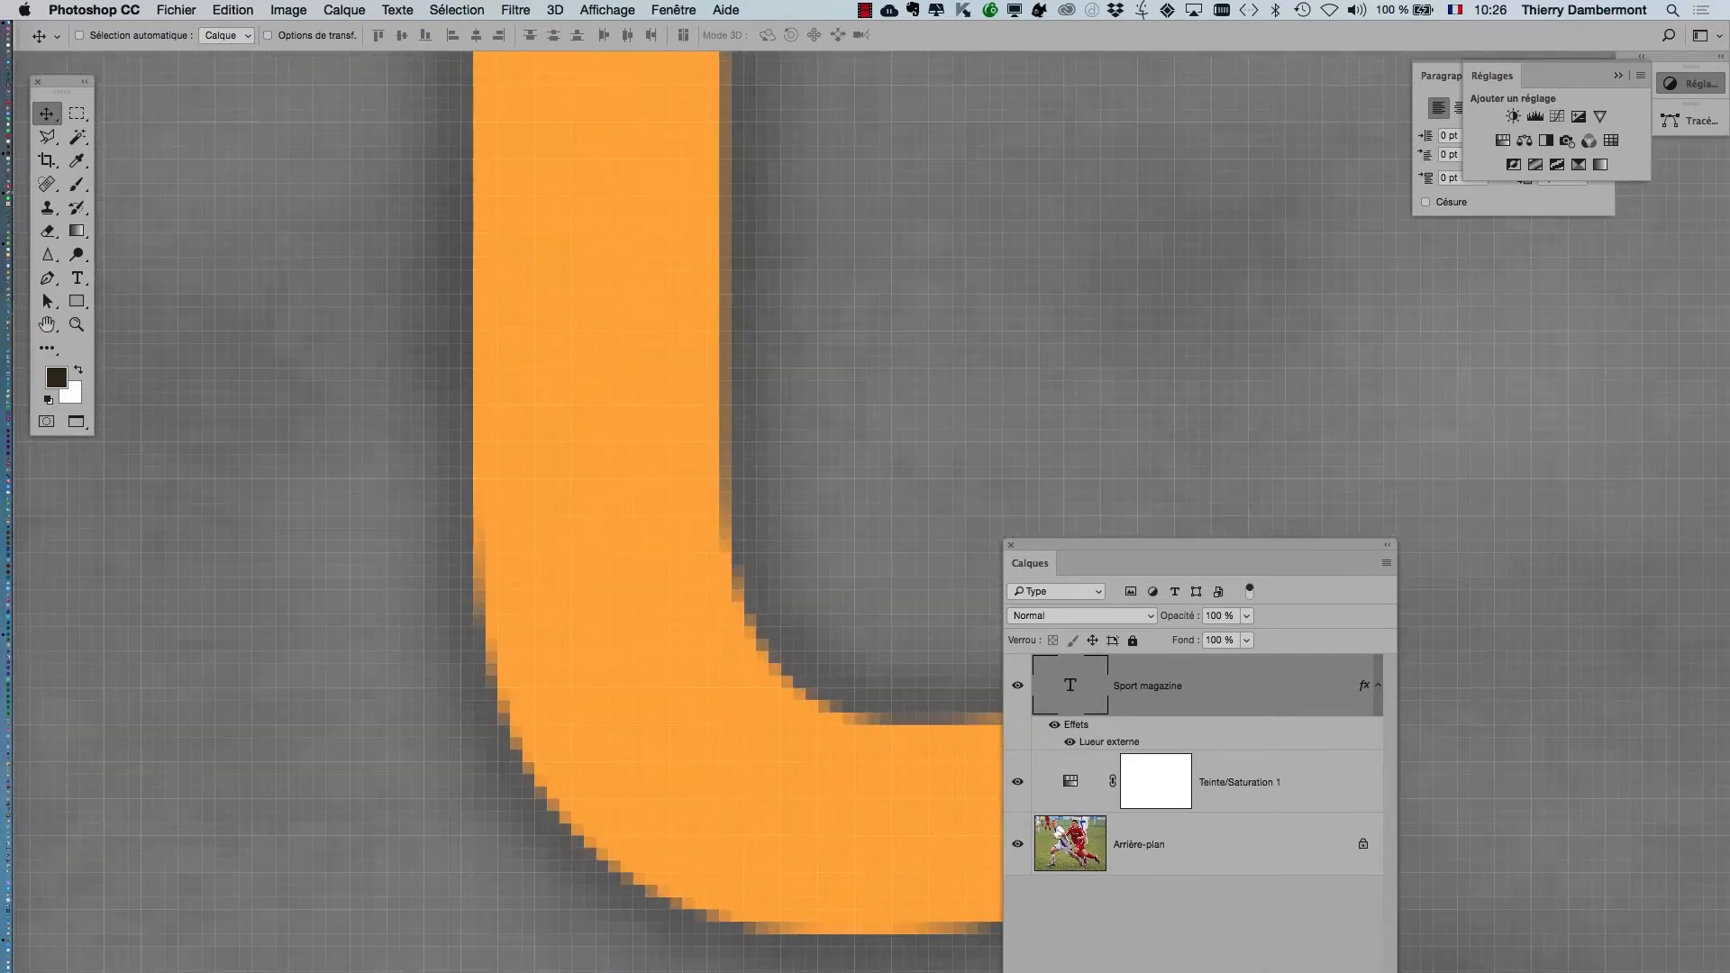
scroll(656, 631, down, 5)
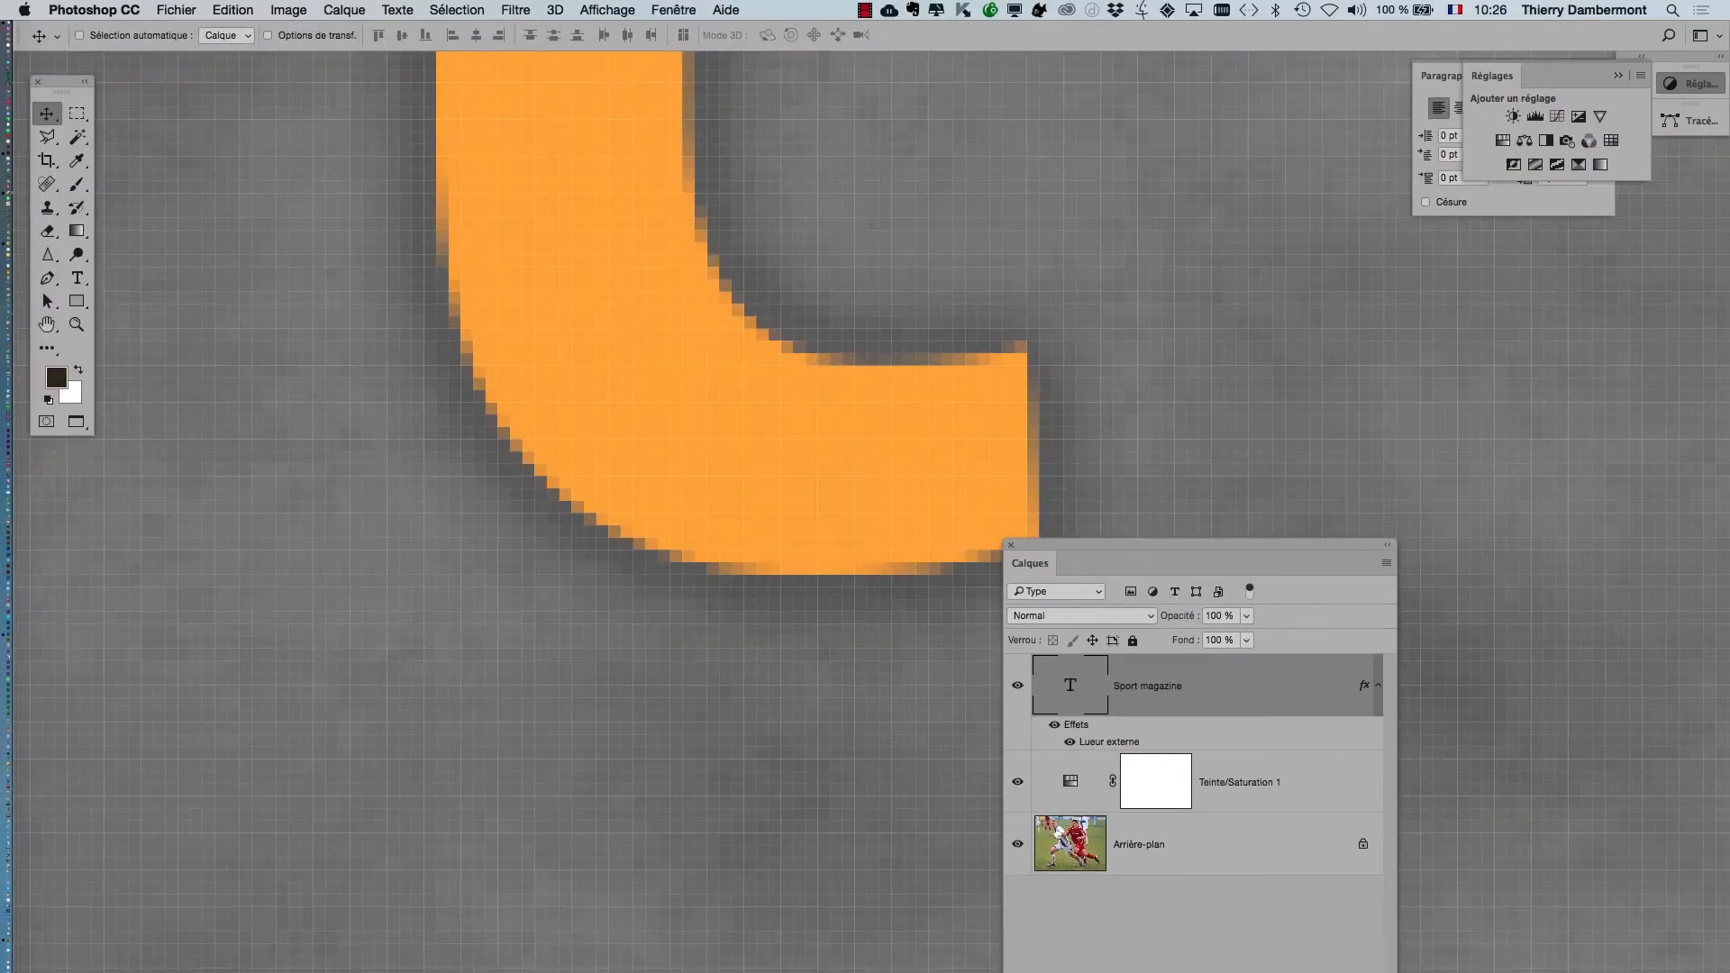
scroll(642, 579, down, 3)
scroll(600, 559, down, 10)
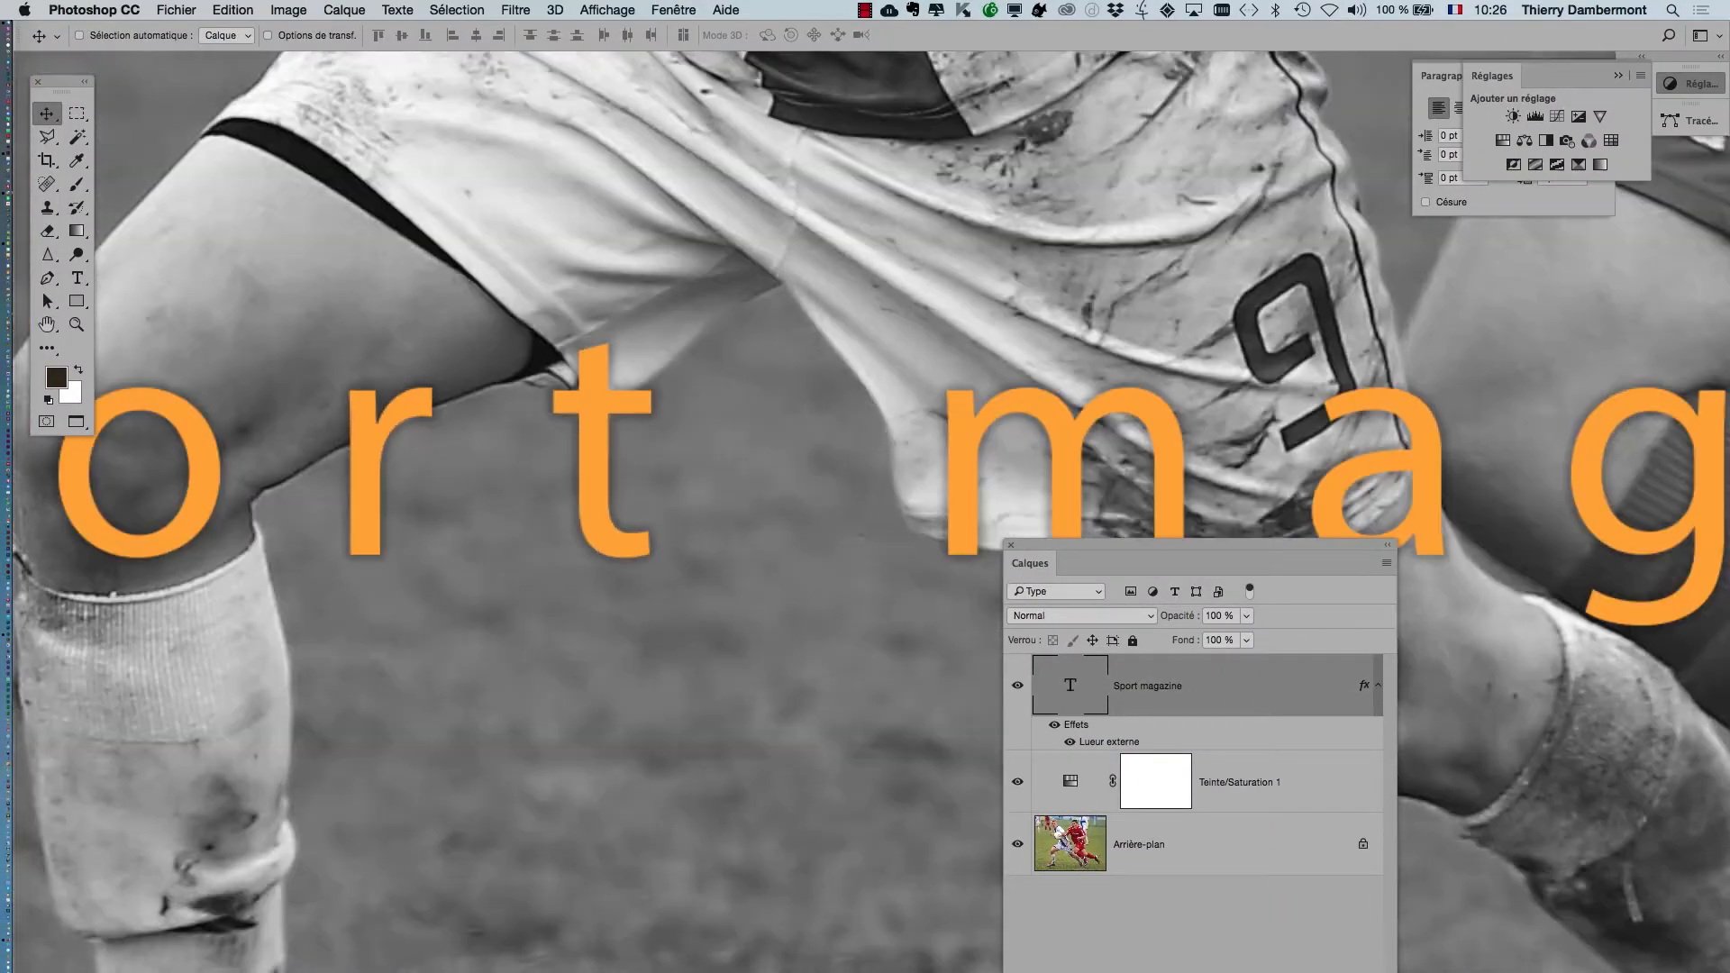
scroll(568, 554, down, 8)
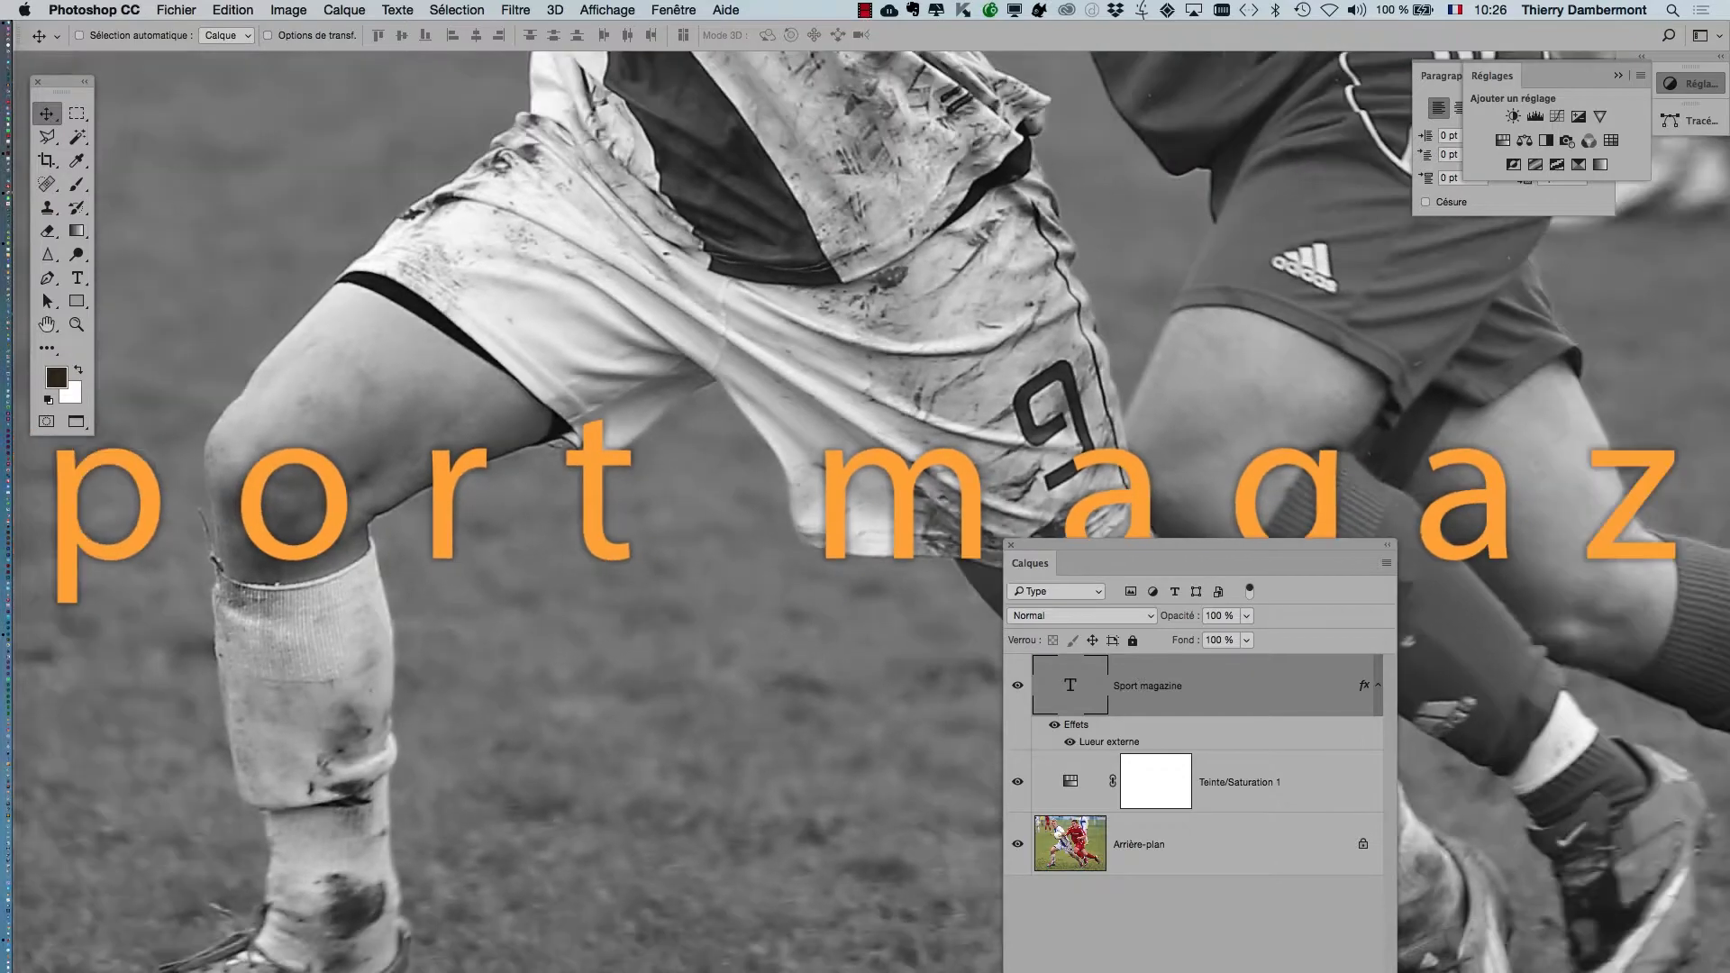
- Start saving the document under a new format and choose Photoshop PDF as the file format
scroll(568, 555, down, 6)
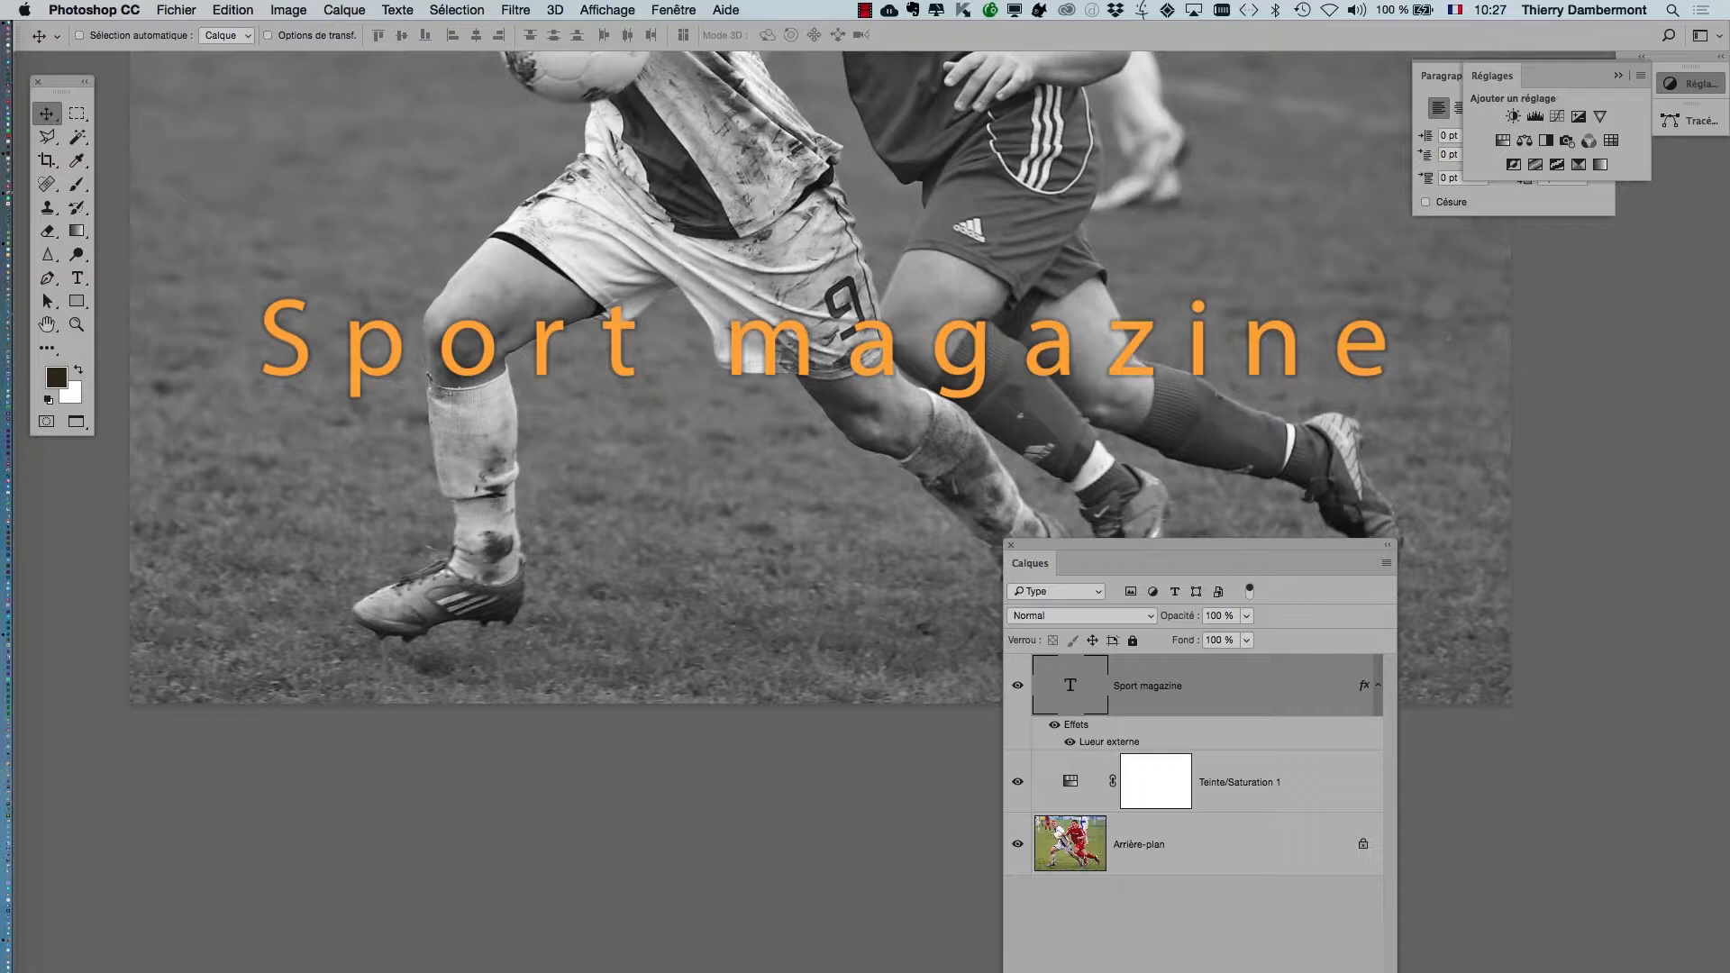
click(181, 9)
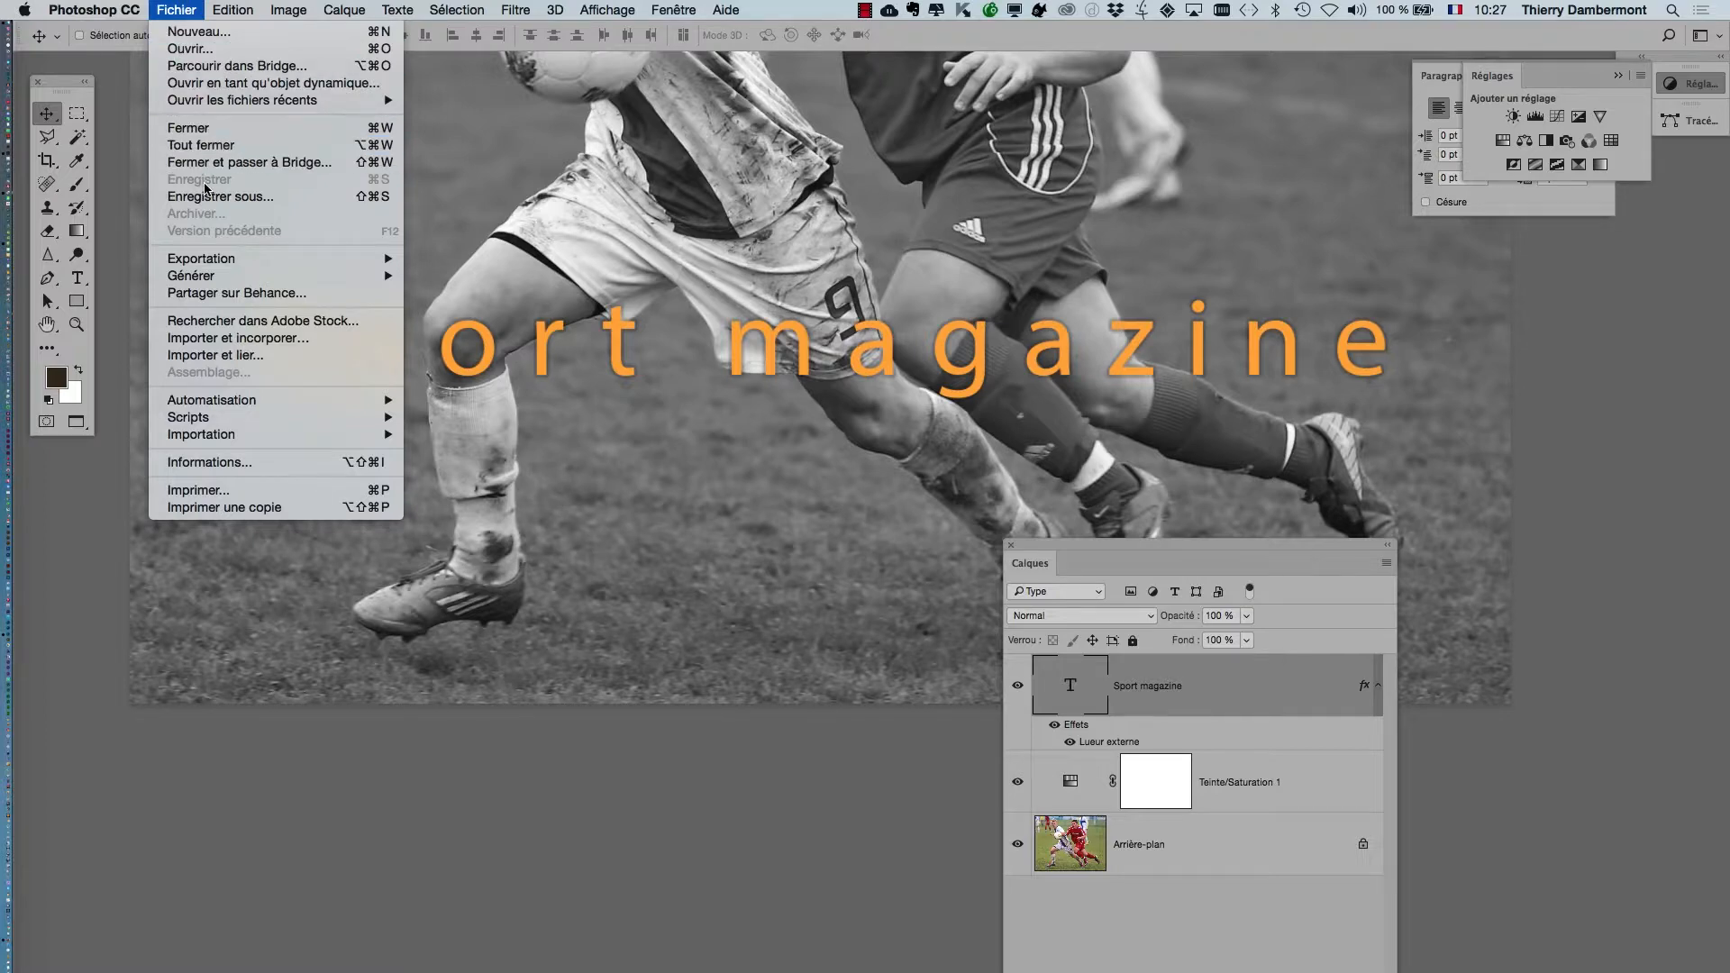
click(221, 196)
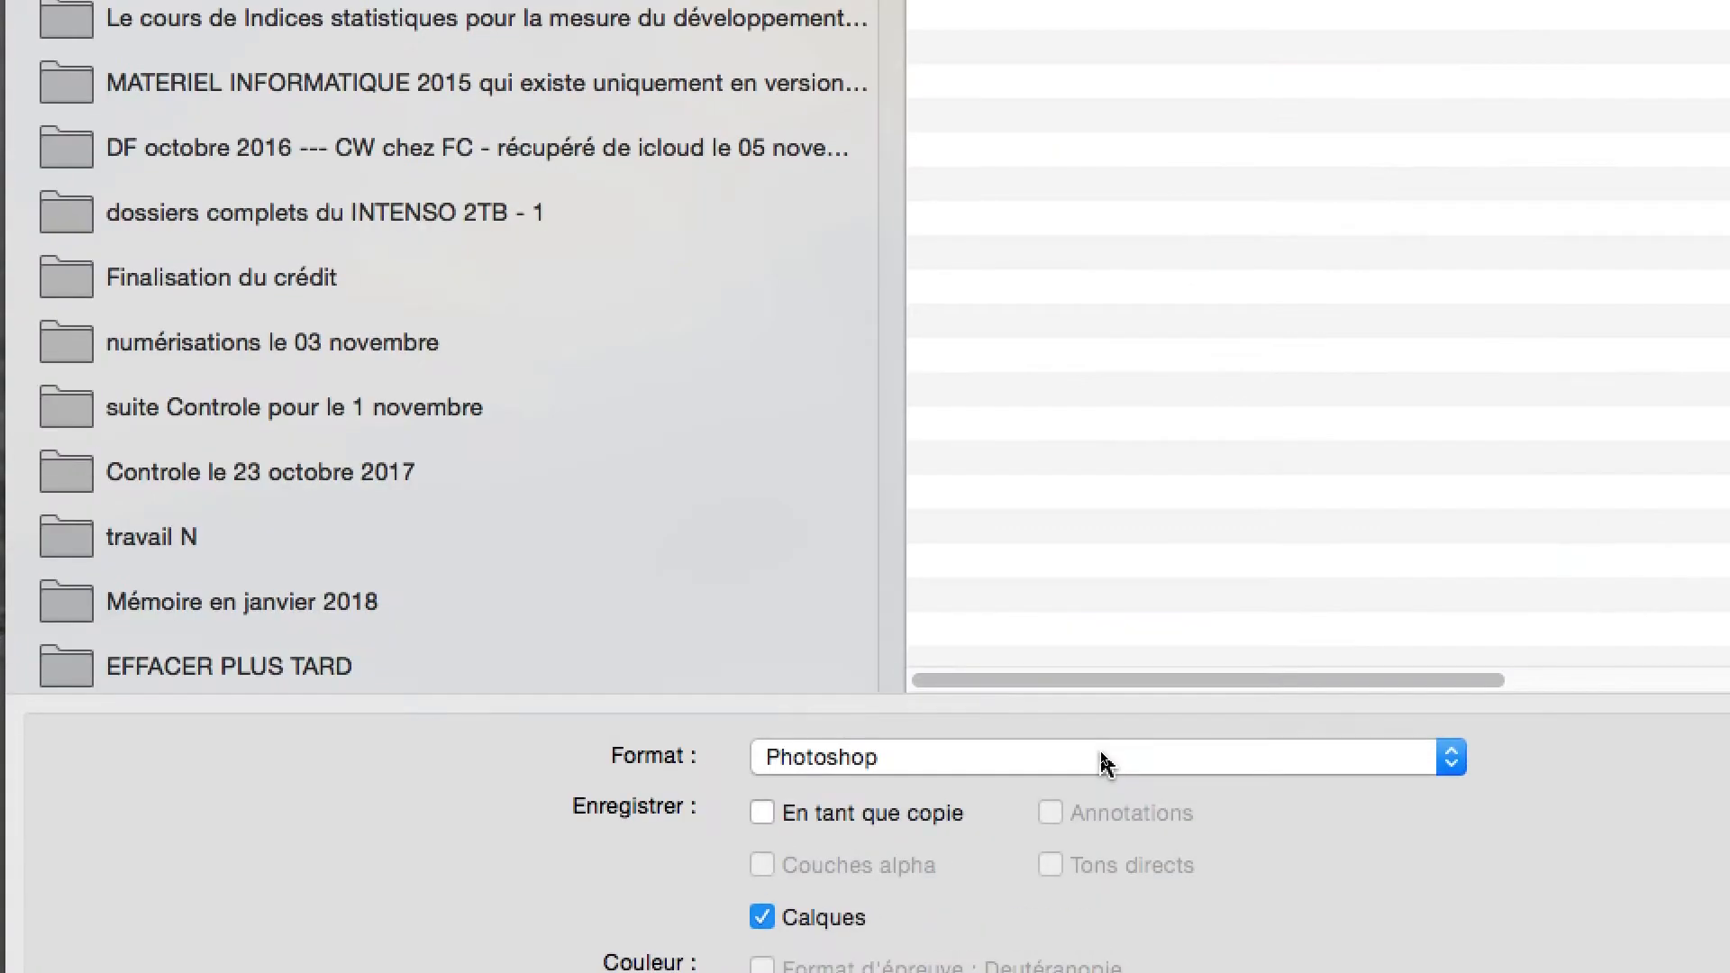
click(1101, 757)
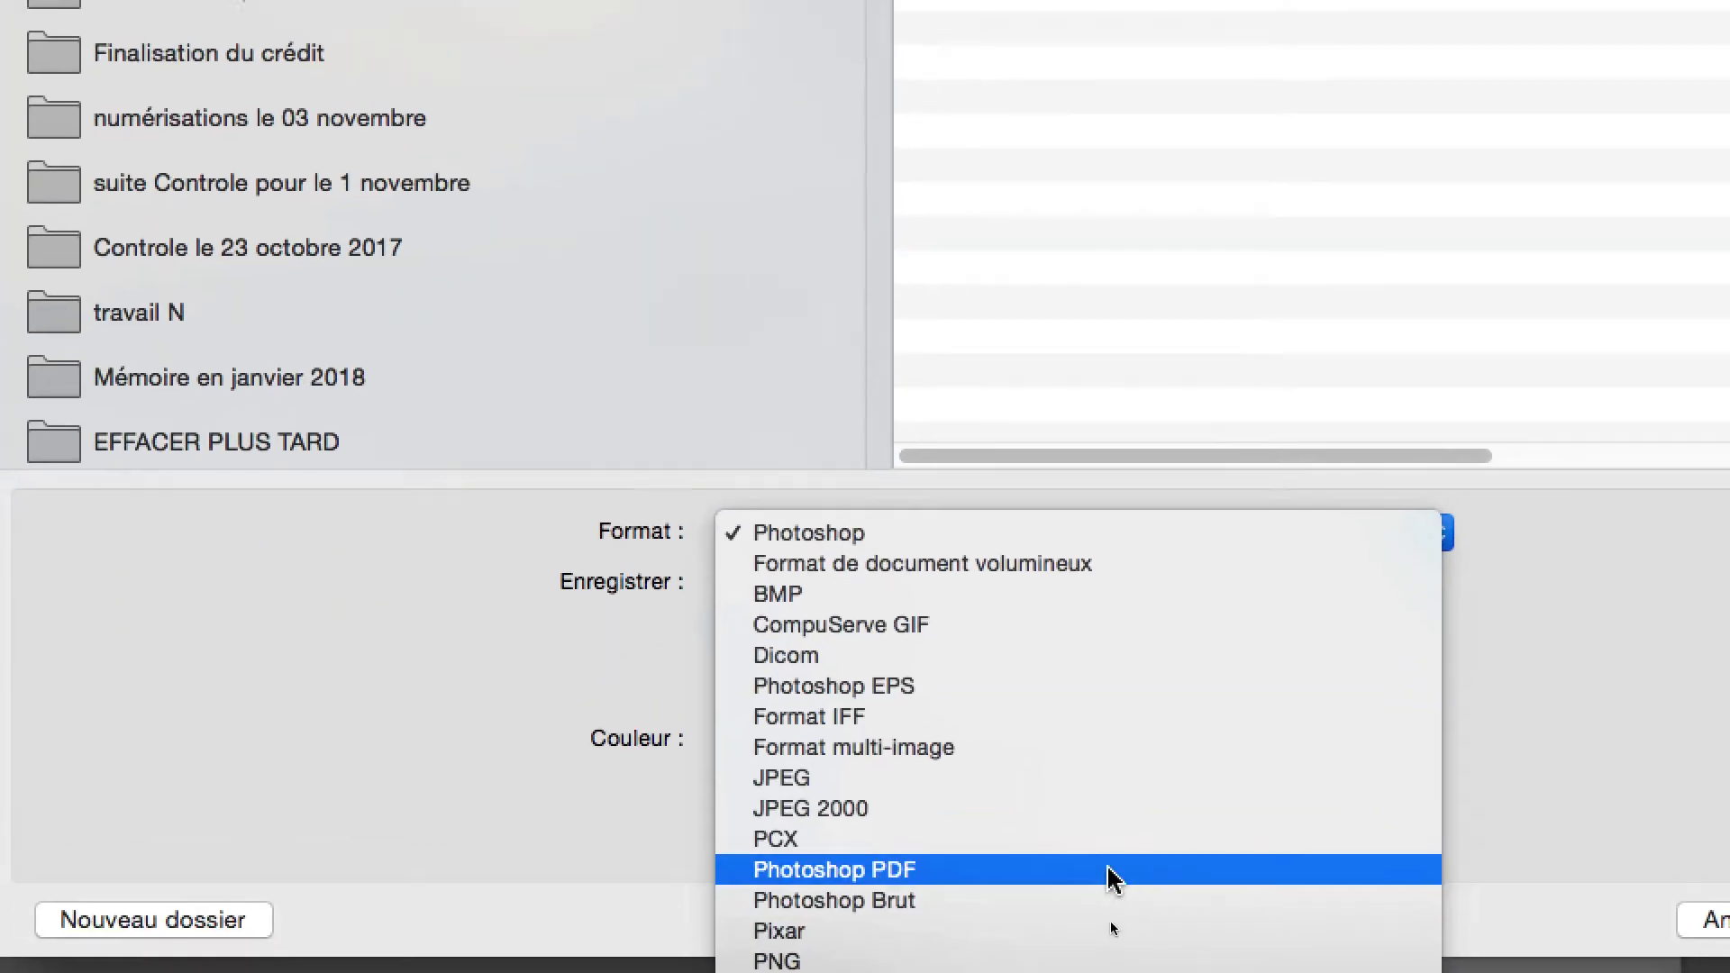
scroll(1150, 826, down, 3)
click(1104, 779)
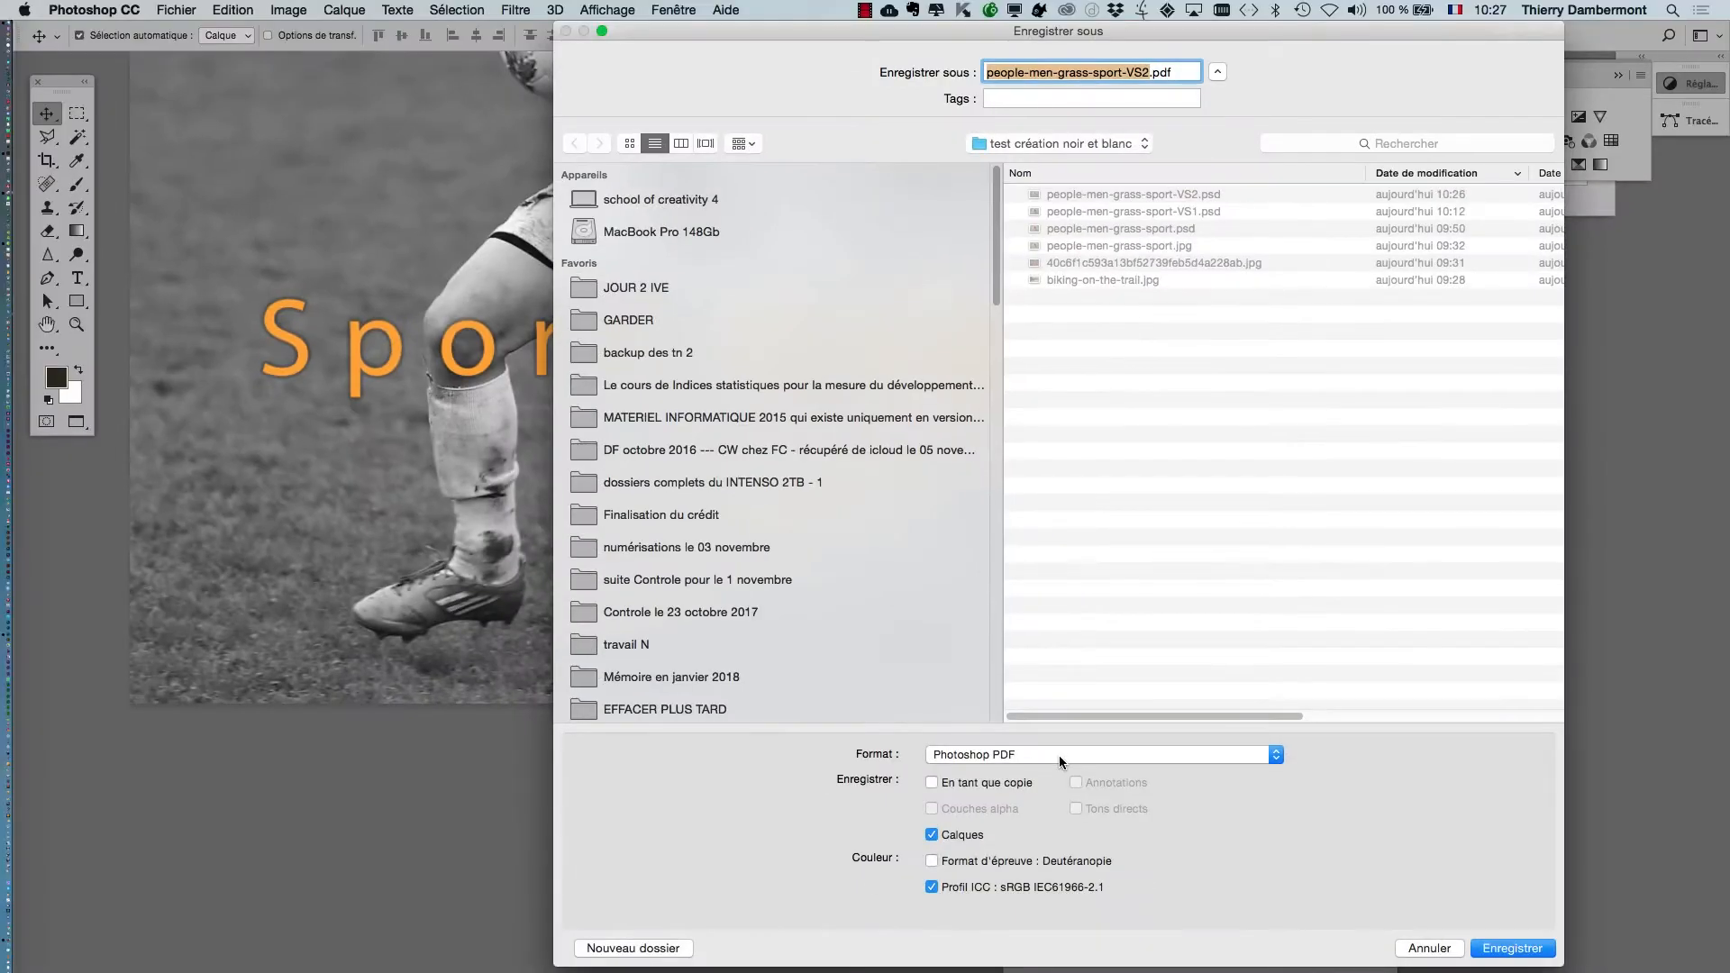
- Save people-men-grass-sport-VS2.pdf in the "test création noir et blanc" folder with the [Qualité supérieure] preset, keeping Photoshop's editing functions
drag(1566, 966, 1372, 838)
drag(709, 27, 620, 135)
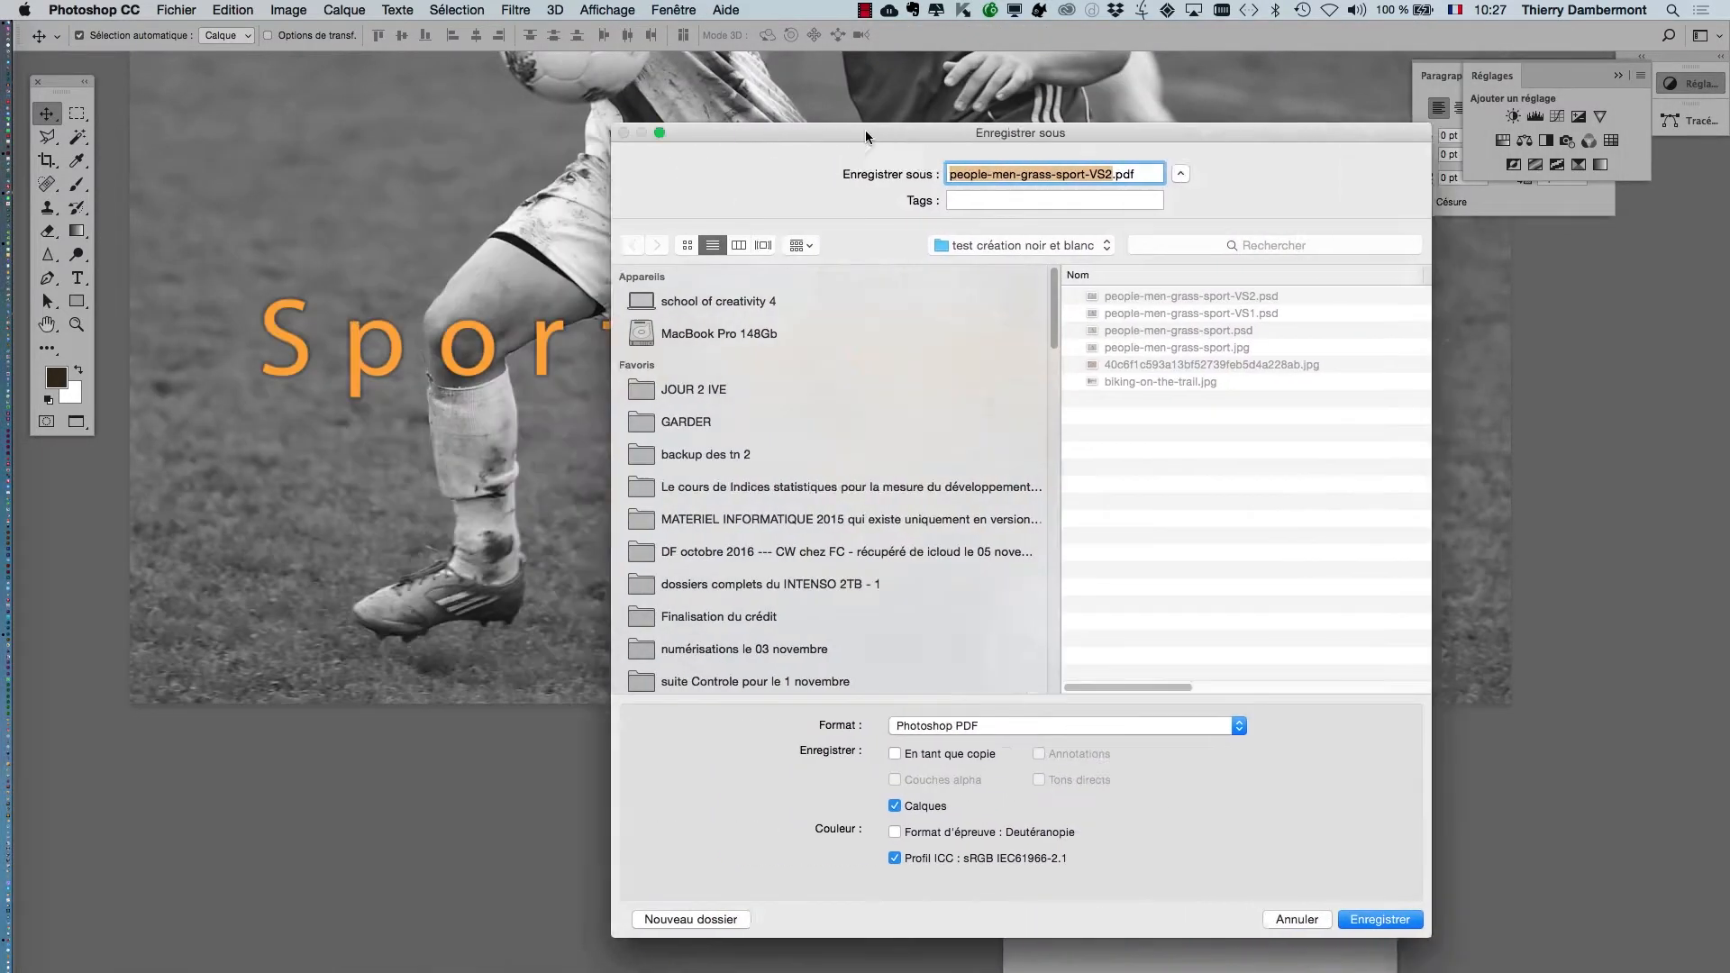
drag(620, 137, 806, 142)
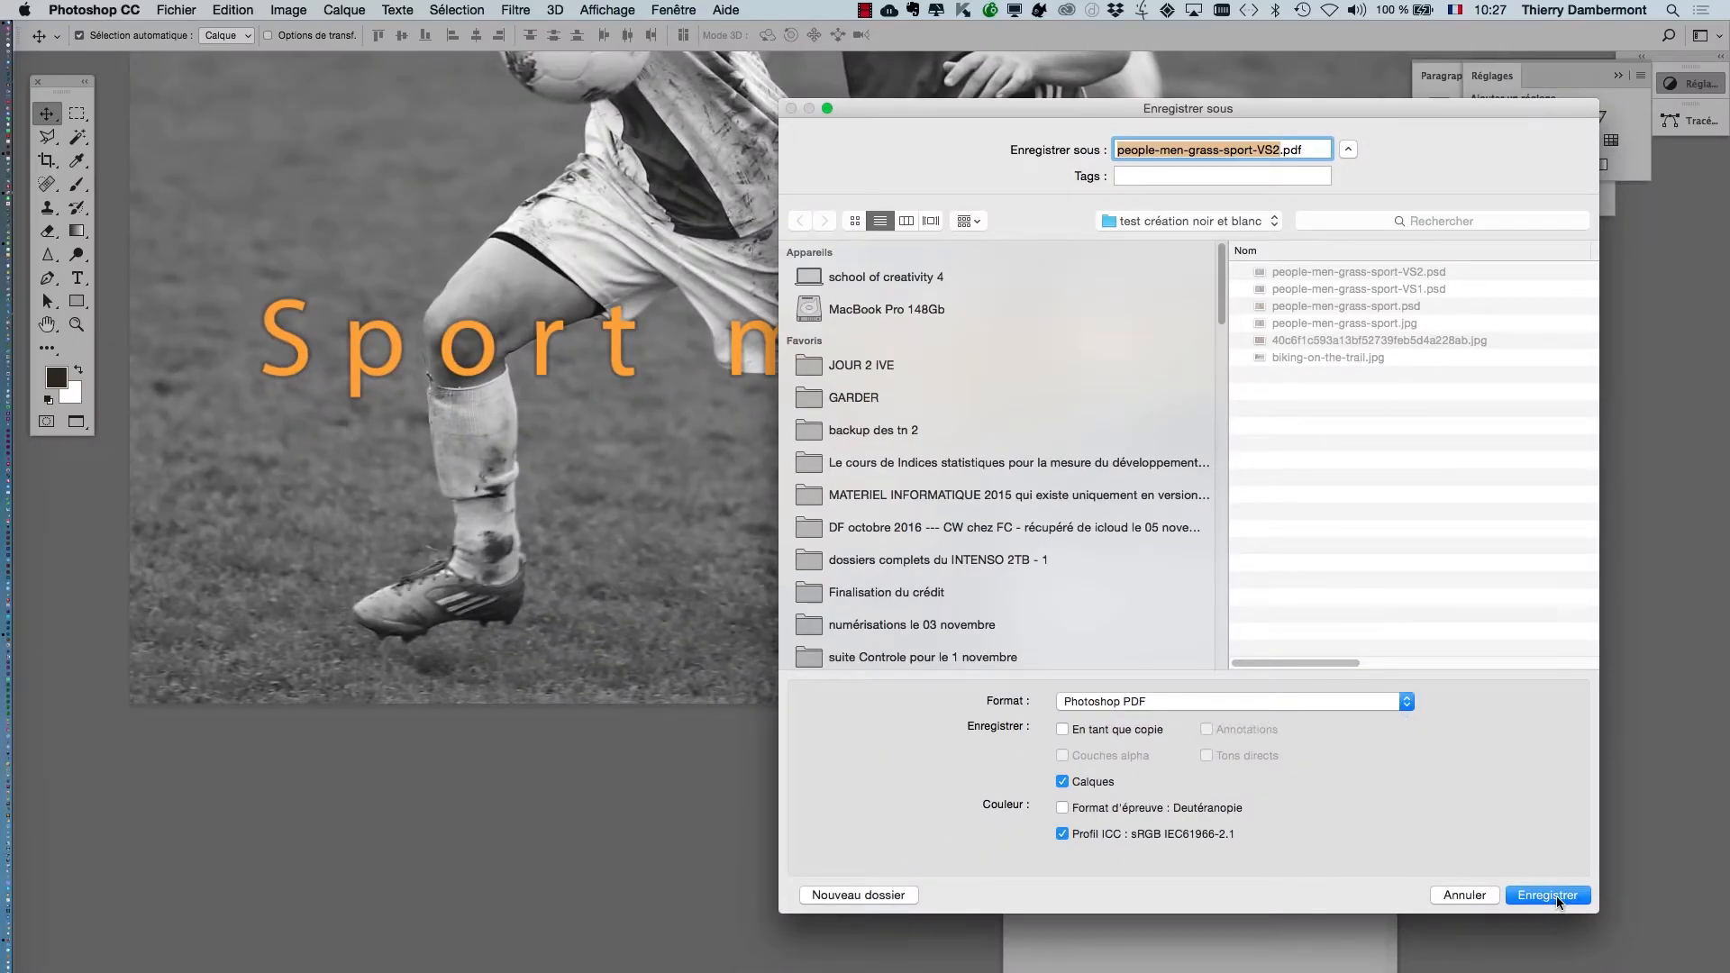
click(1555, 896)
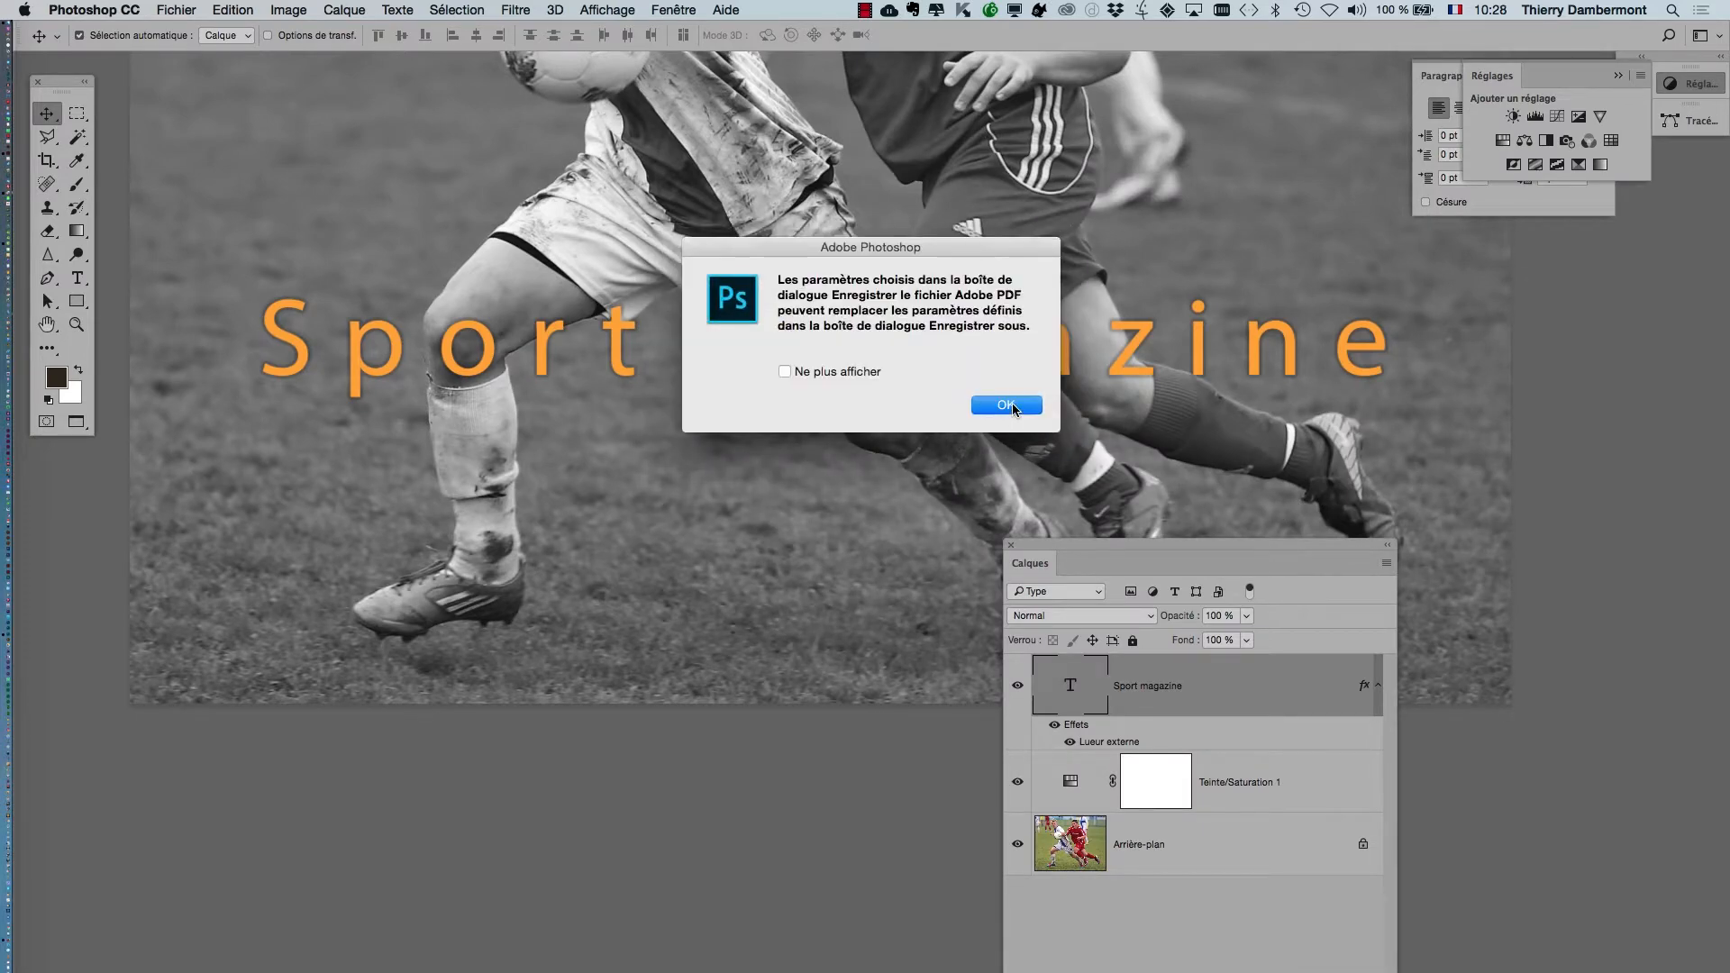
click(1014, 407)
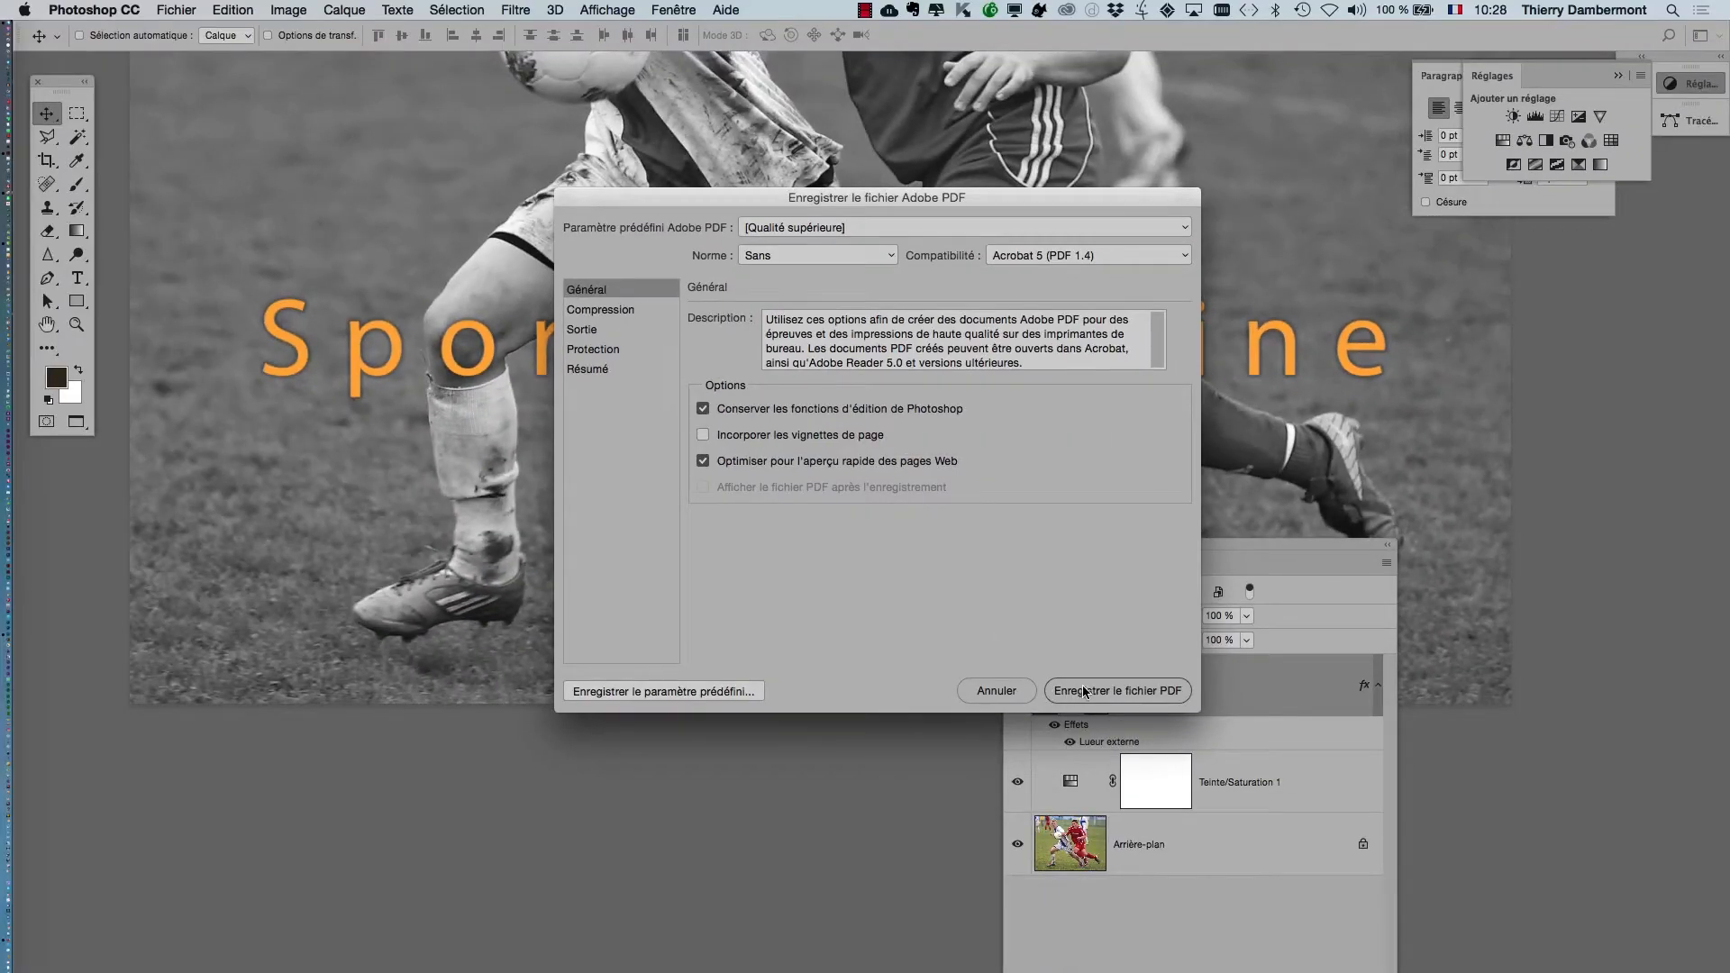
click(1233, 962)
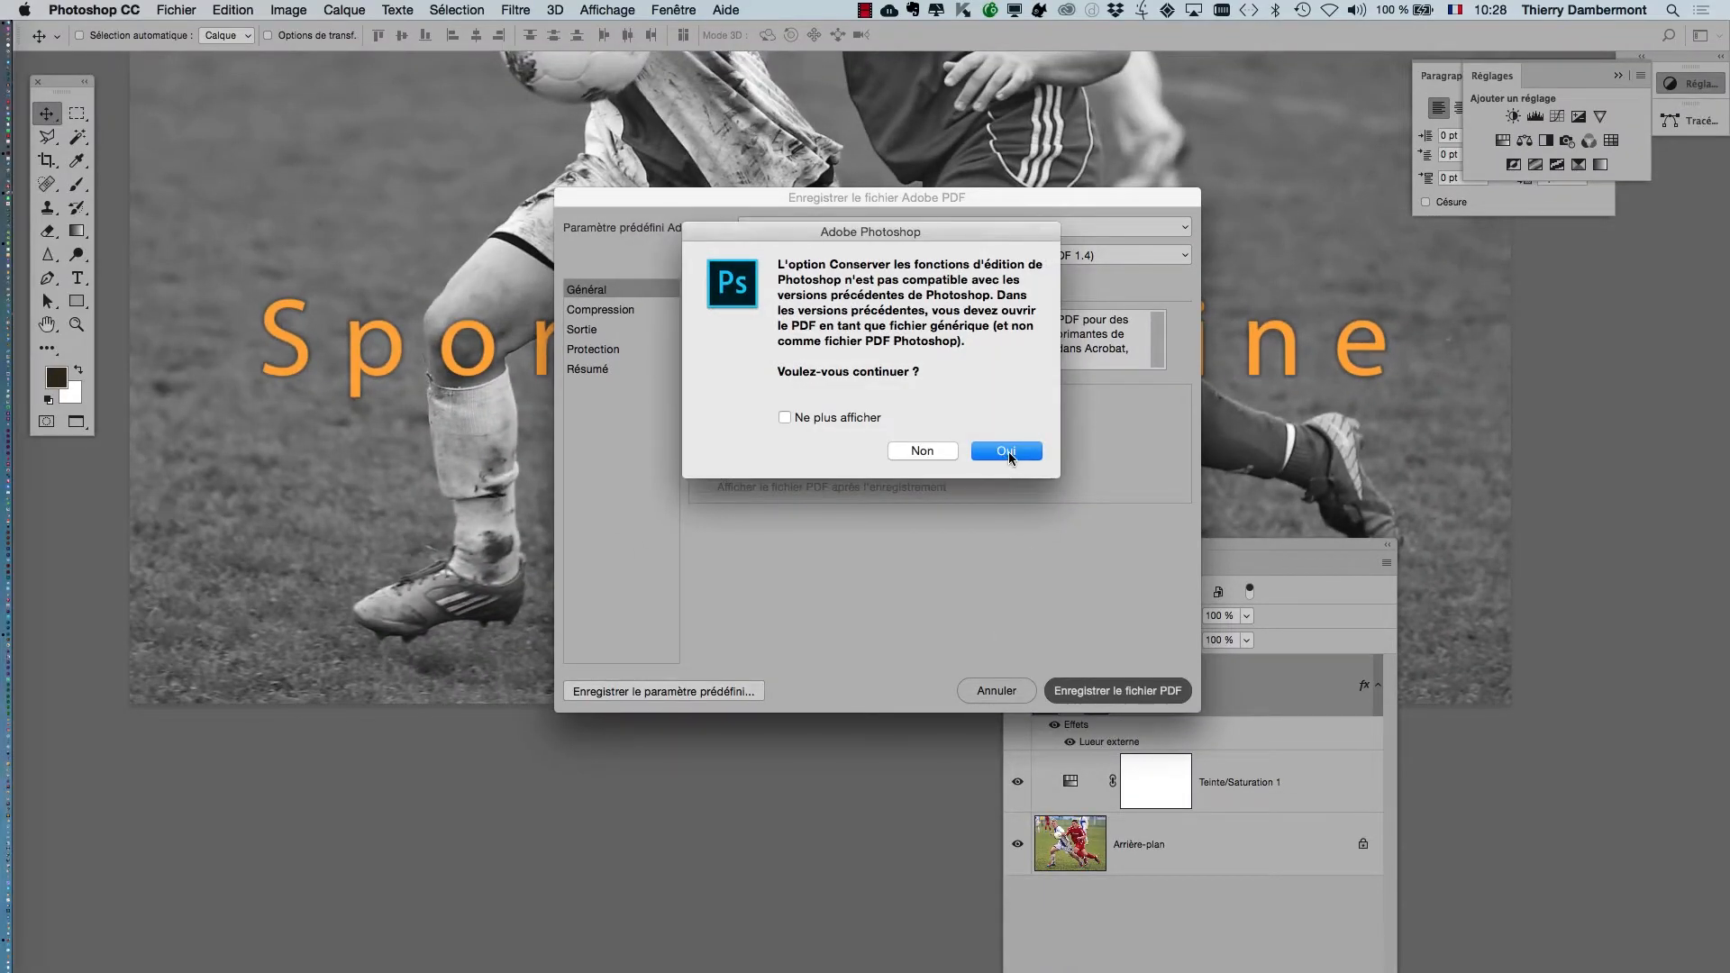
click(1008, 453)
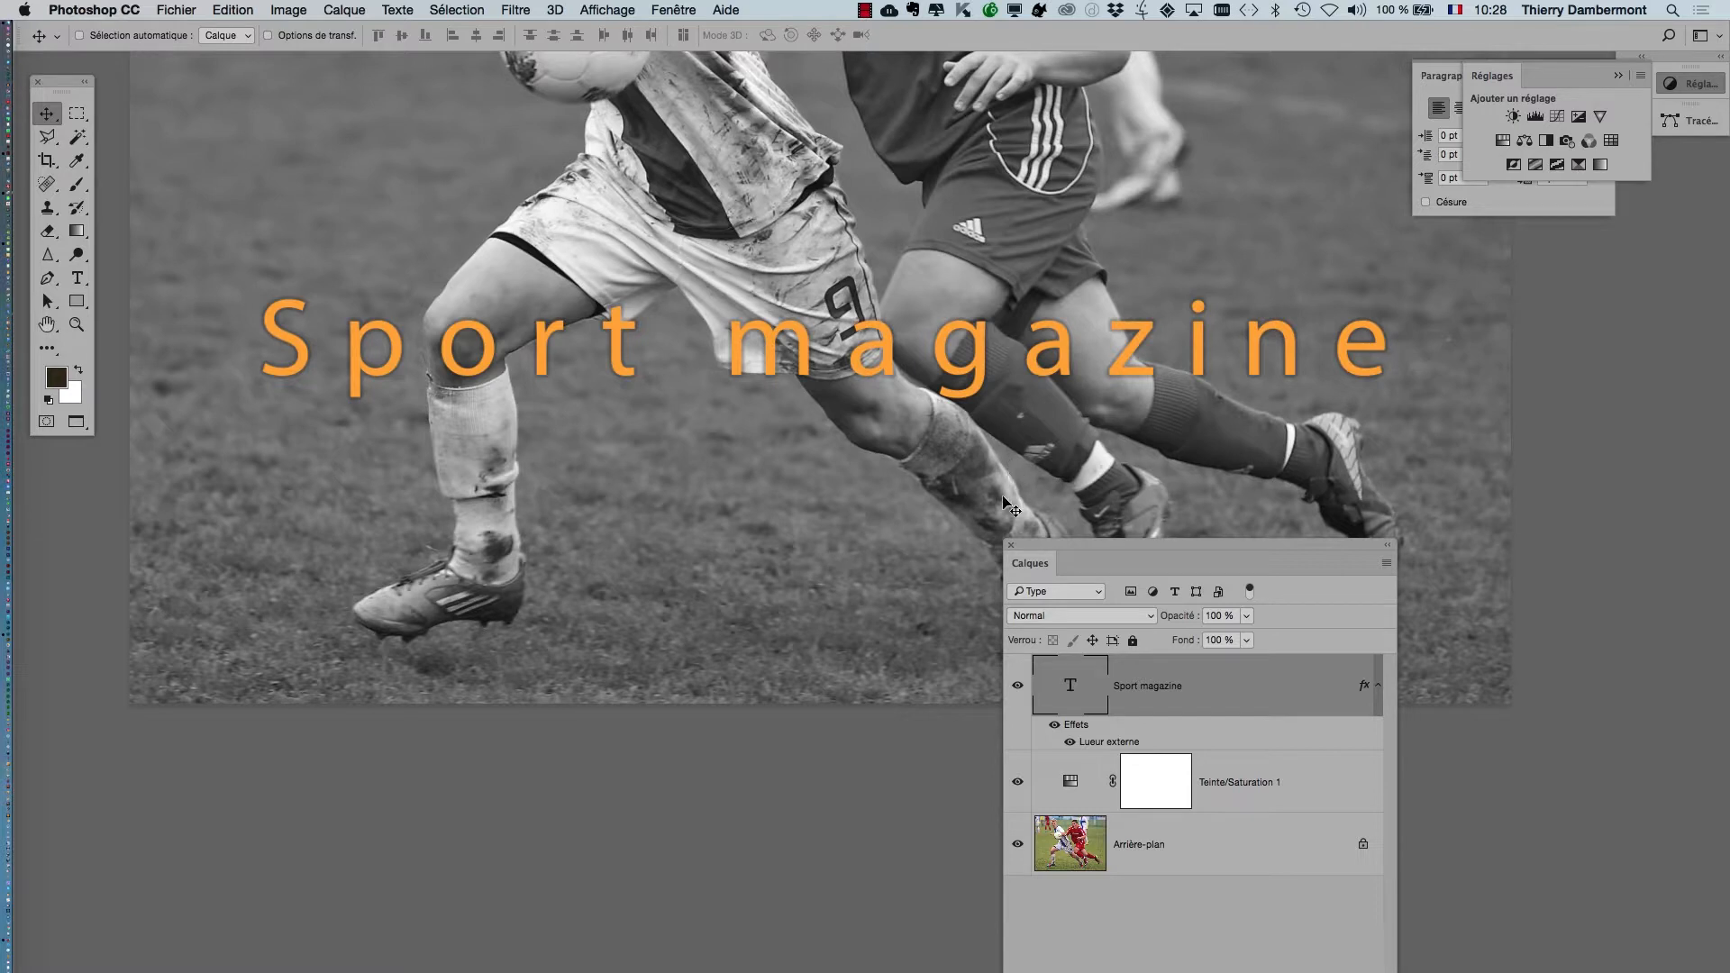
- Save the document again as a Photoshop PDF in the same folder, named people-men-grass-sport-VS2b.pdf
click(190, 9)
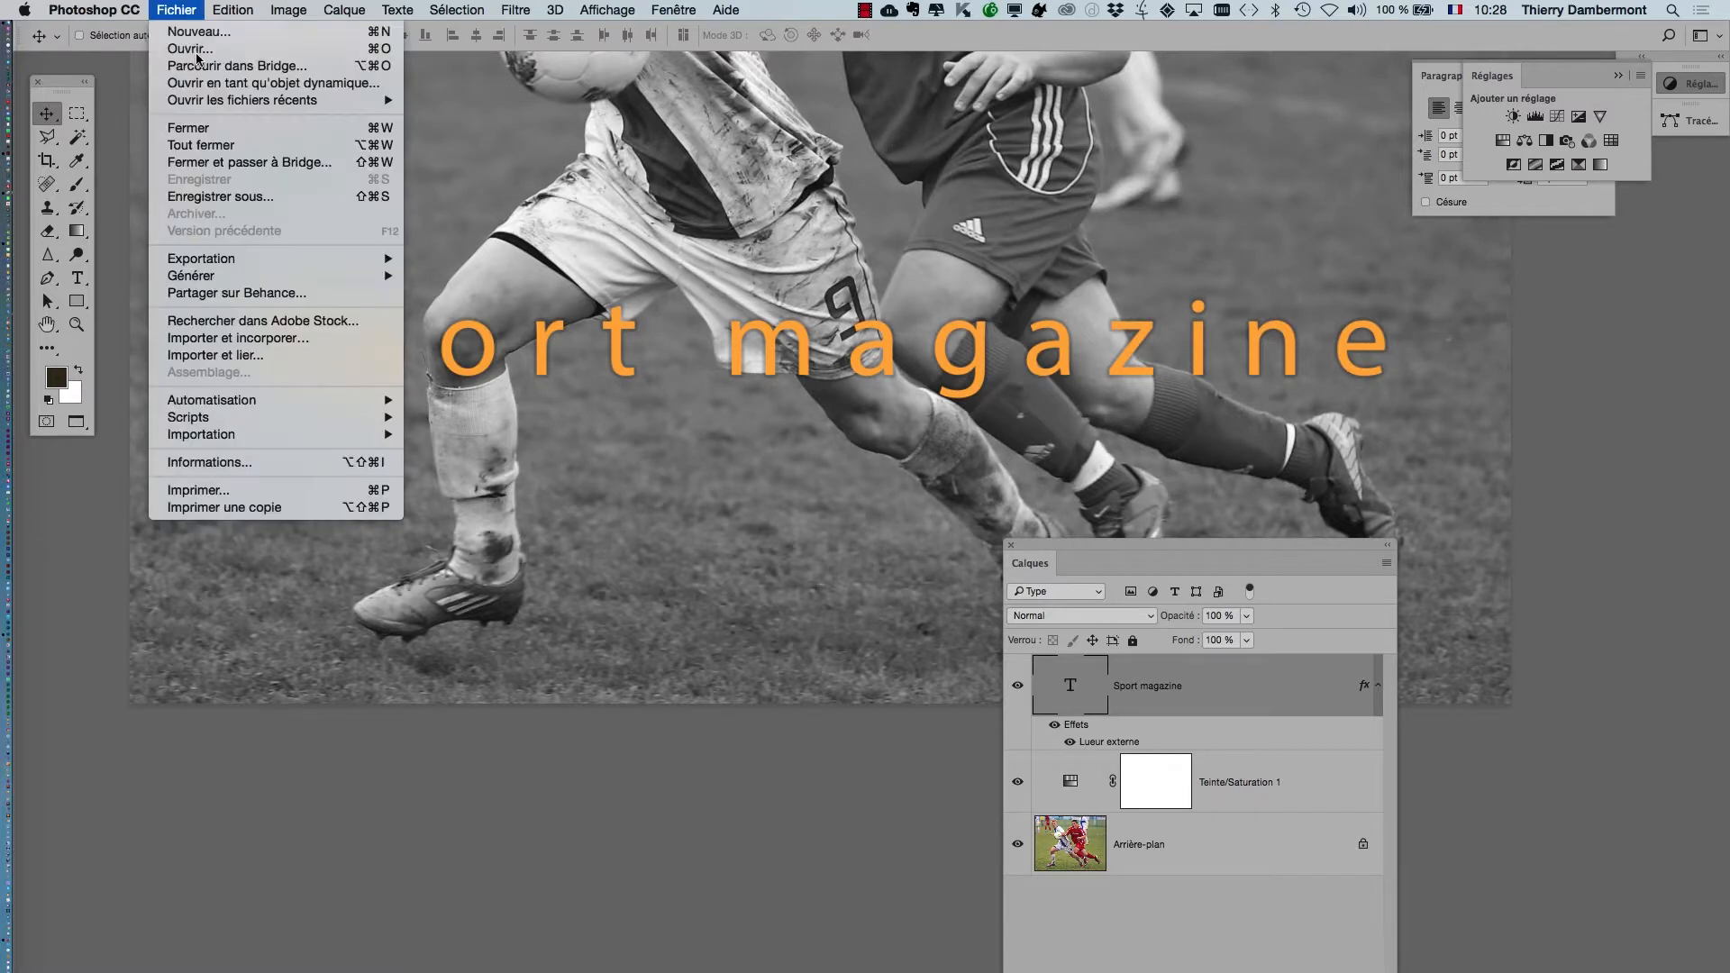
click(237, 191)
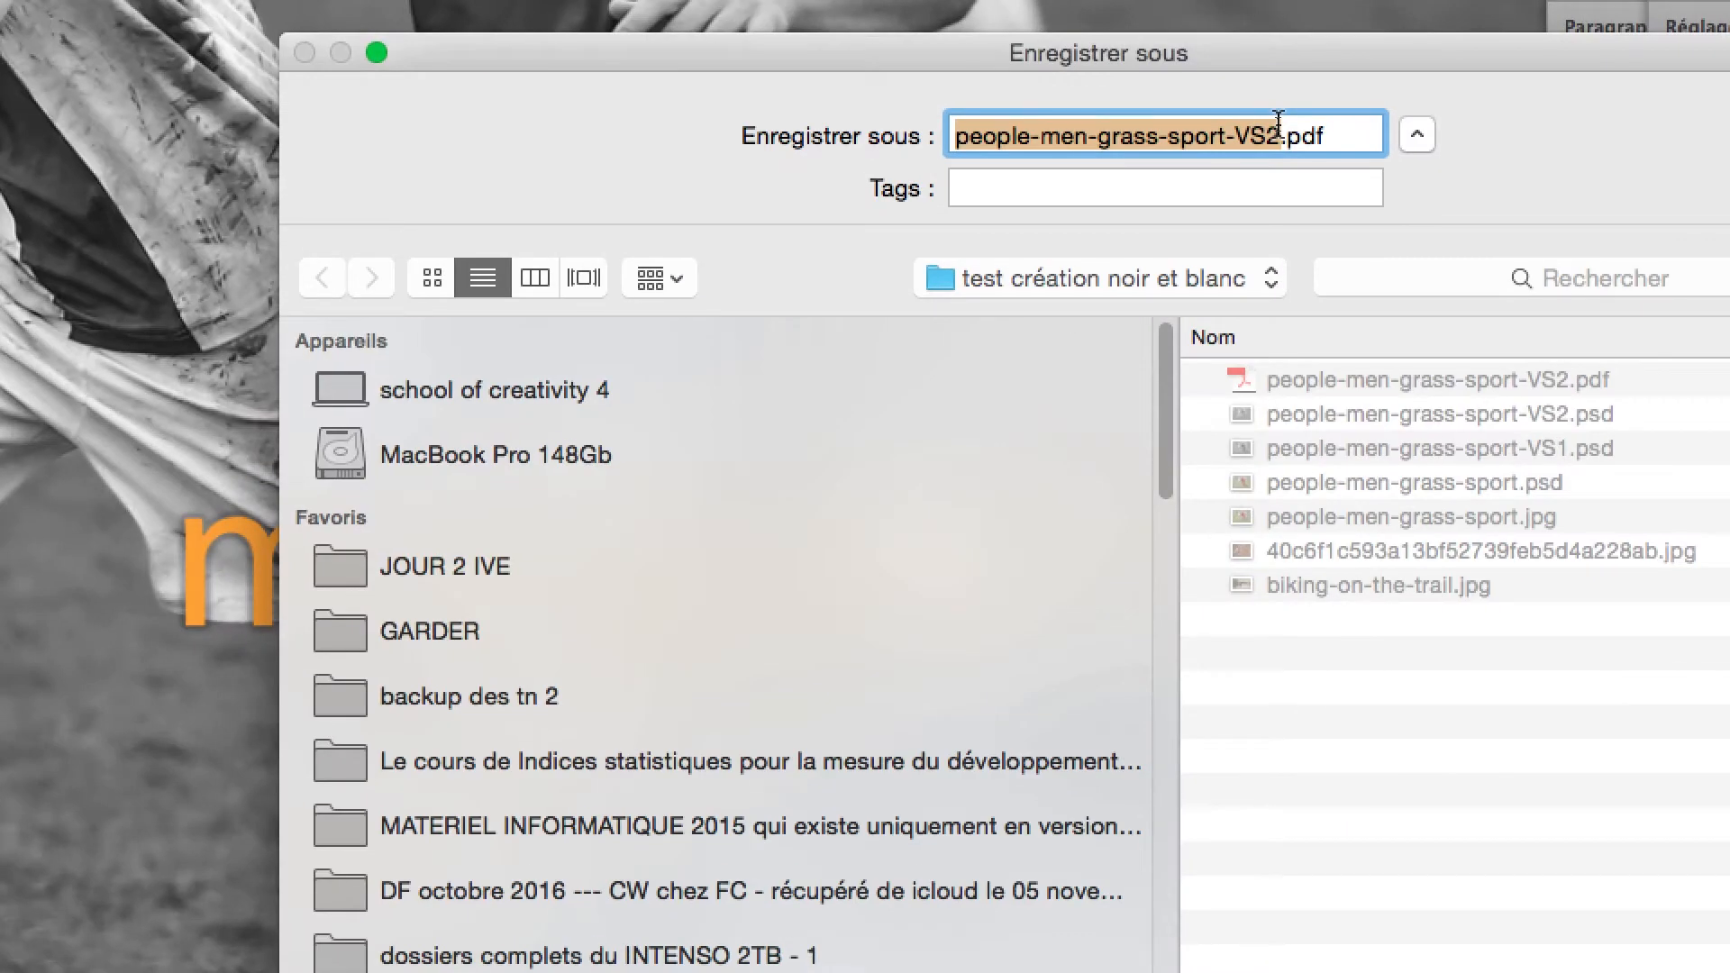
click(1279, 135)
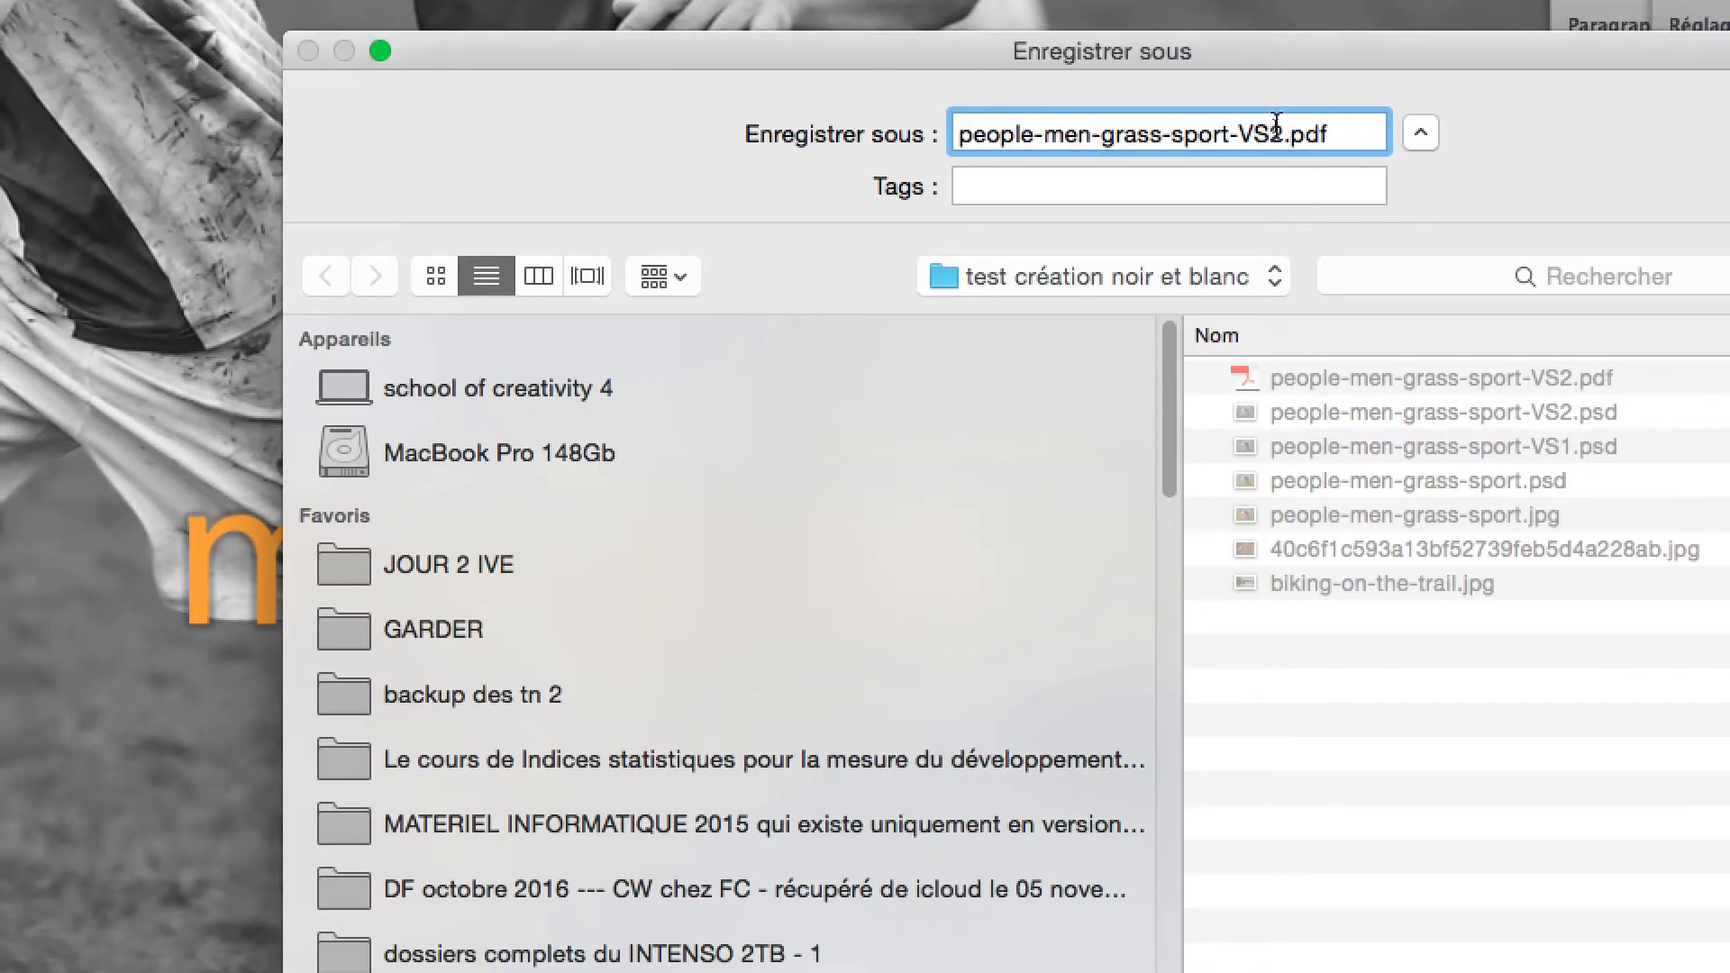
text(b)
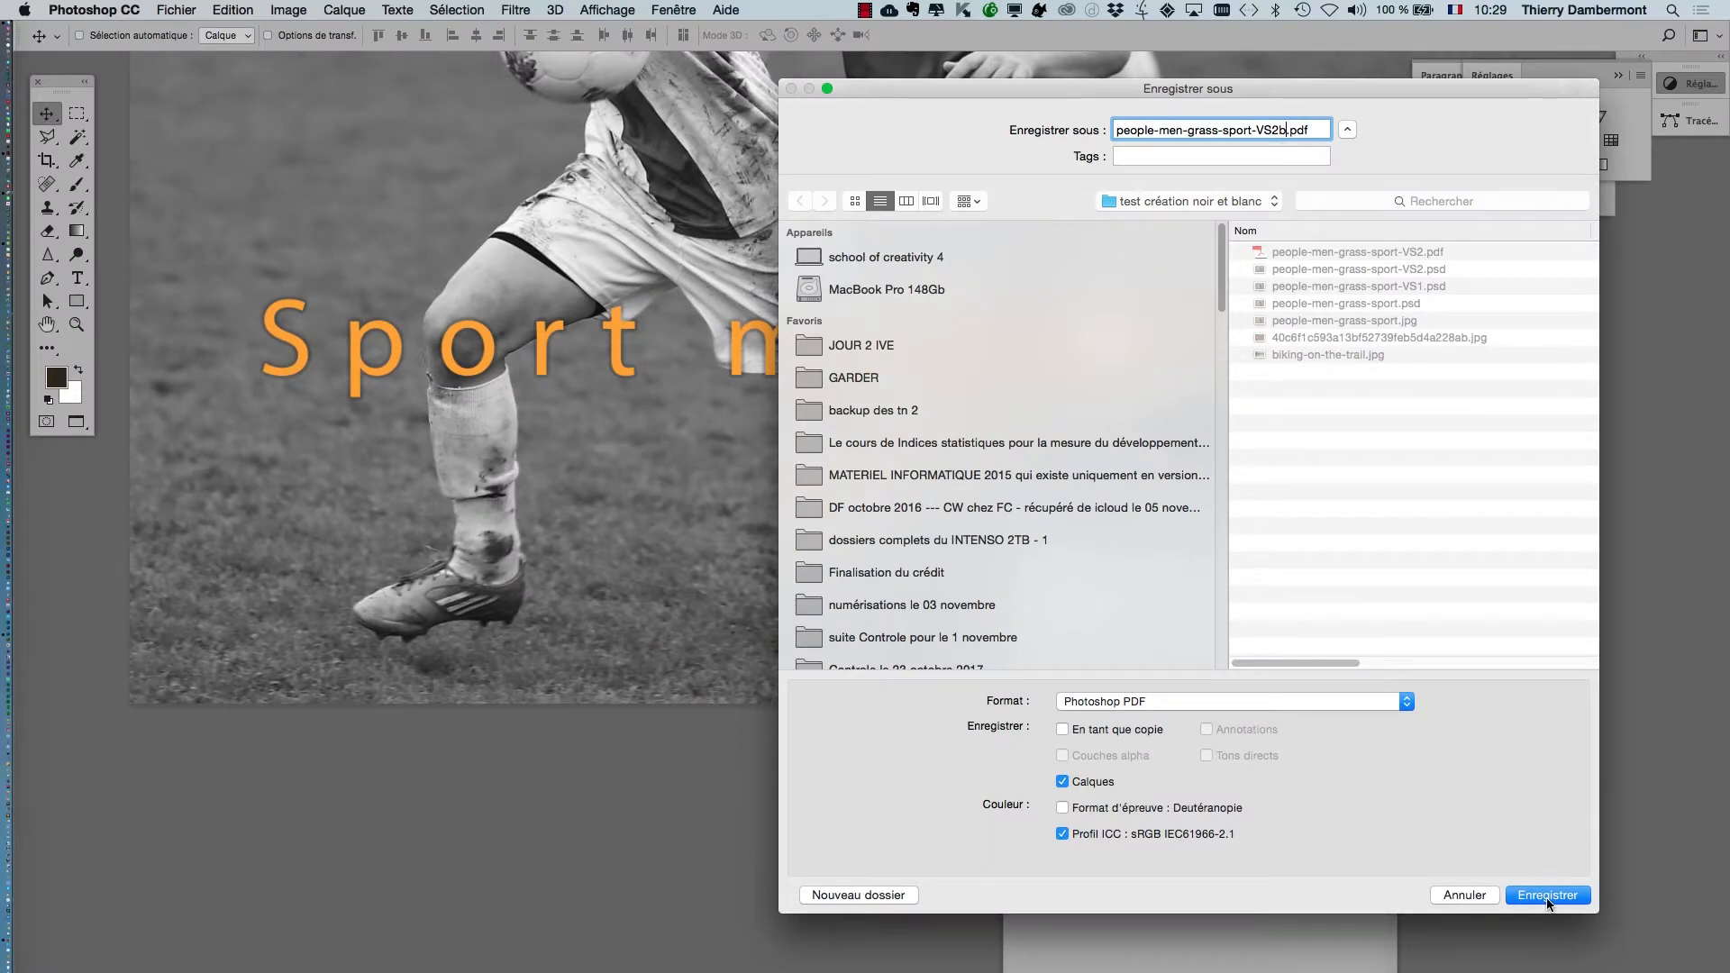
click(1549, 903)
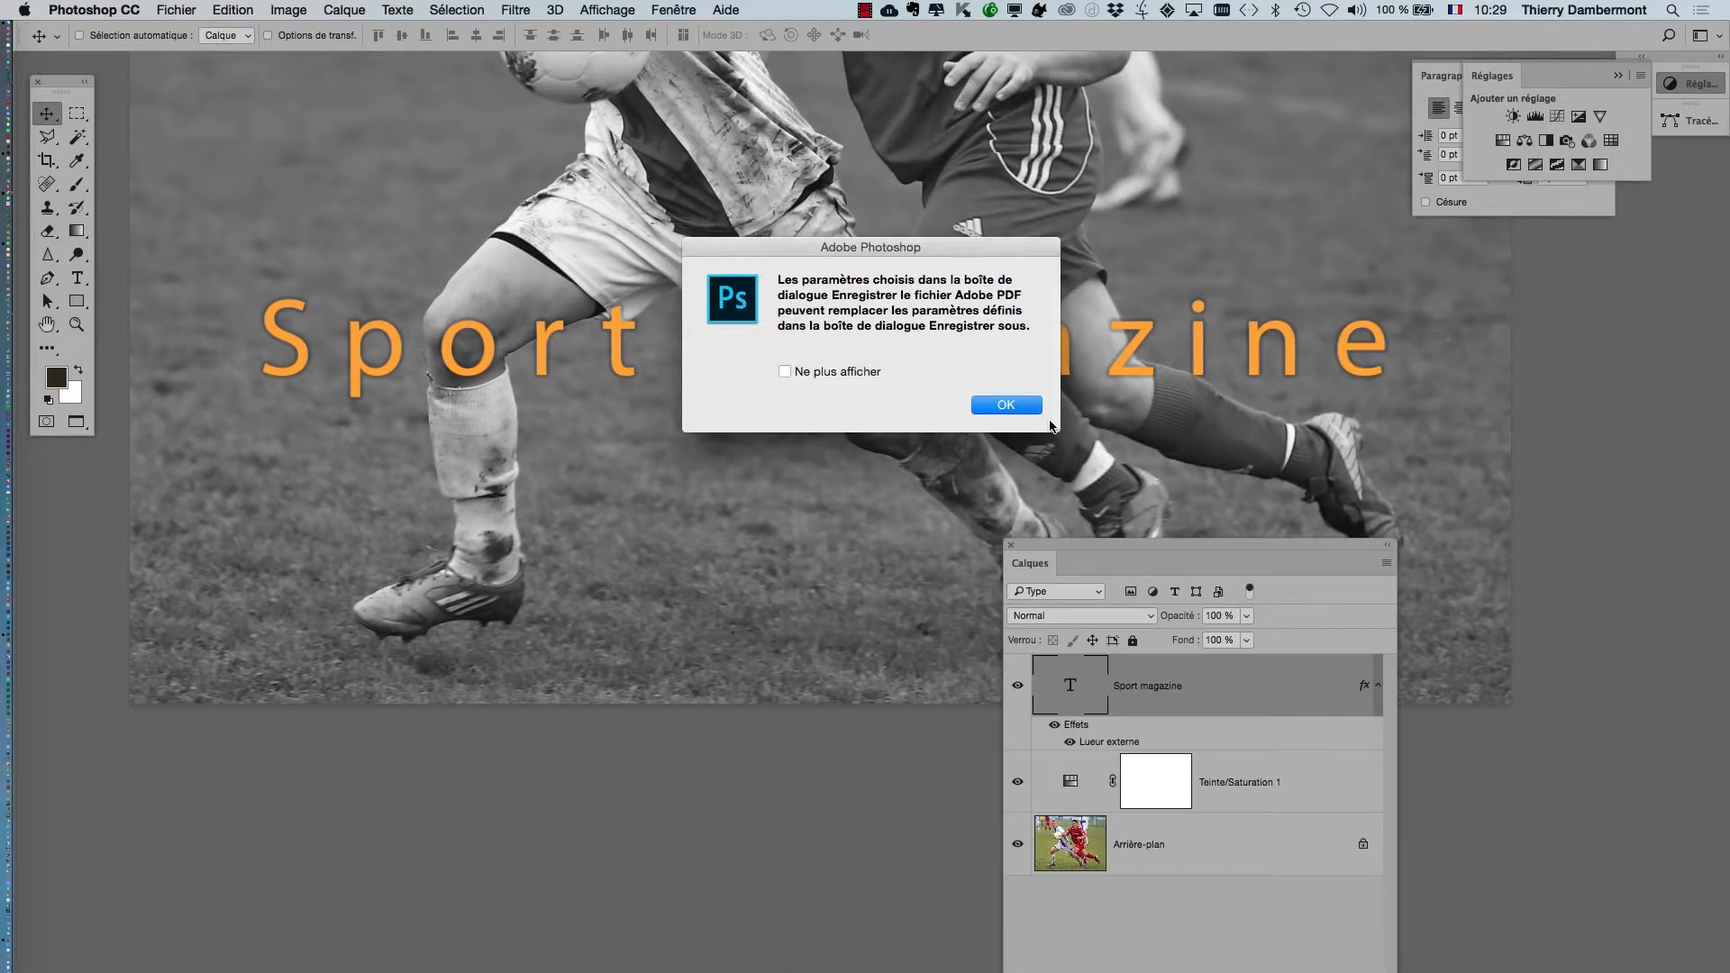
- Disable "Conserver les fonctions d'édition de Photoshop" in the PDF options, write the PDF file, and keep the document open
click(1027, 404)
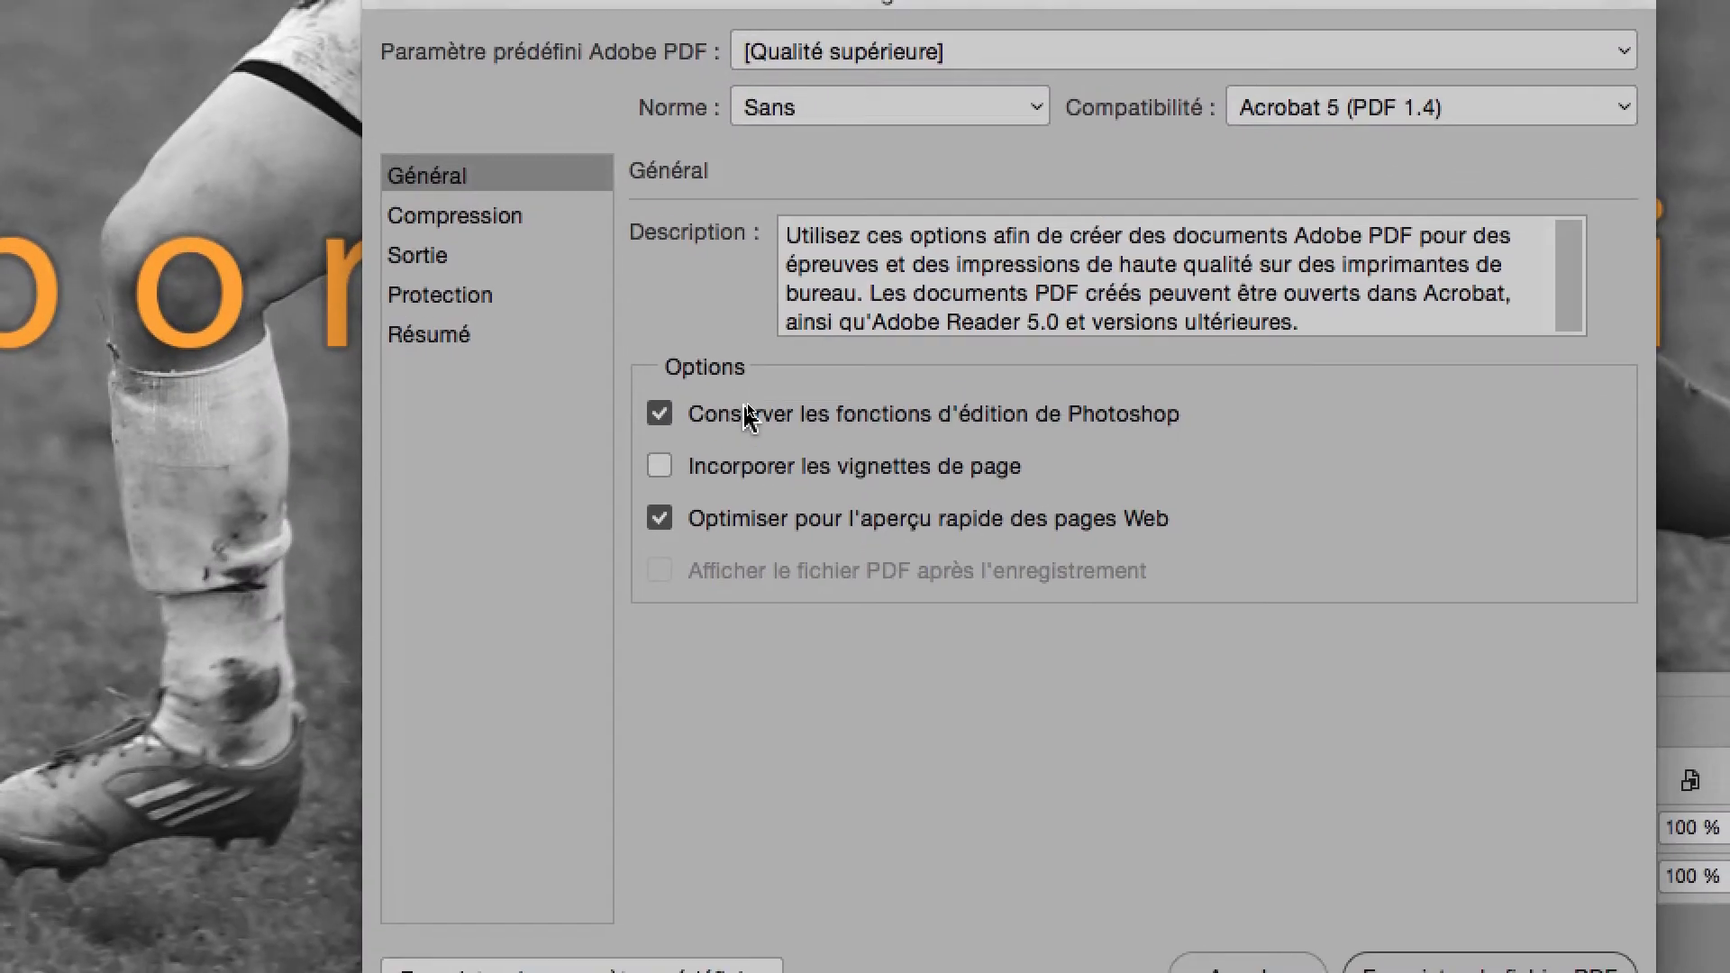
click(745, 414)
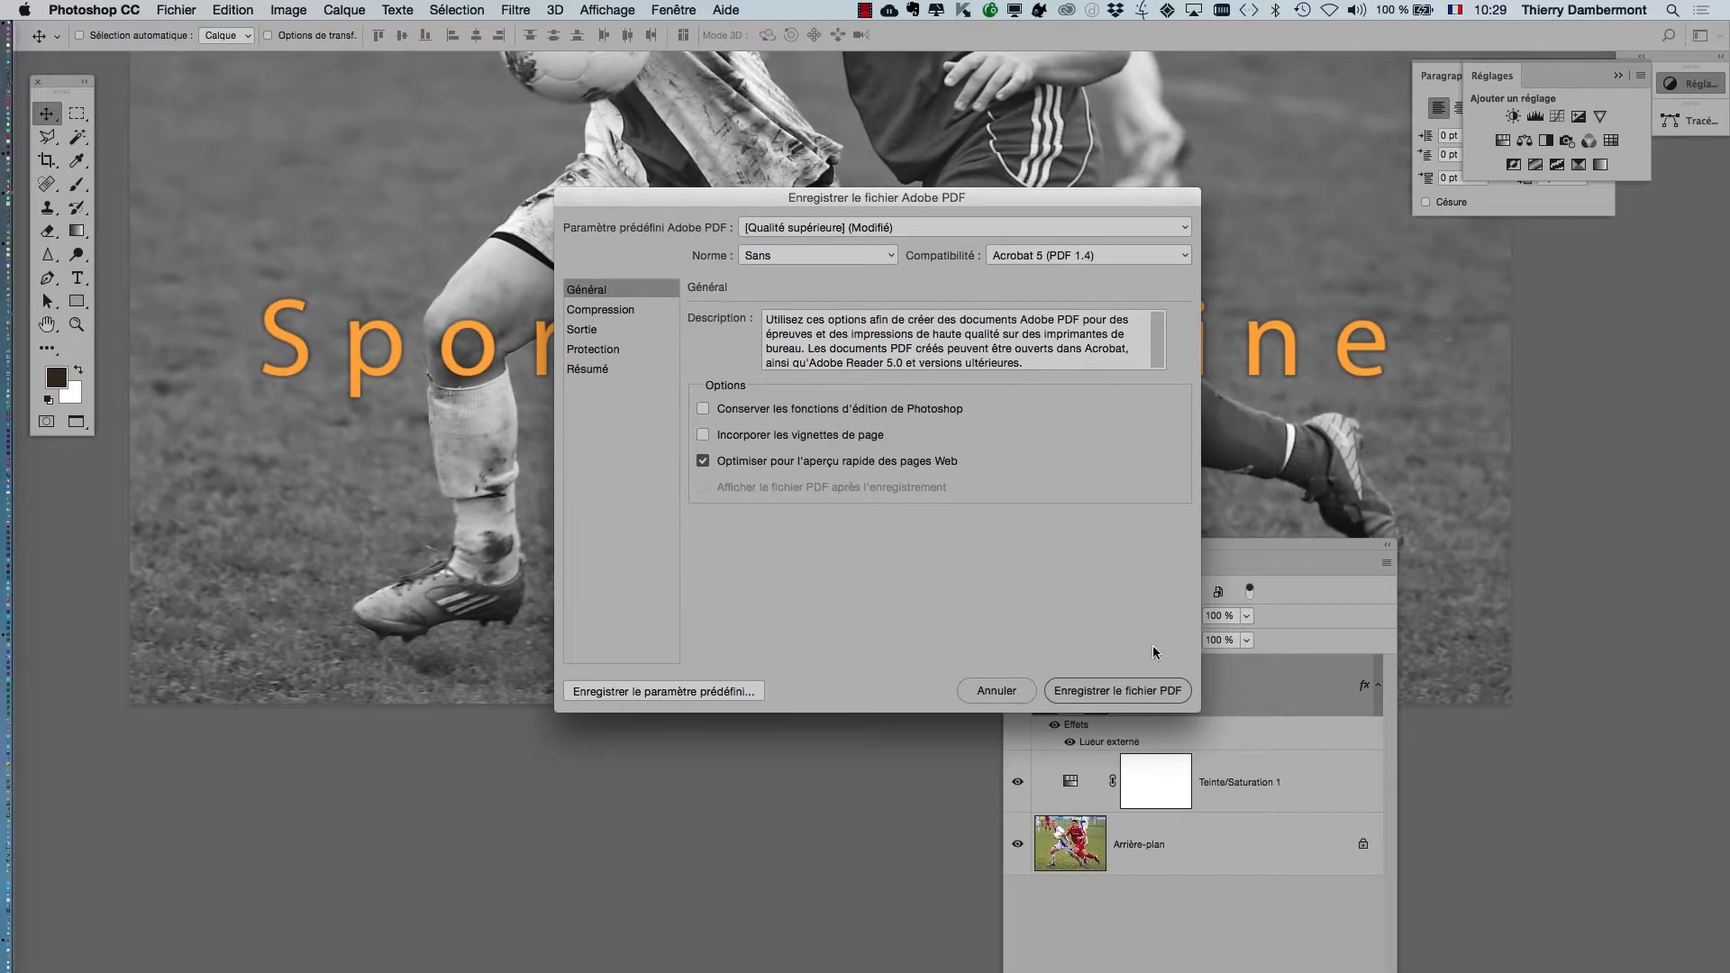
click(1147, 690)
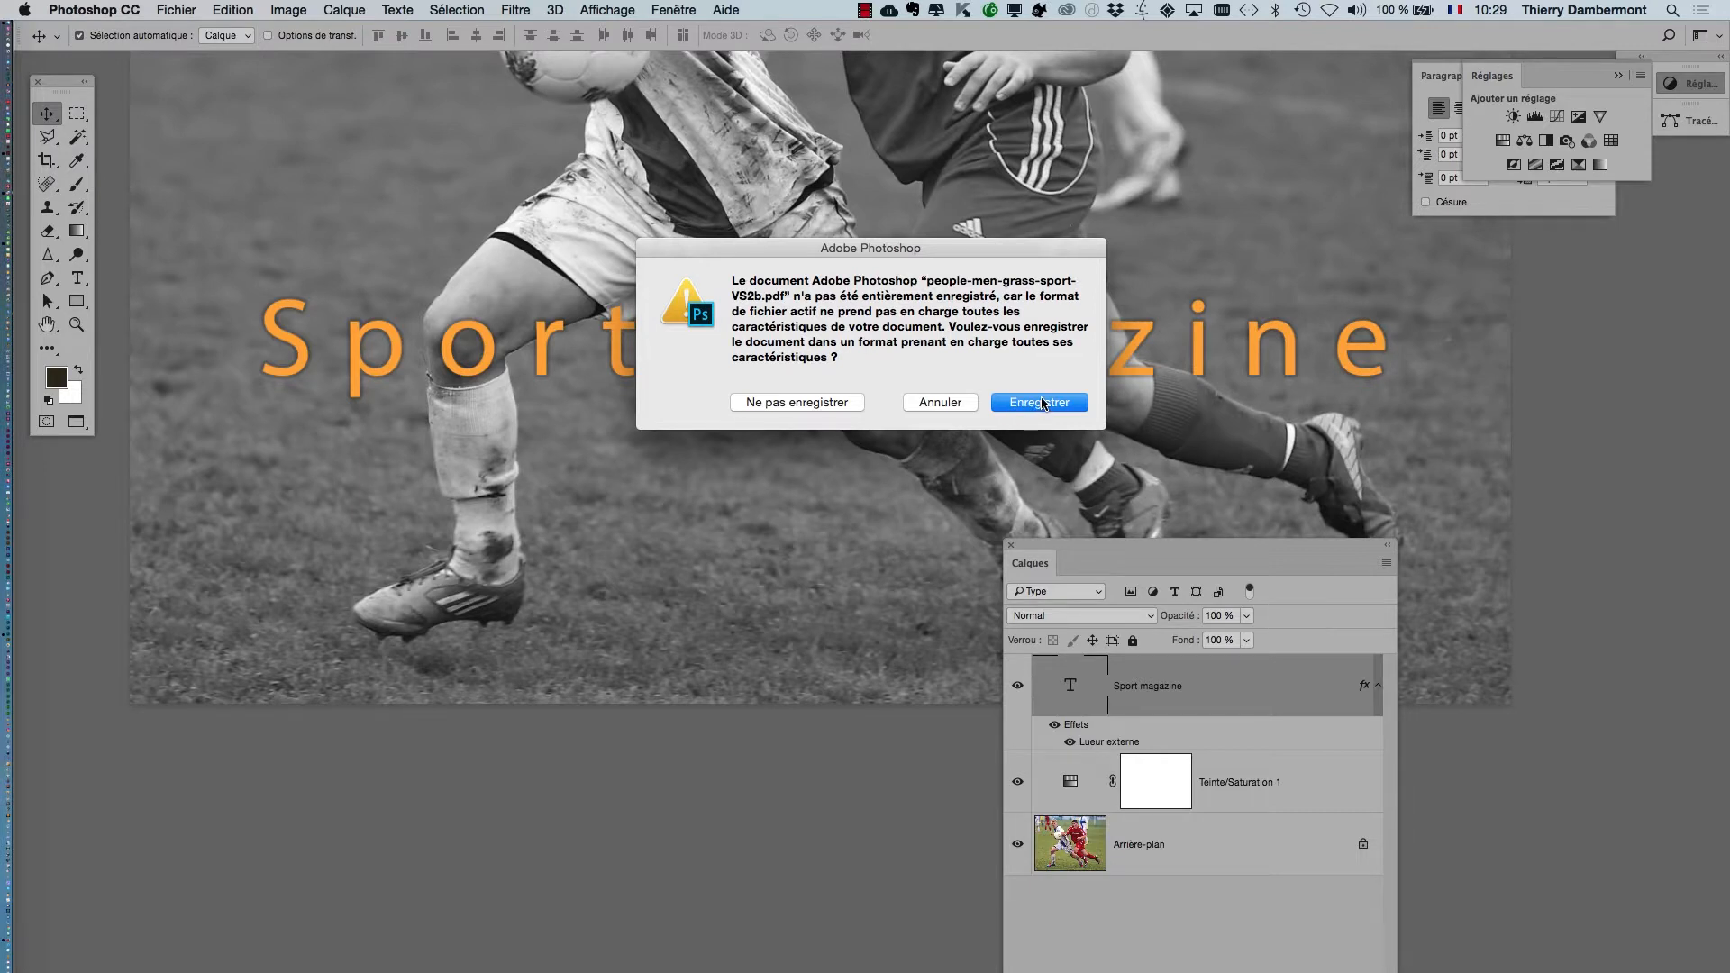
click(964, 408)
- Switch to the Finder, open the "test création noir et blanc" folder, and sort its files by modification date
key(super+Tab)
key(super+Tab)
key(super+Tab)
key(super+Tab)
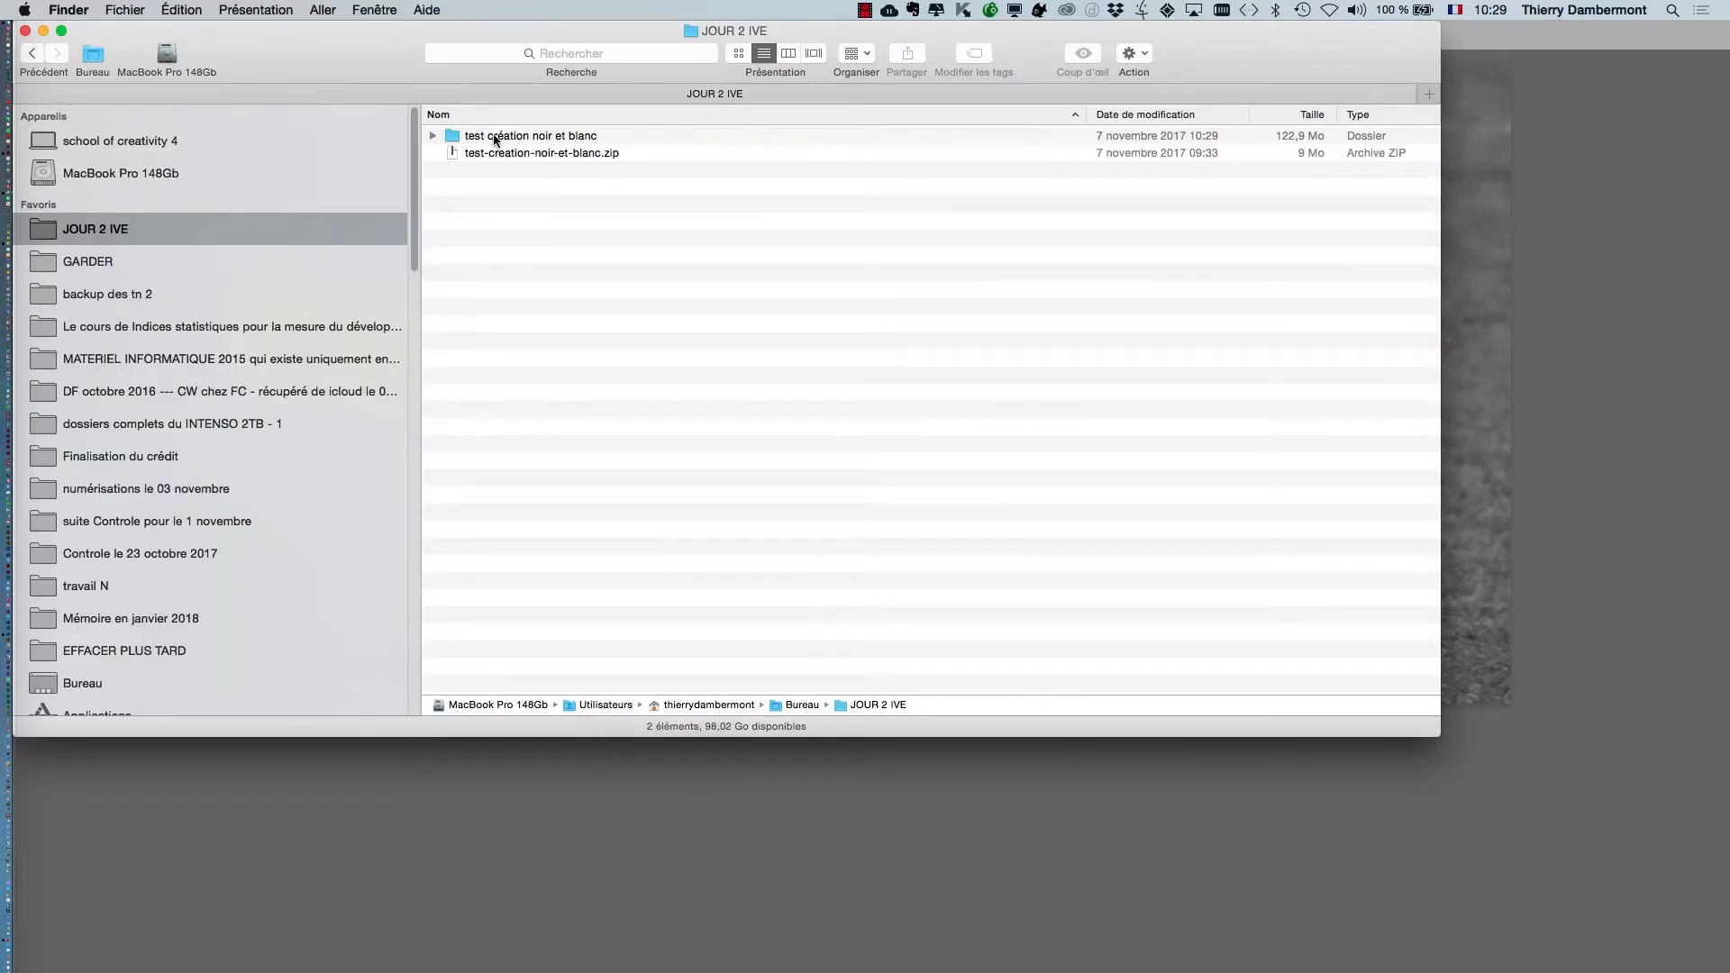
double_click(499, 135)
click(1102, 115)
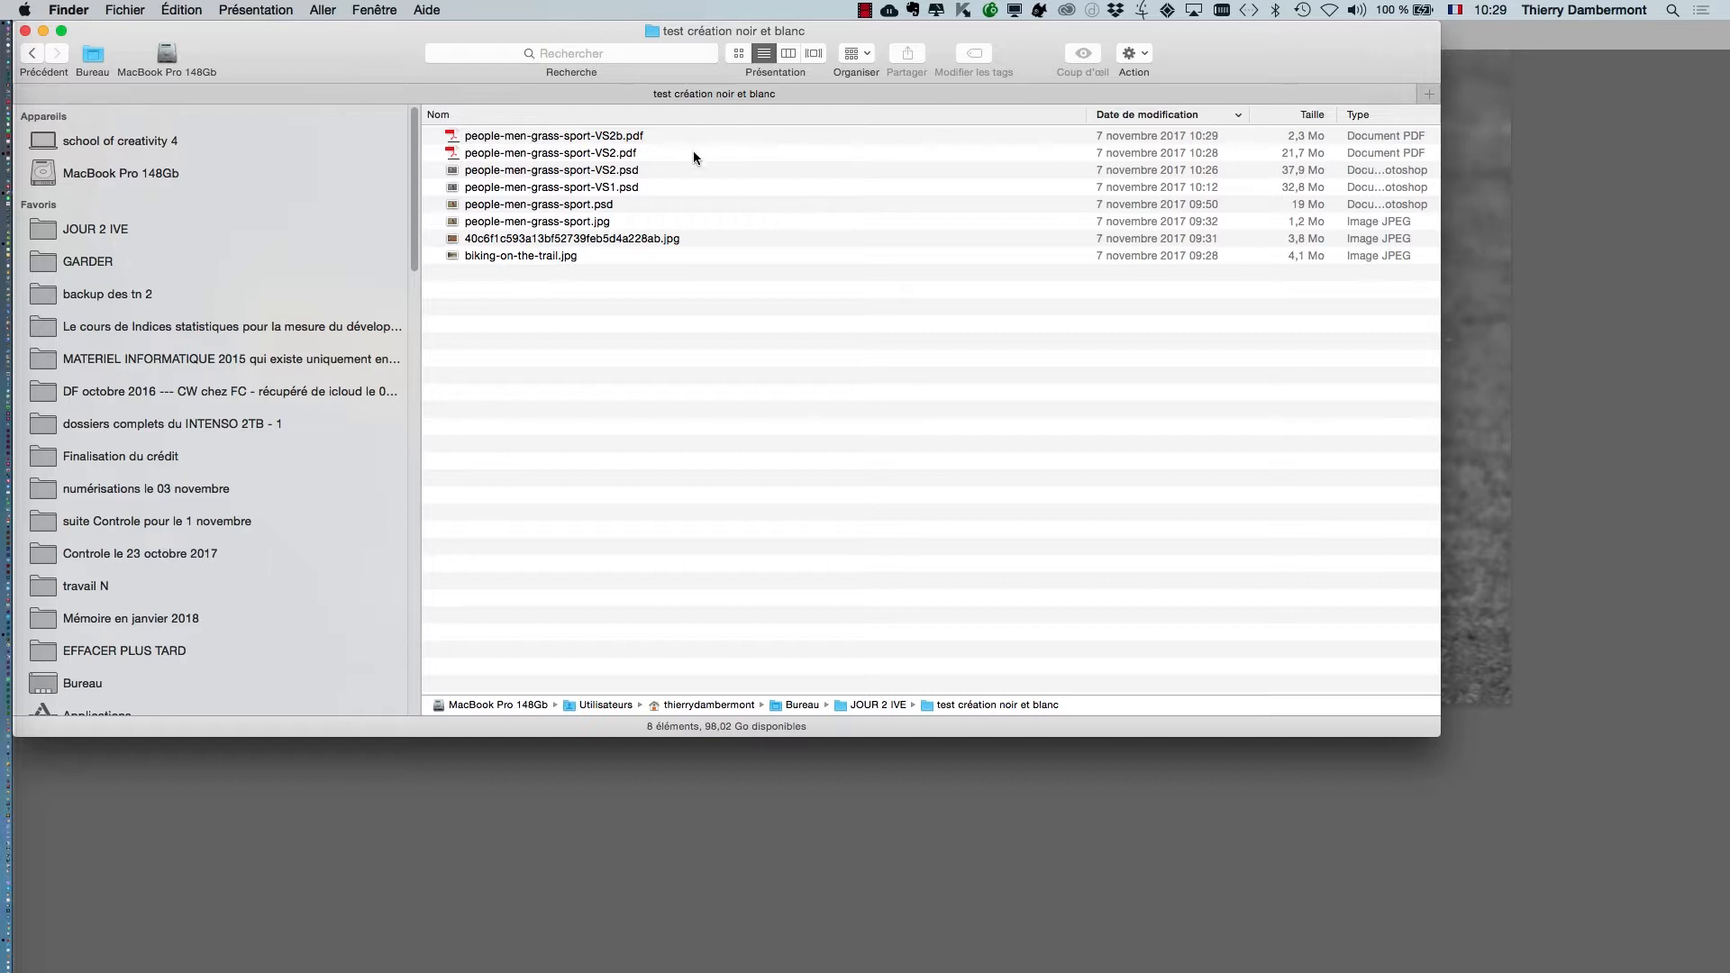
- Narrow the Finder window, compare the sizes of the VS2 and VS2b PDFs, and open both files together in Acrobat
drag(1440, 736, 1028, 712)
click(621, 155)
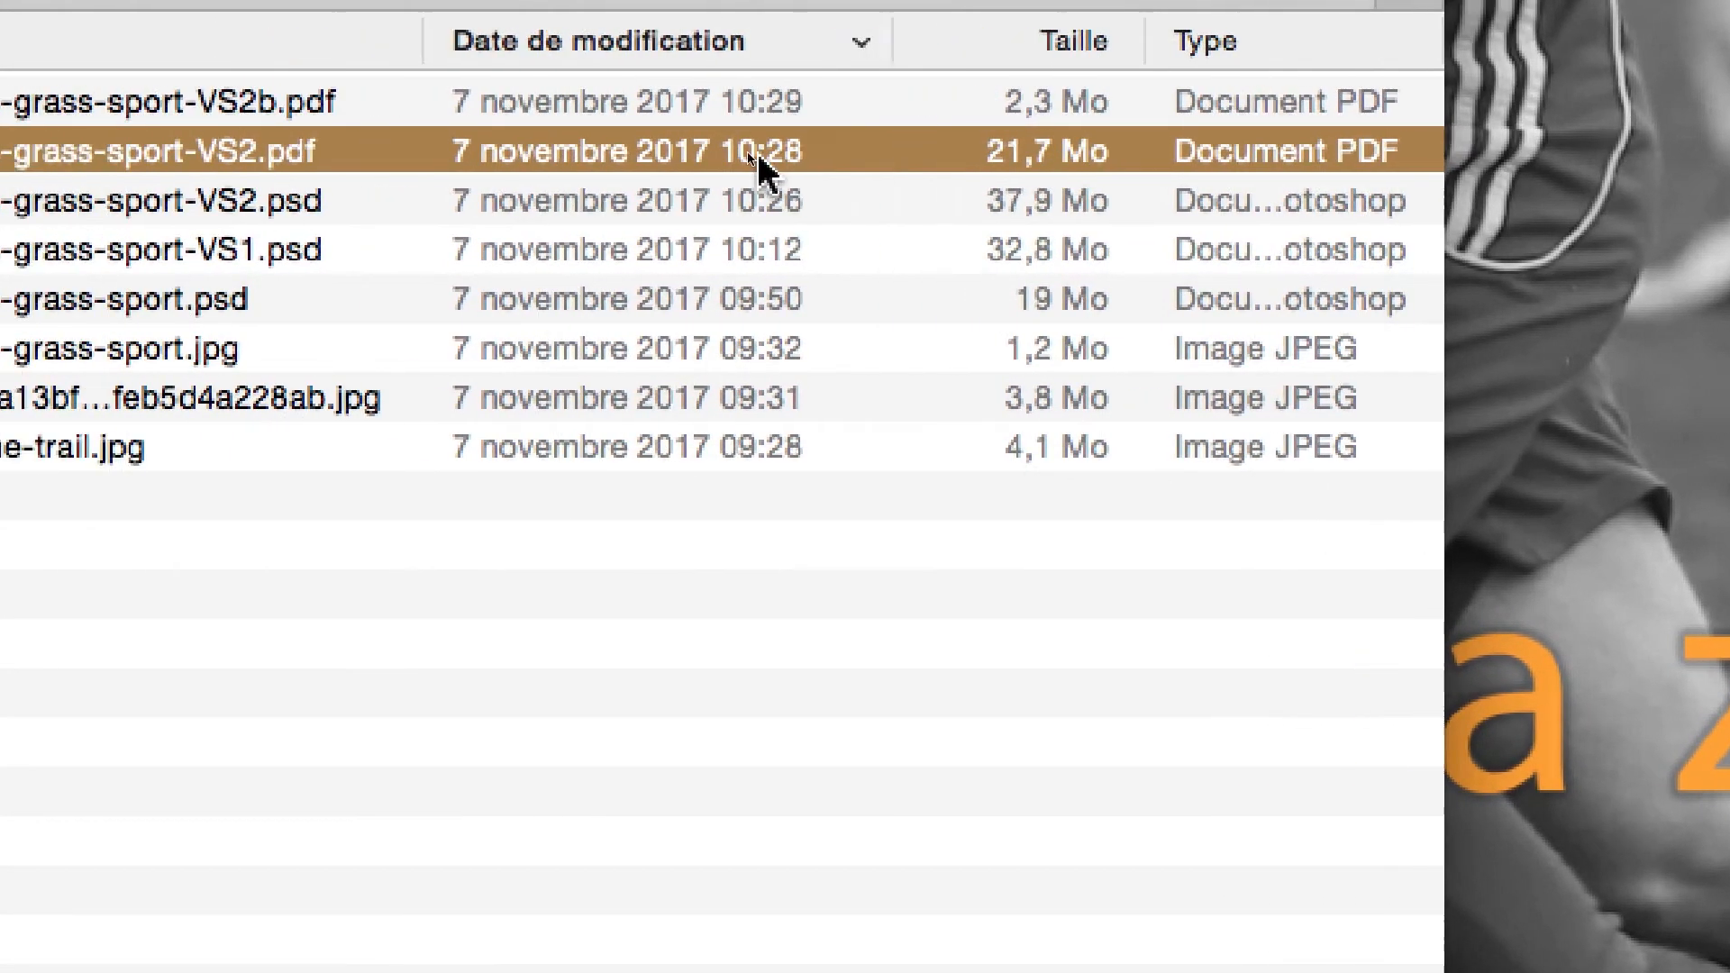
click(783, 110)
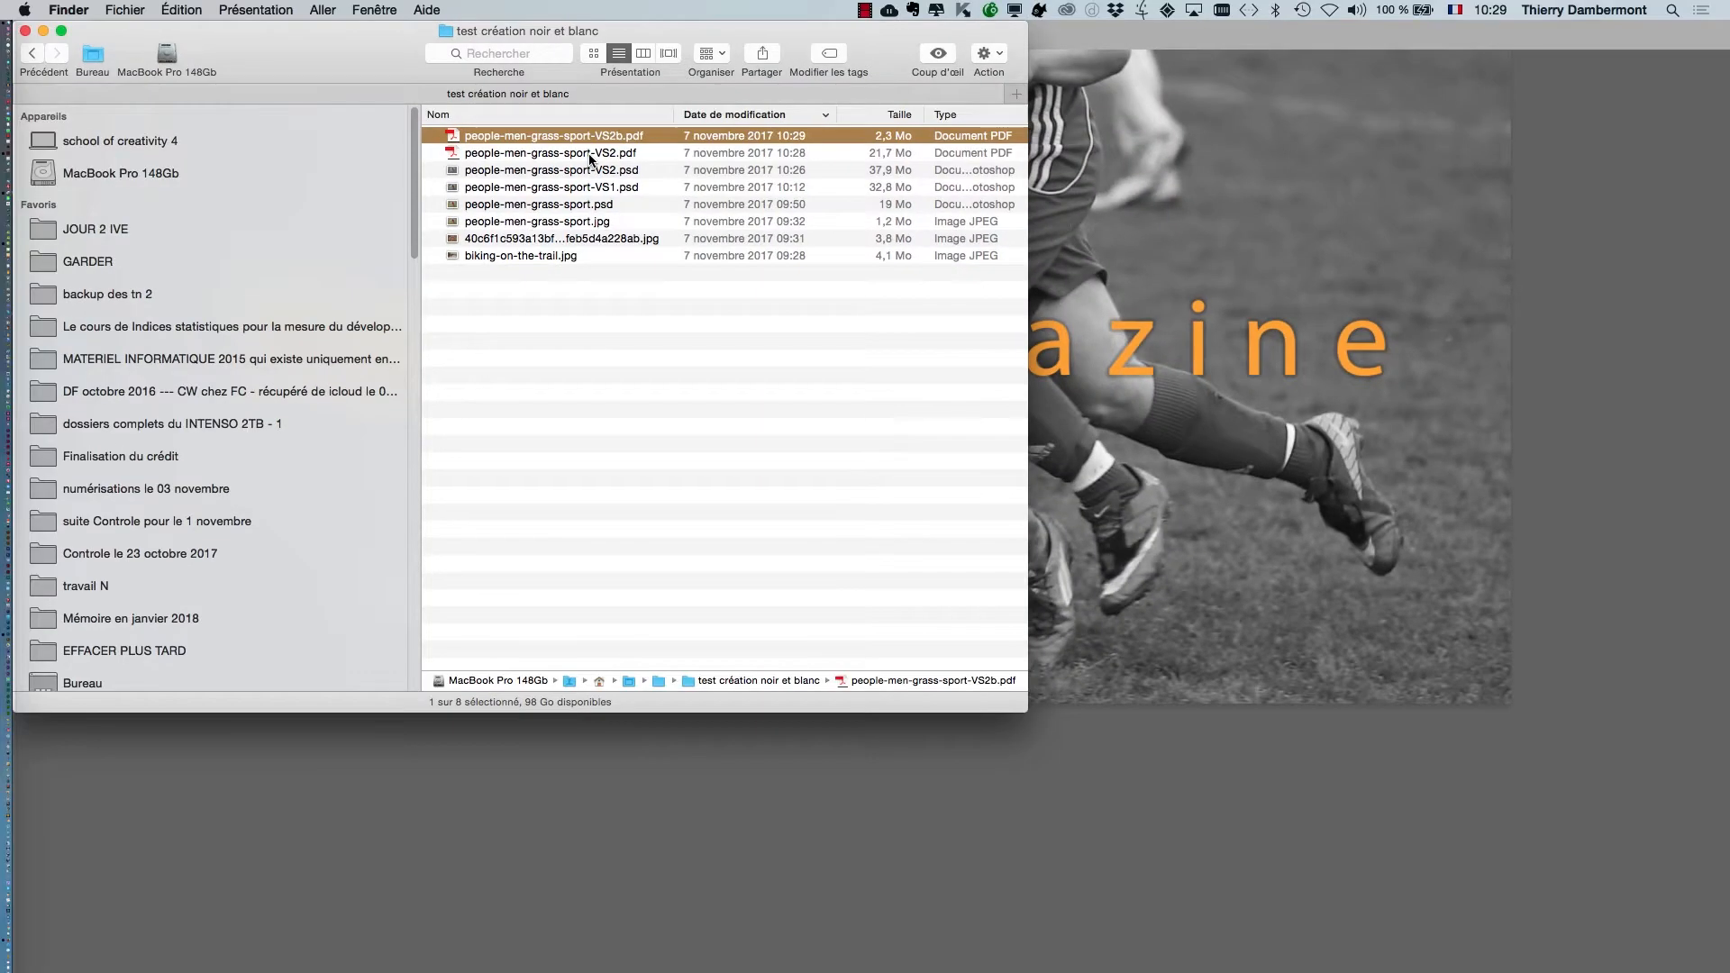
shift+click(763, 148)
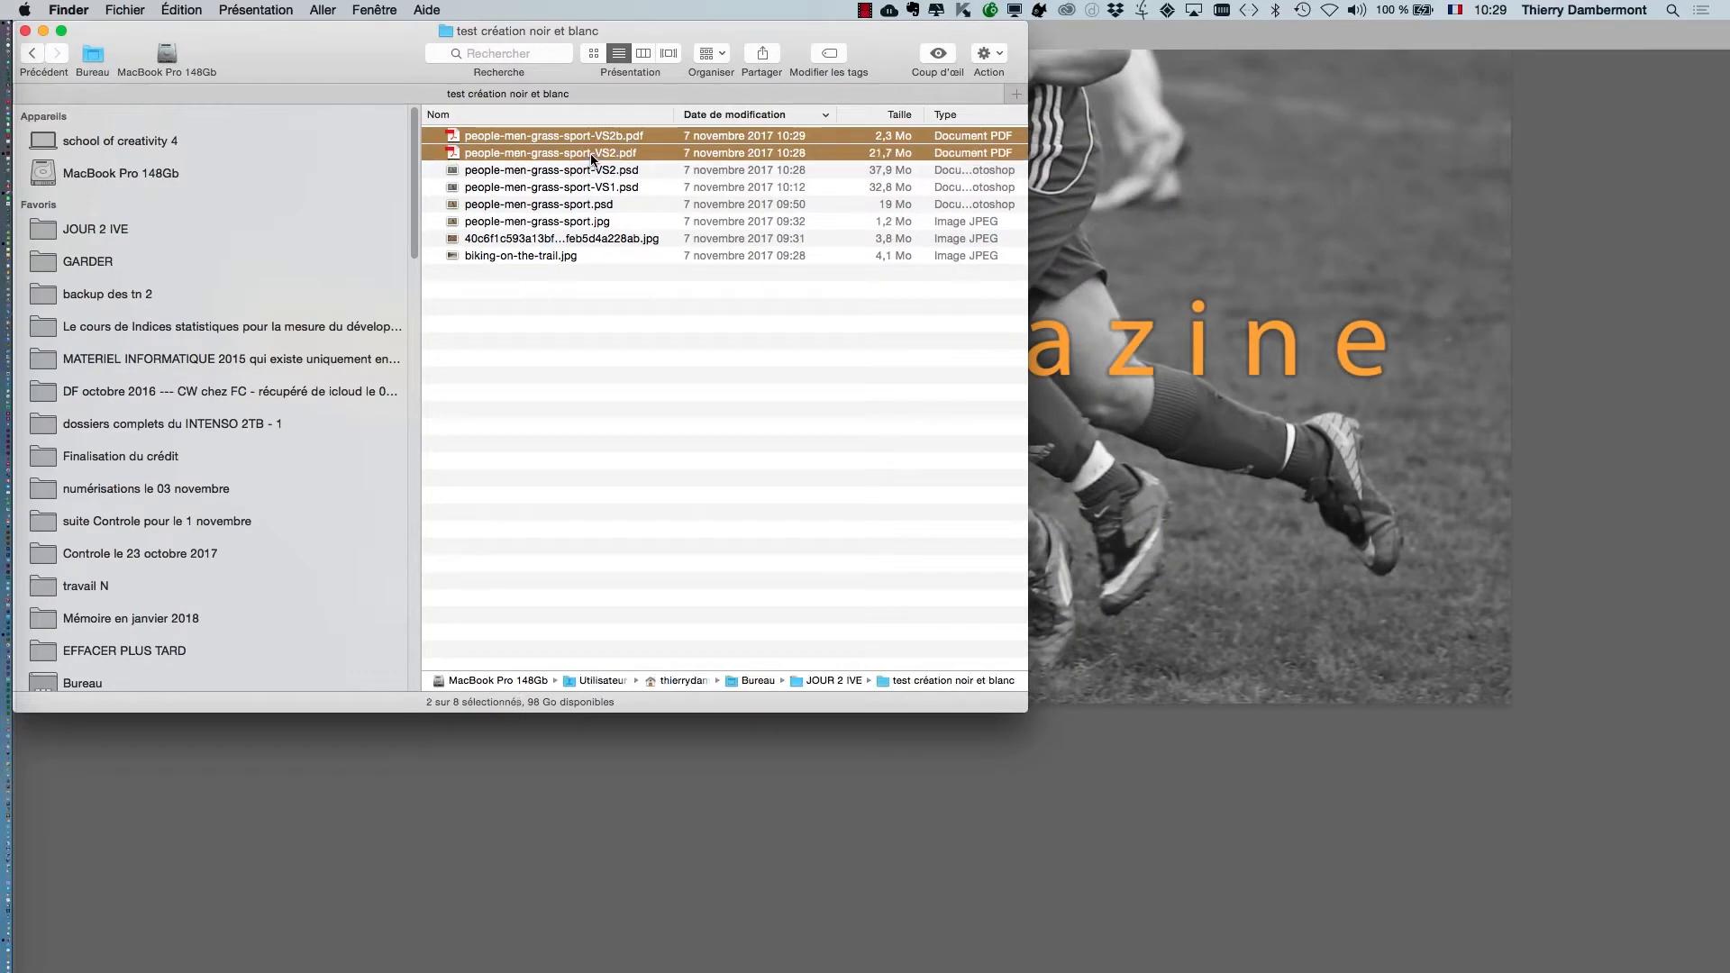
double_click(645, 151)
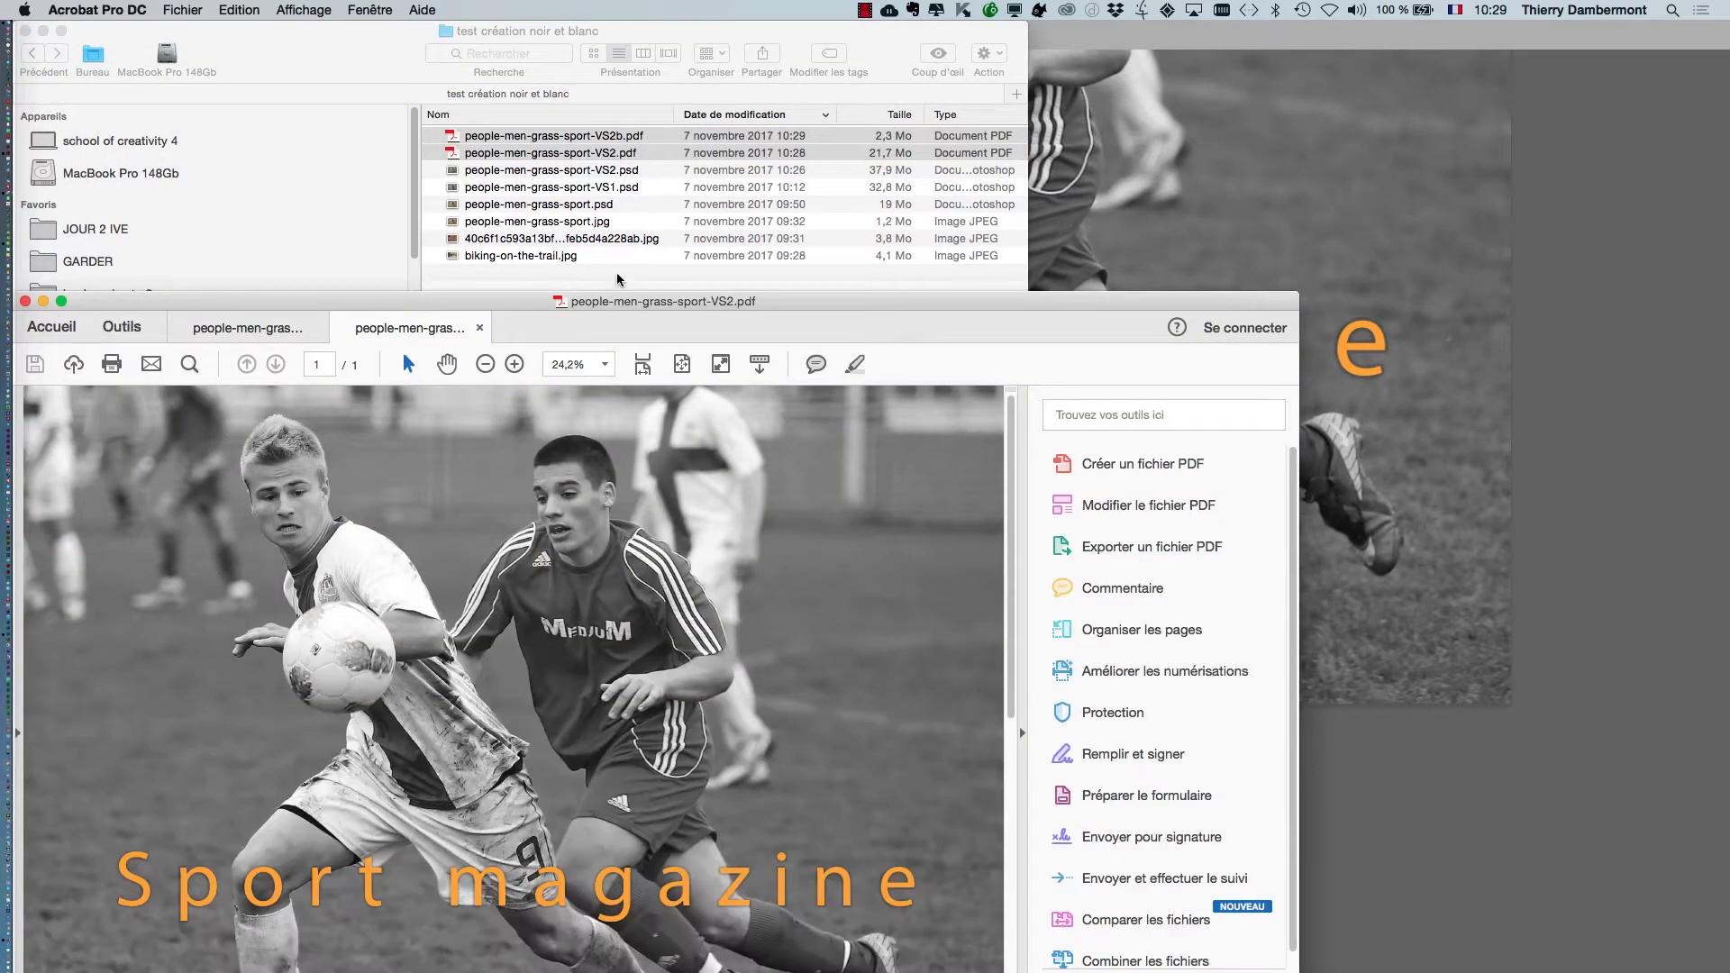
- Hide the other applications and enlarge the Acrobat window to fill most of the screen
drag(630, 305, 762, 78)
key(alt+super+h)
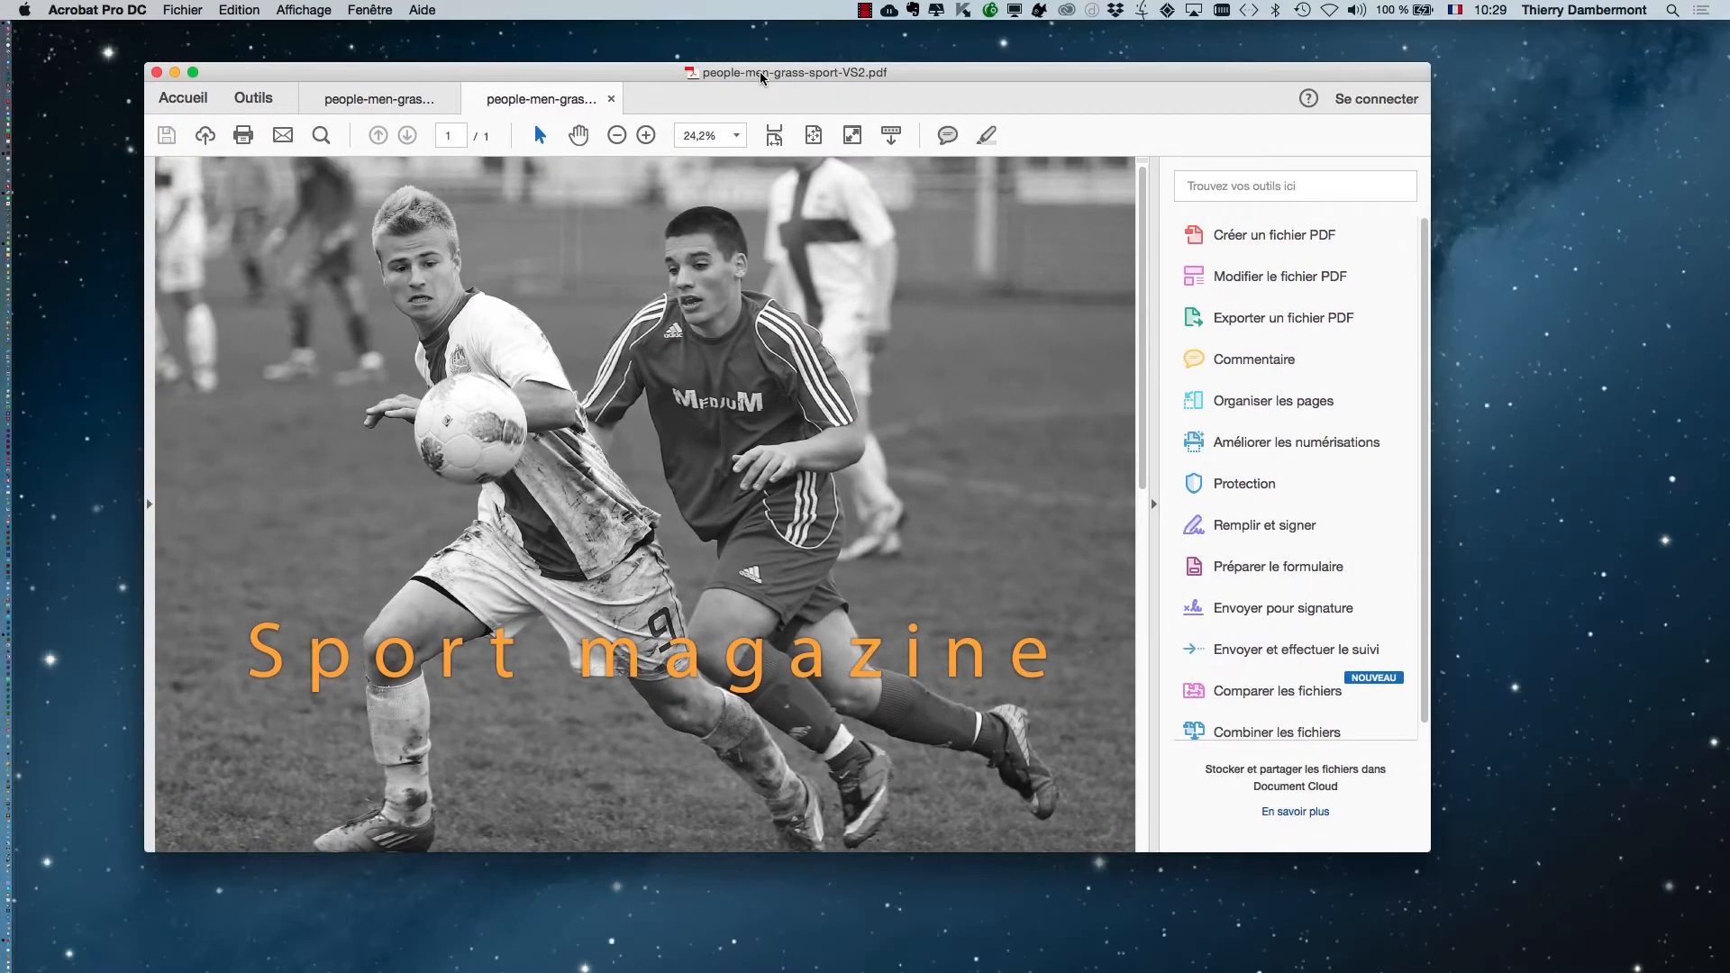
drag(1031, 72, 942, 38)
drag(1342, 817, 1729, 972)
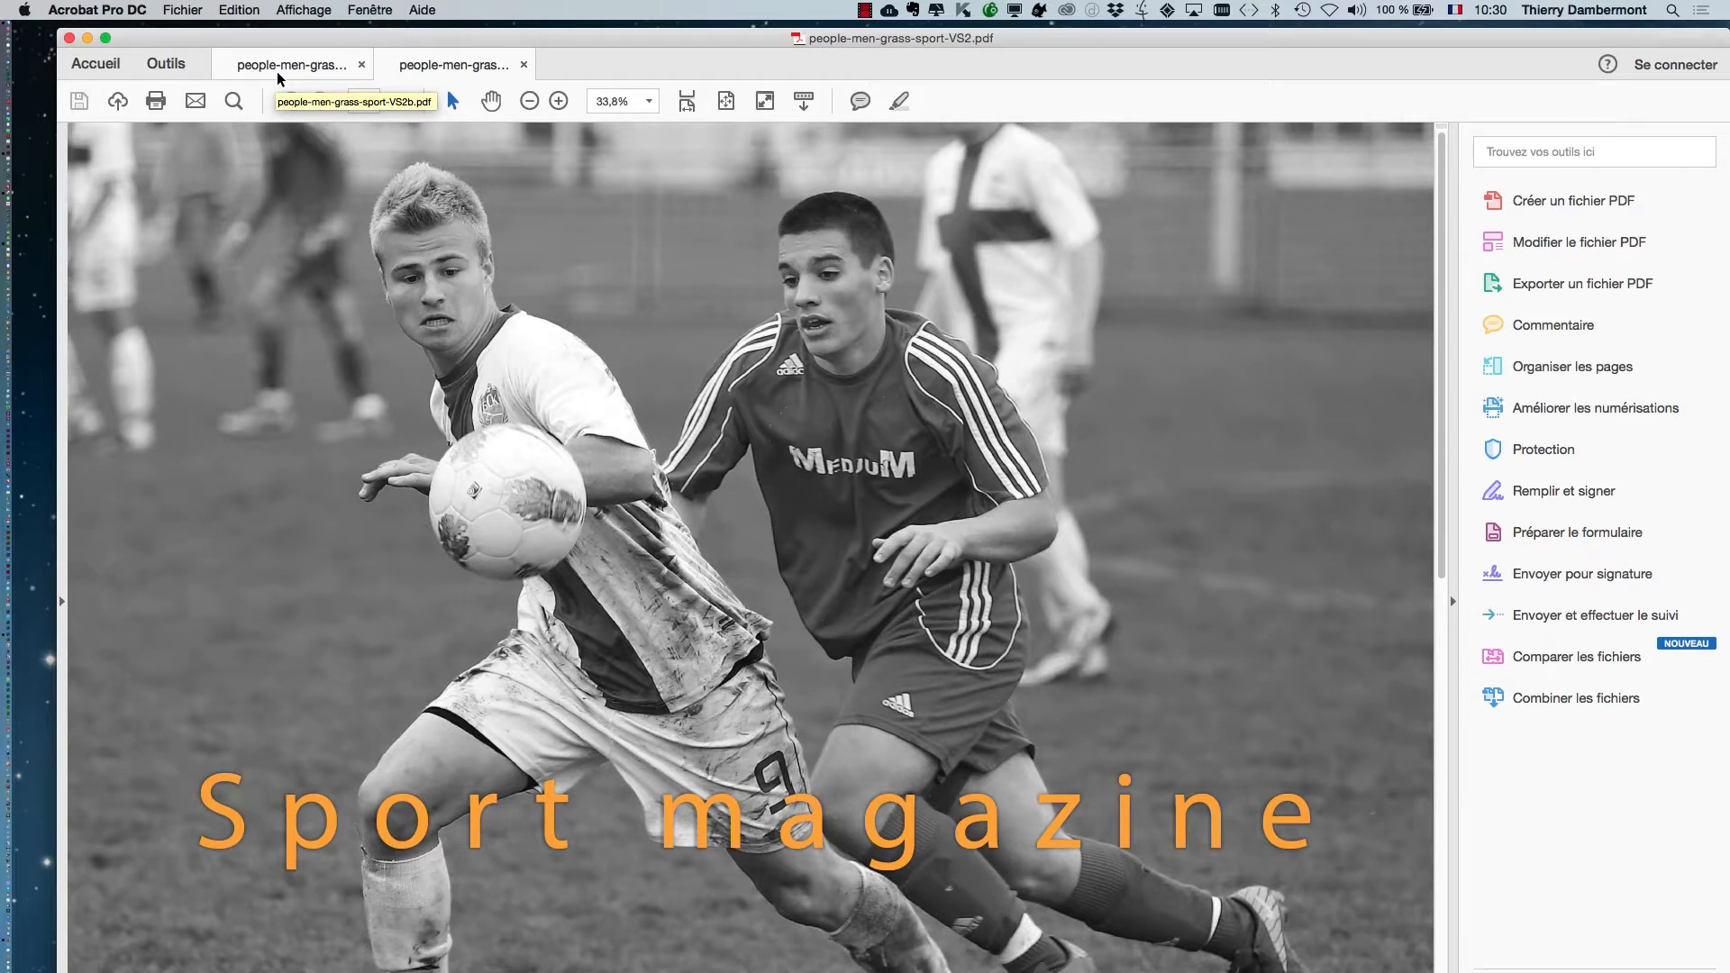
- Alternate between people-men-grass-sport-VS2b.pdf and people-men-grass-sport-VS2.pdf to compare how the two pages look
click(278, 72)
click(425, 72)
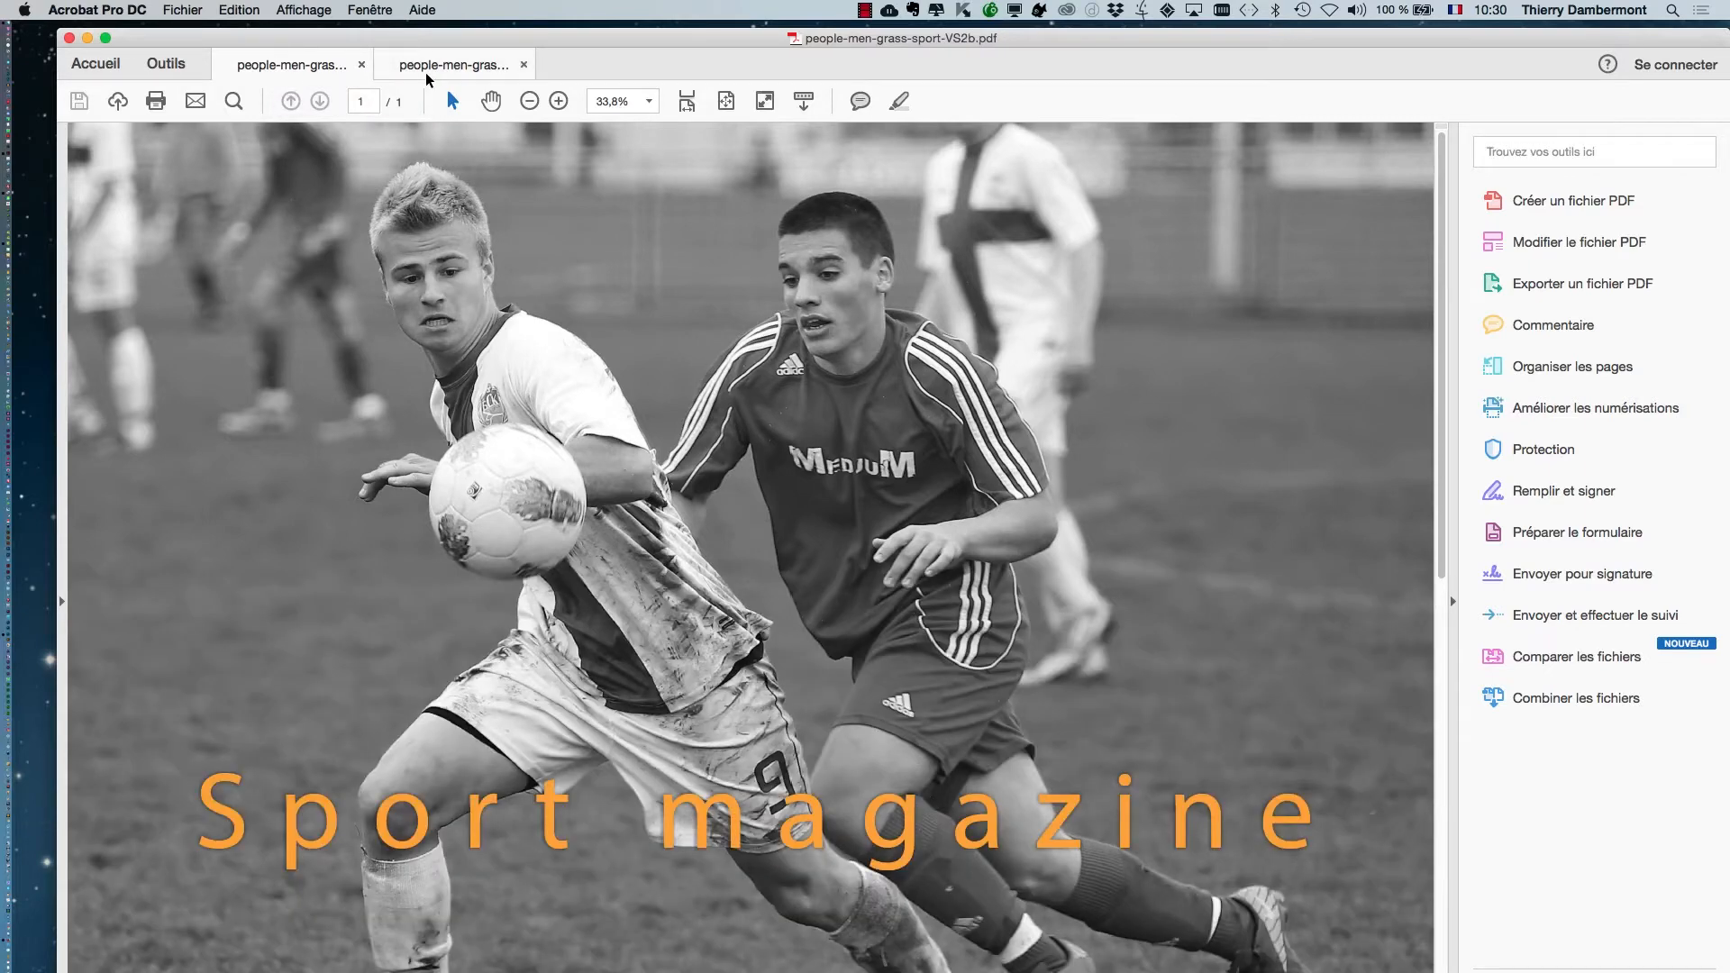
click(288, 70)
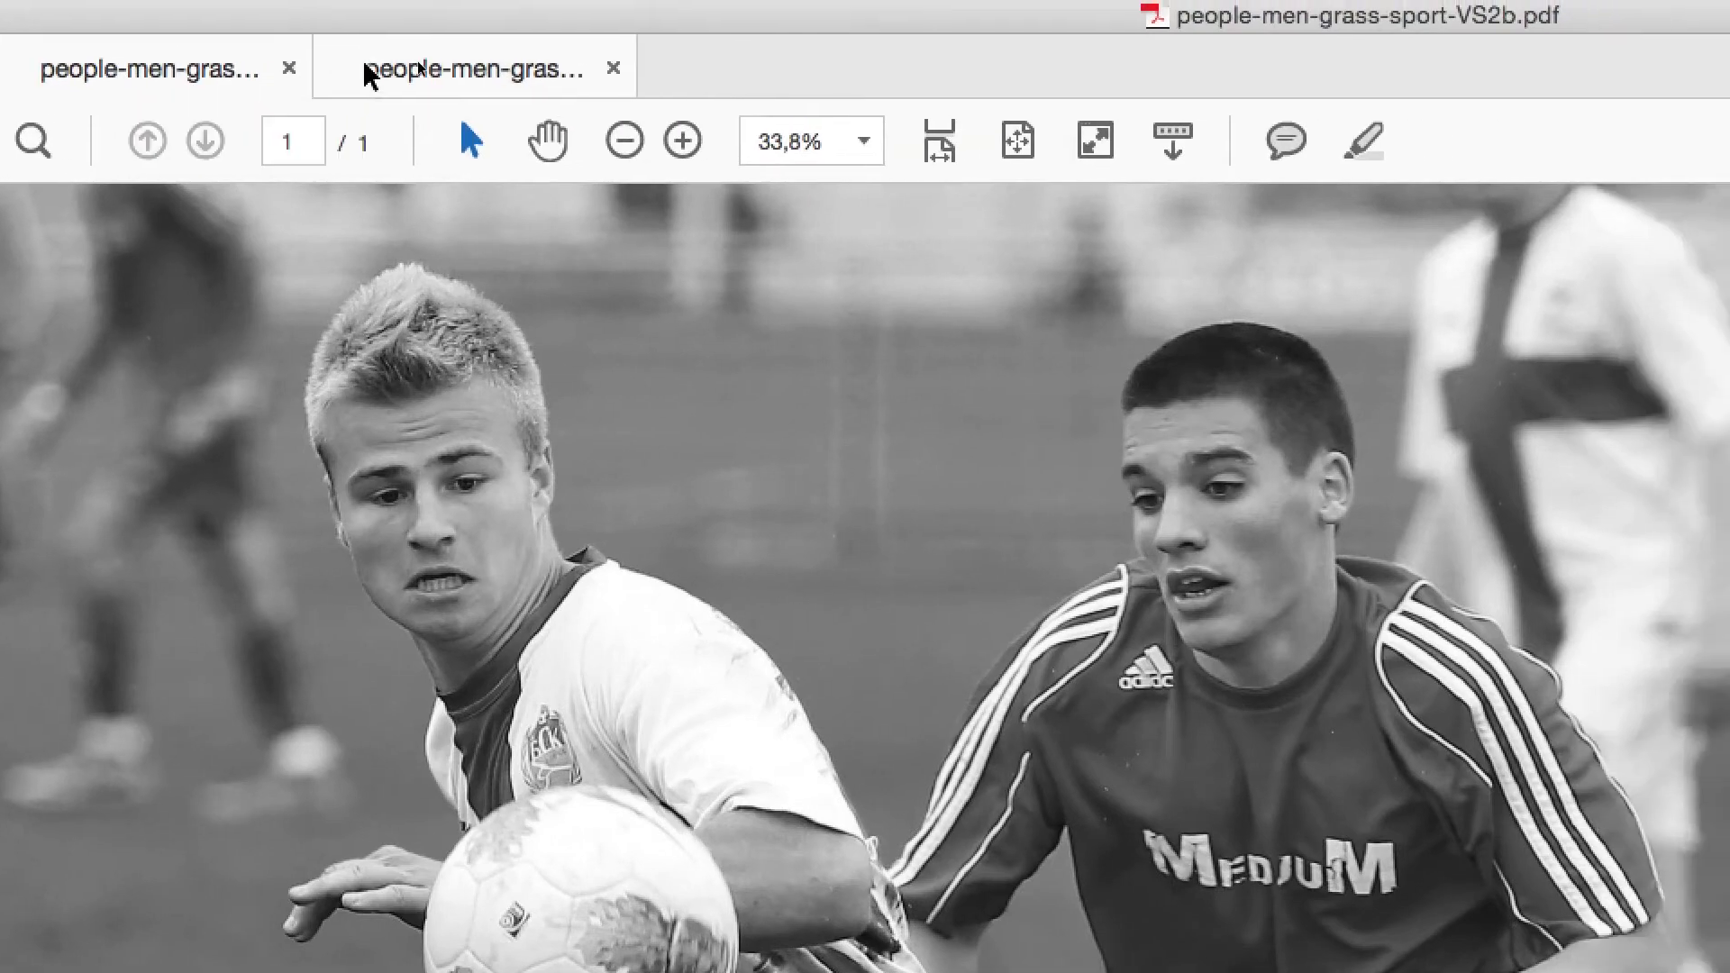
click(440, 66)
click(62, 65)
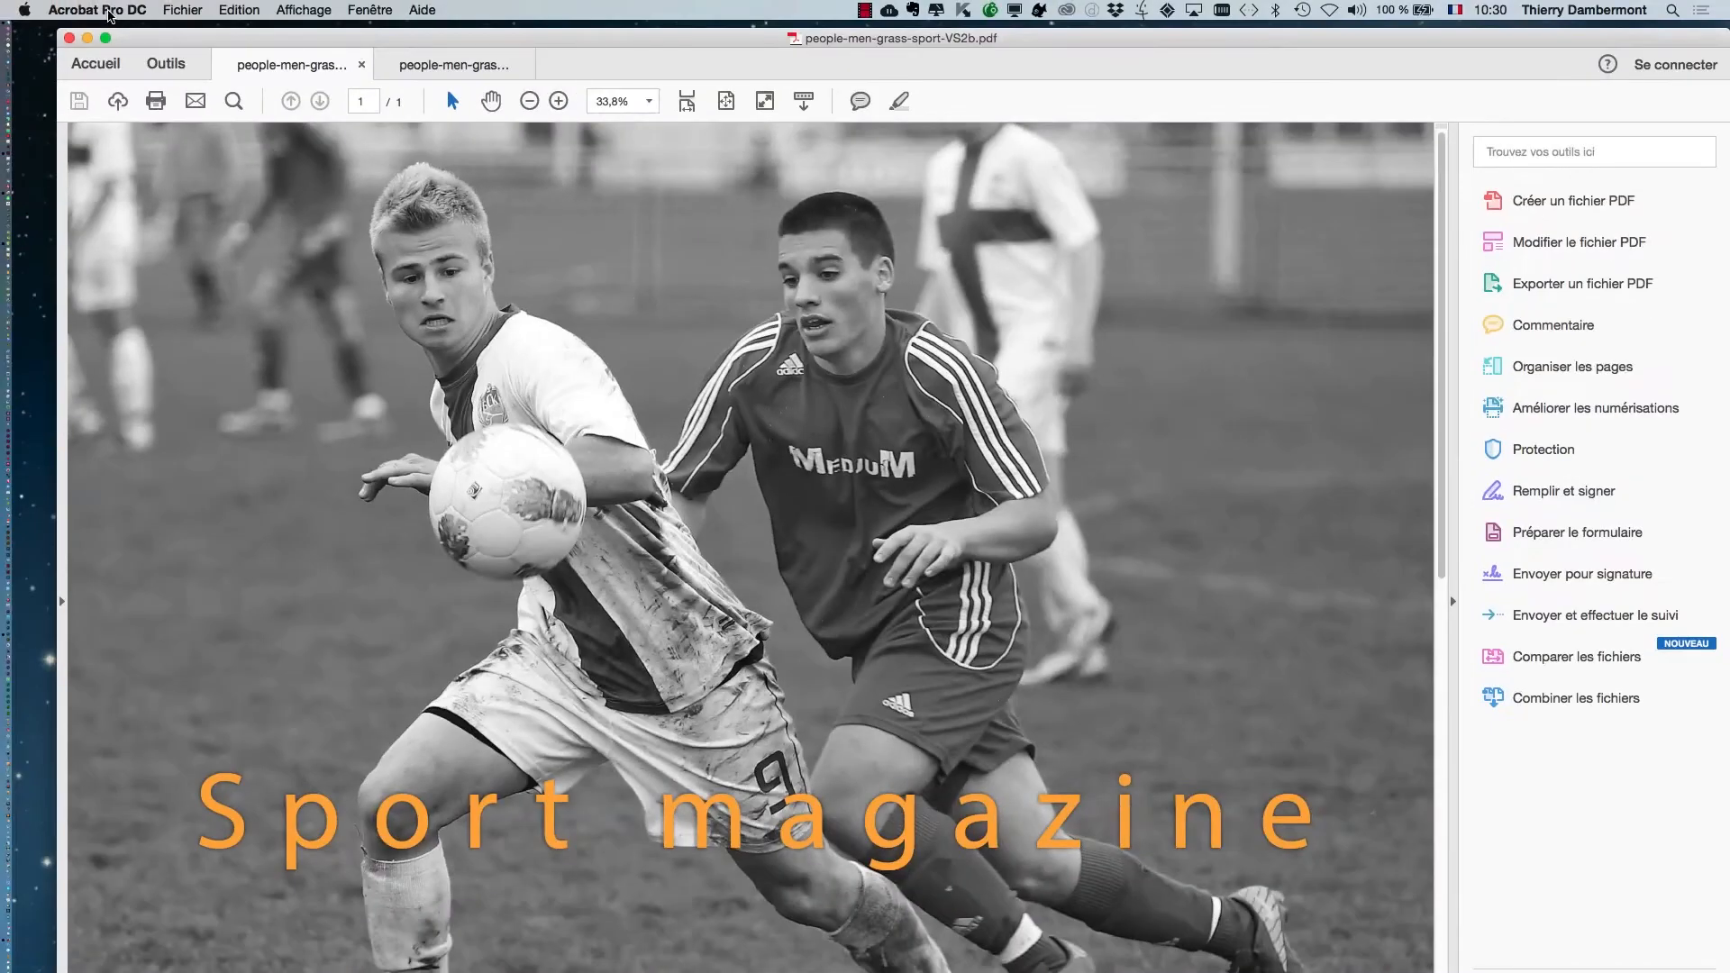
click(892, 99)
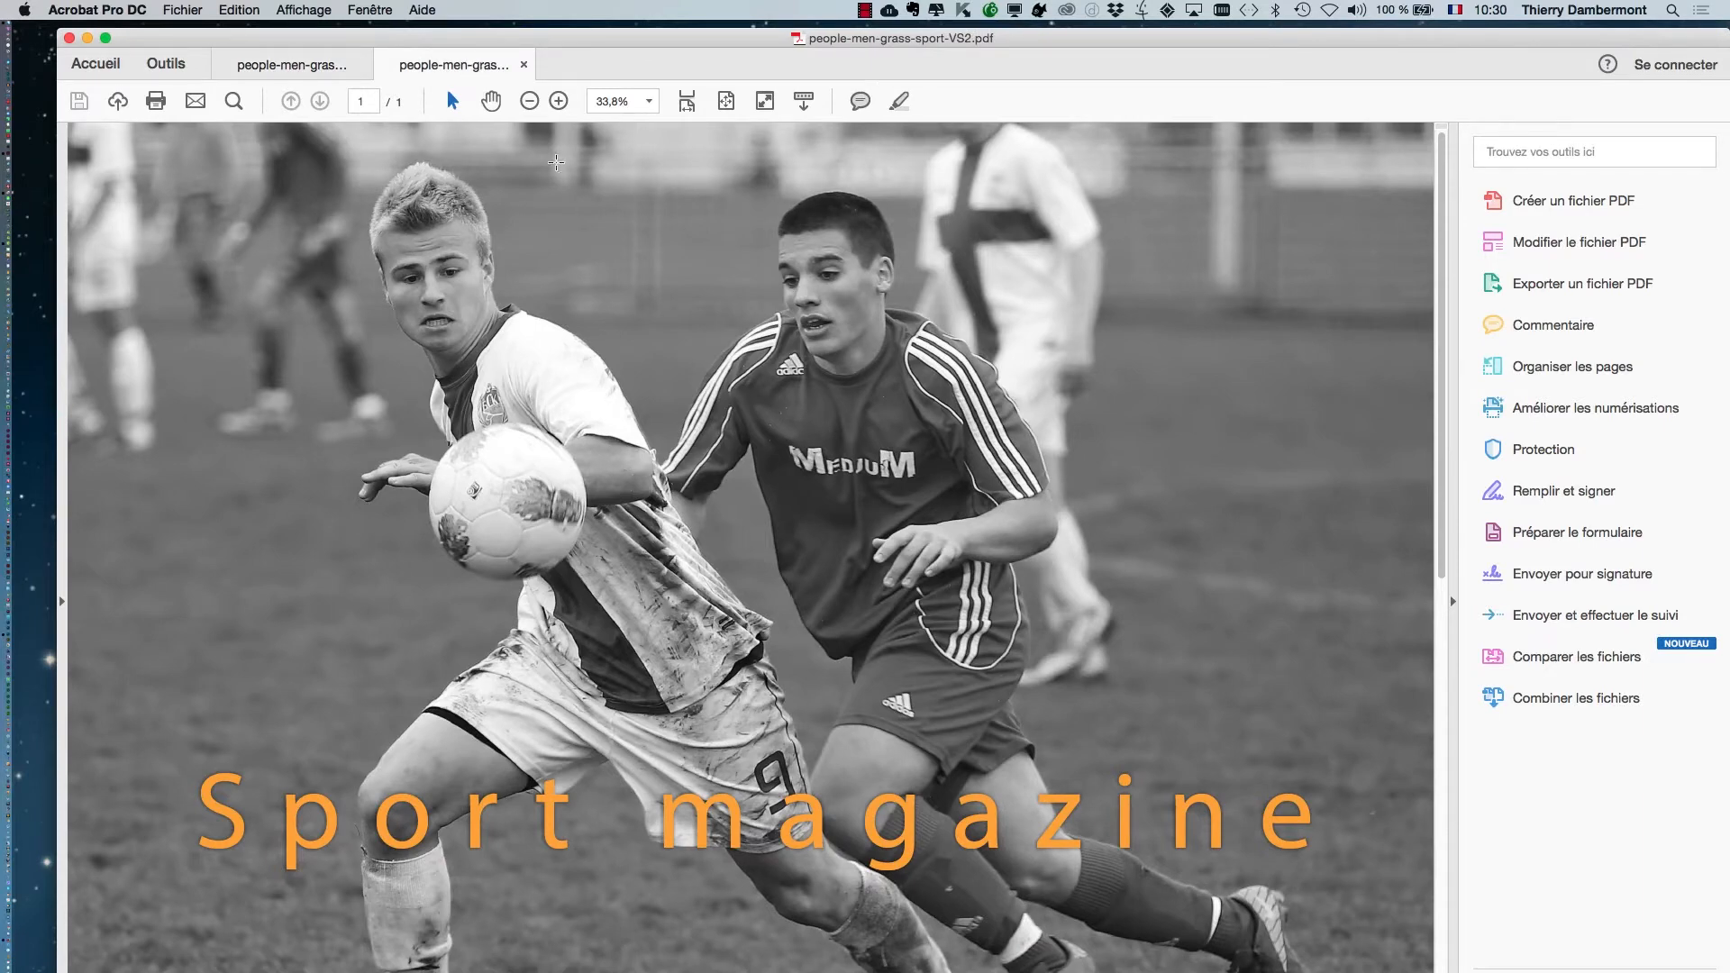
- Examine the edges and dark glow of the title's letters "S" and "p" in people-men-grass-sport-VS2.pdf at 300% zoom
click(559, 101)
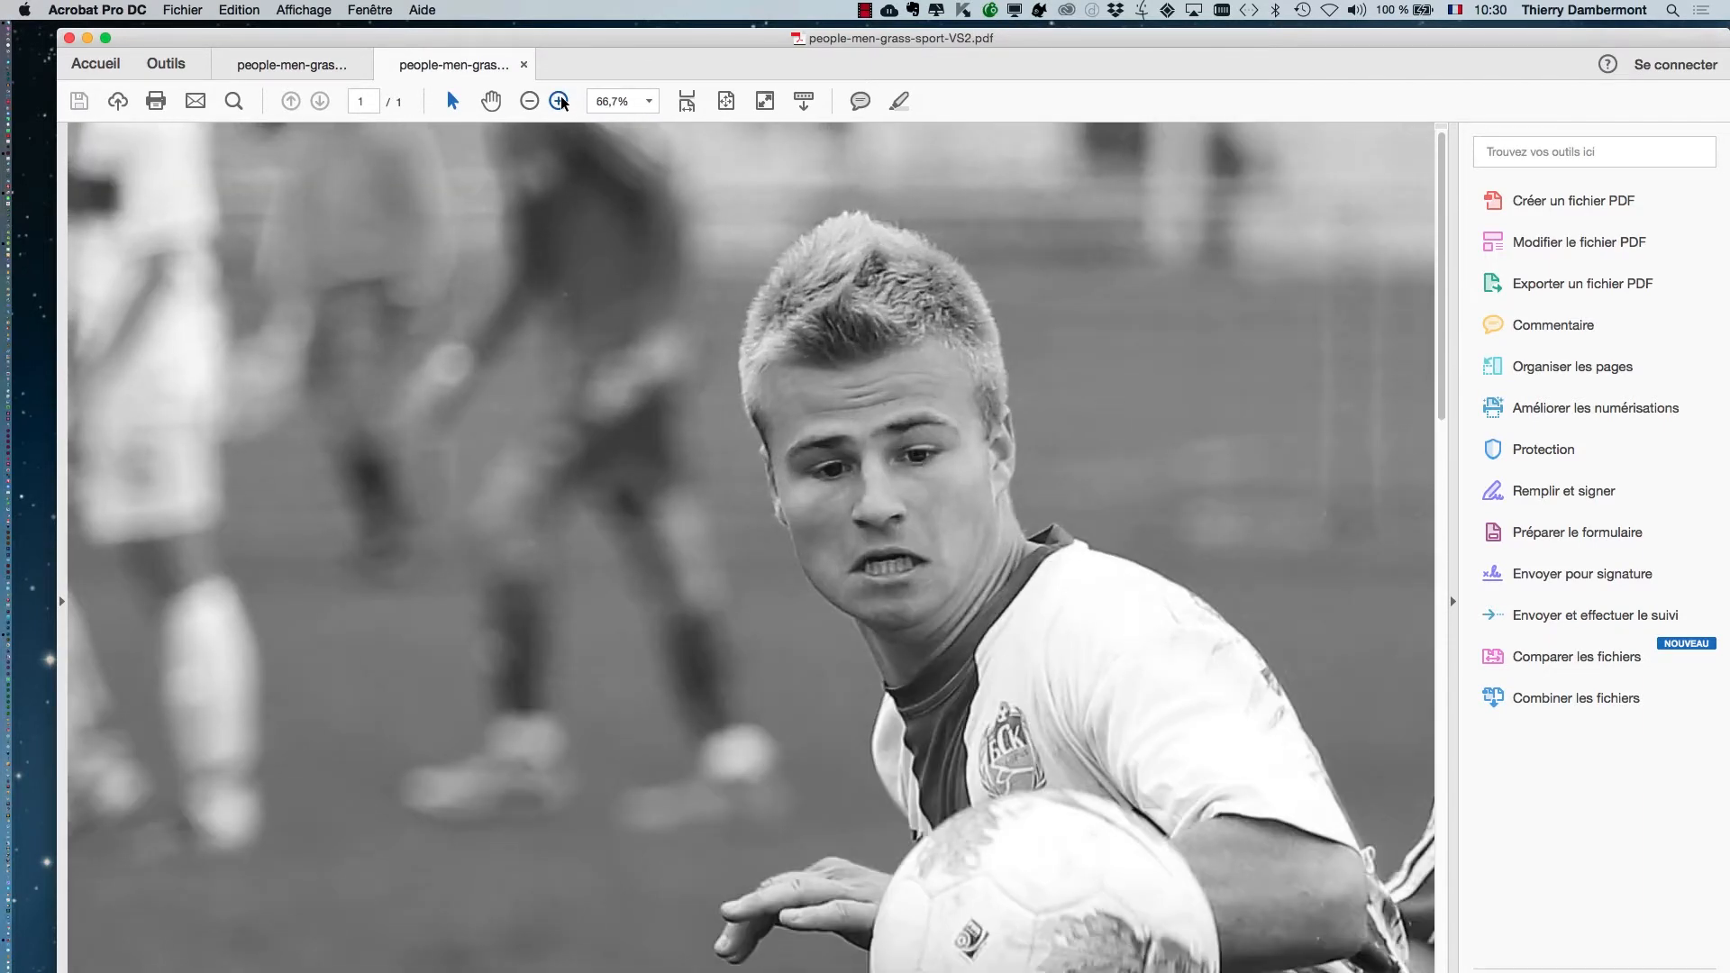
click(560, 101)
scroll(631, 271, down, 10)
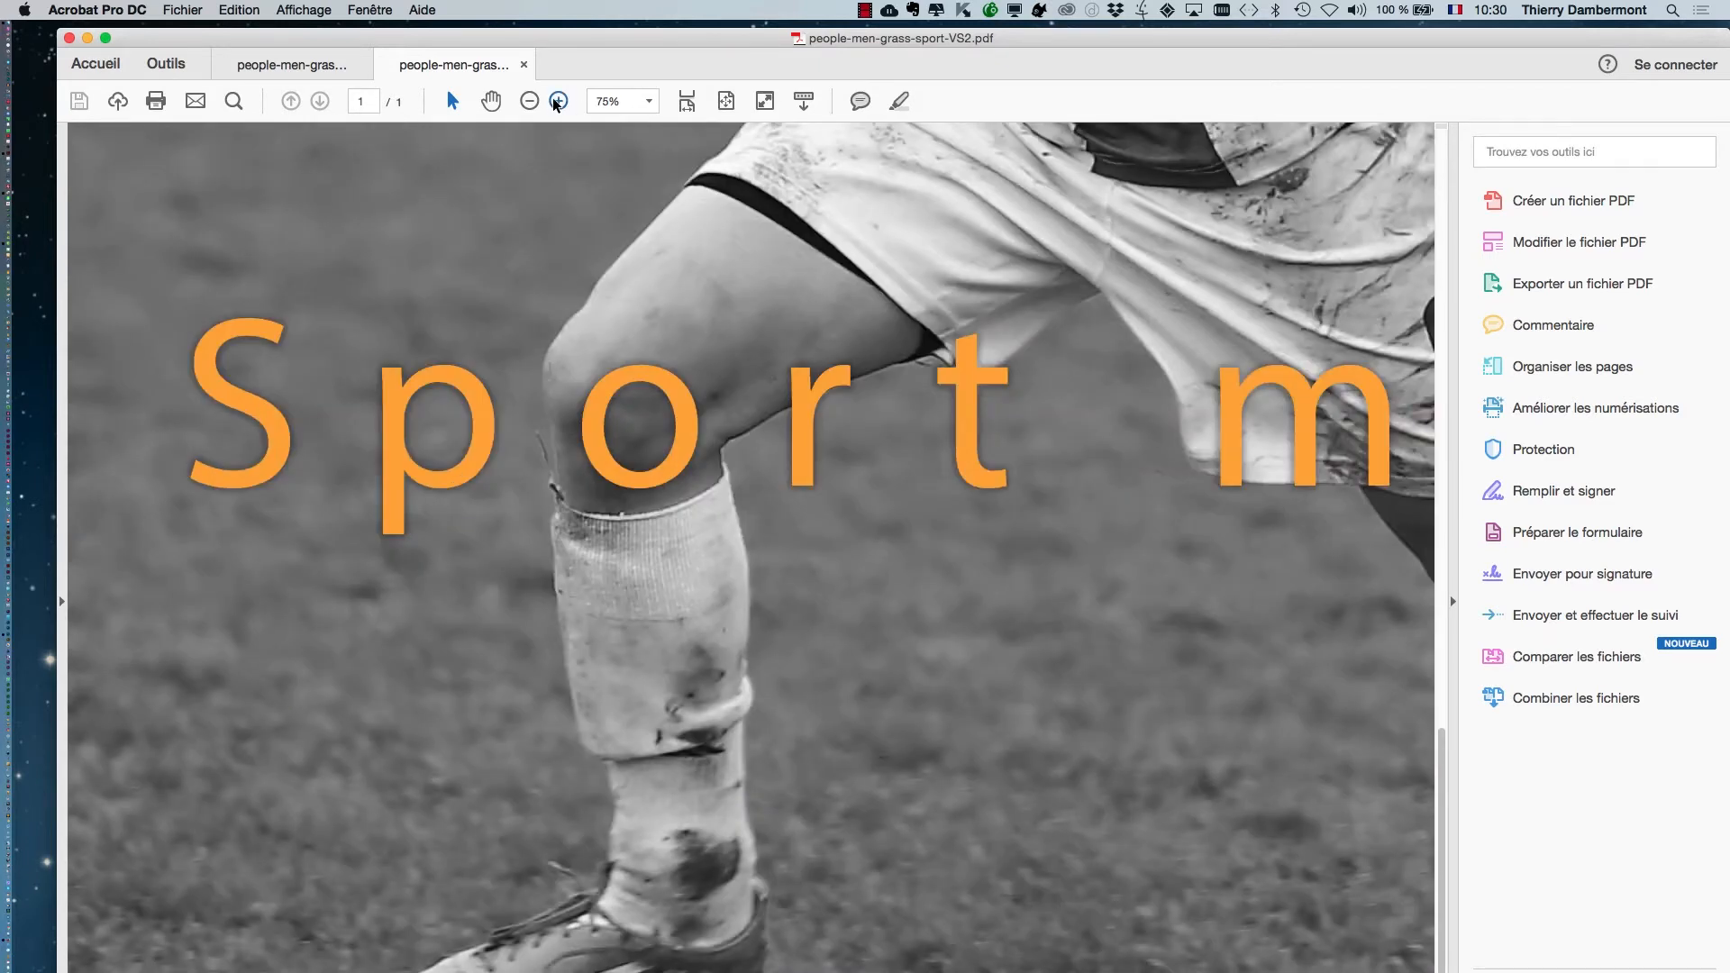
click(555, 100)
click(555, 100)
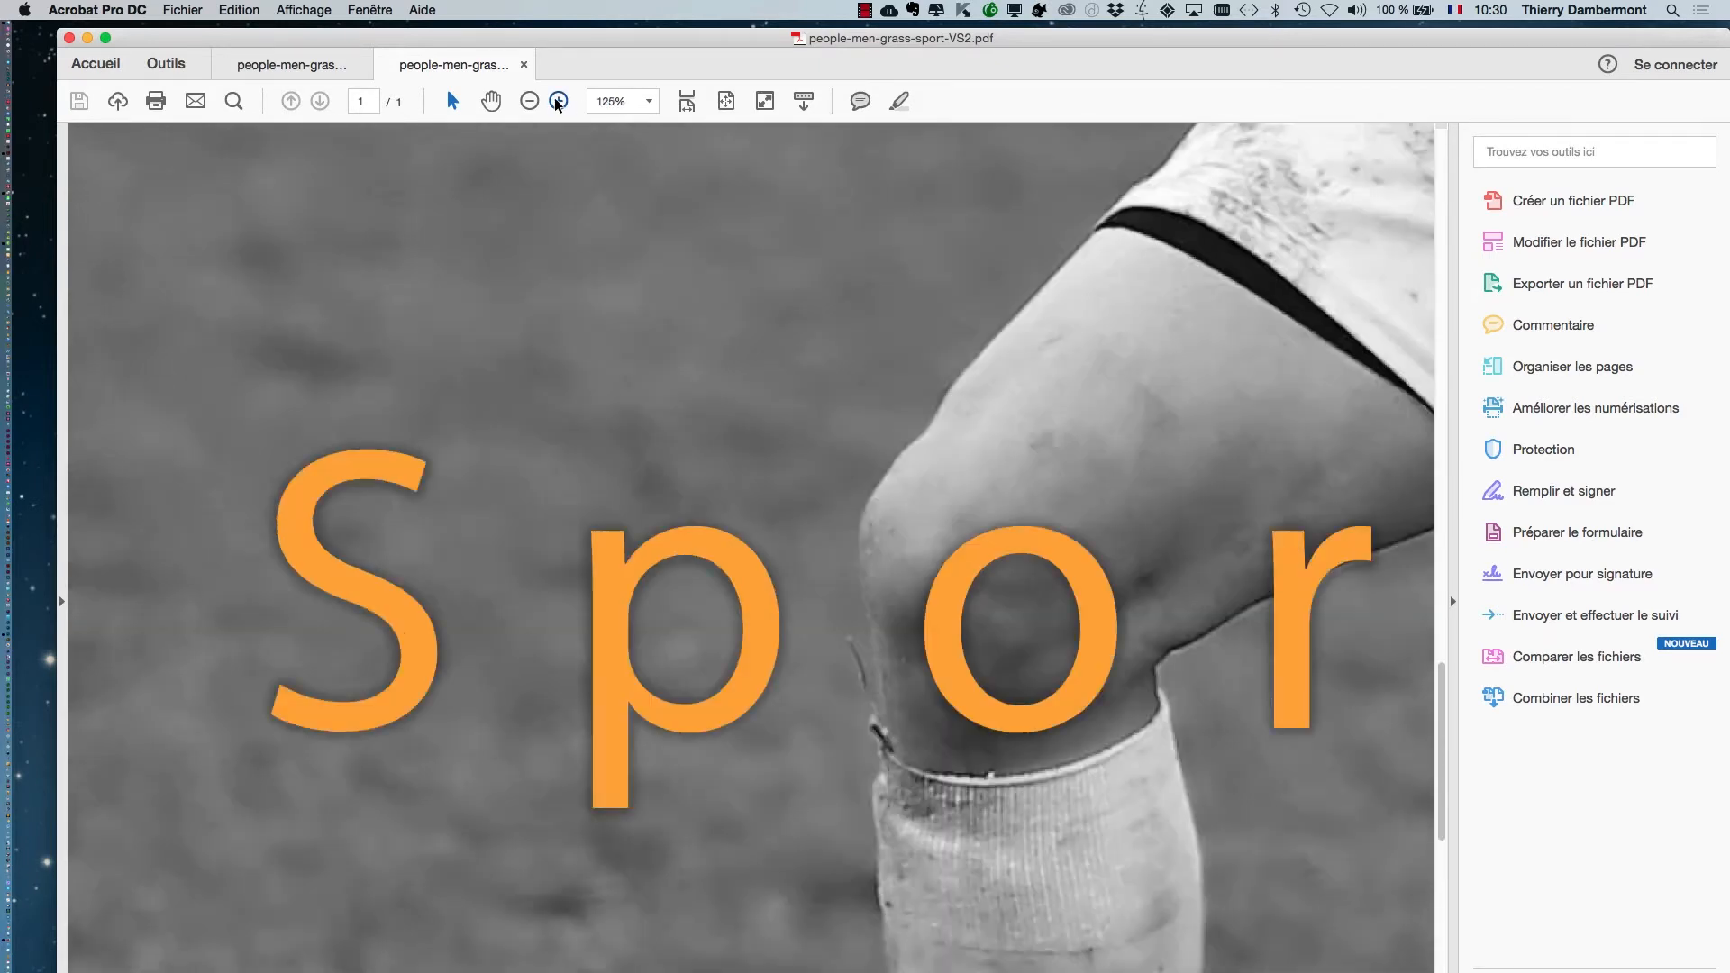
click(555, 100)
click(555, 100)
click(555, 100)
drag(1077, 907, 807, 460)
scroll(807, 459, right, 15)
scroll(807, 460, down, 3)
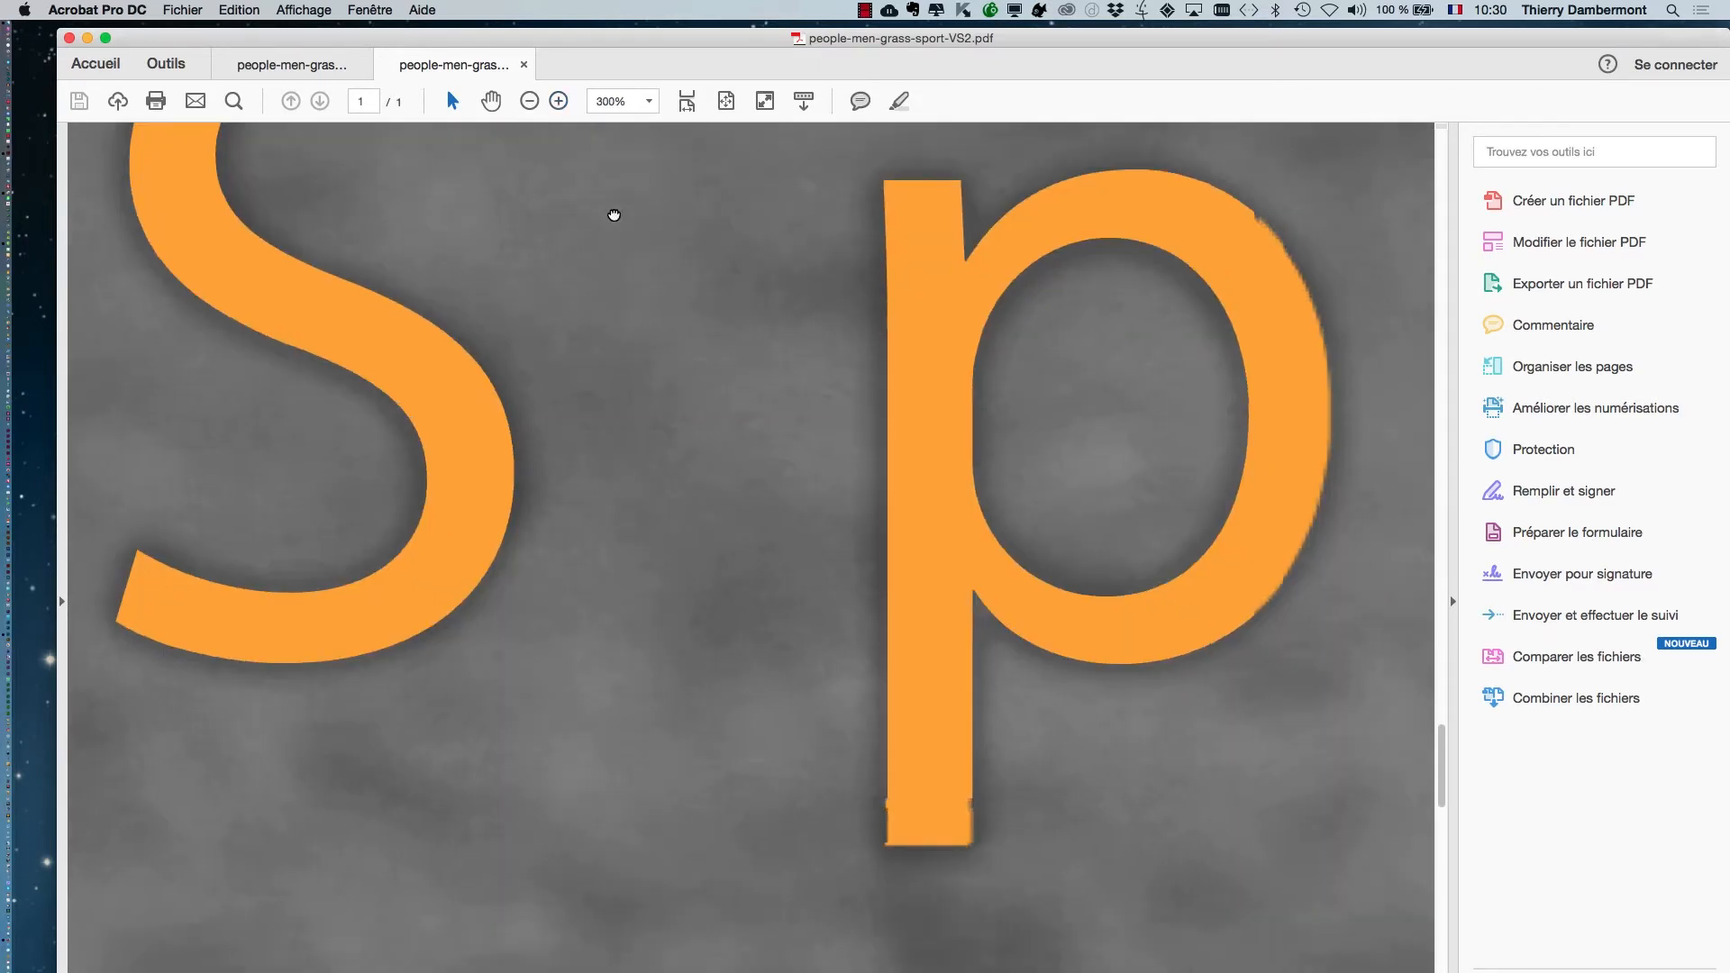
- Examine the edges of the title's letters "o", "r" and "t" in people-men-grass-sport-VS2.pdf, magnifying up to 600%
scroll(1077, 635, right, 15)
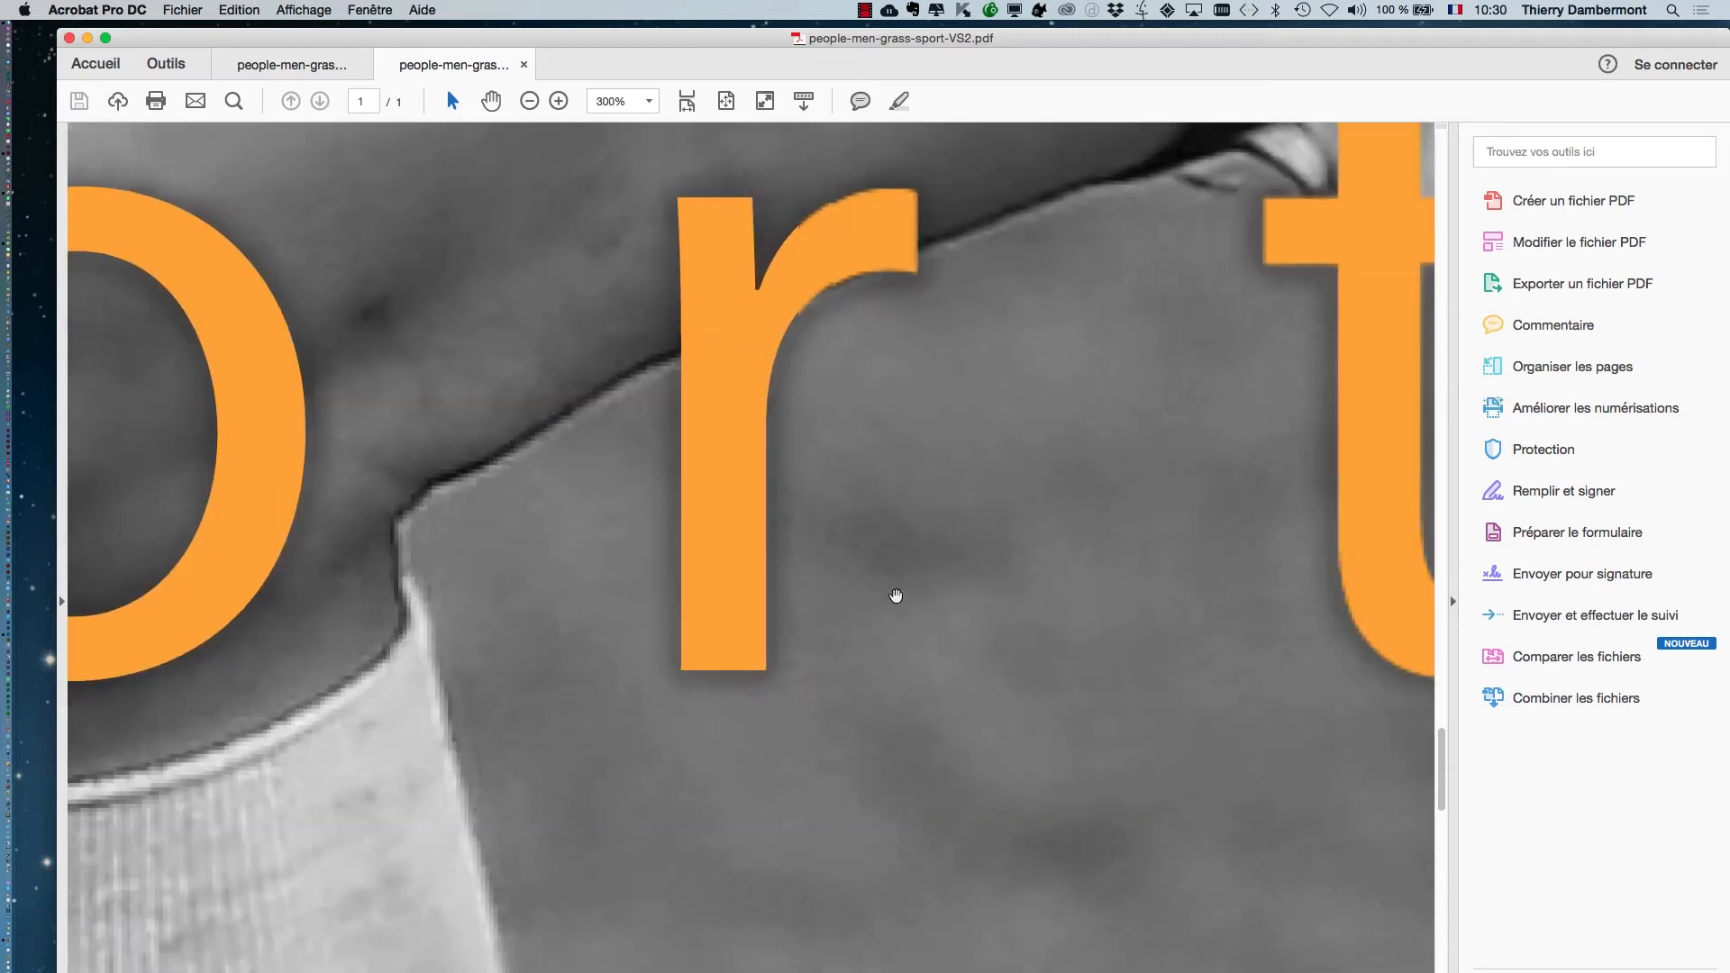
scroll(734, 760, down, 3)
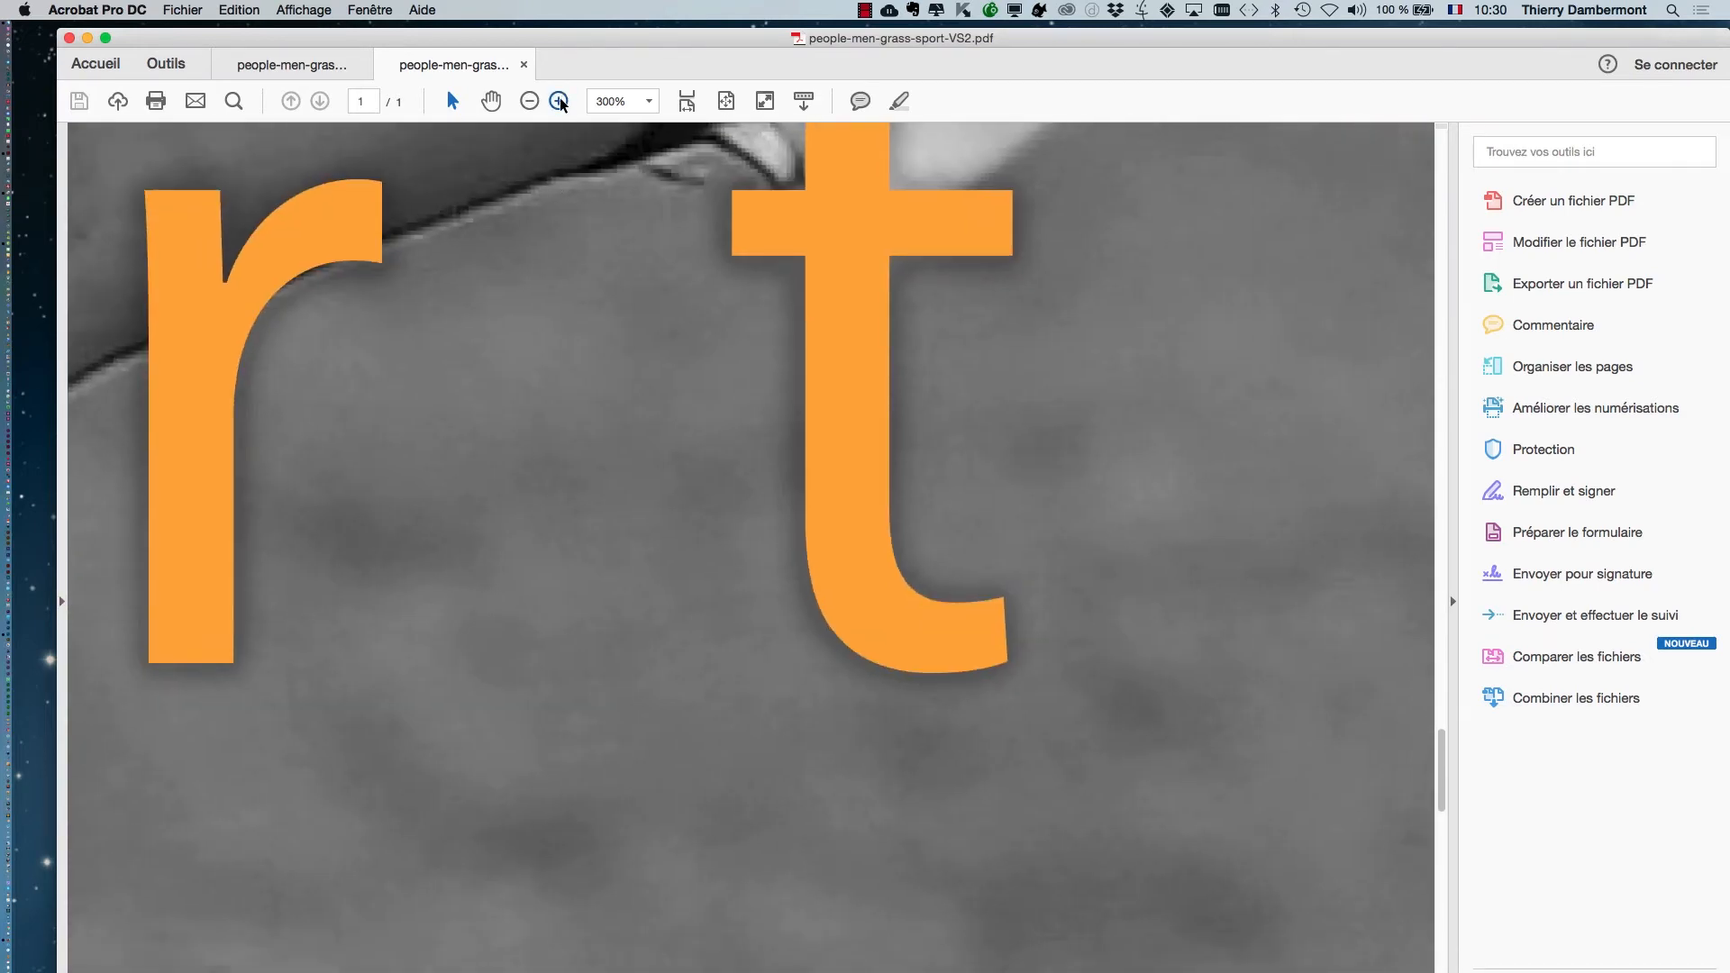
click(560, 101)
click(560, 101)
drag(1163, 681, 639, 232)
scroll(788, 532, down, 5)
scroll(787, 533, right, 3)
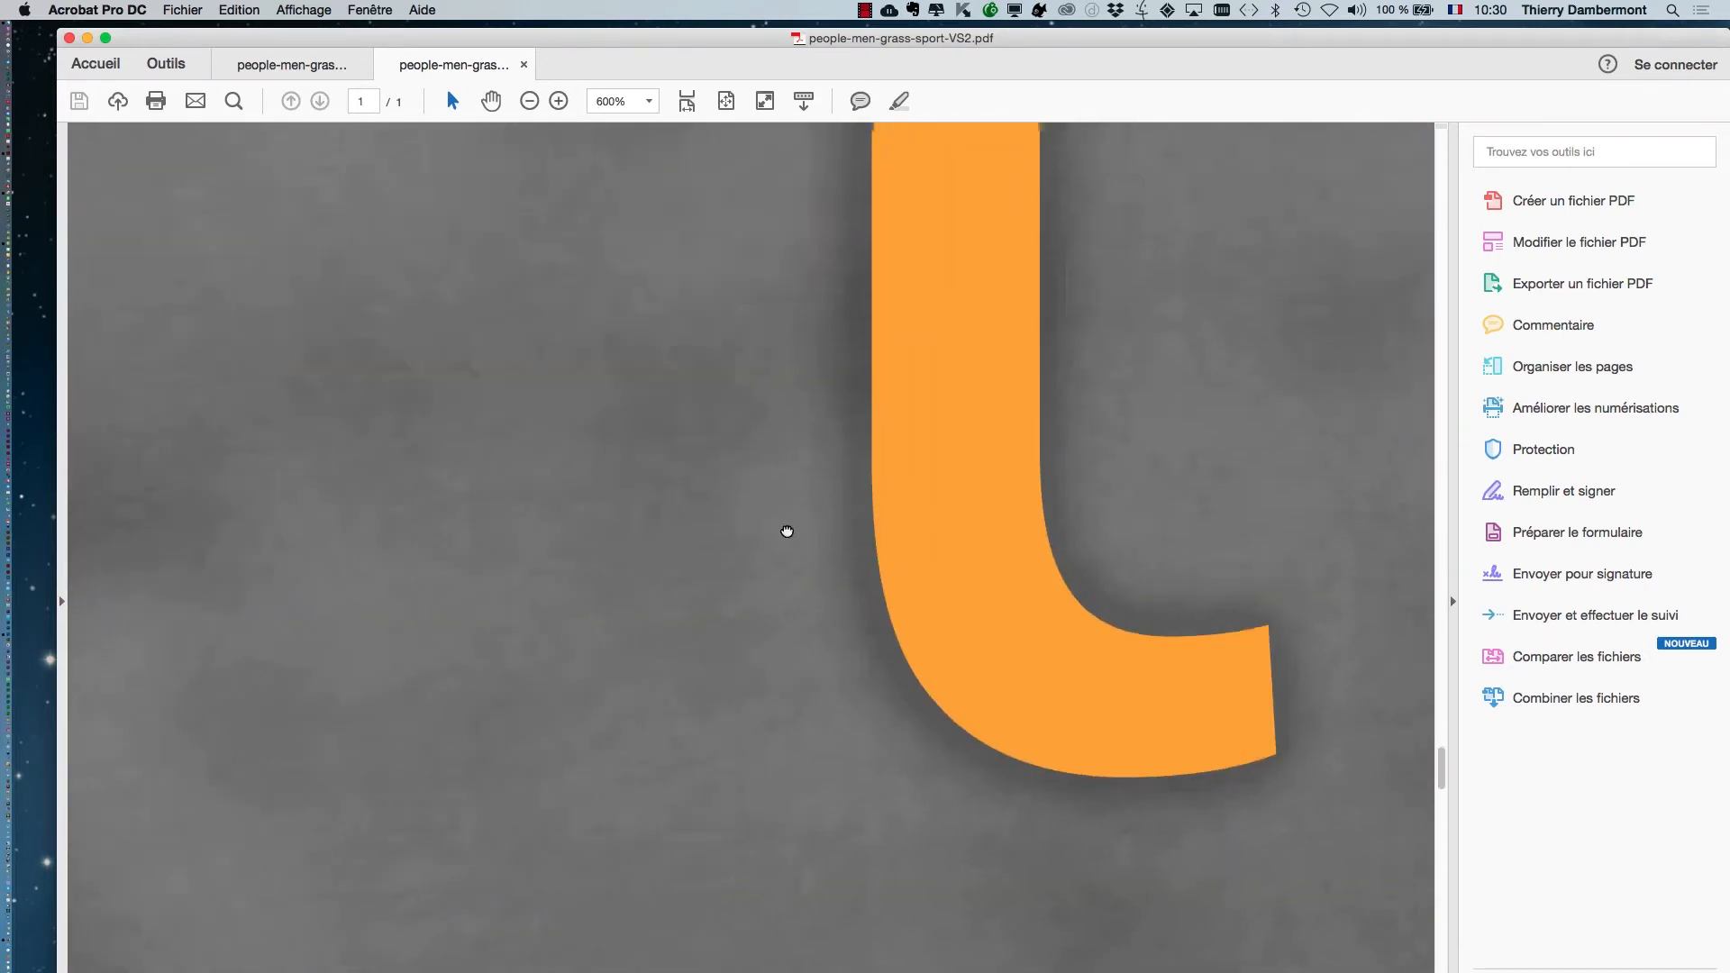
- Inspect the lower curve of the "t" and the dark glow around it at 800% and 1600% zoom
scroll(638, 365, right, 4)
click(560, 101)
scroll(796, 630, down, 3)
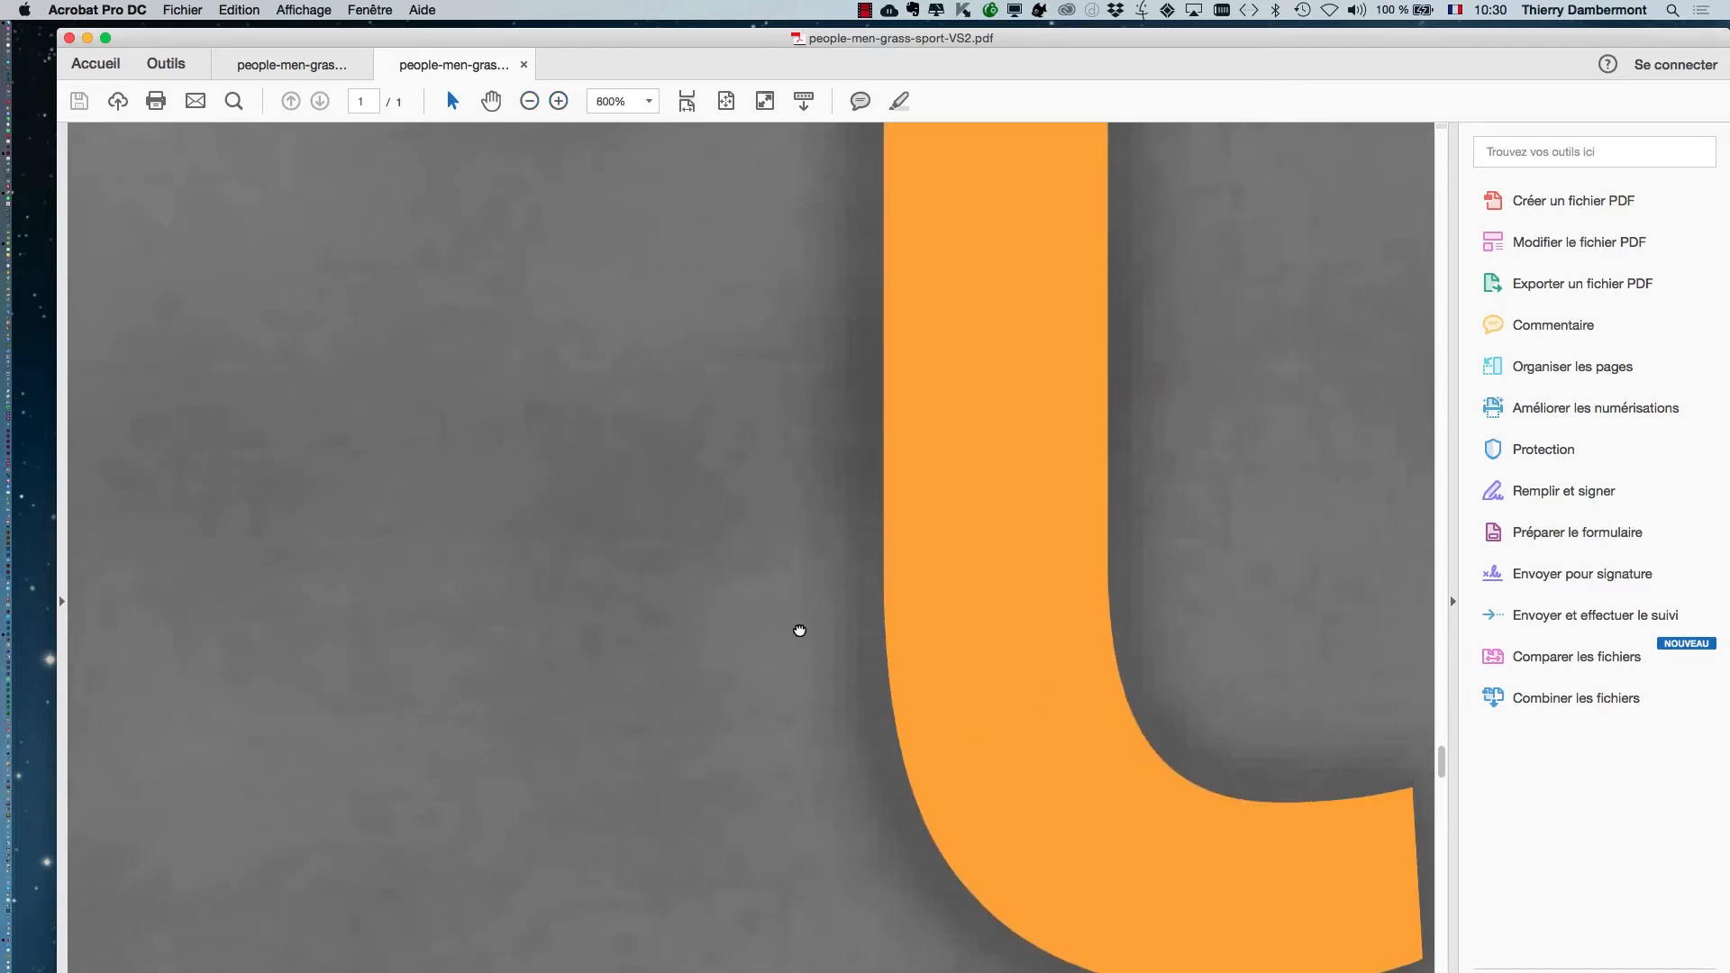
scroll(749, 765, right, 5)
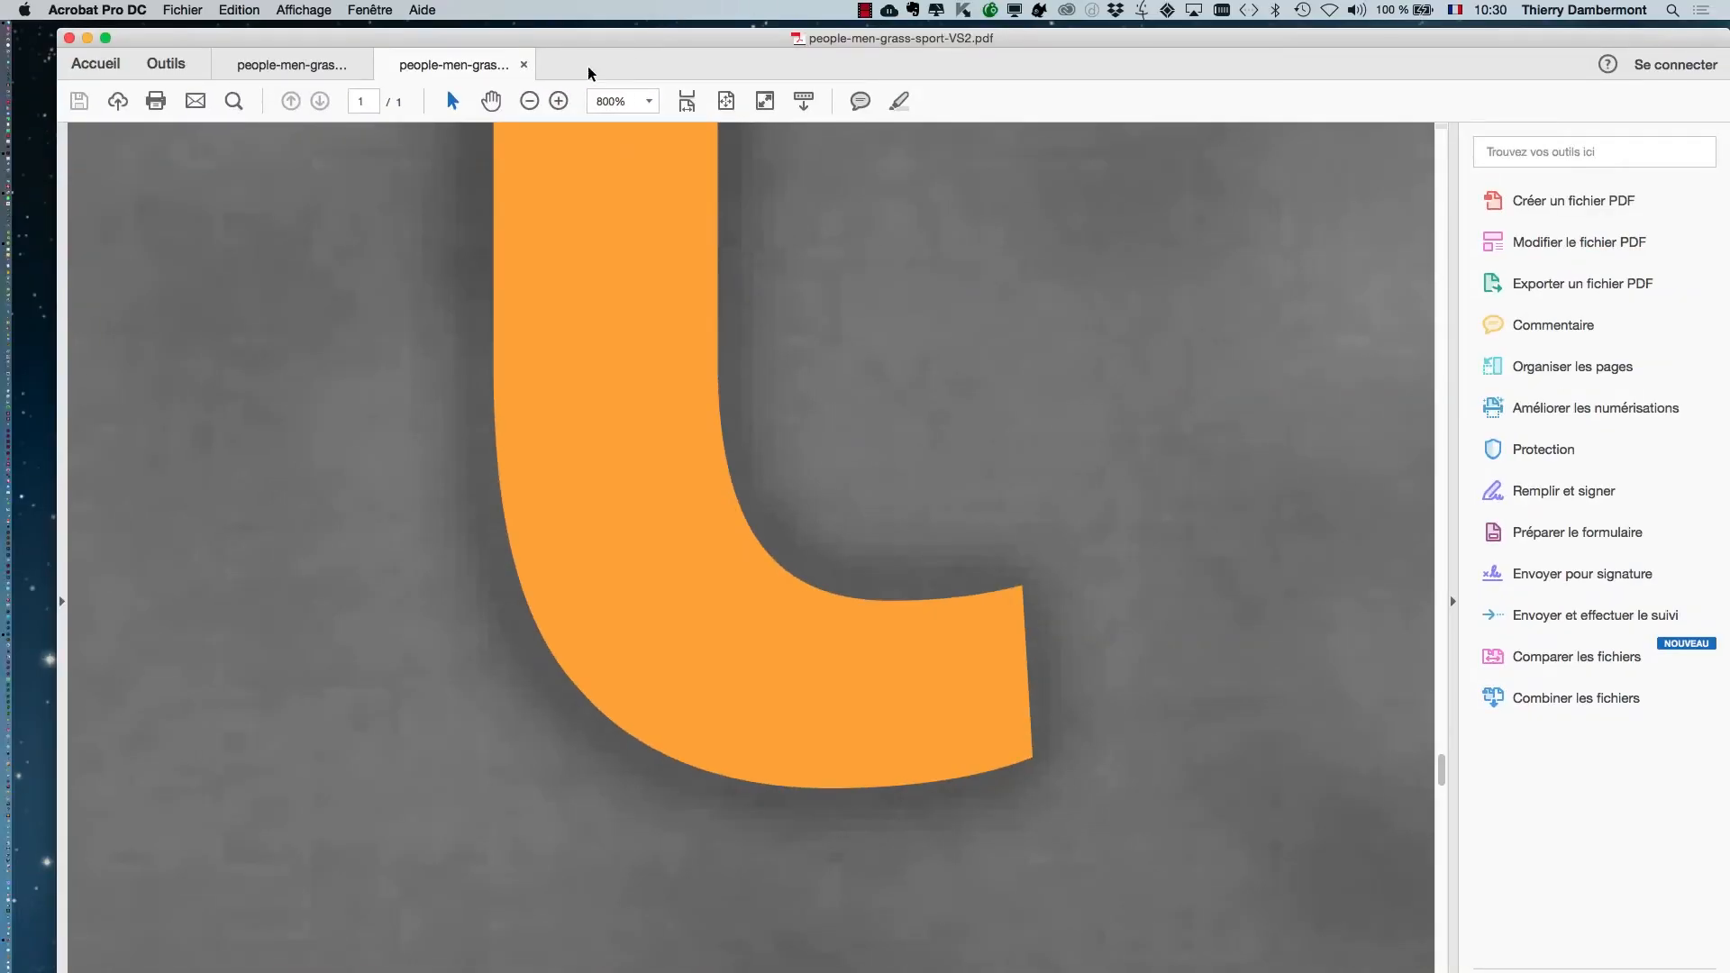
click(558, 100)
click(559, 100)
drag(1167, 666, 734, 386)
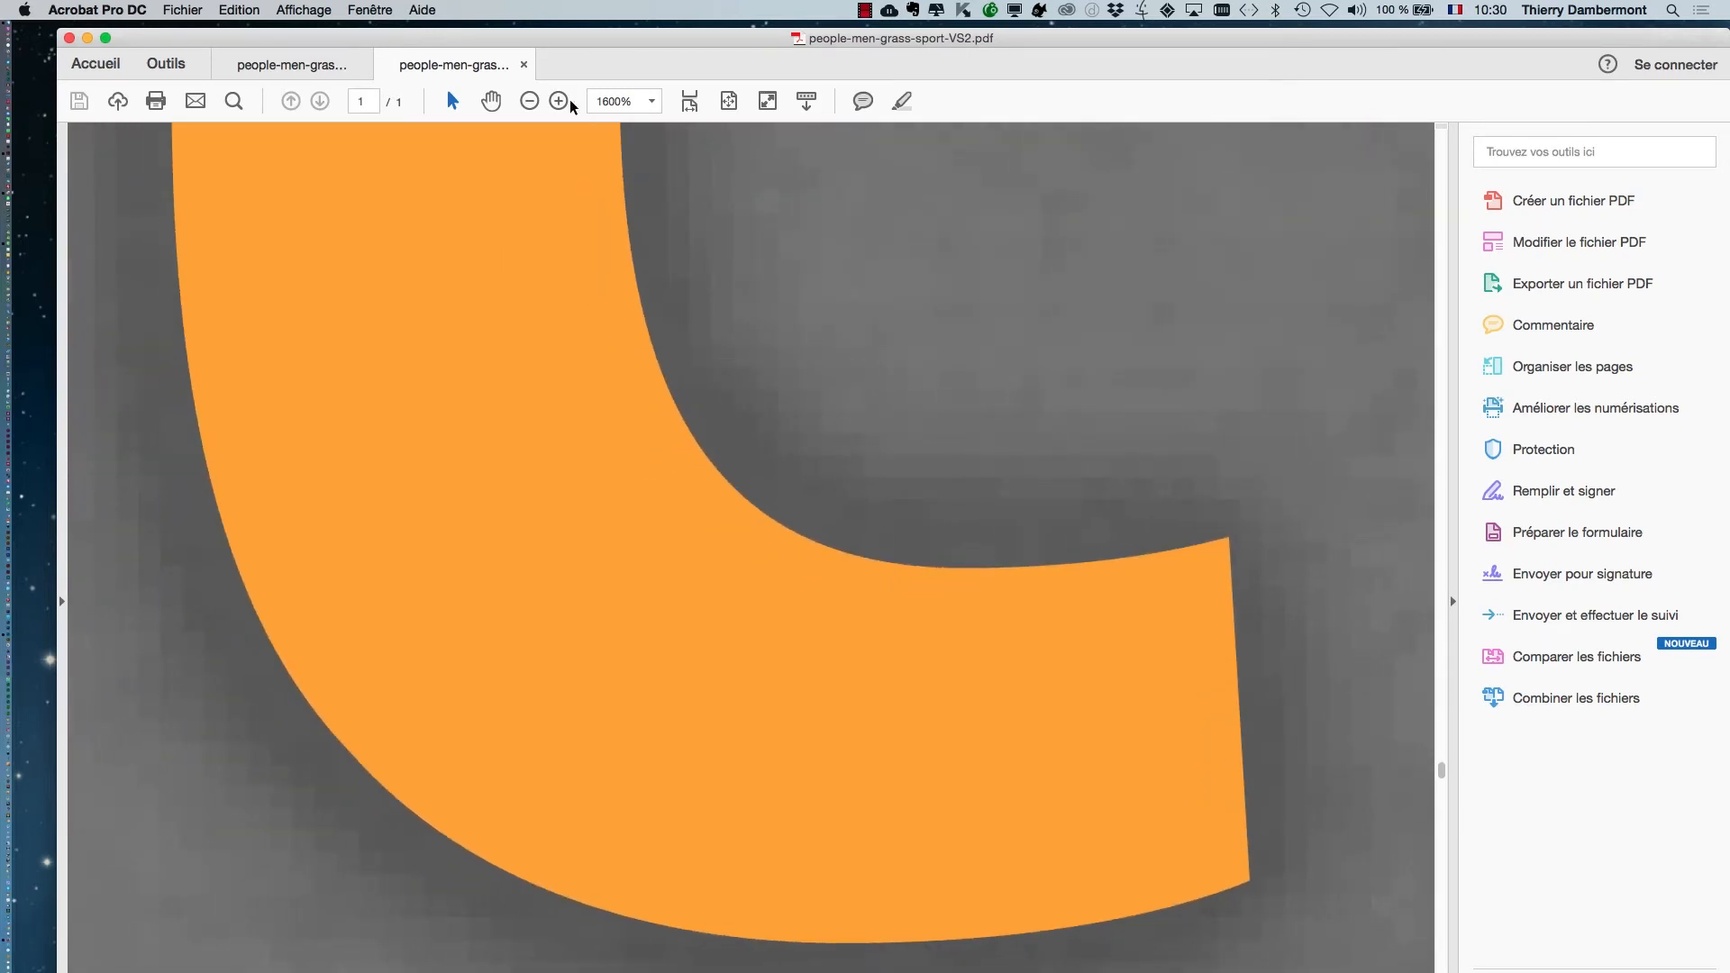
- Zoom back out from the "t" in people-men-grass-sport-VS2.pdf to view more of the title, going below 150%
click(529, 101)
click(529, 101)
click(529, 101)
click(529, 102)
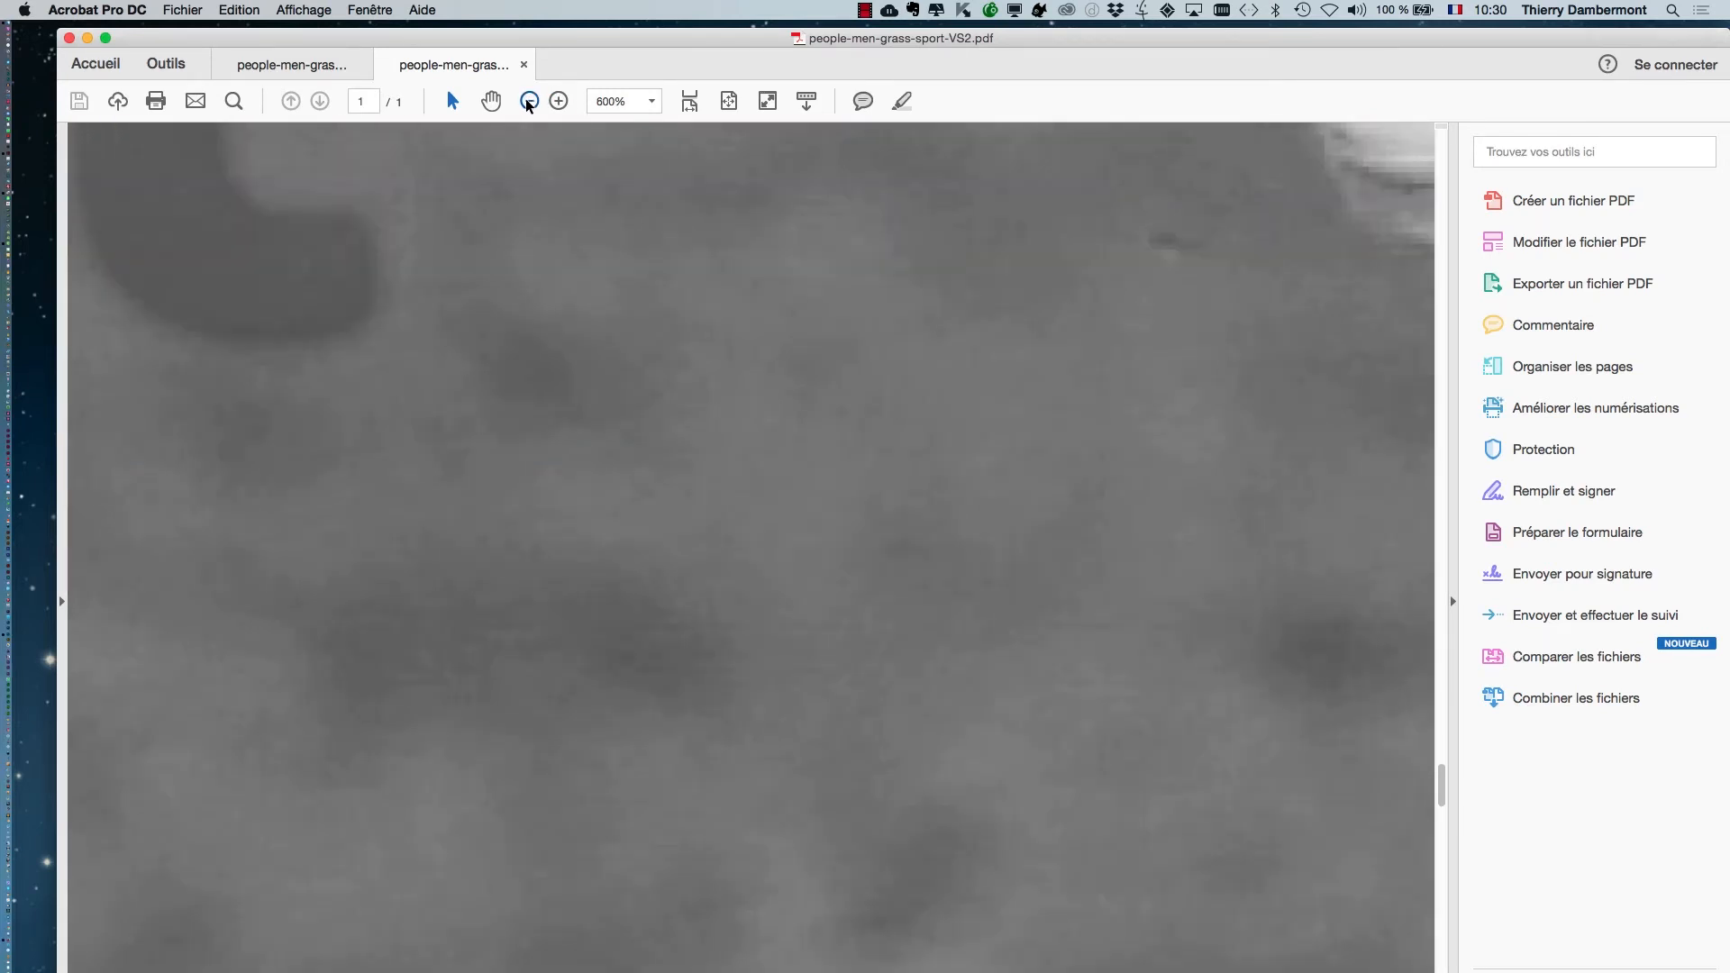
drag(566, 438, 970, 715)
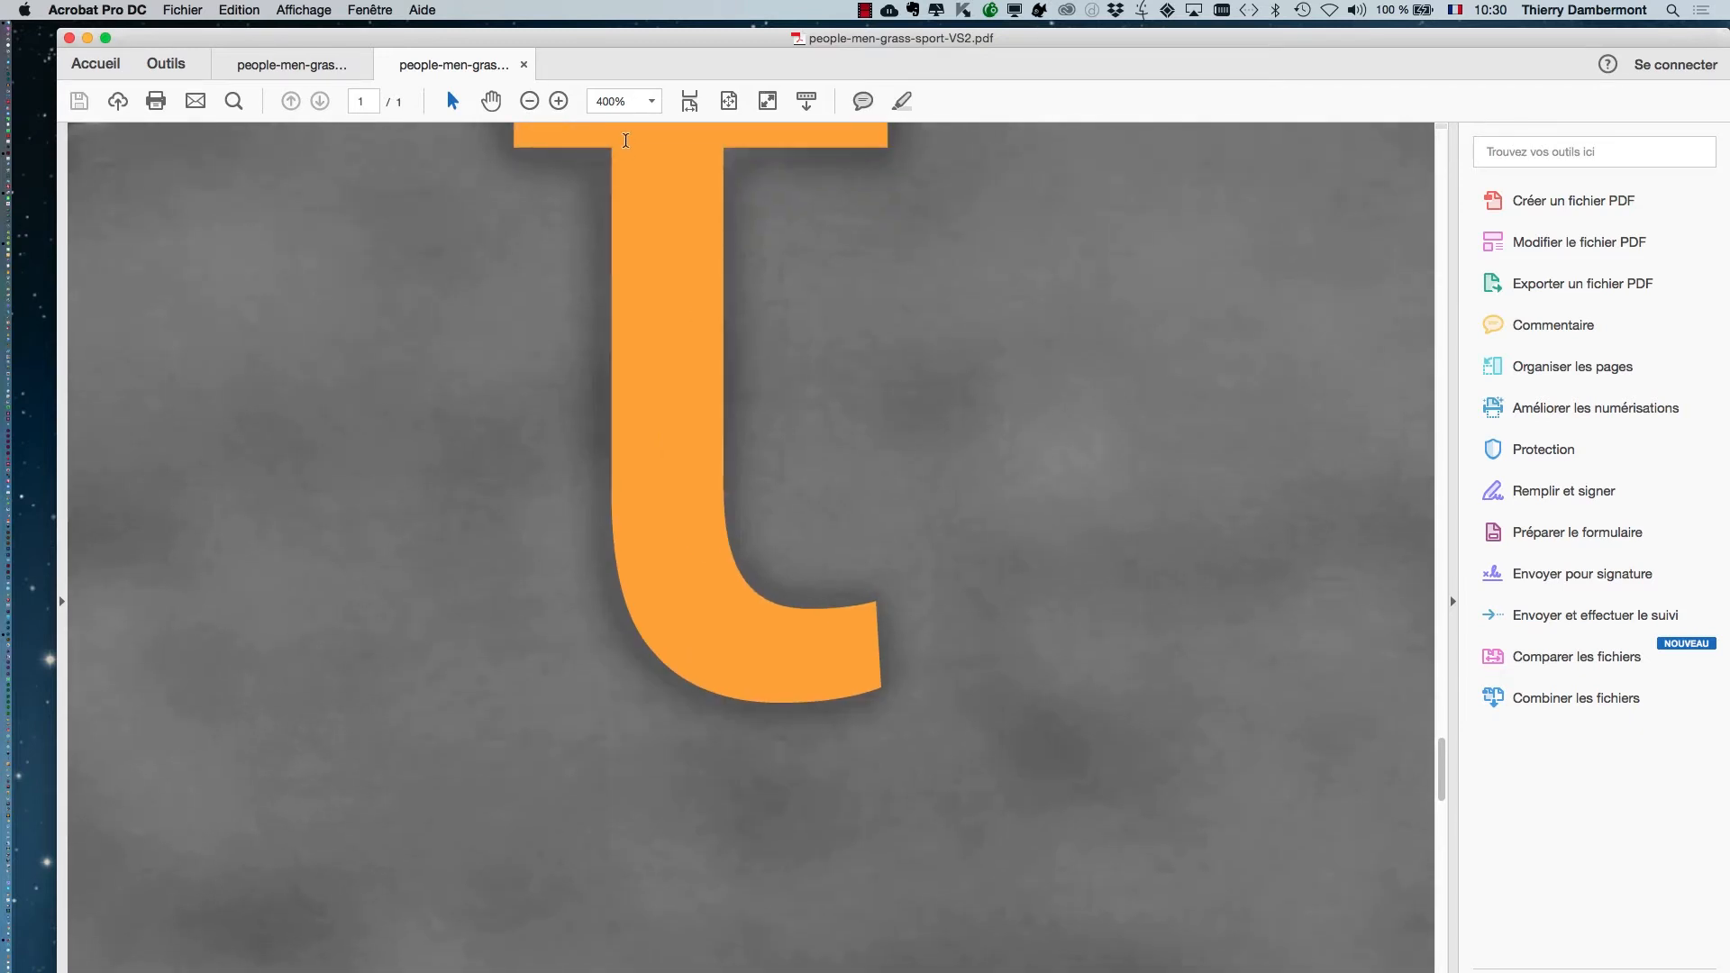
click(529, 101)
click(529, 101)
drag(613, 426, 1005, 784)
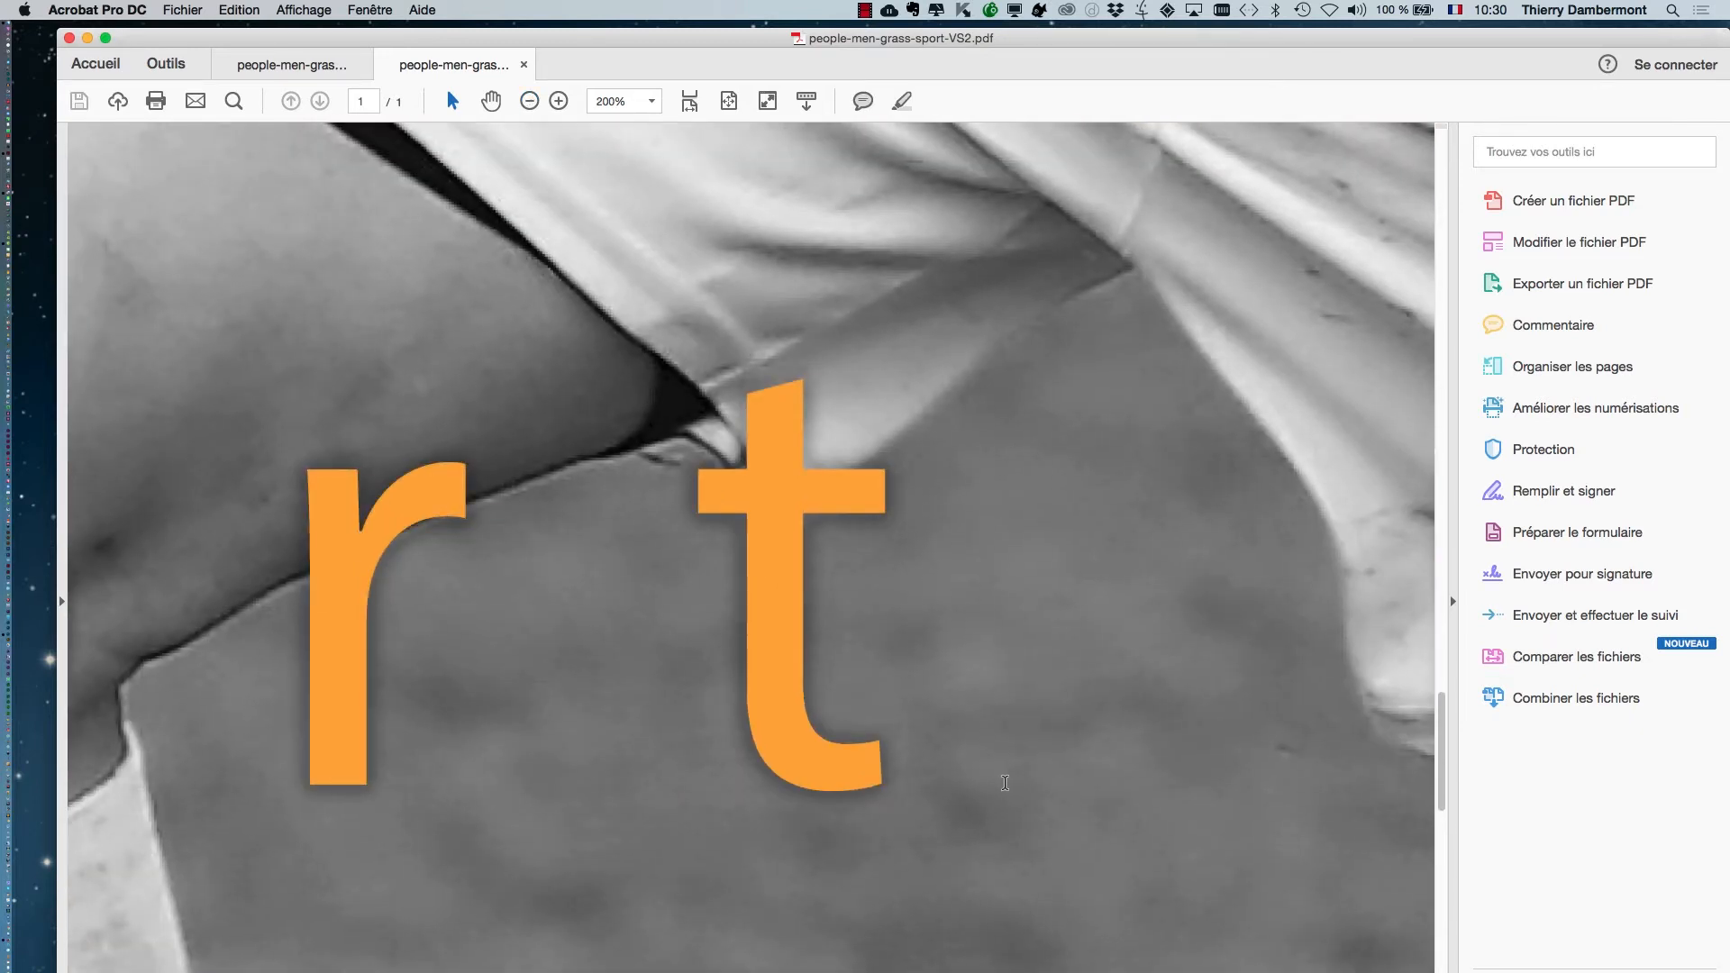
click(529, 101)
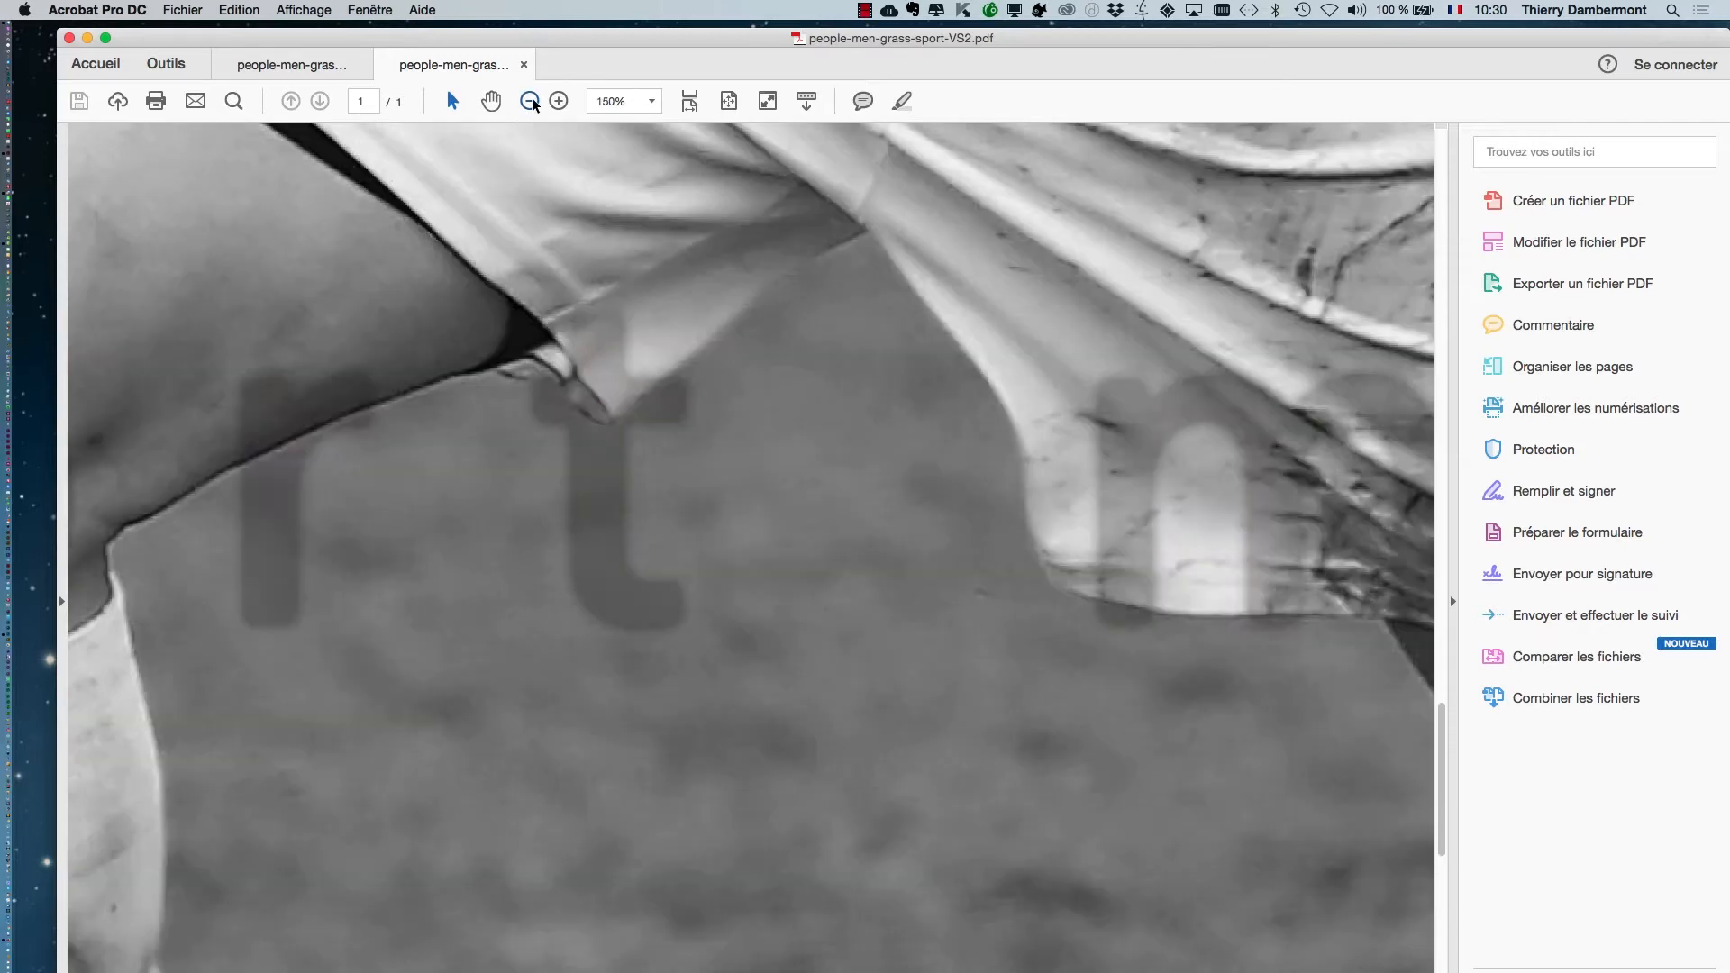
click(529, 101)
- Show people-men-grass-sport-VS2b.pdf at 100% and bring the "t mag" part of the title into view
click(317, 63)
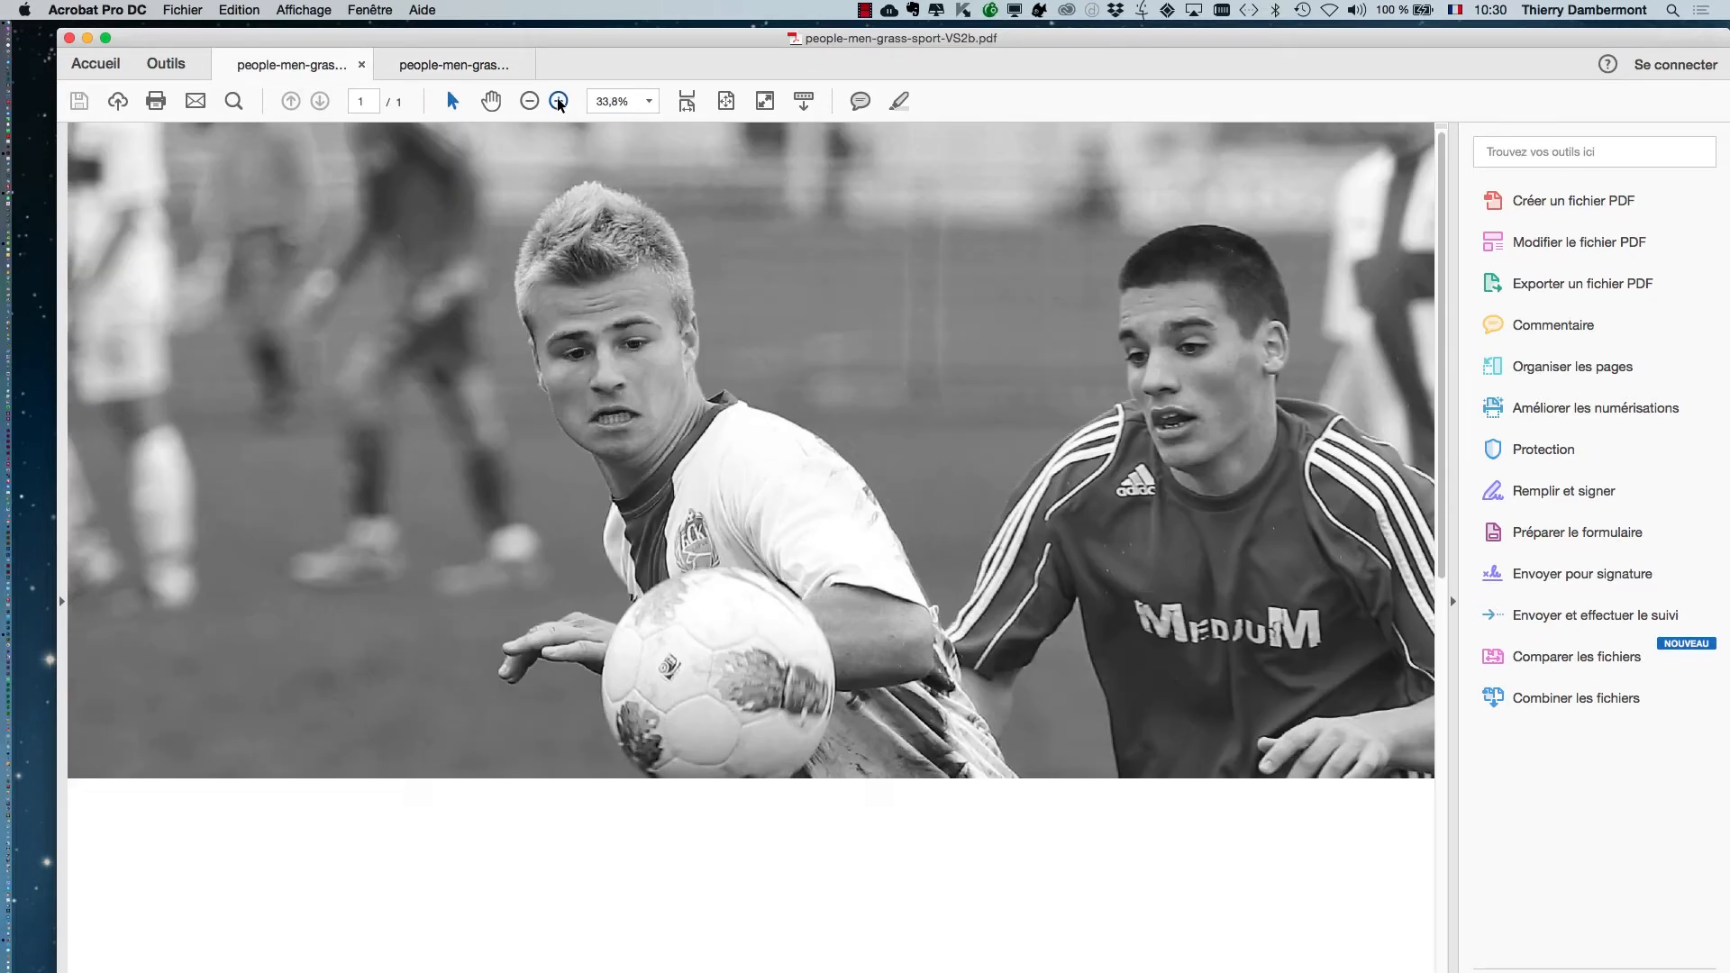
click(559, 104)
click(559, 104)
click(559, 104)
drag(1221, 918, 406, 63)
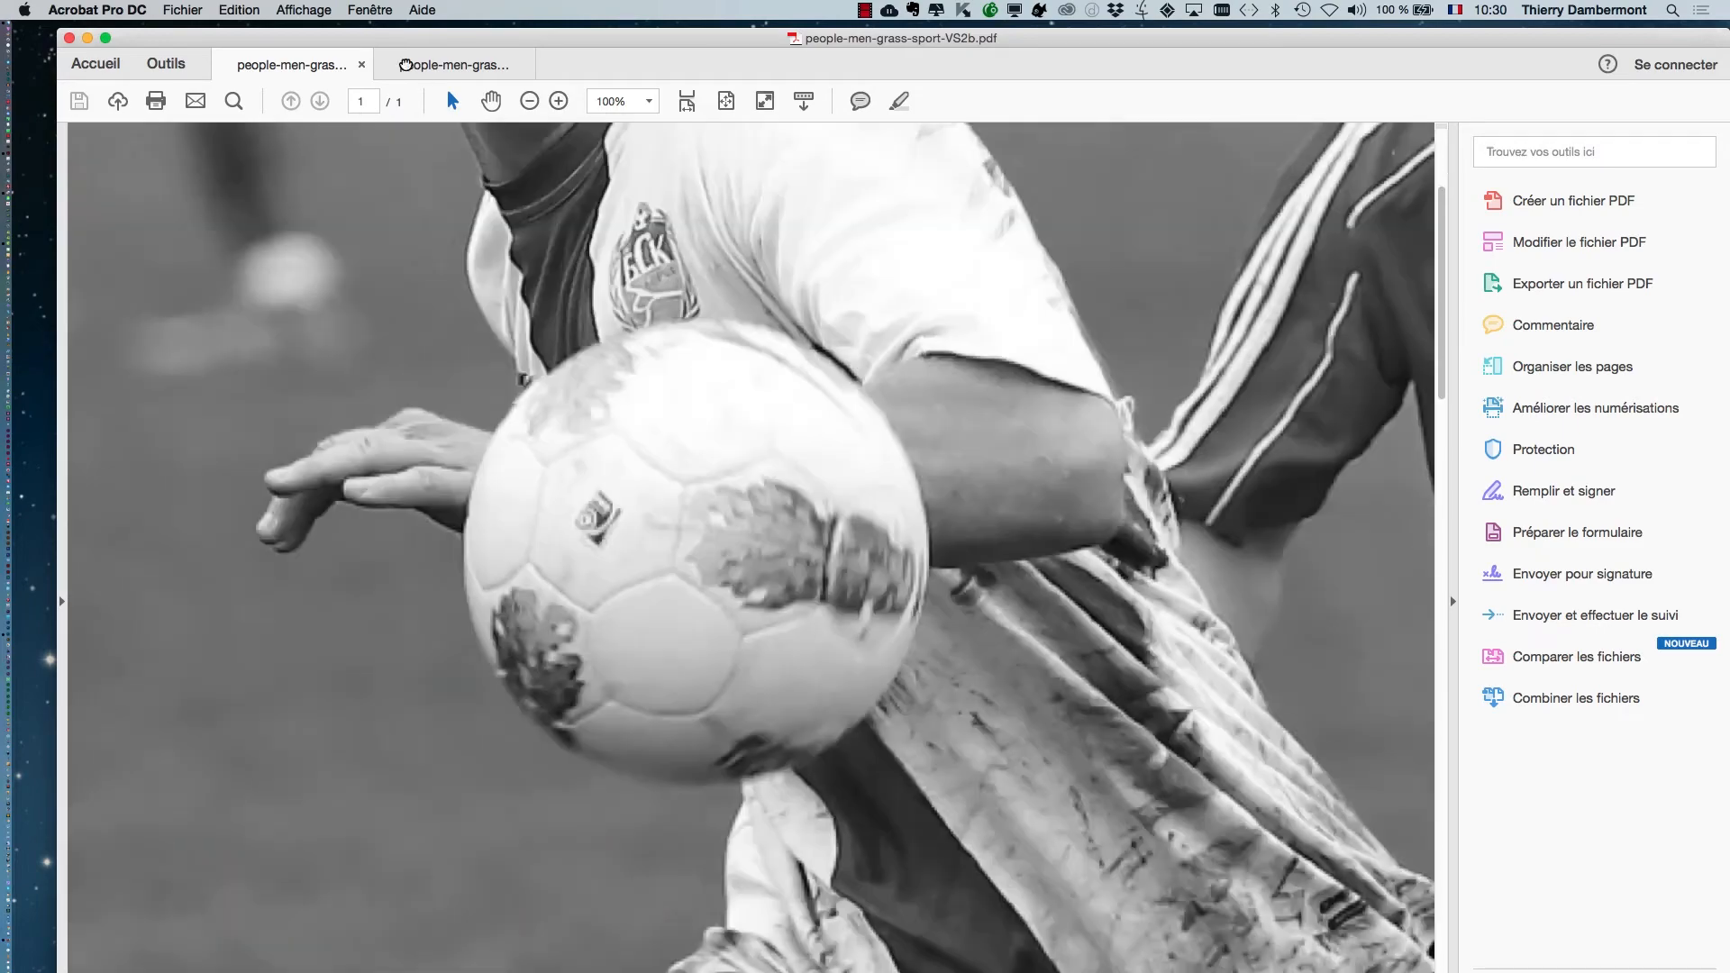
drag(766, 302, 524, 42)
drag(718, 629, 437, 56)
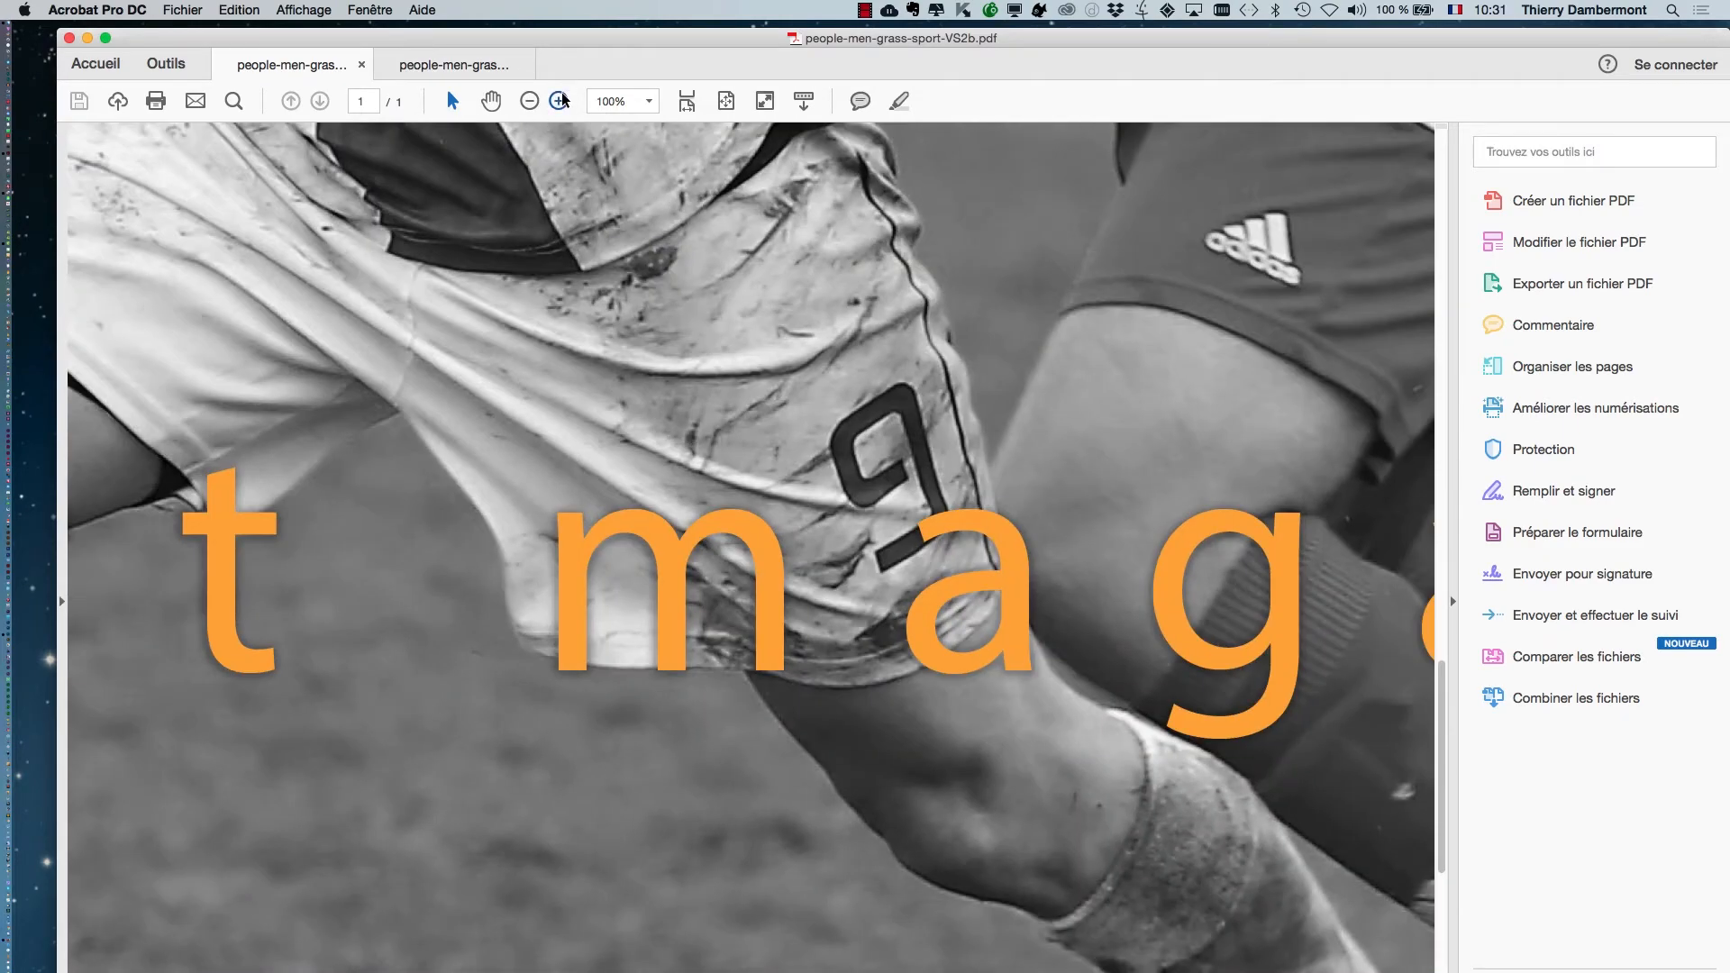
- Examine the edges and glow of the "m" of "magazine" in people-men-grass-sport-VS2b.pdf at 400% zoom
click(561, 101)
click(560, 101)
click(561, 101)
click(560, 101)
click(561, 101)
drag(1416, 728, 526, 178)
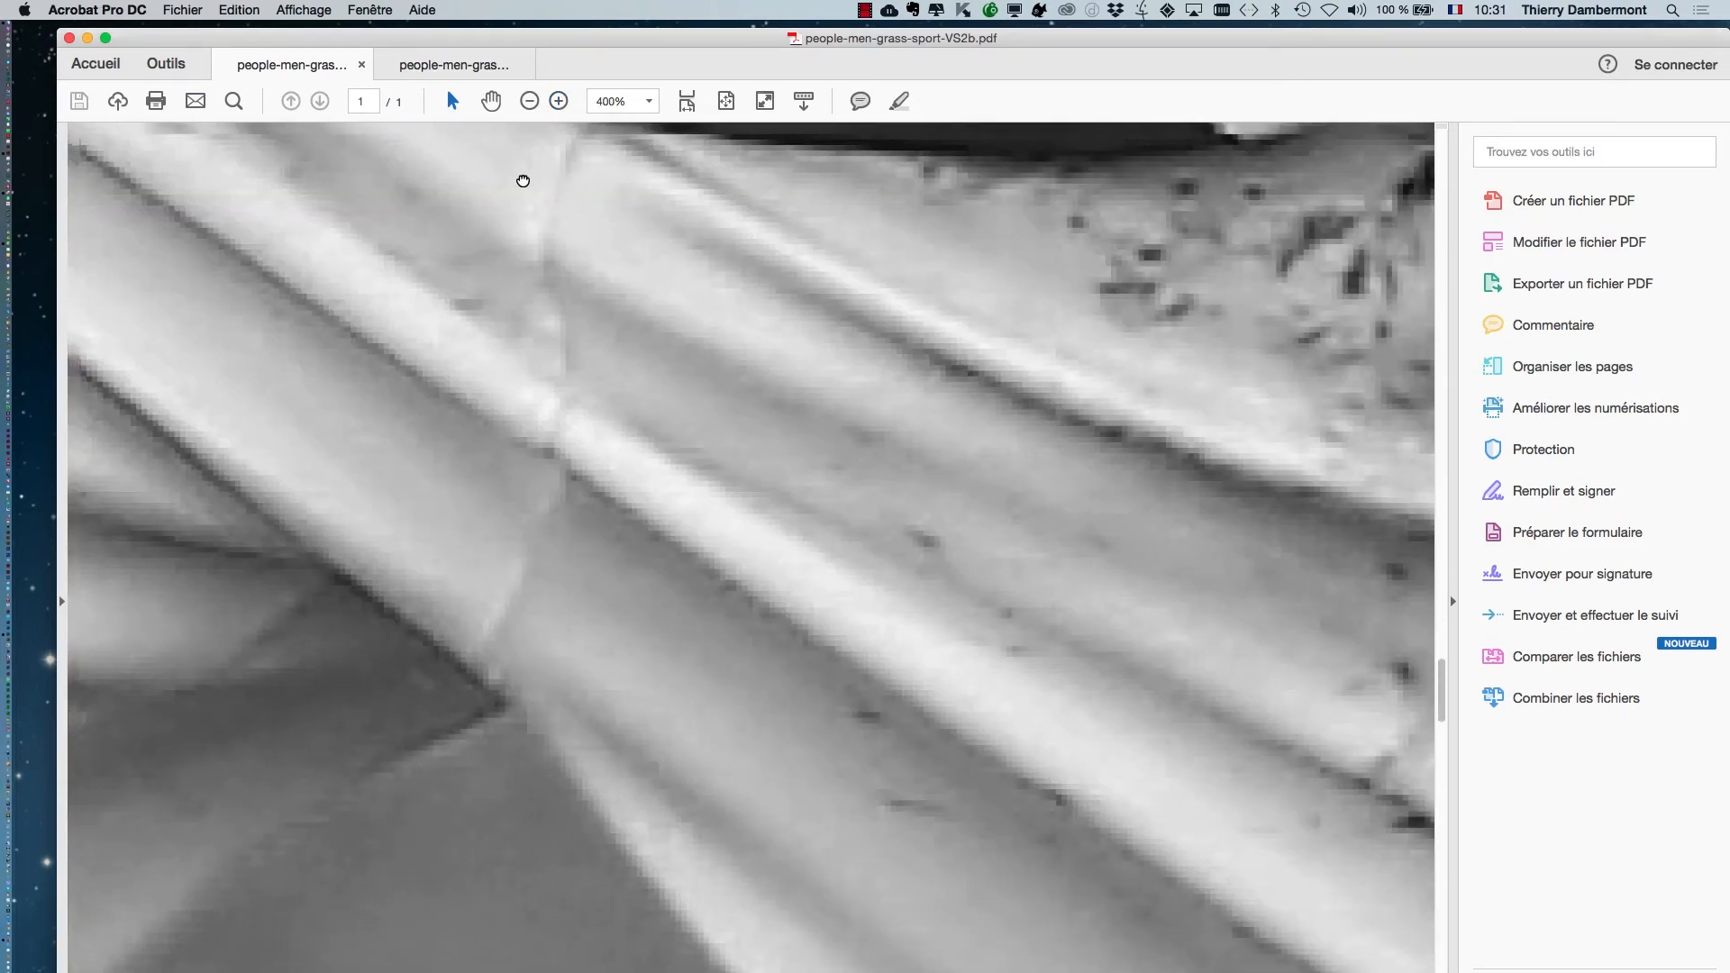
drag(1163, 901, 695, 295)
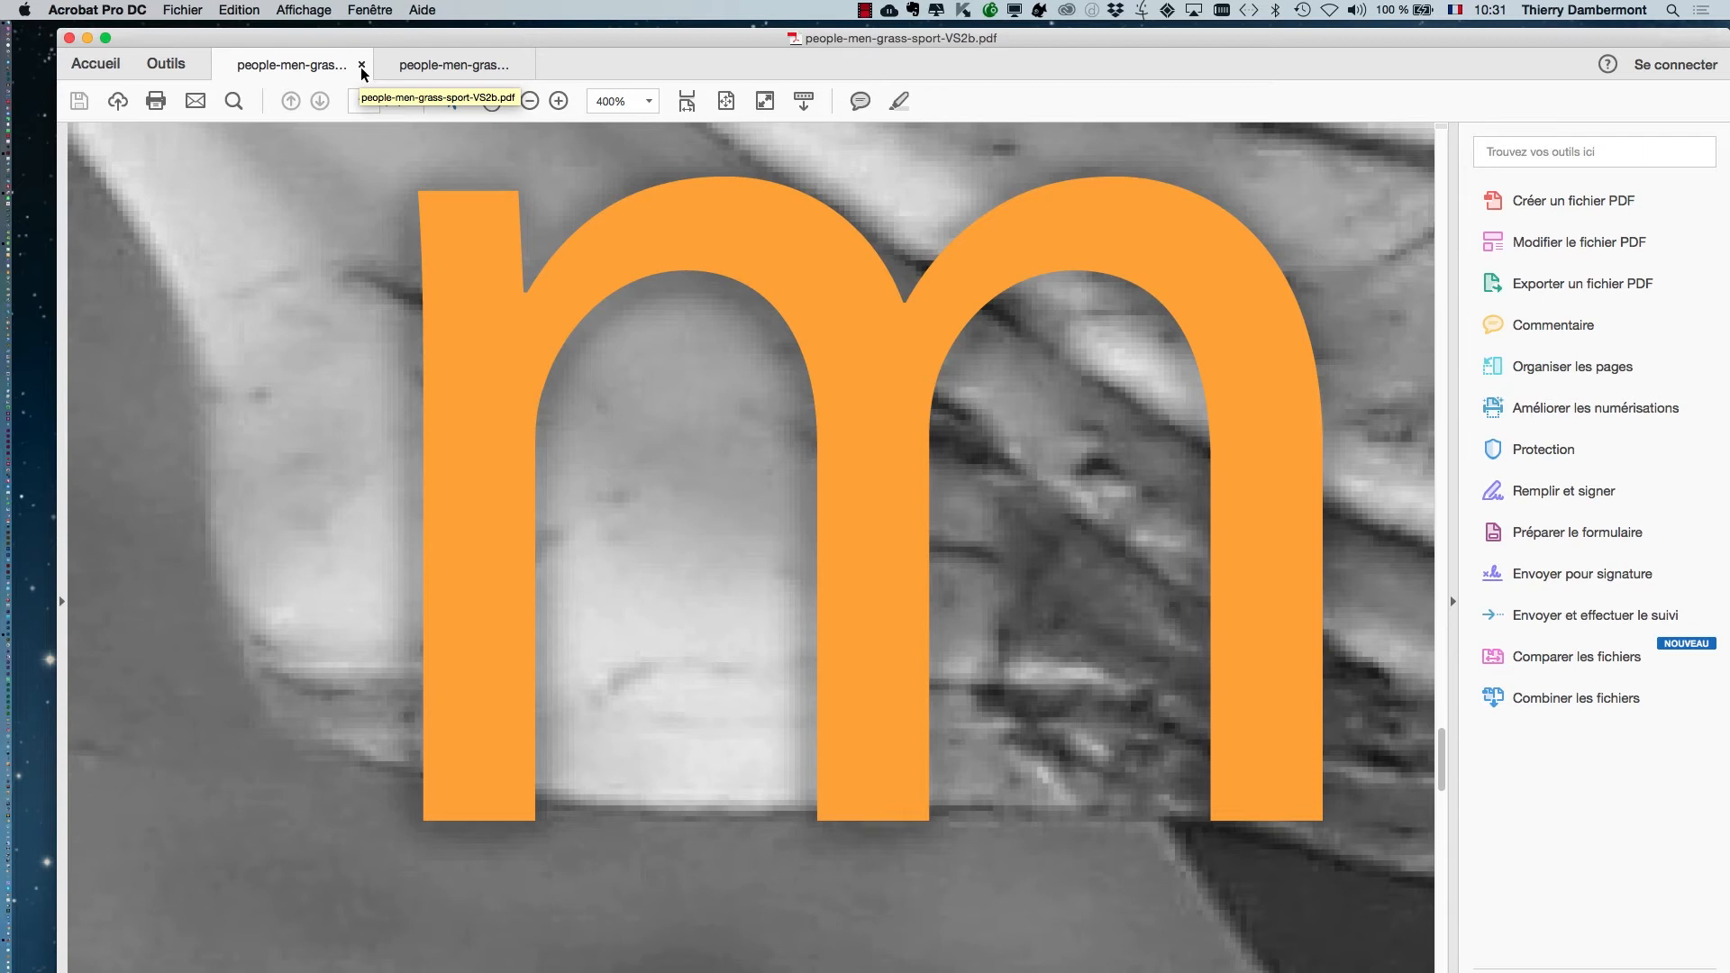
- Zoom people-men-grass-sport-VS2b.pdf back out to review the complete "Sport magazine" title over the photo
click(529, 101)
click(529, 101)
click(529, 101)
click(529, 101)
click(529, 101)
click(529, 101)
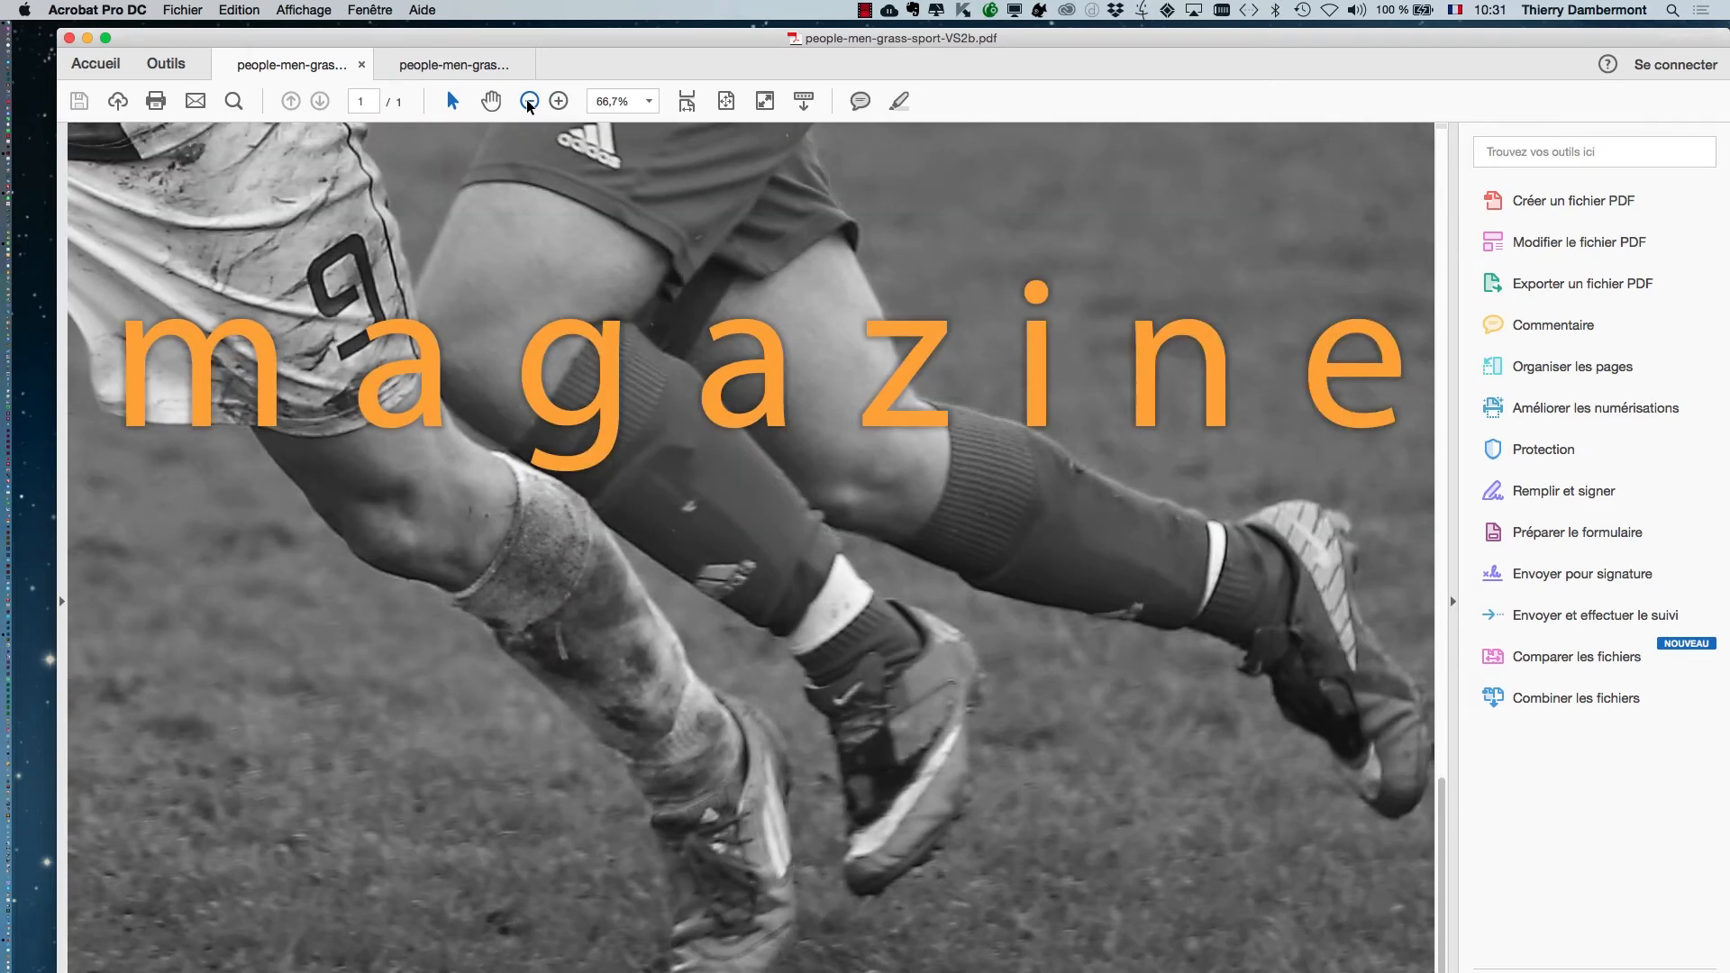
click(529, 102)
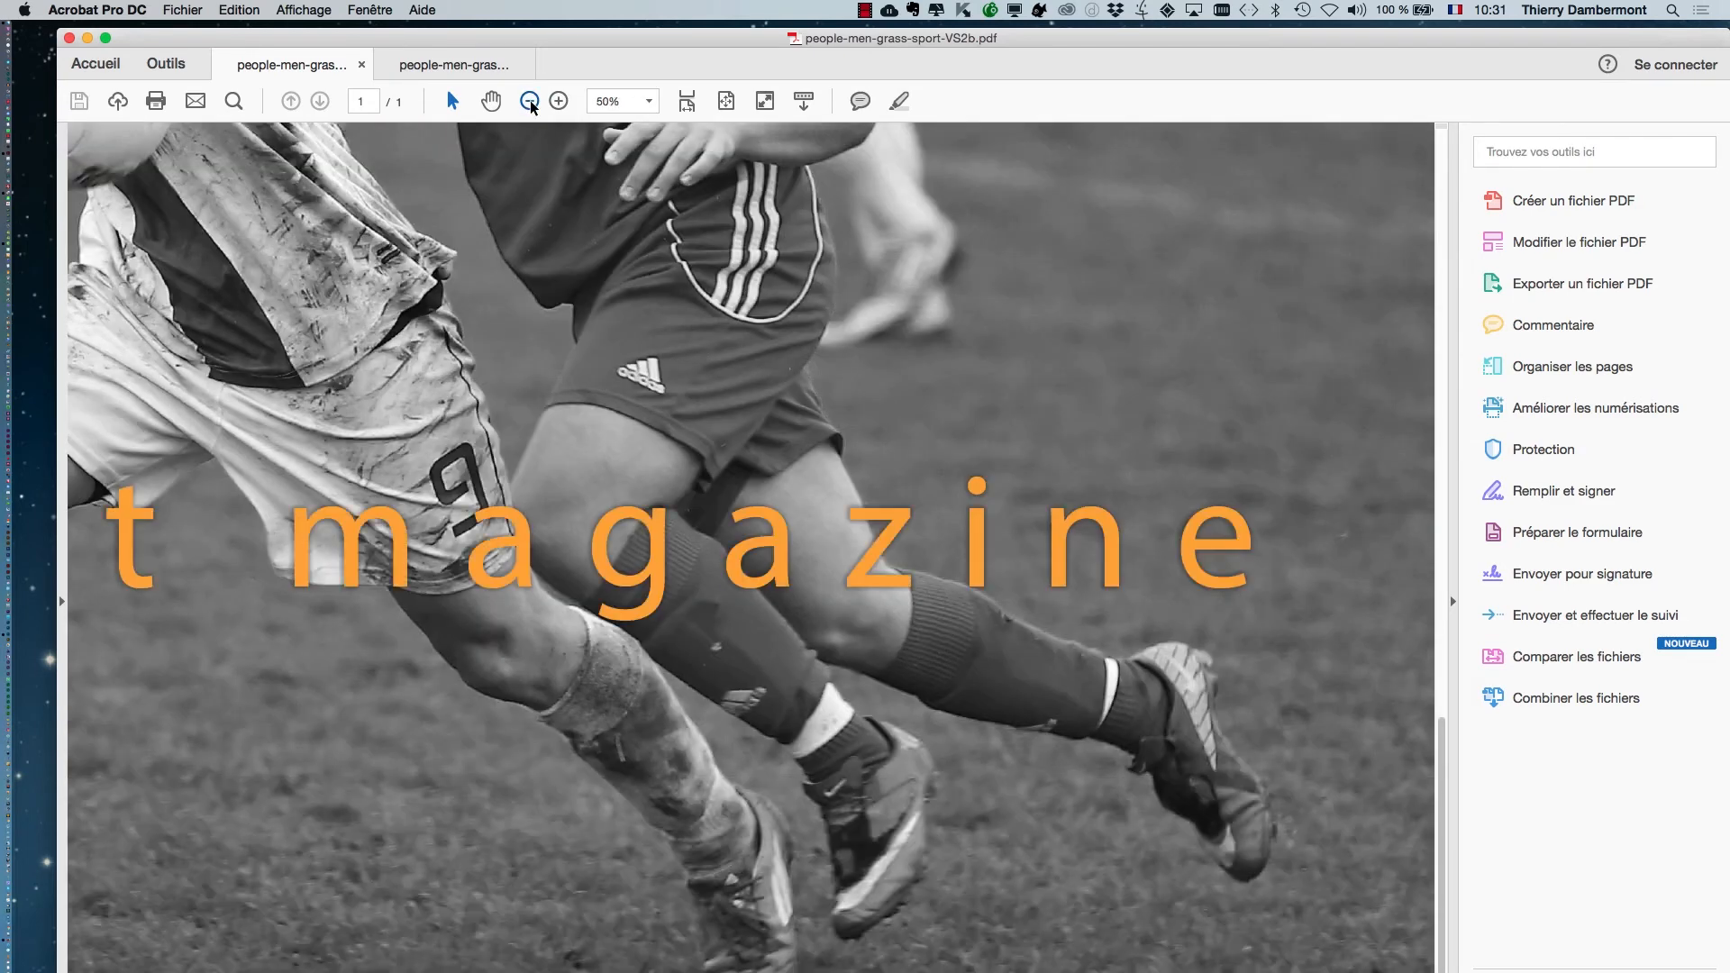
click(529, 101)
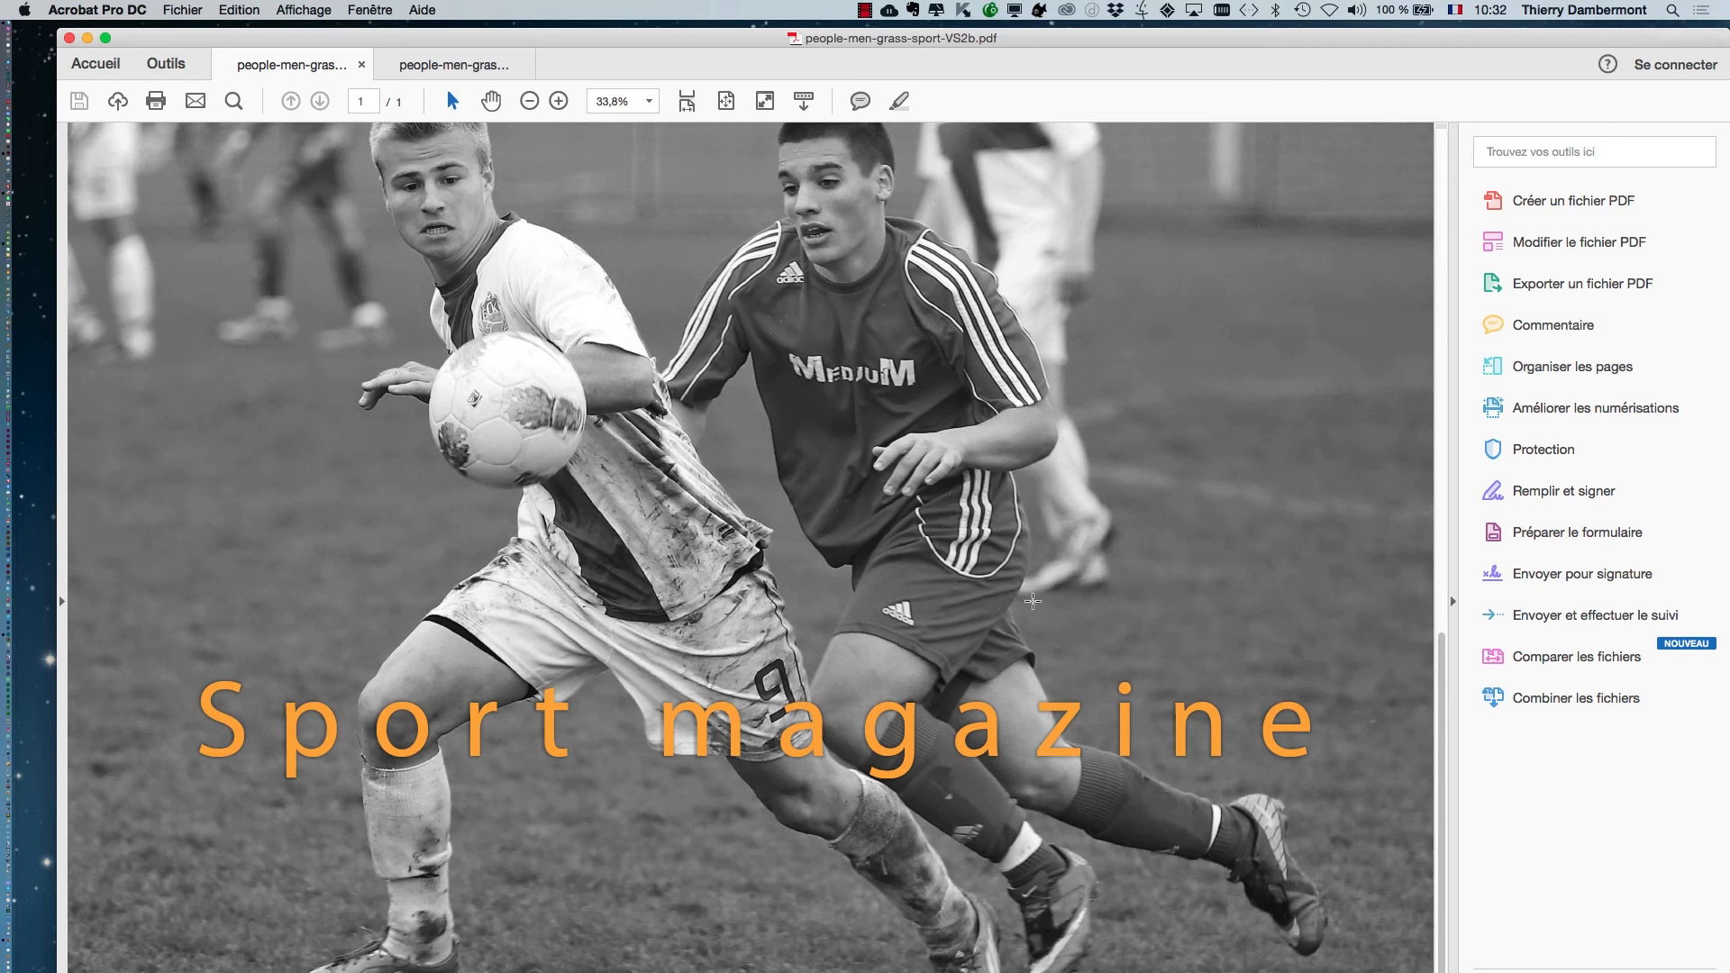
click(530, 103)
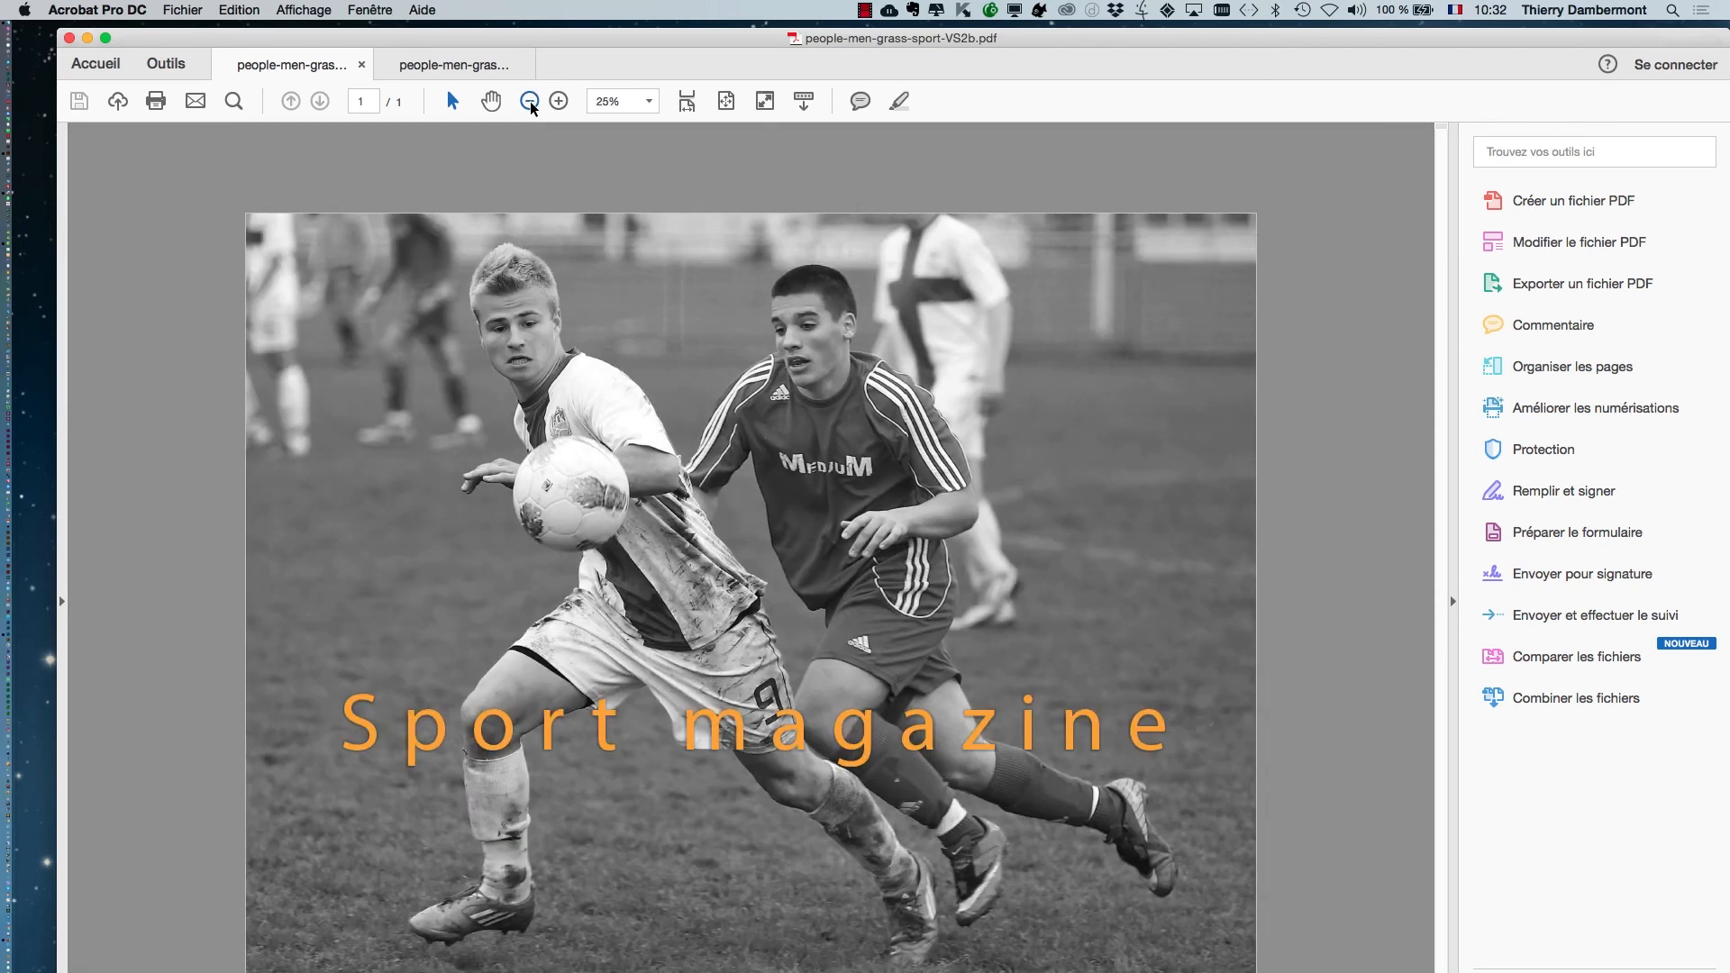
click(531, 103)
click(561, 101)
click(561, 102)
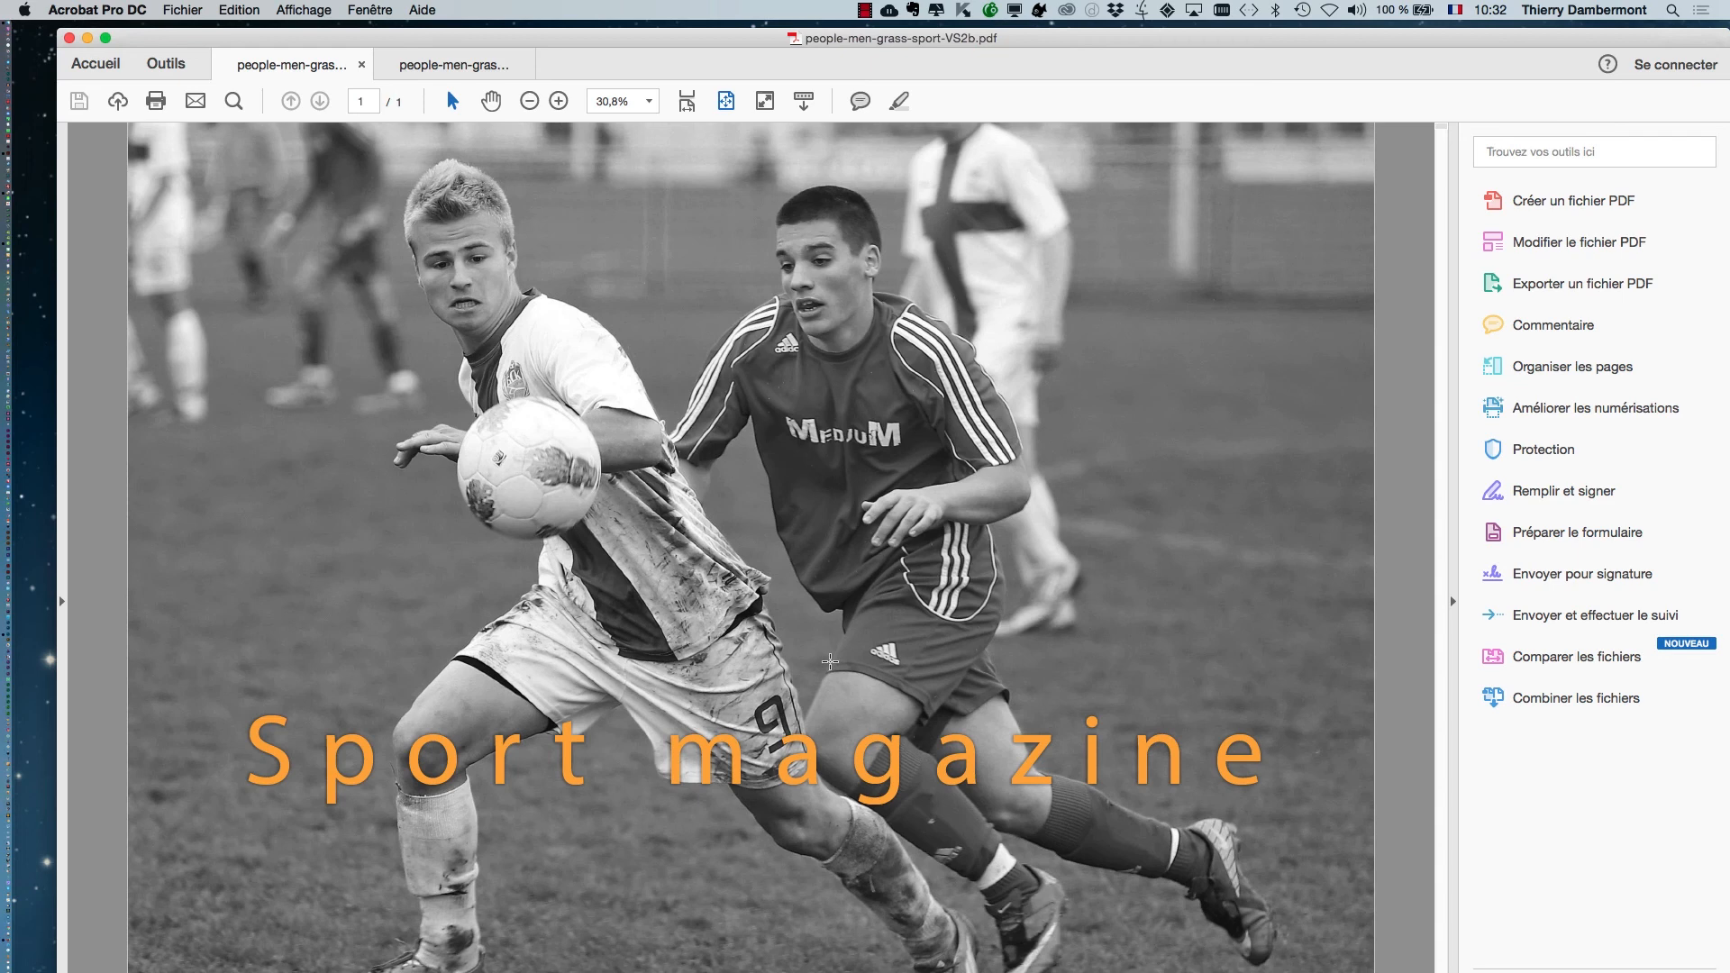
- Close the Acrobat window together with all of its open PDF documents
click(69, 38)
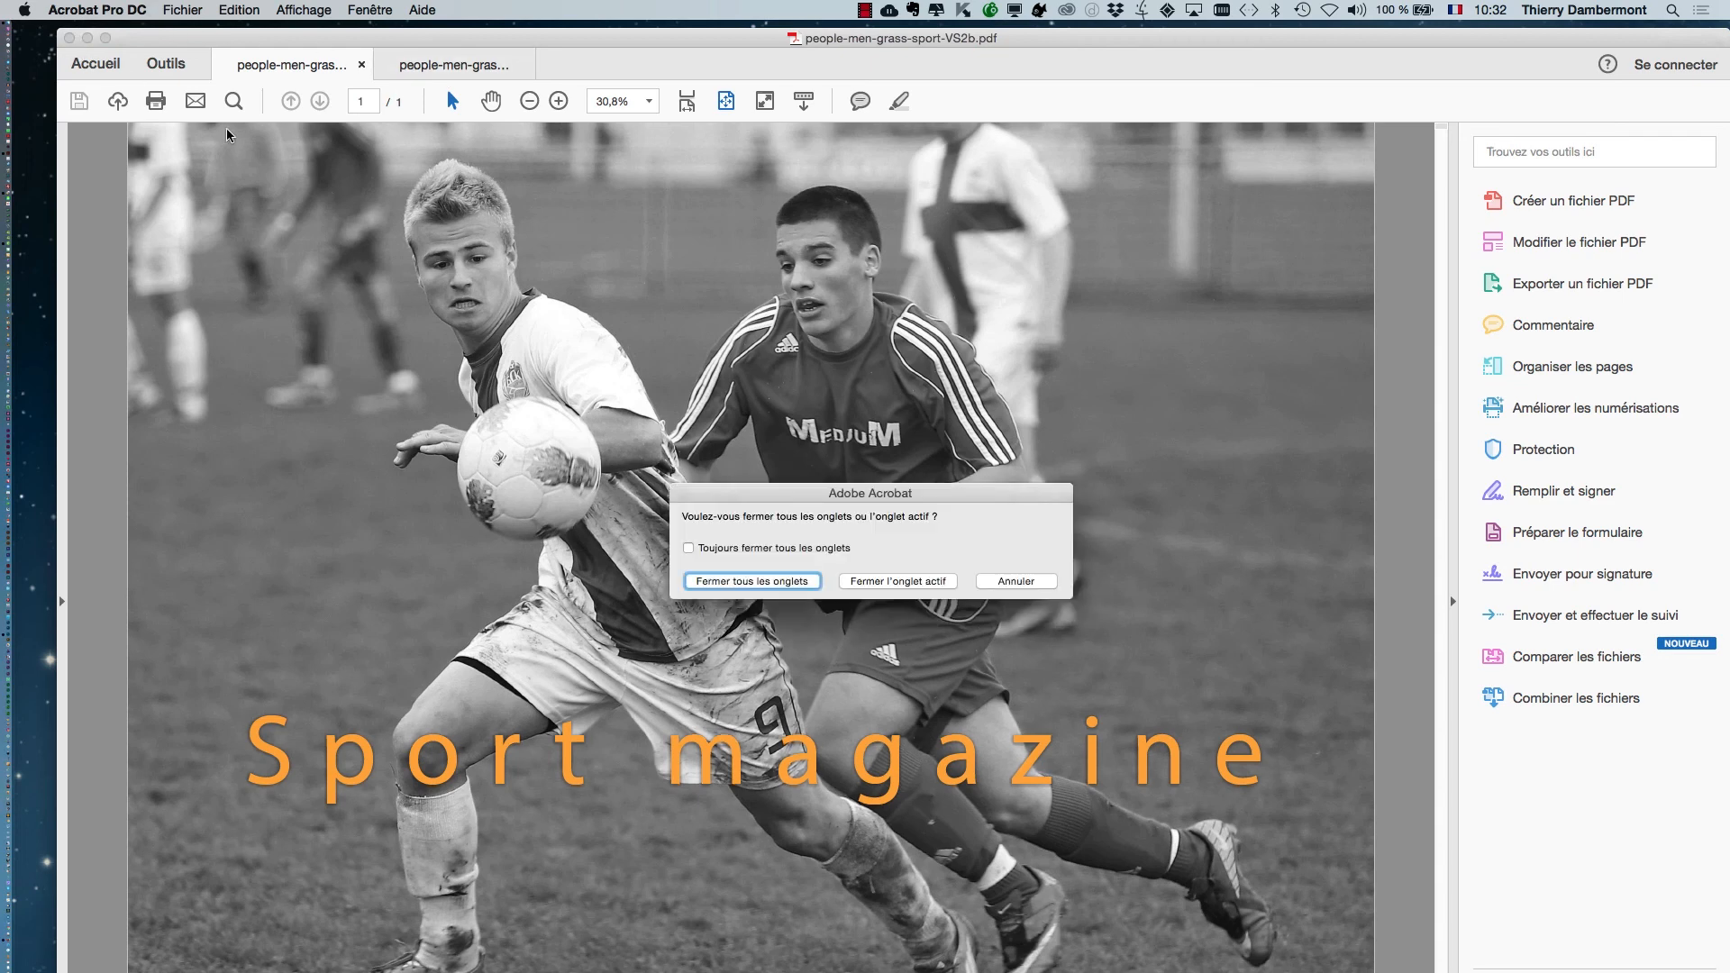
click(775, 582)
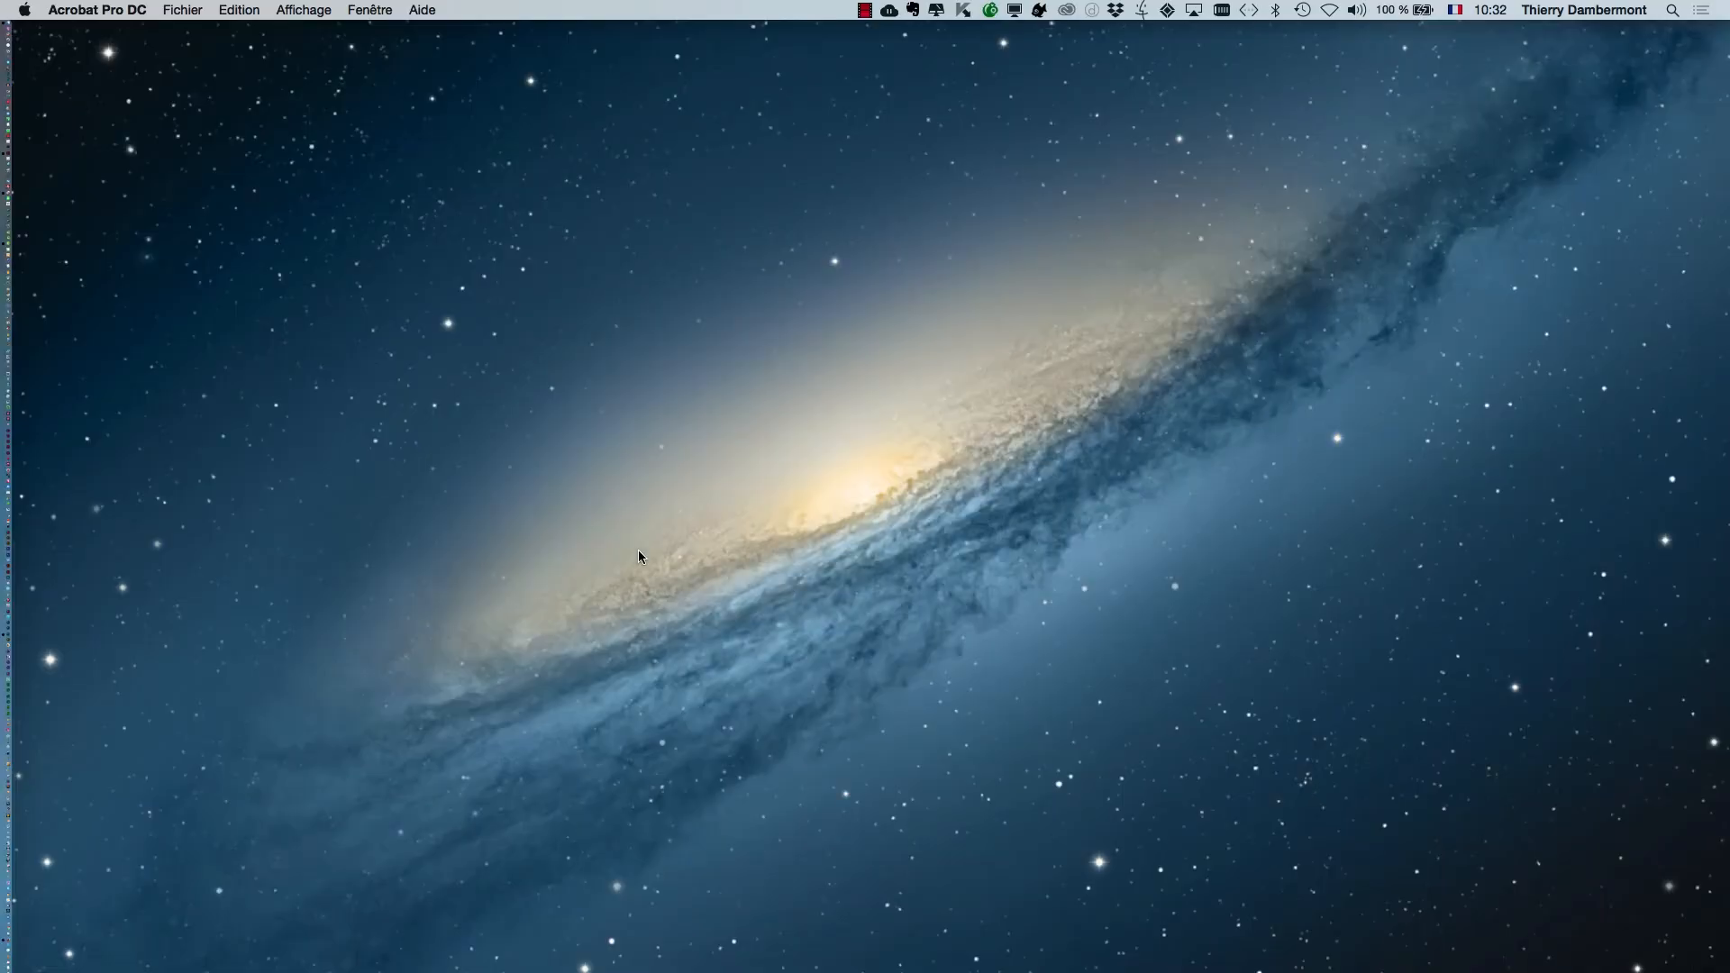
- Switch to Photoshop and bring the open people-men-grass-sport-VS2b.pdf document to the front
key(super+Tab)
key(super+Tab)
key(super+Tab)
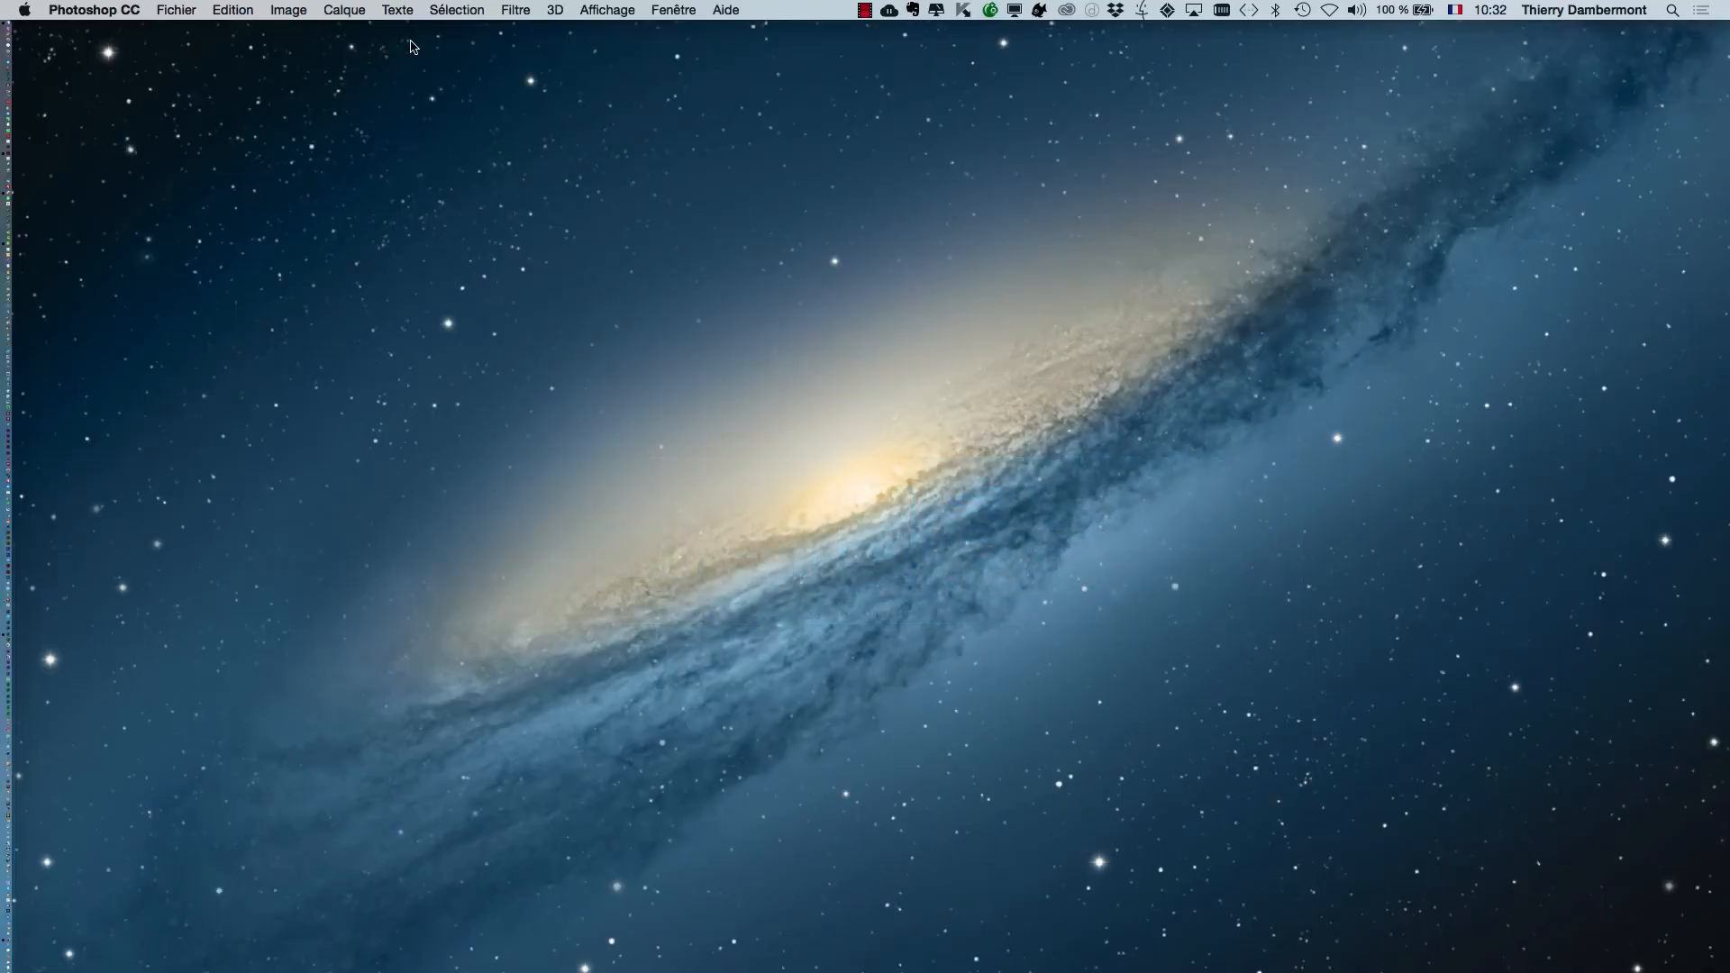
click(683, 10)
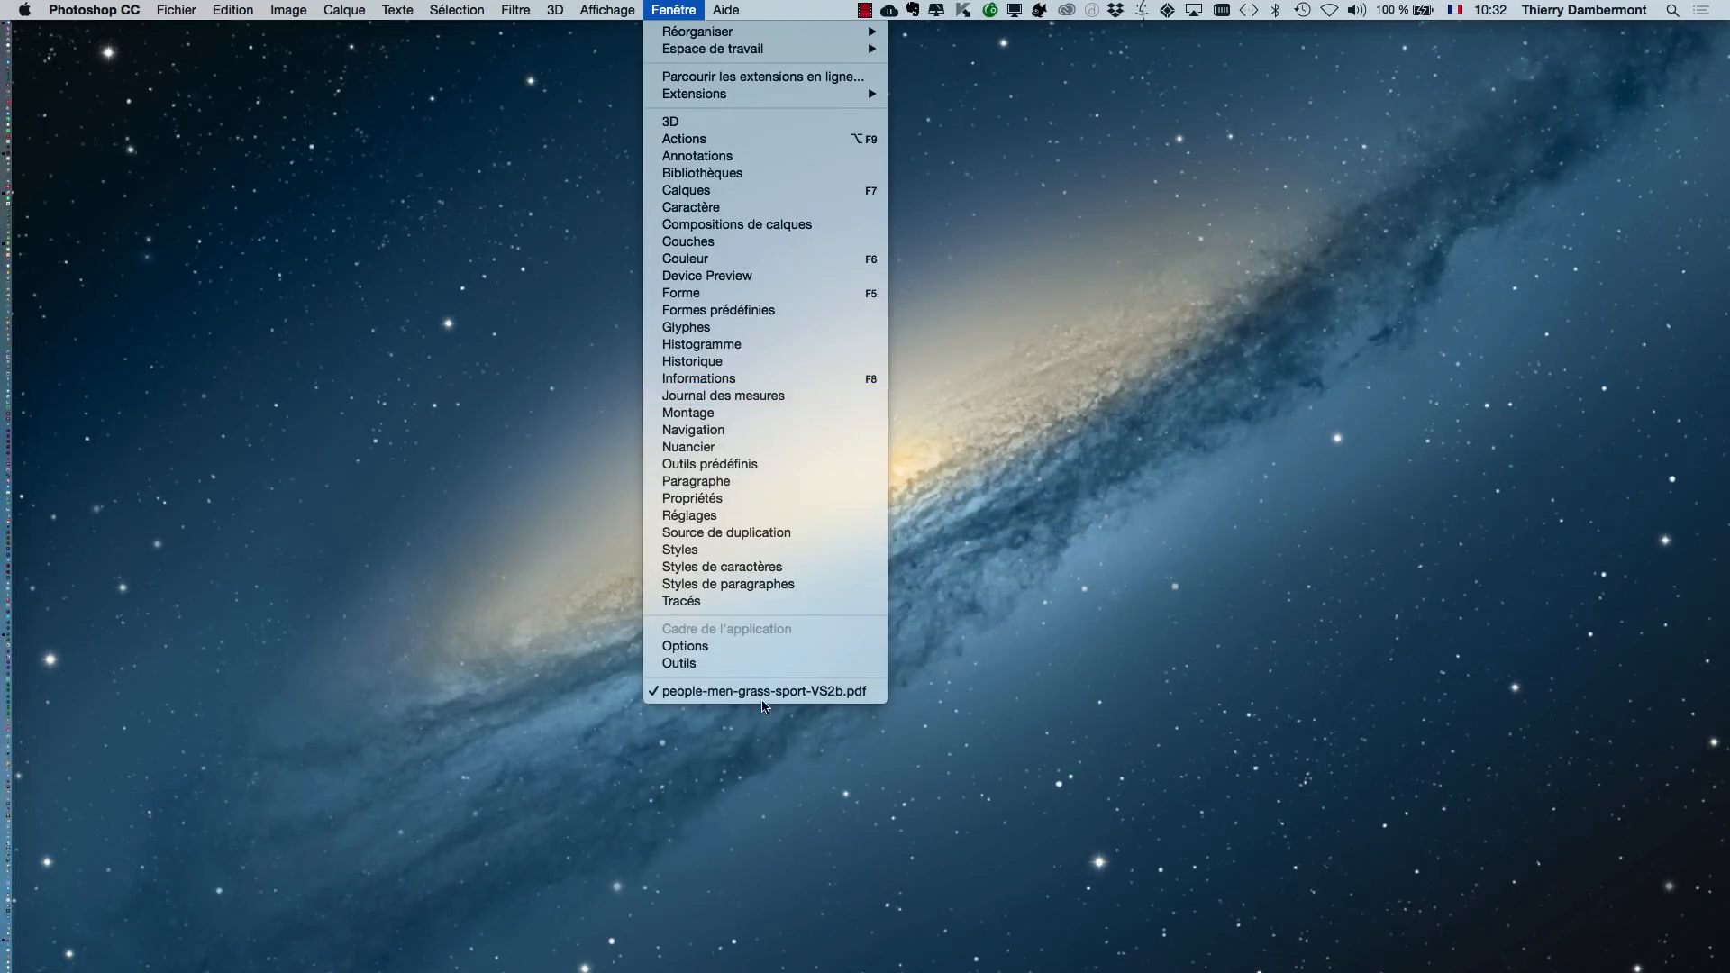
click(767, 696)
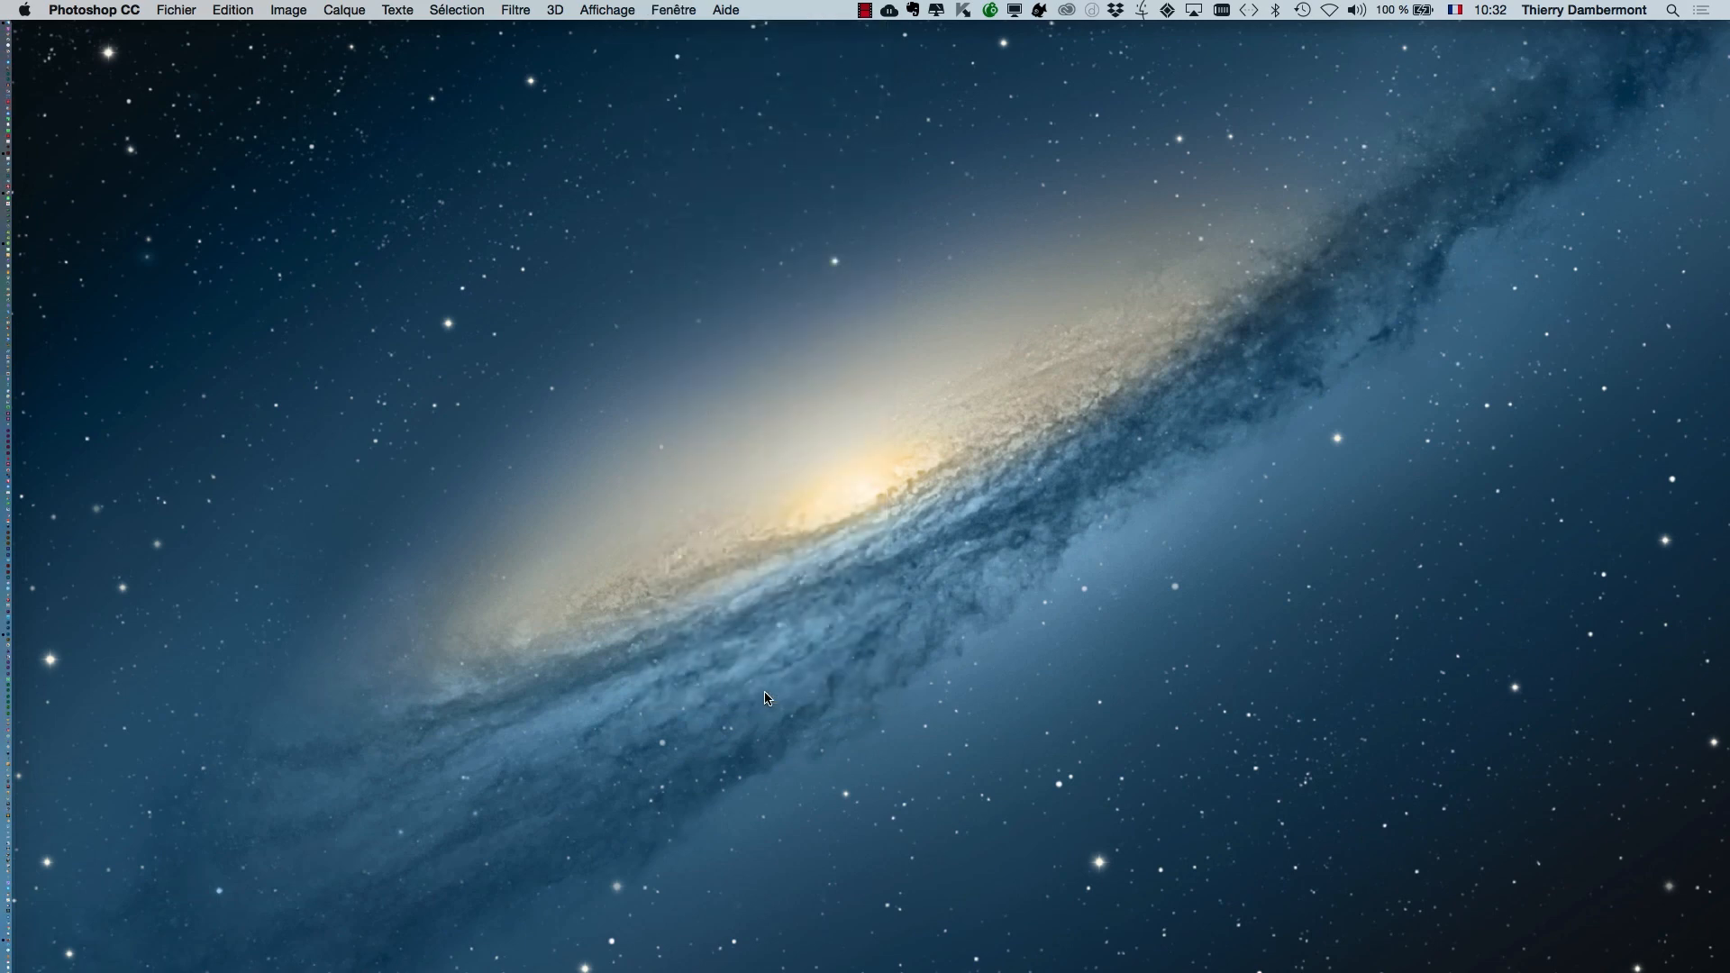